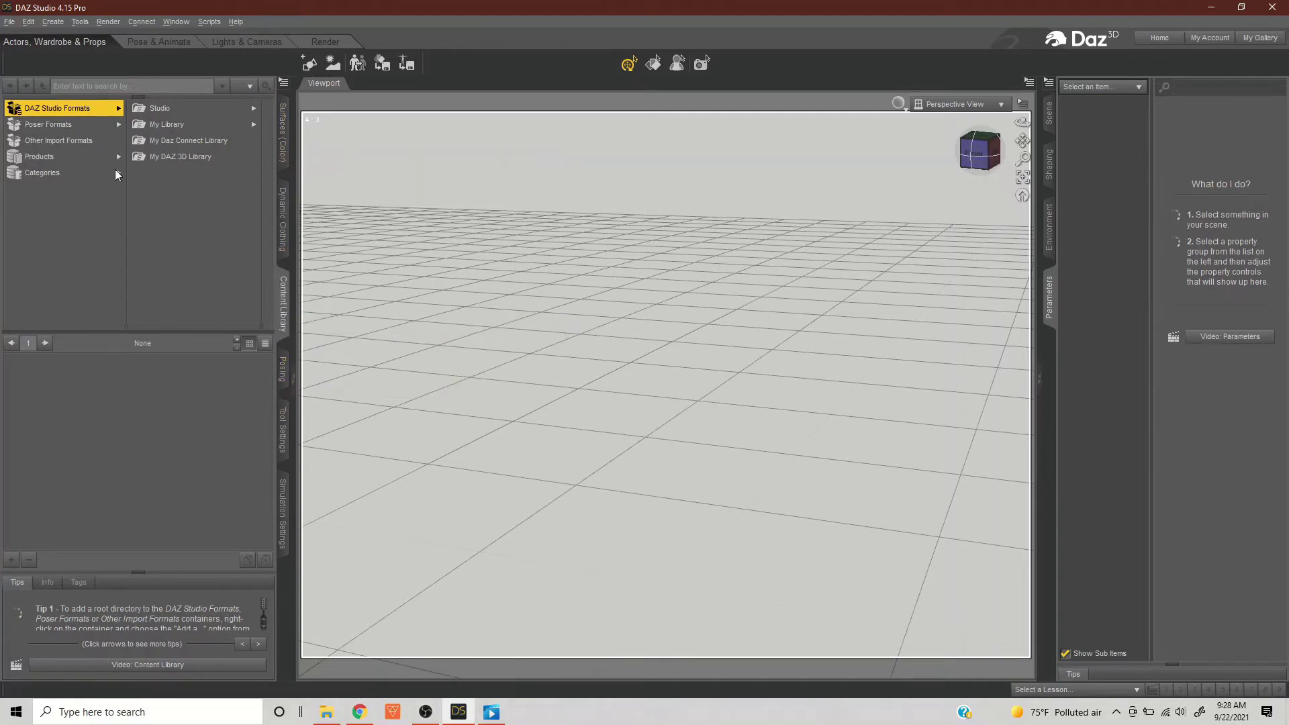
- Open the Iray DAZ Uber shader presets under Shader Presets in My Library and look through the available materials
{"action": "left_click", "coordinate": [164, 107]}
{"action": "left_click", "coordinate": [167, 123]}
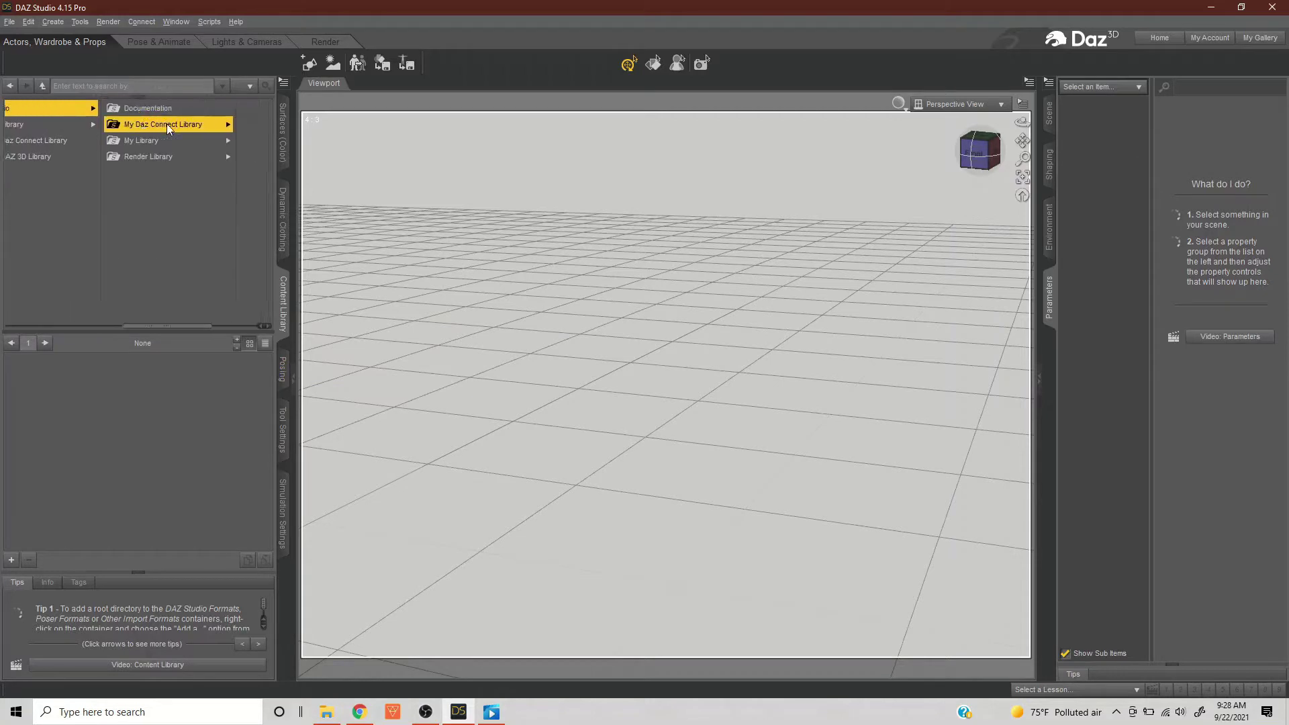
{"action": "left_click", "coordinate": [103, 143]}
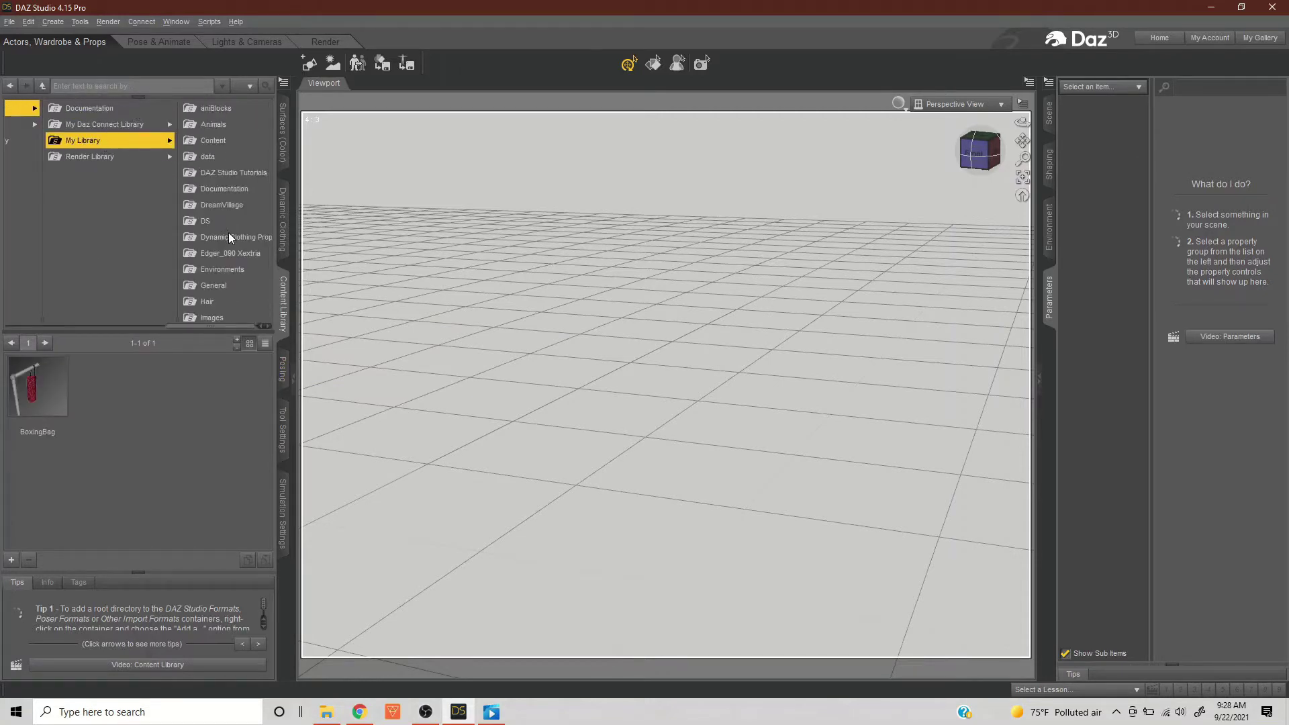
{"action": "scroll", "coordinate": [228, 237], "scroll_direction": "down", "scroll_amount": 5}
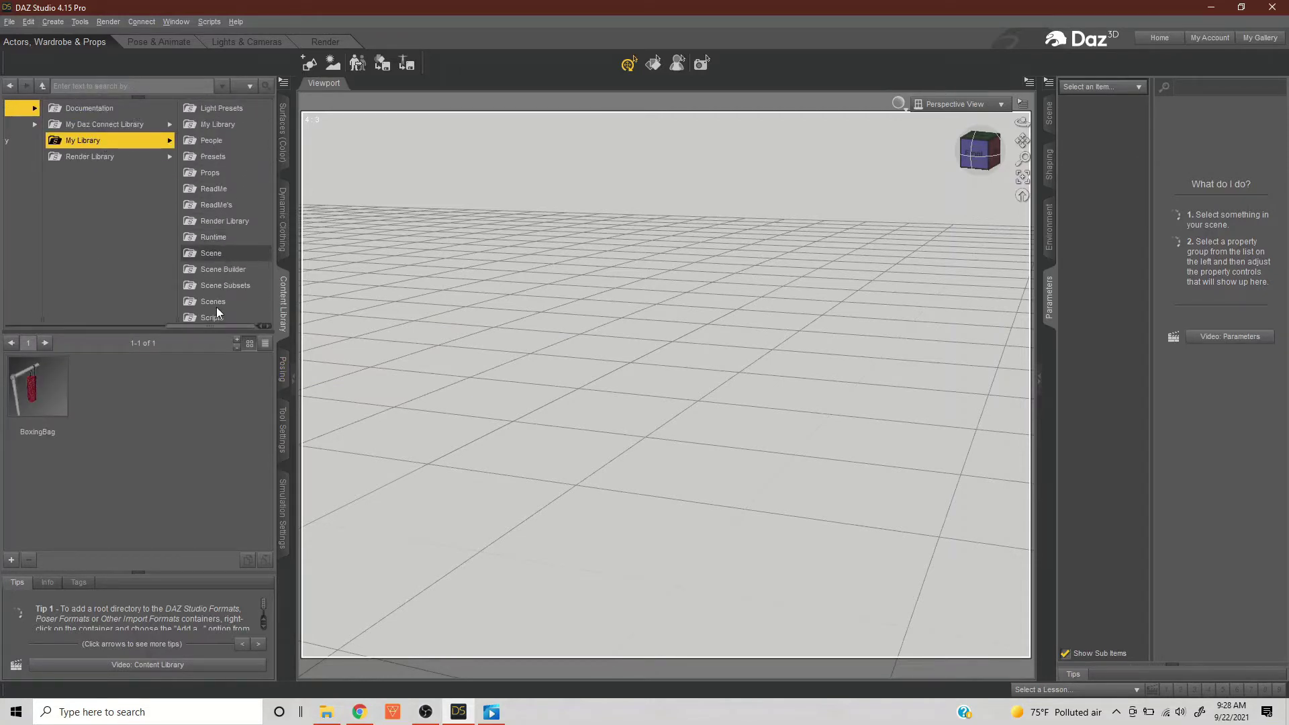
{"action": "scroll", "coordinate": [216, 307], "scroll_direction": "down", "scroll_amount": 3}
{"action": "left_click", "coordinate": [220, 317]}
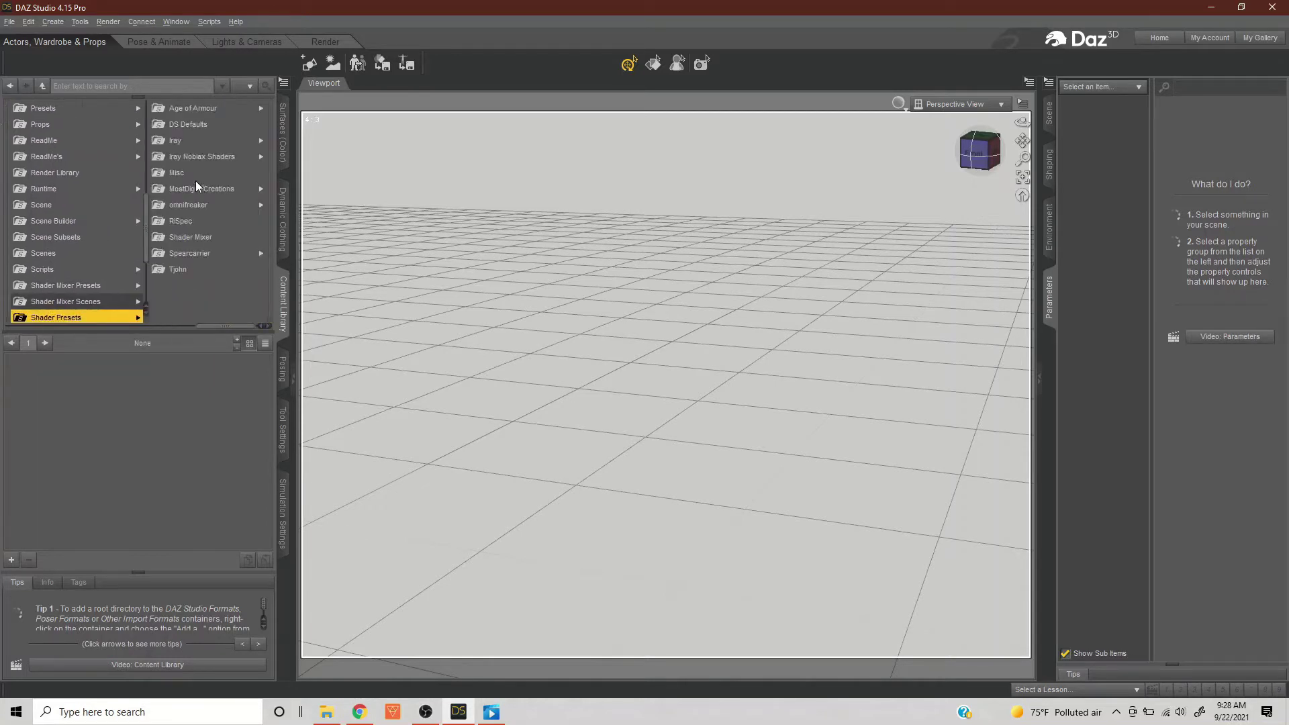
{"action": "left_click", "coordinate": [182, 143]}
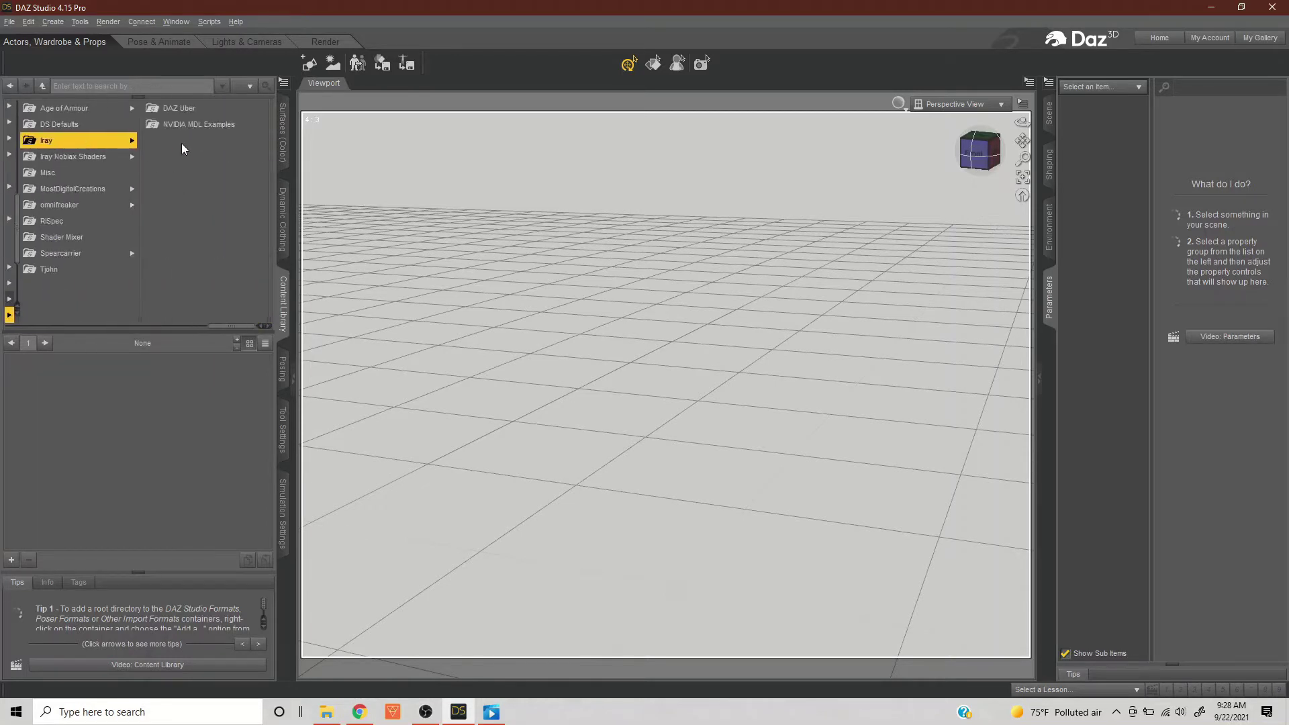
{"action": "left_click", "coordinate": [183, 109]}
{"action": "scroll", "coordinate": [220, 401], "scroll_direction": "down", "scroll_amount": 10}
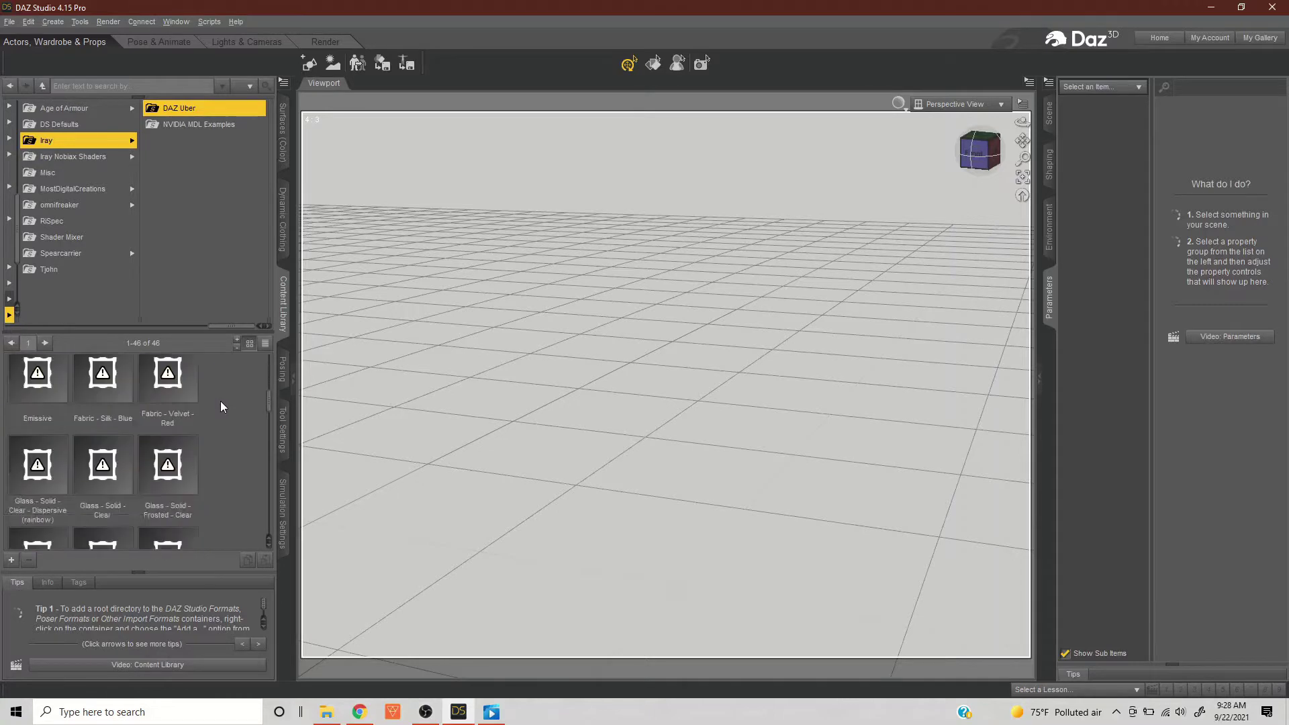
{"action": "scroll", "coordinate": [220, 401], "scroll_direction": "up", "scroll_amount": 10}
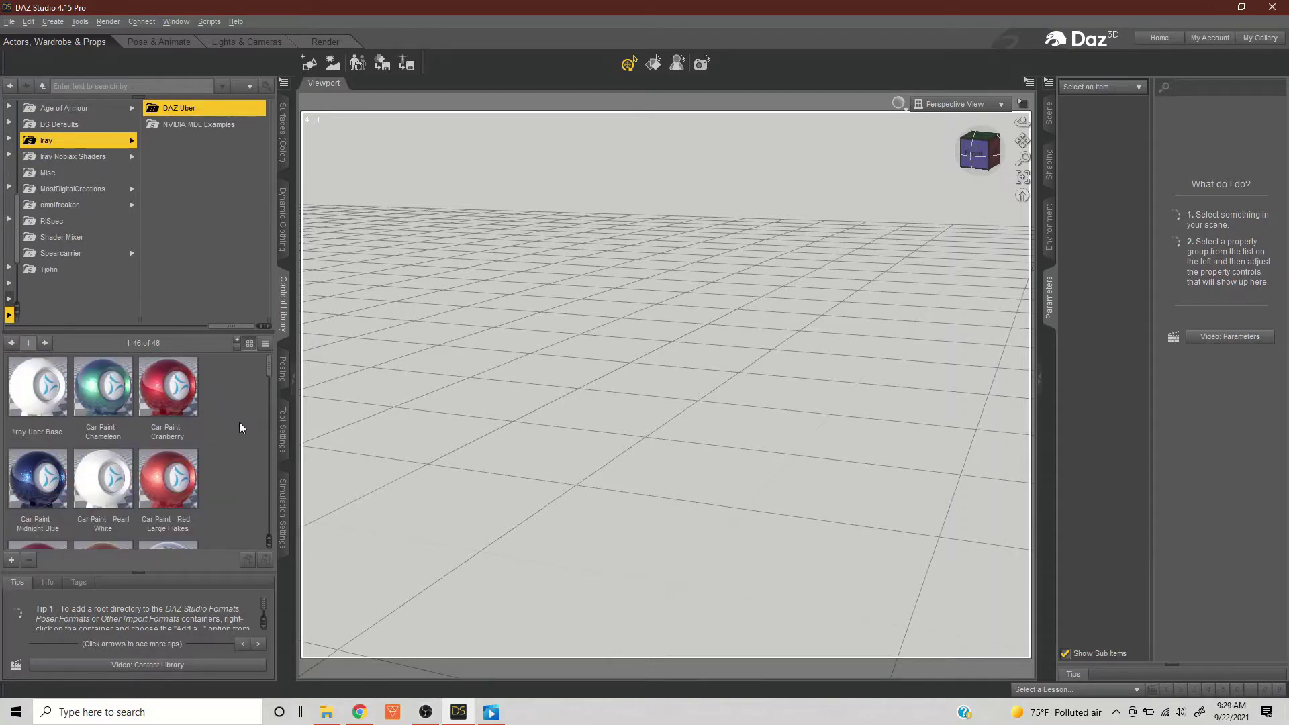
{"action": "scroll", "coordinate": [239, 421], "scroll_direction": "down", "scroll_amount": 5}
{"action": "scroll", "coordinate": [239, 421], "scroll_direction": "up", "scroll_amount": 5}
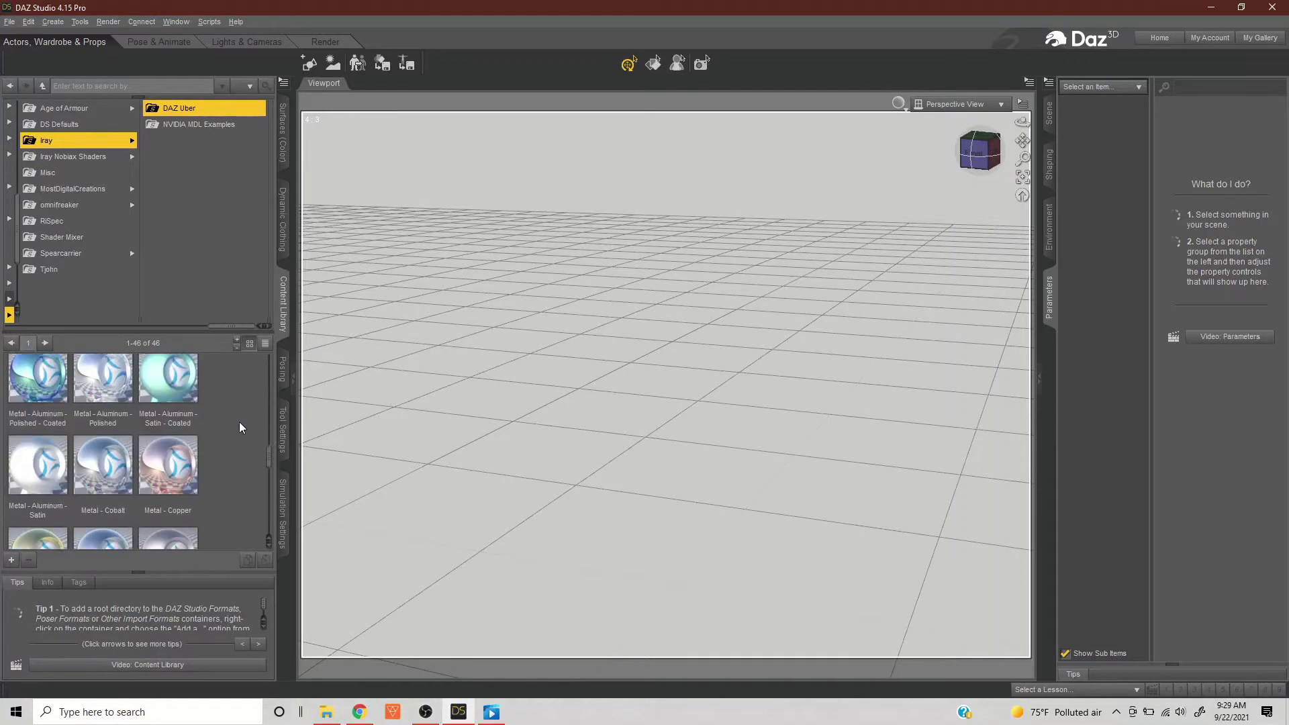
{"action": "scroll", "coordinate": [239, 422], "scroll_direction": "up", "scroll_amount": 2}
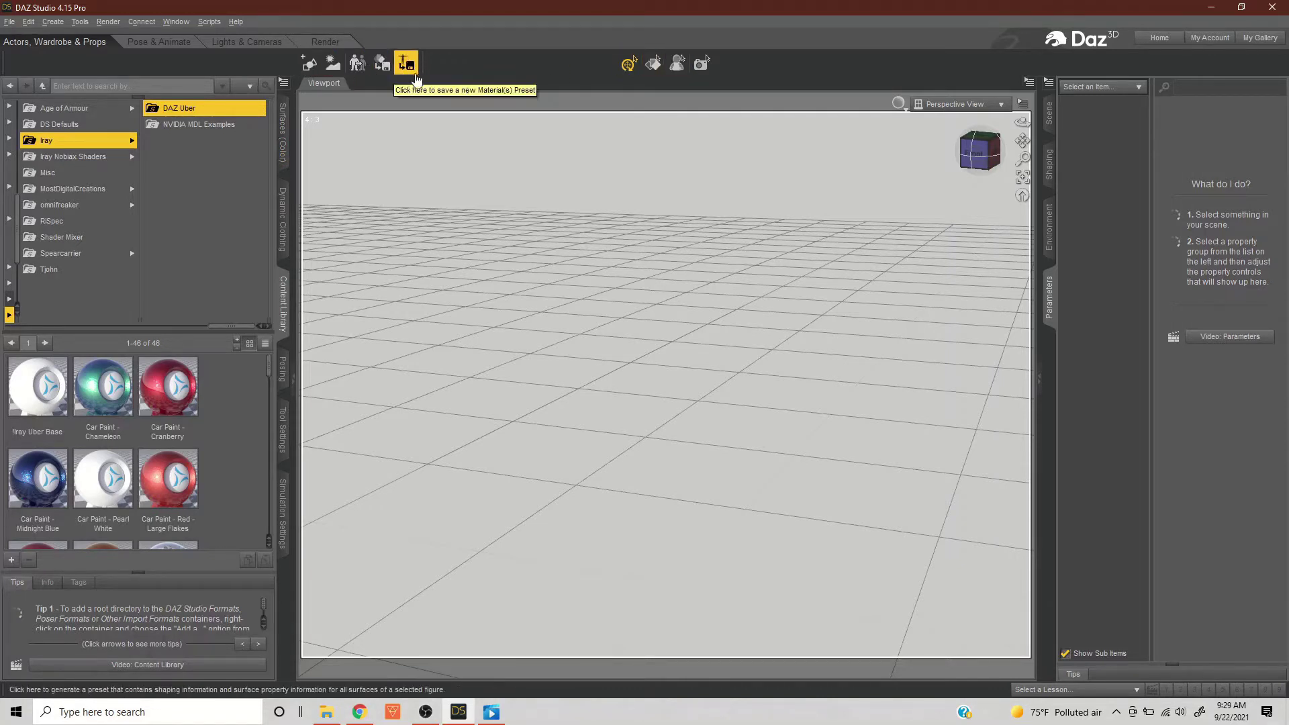
- Create a 100 ft plane primitive with 1 division at World Center, with Y Positive as its primary axis
{"action": "left_click", "coordinate": [309, 67]}
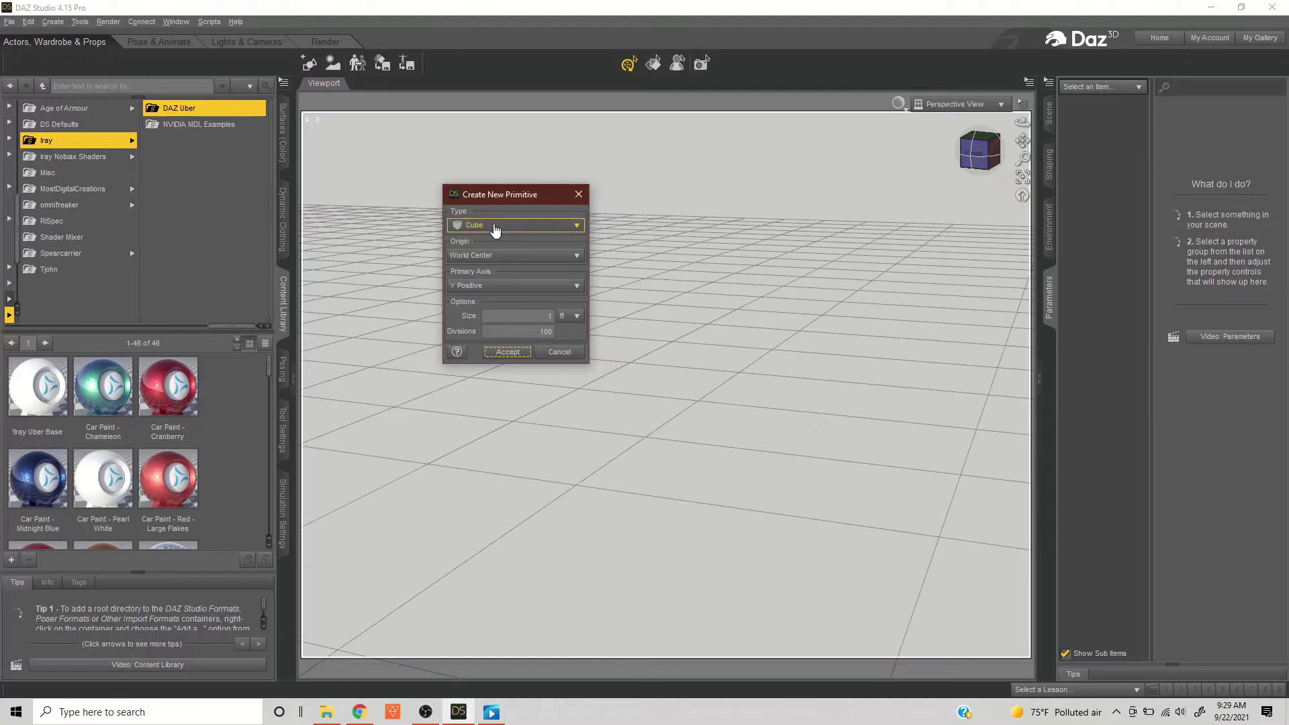
{"action": "left_click", "coordinate": [495, 227]}
{"action": "left_click", "coordinate": [490, 301]}
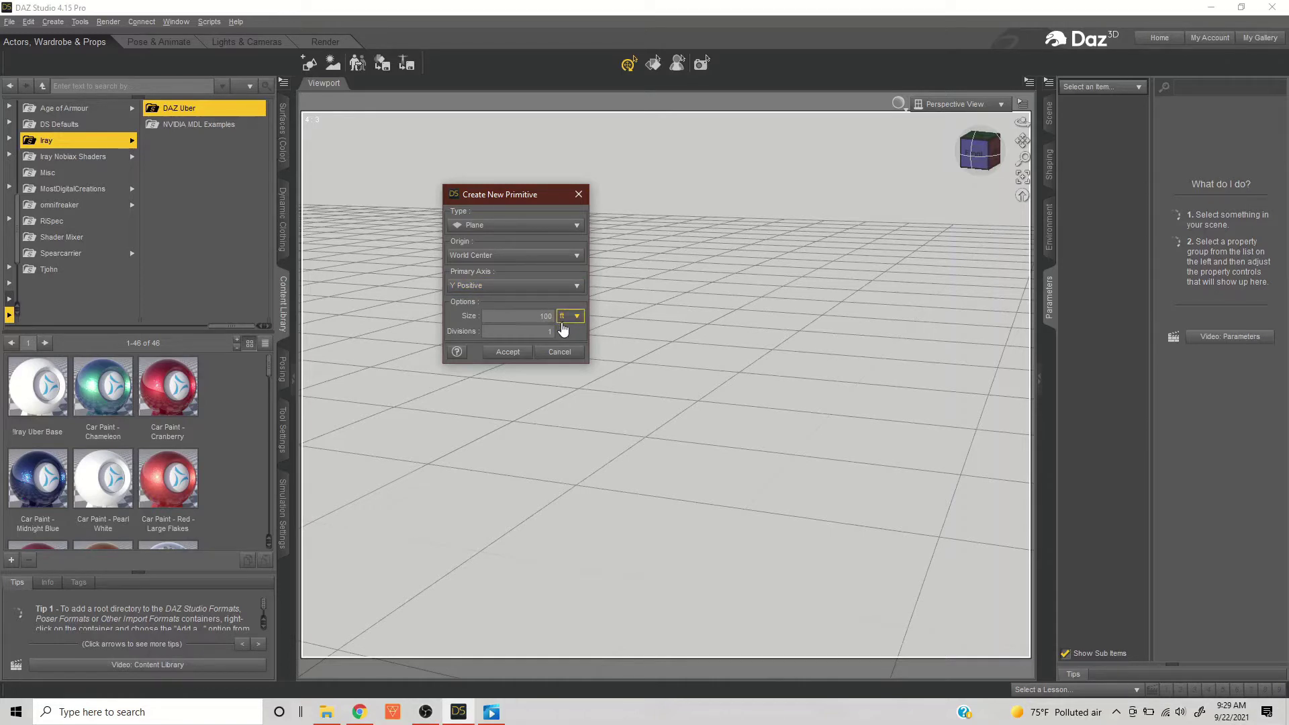
{"action": "left_click", "coordinate": [509, 351]}
{"action": "mouse_move", "coordinate": [972, 173]}
{"action": "left_mouse_down"}
{"action": "mouse_move", "coordinate": [952, 183]}
{"action": "mouse_move", "coordinate": [967, 185]}
{"action": "left_mouse_up"}
{"action": "left_click", "coordinate": [981, 151]}
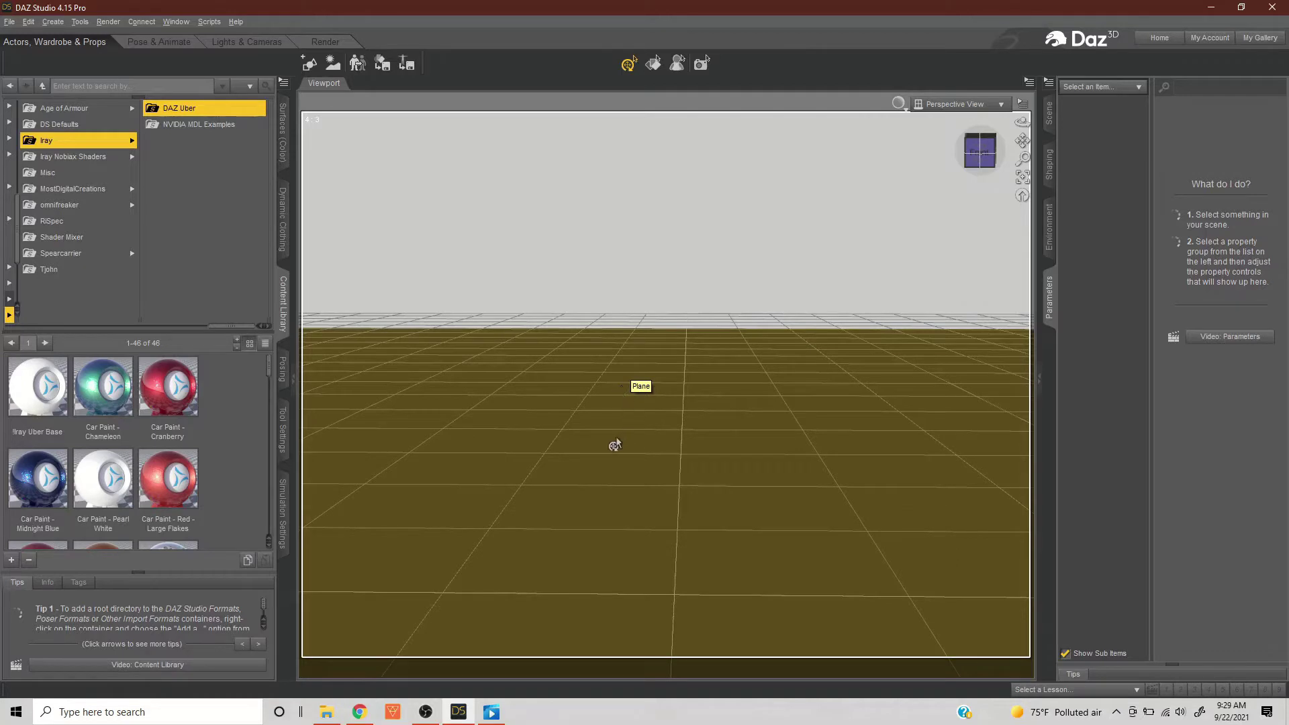
- Add a second 100 ft plane primitive at World Center with the same axis and division settings
{"action": "left_click", "coordinate": [308, 69]}
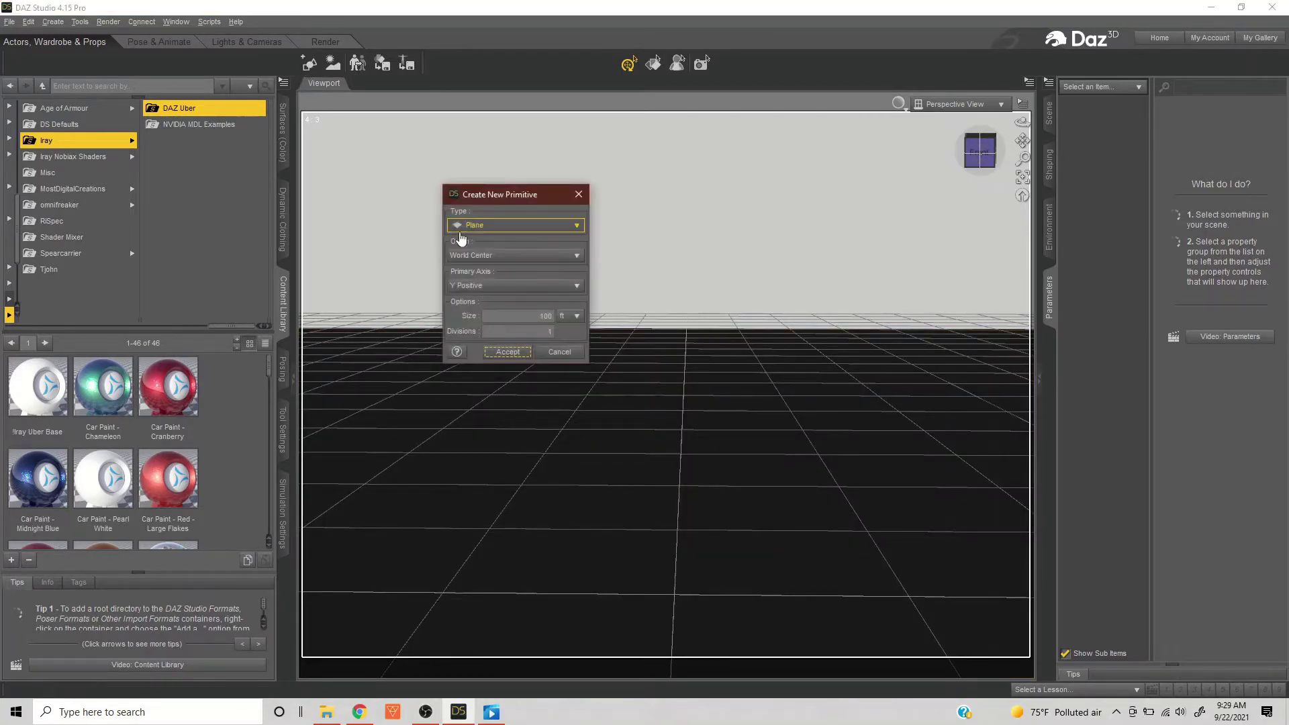
{"action": "left_click", "coordinate": [512, 354]}
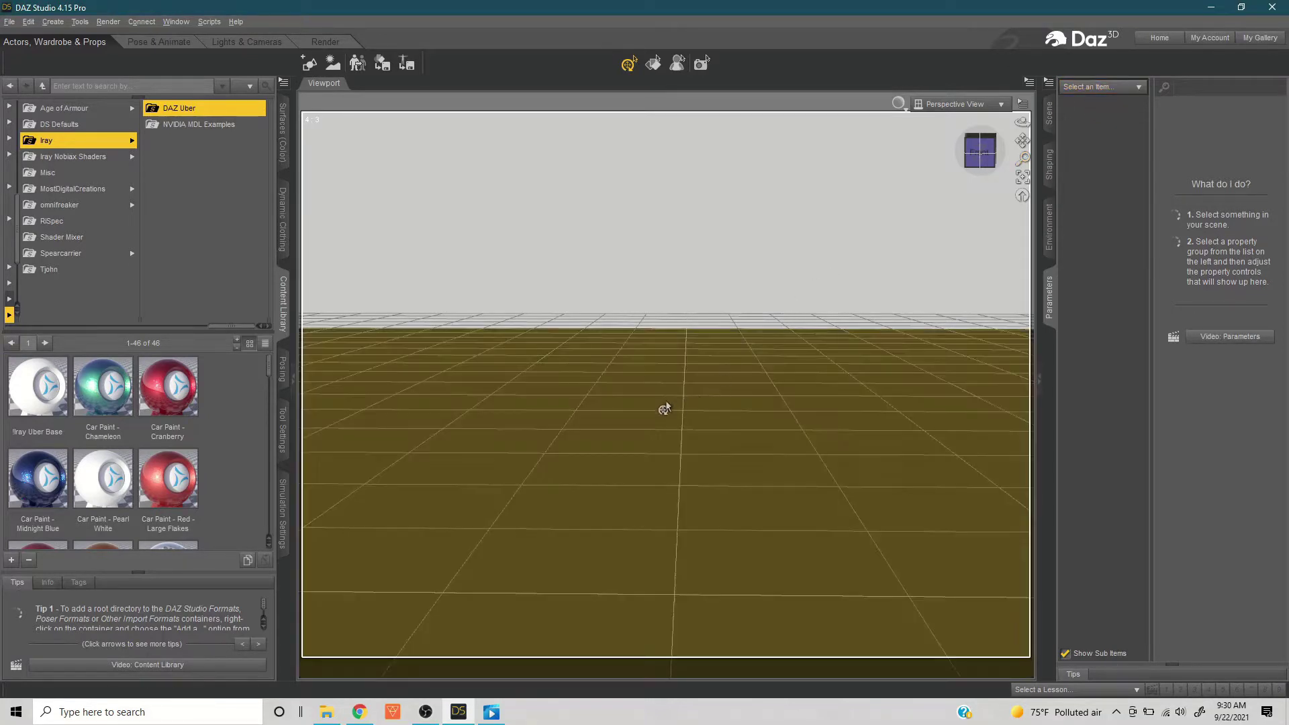
{"action": "left_click_drag", "start_coordinate": [982, 161], "coordinate": [982, 191]}
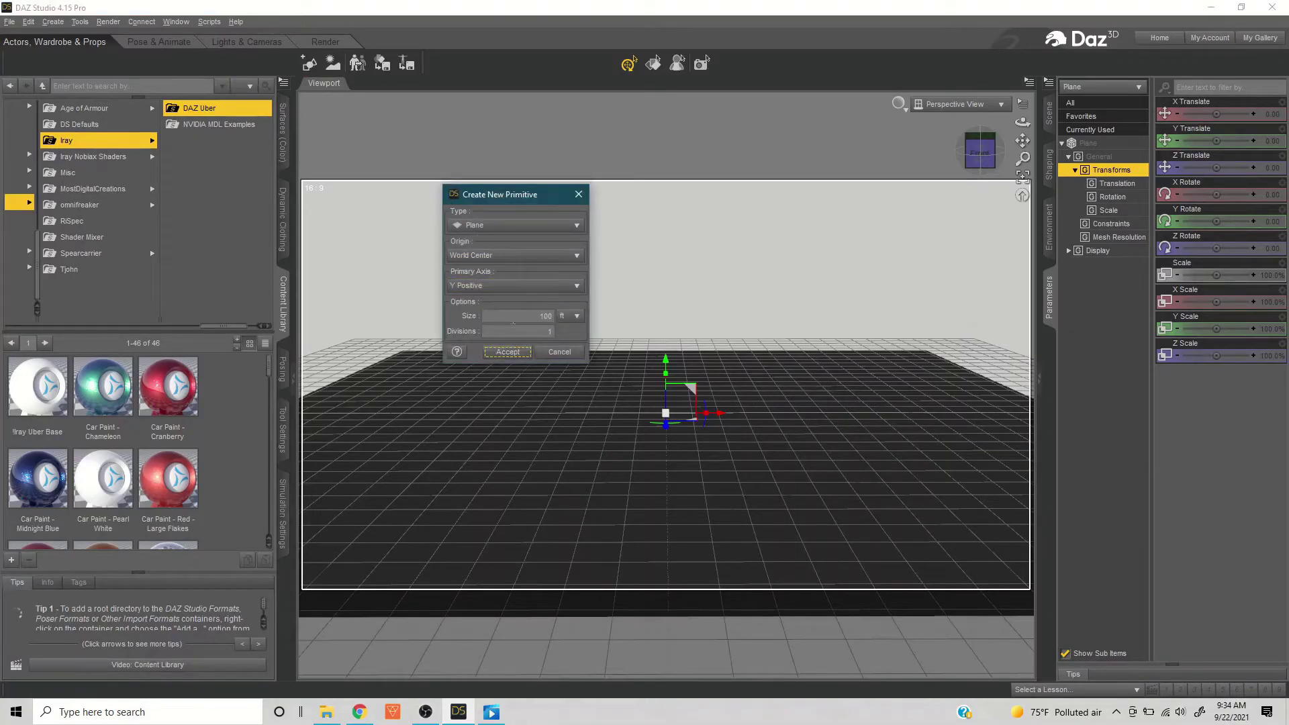
{"action": "left_click", "coordinate": [497, 358]}
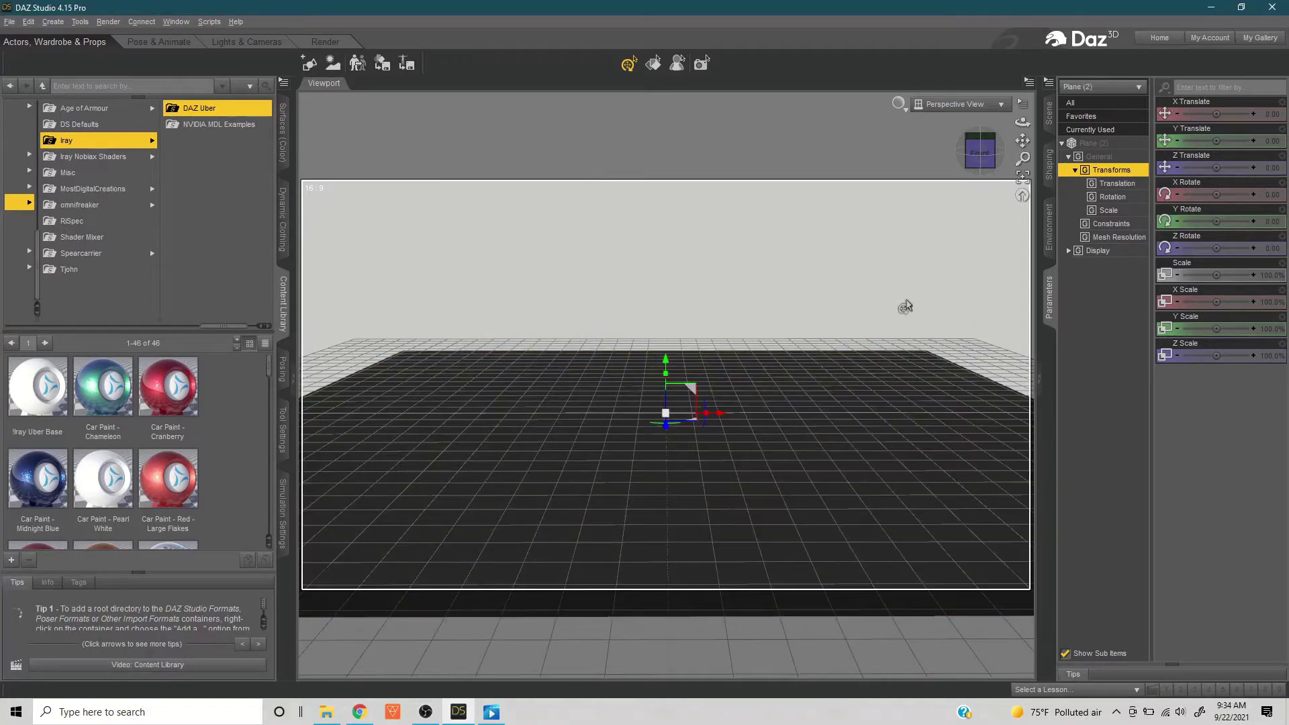
- Stand the second plane upright by setting its X Rotate to 90
{"action": "left_click", "coordinate": [1118, 92]}
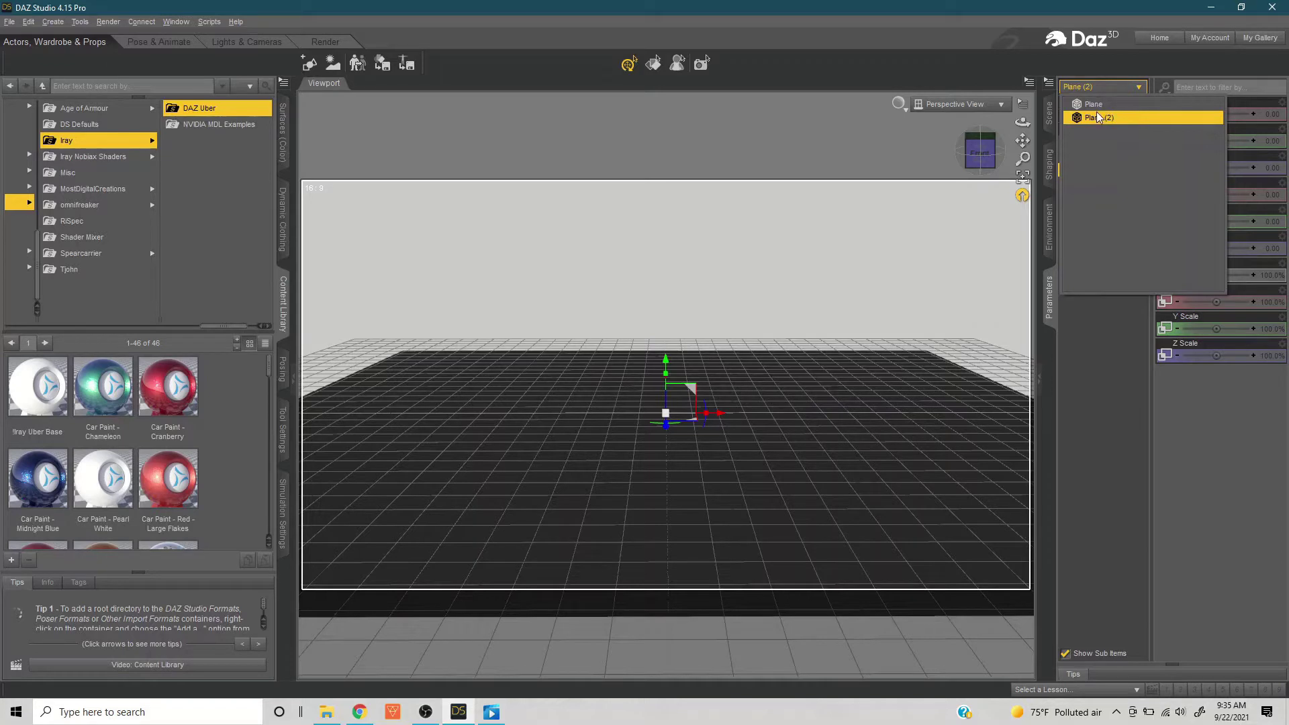
{"action": "left_click", "coordinate": [1113, 298]}
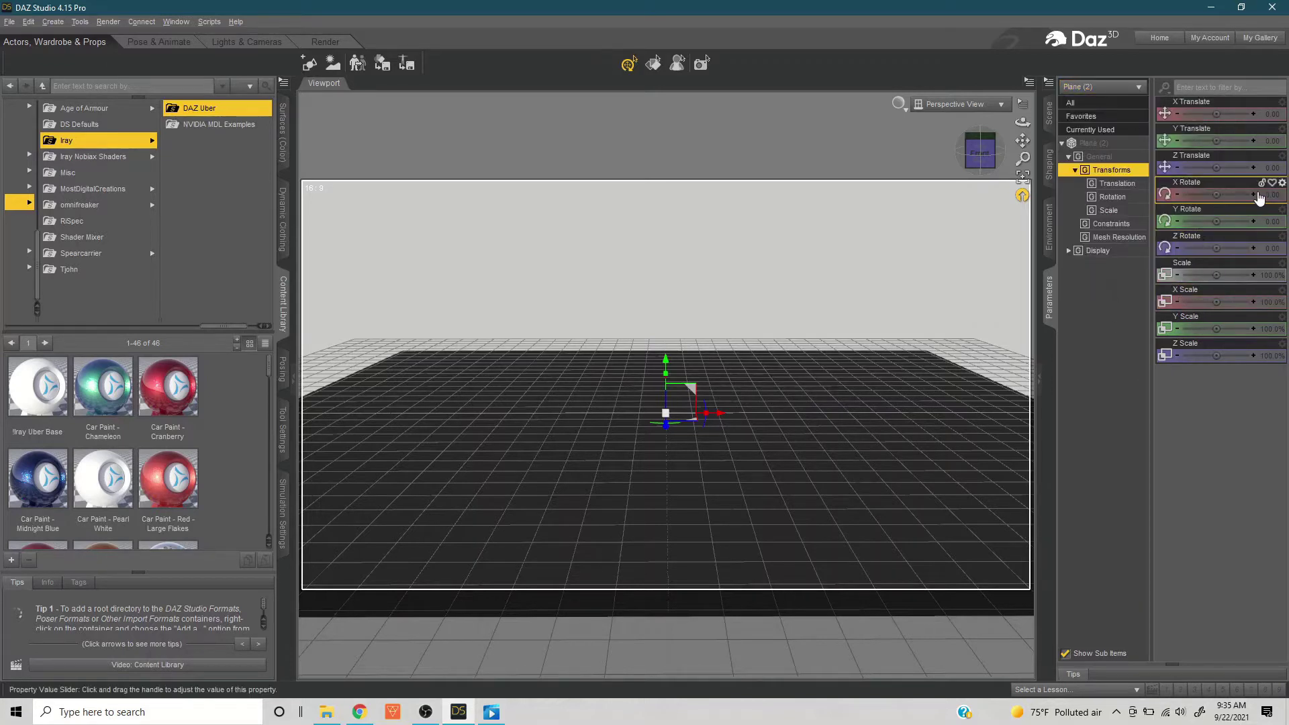
{"action": "left_click", "coordinate": [1230, 195]}
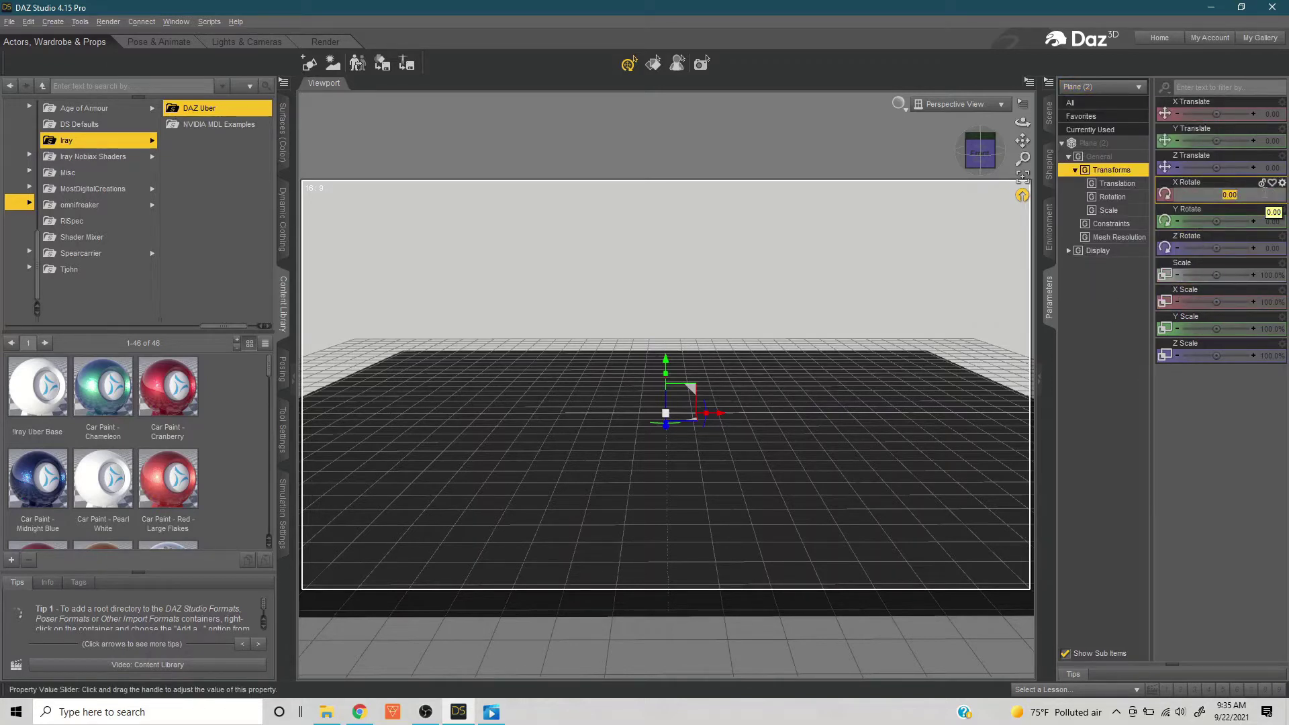
{"action": "type", "text": "90"}
{"action": "key", "text": "Return"}
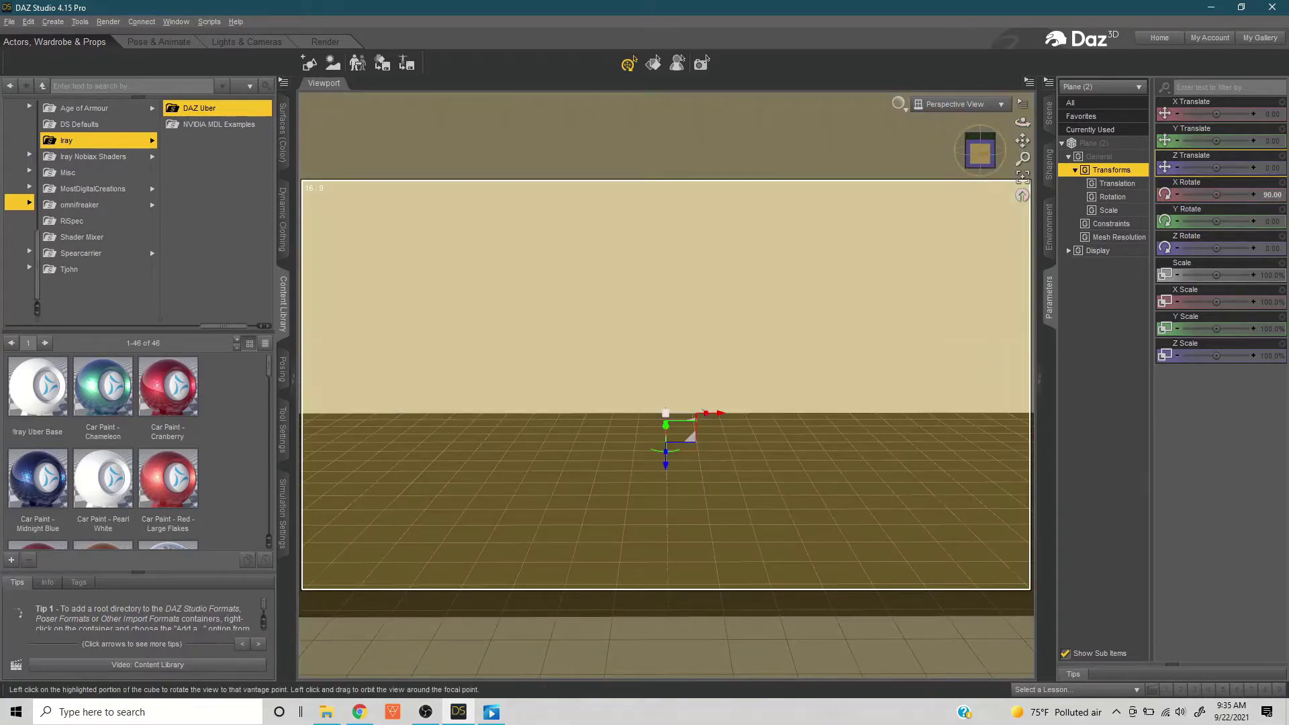
- Move the upright plane back to the rear of the floor plane, to a Z Translate of about -851
{"action": "left_click_drag", "start_coordinate": [977, 164], "coordinate": [999, 164]}
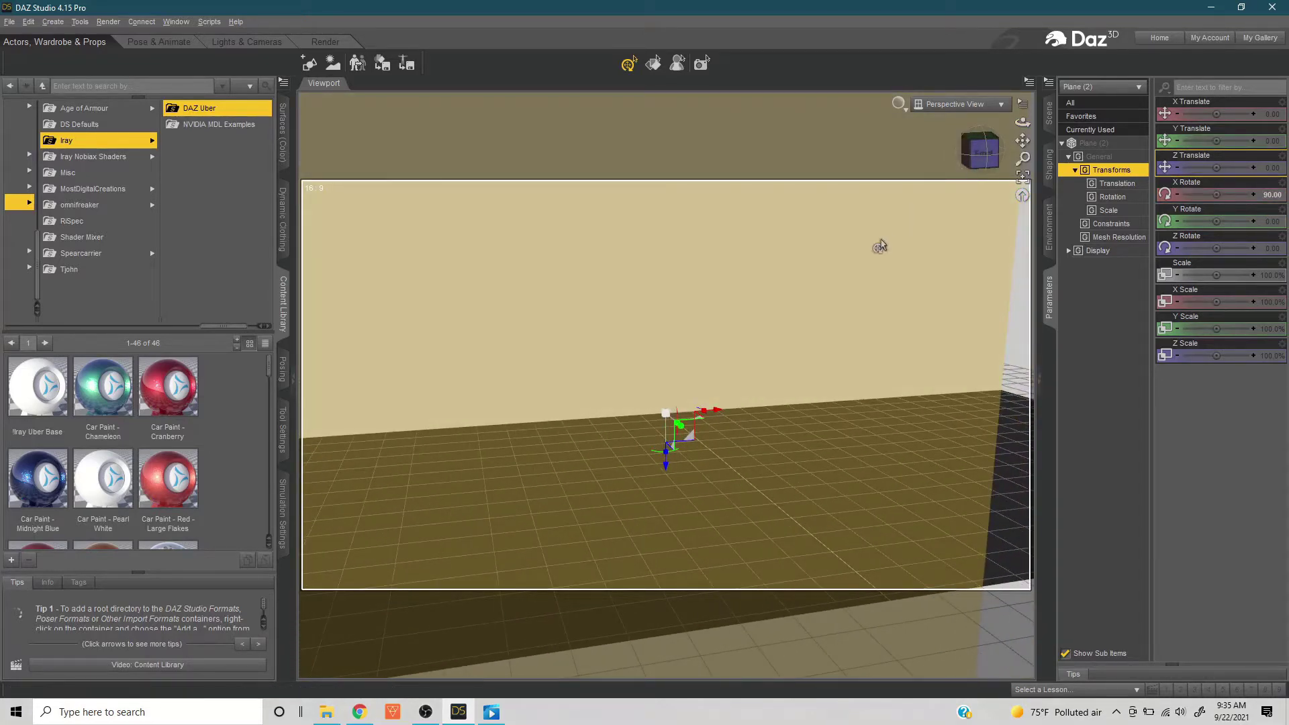
{"action": "scroll", "coordinate": [881, 244], "scroll_direction": "down", "scroll_amount": 8}
{"action": "scroll", "coordinate": [874, 235], "scroll_direction": "down", "scroll_amount": 2}
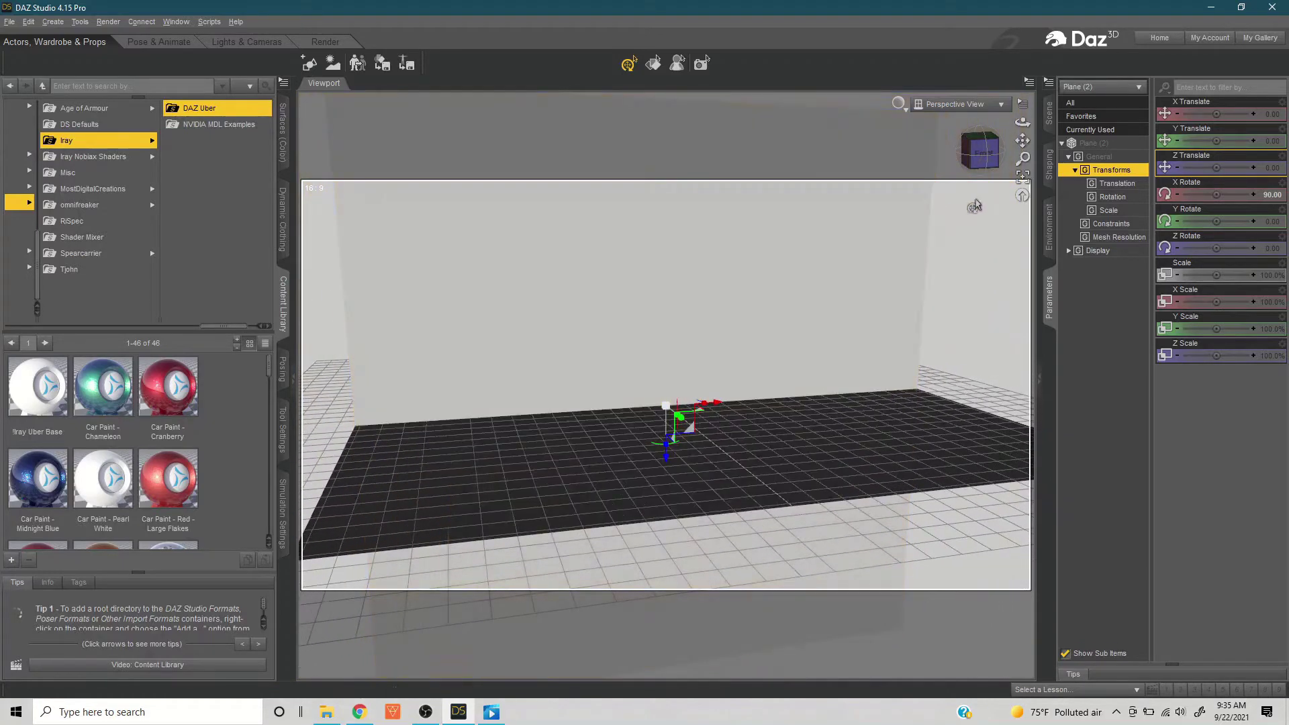
{"action": "left_click", "coordinate": [976, 202]}
{"action": "left_click_drag", "start_coordinate": [982, 159], "coordinate": [943, 173]}
{"action": "left_click", "coordinate": [737, 345]}
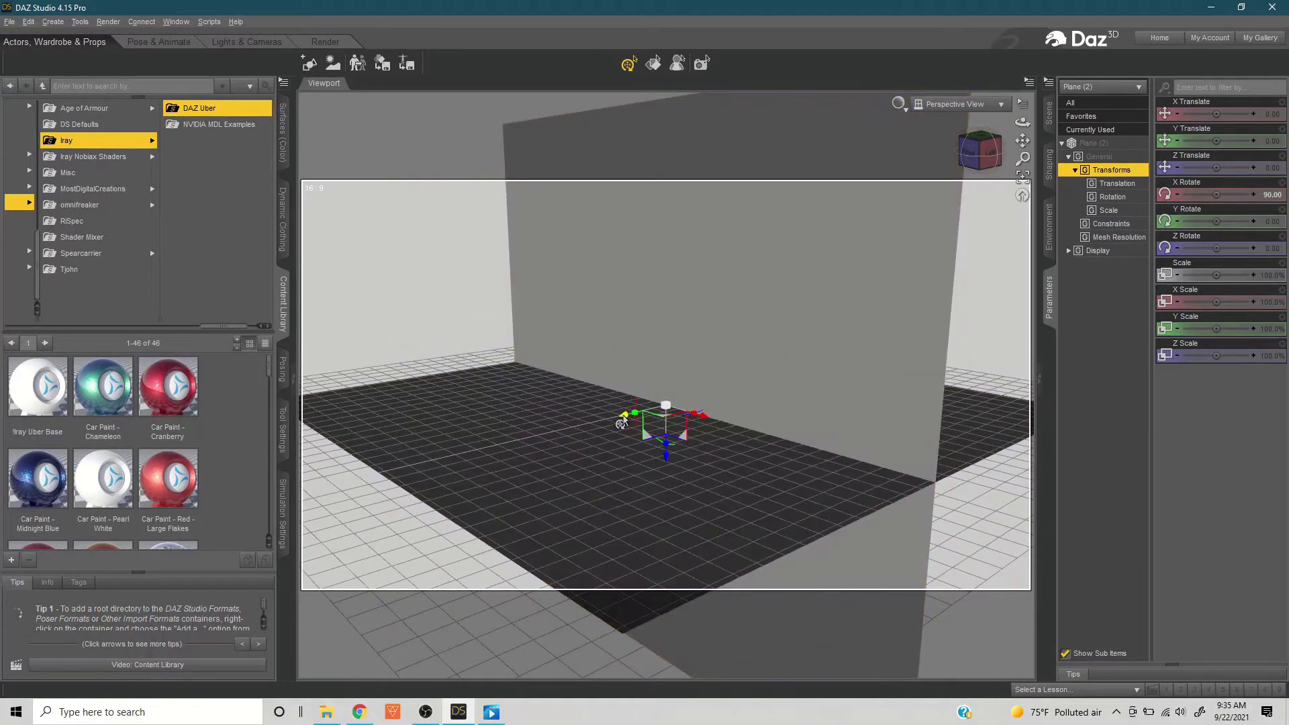
{"action": "left_click_drag", "start_coordinate": [621, 421], "coordinate": [734, 380]}
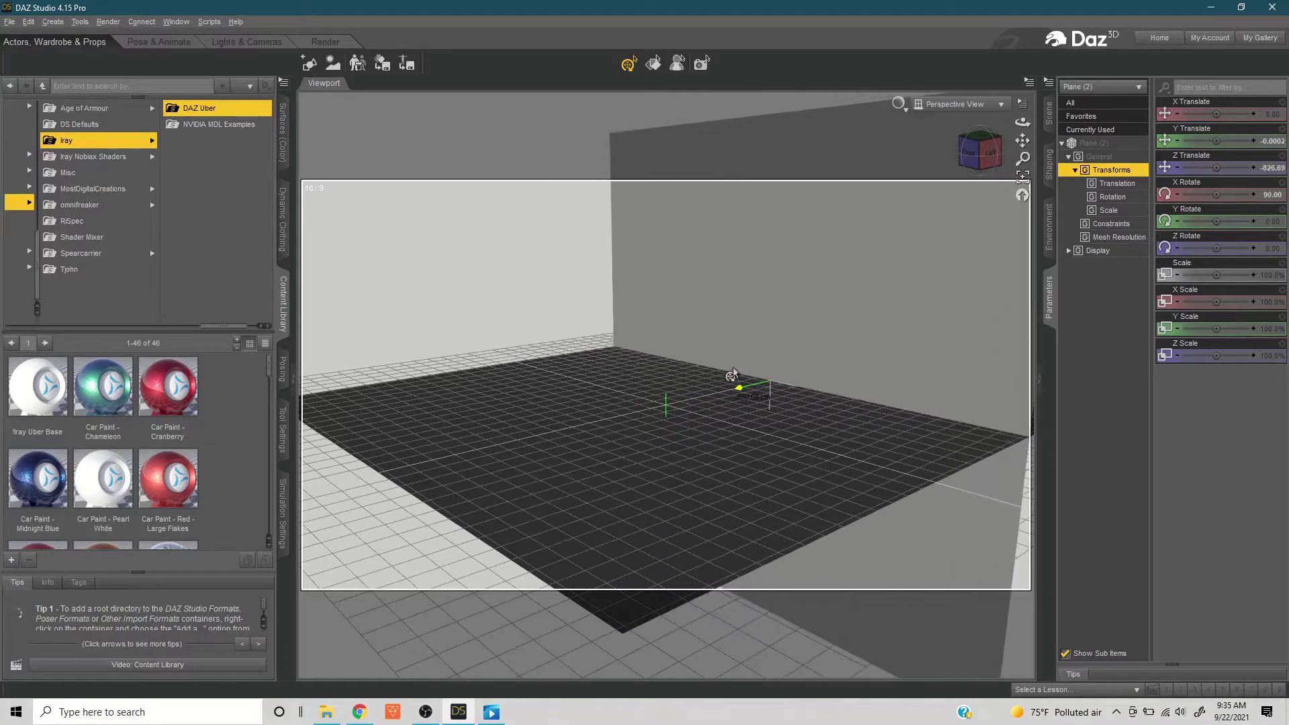
- Frame the perspective view facing the upright plane so the wall and floor fill the render frame
{"action": "left_click", "coordinate": [983, 161]}
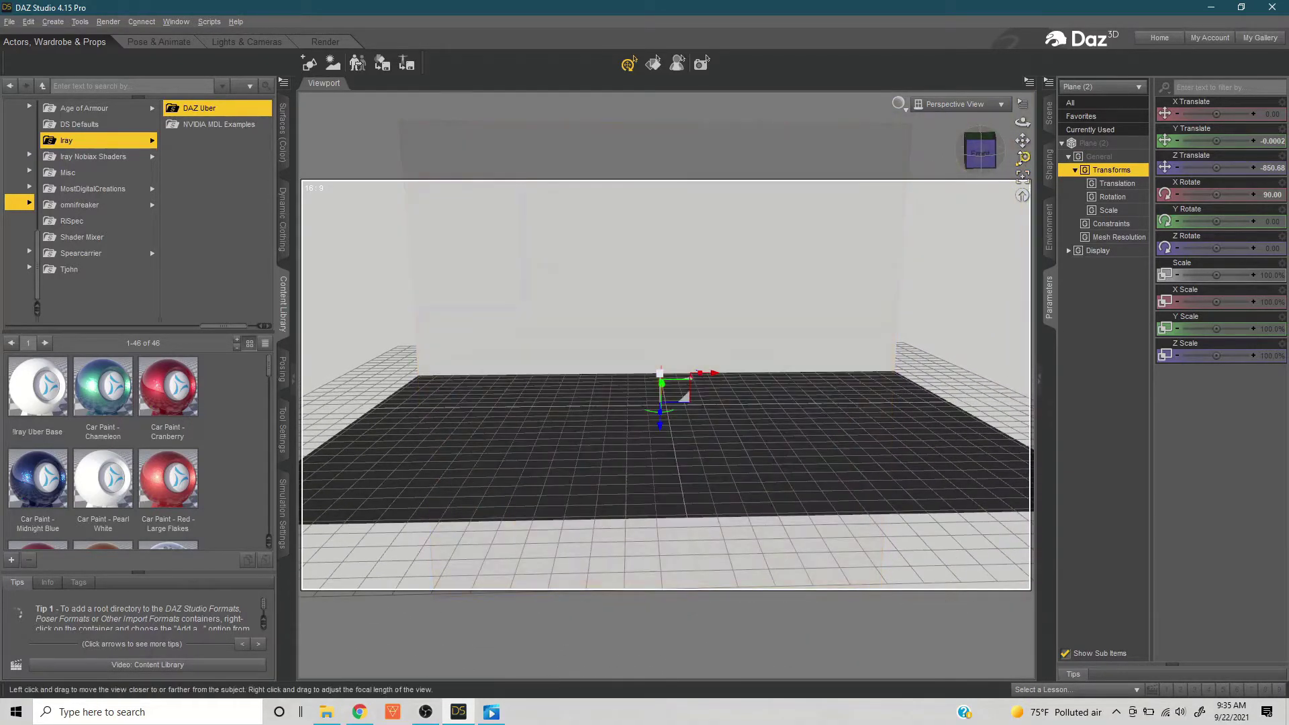
{"action": "scroll", "coordinate": [920, 247], "scroll_direction": "down", "scroll_amount": 1}
{"action": "scroll", "coordinate": [918, 247], "scroll_direction": "up", "scroll_amount": 1}
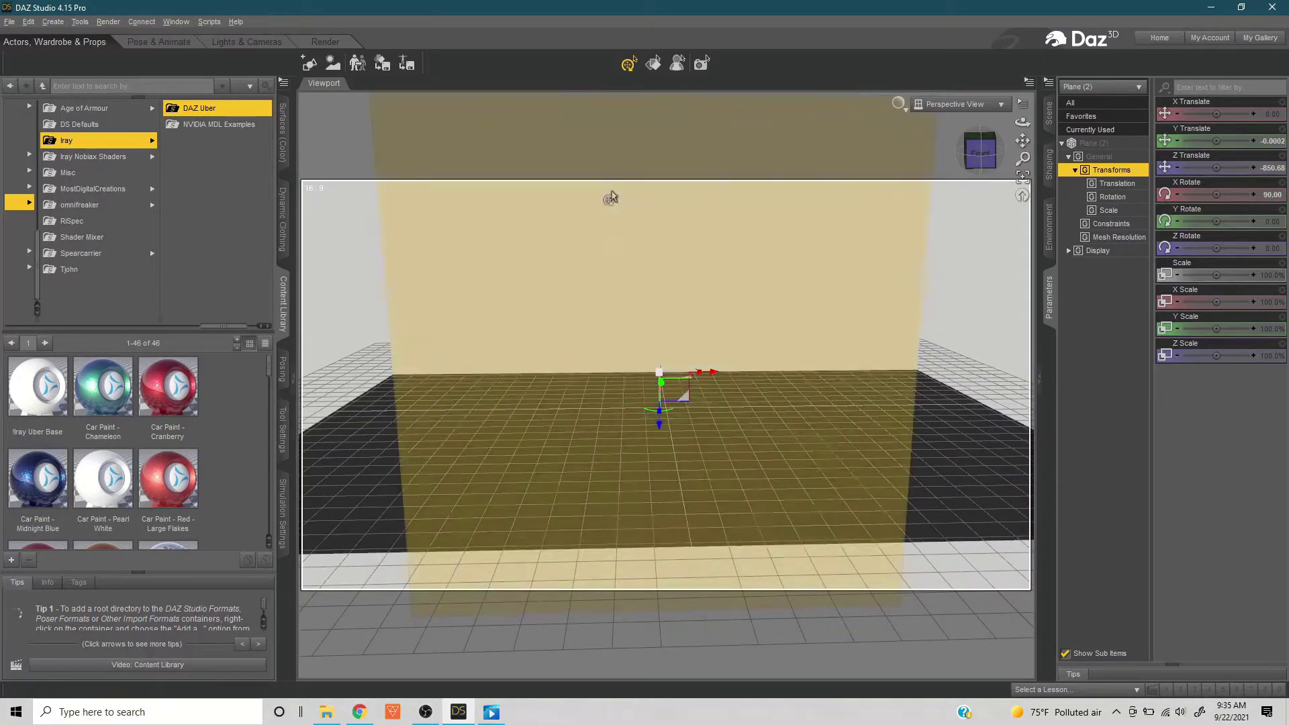
{"action": "left_click_drag", "start_coordinate": [1023, 140], "coordinate": [927, 226]}
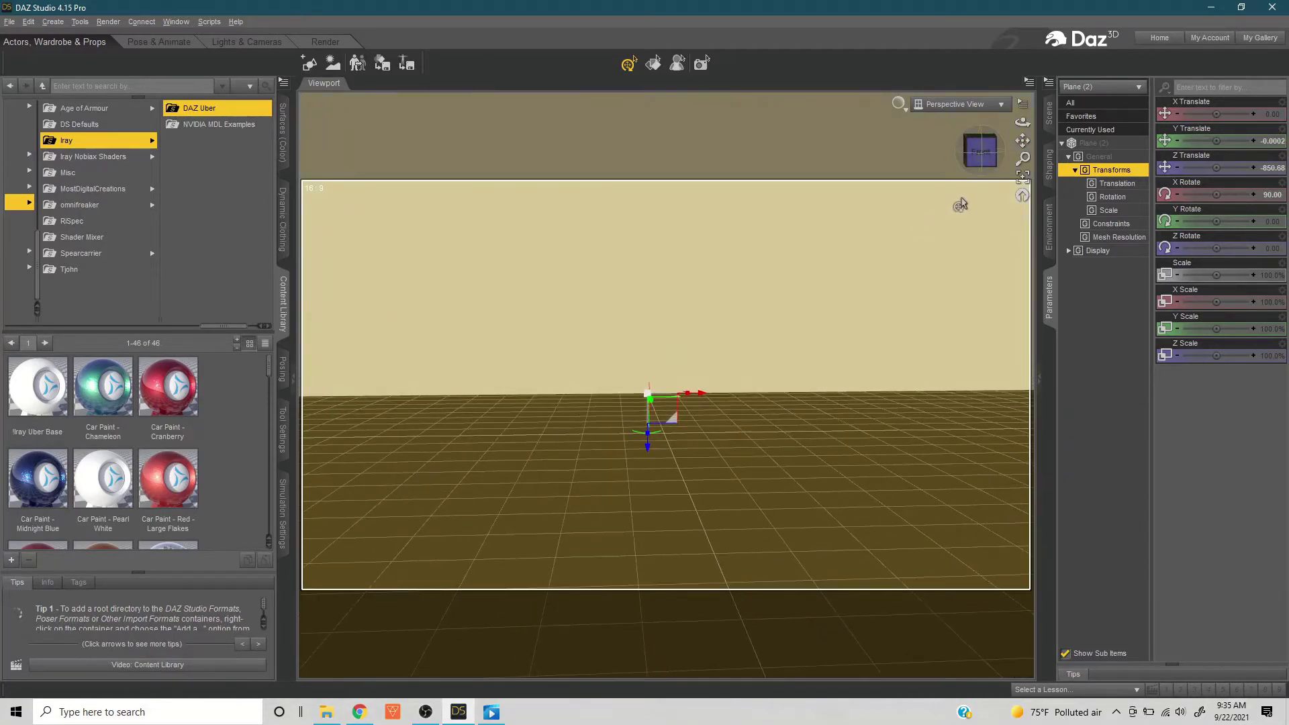
{"action": "left_click_drag", "start_coordinate": [998, 156], "coordinate": [1006, 163]}
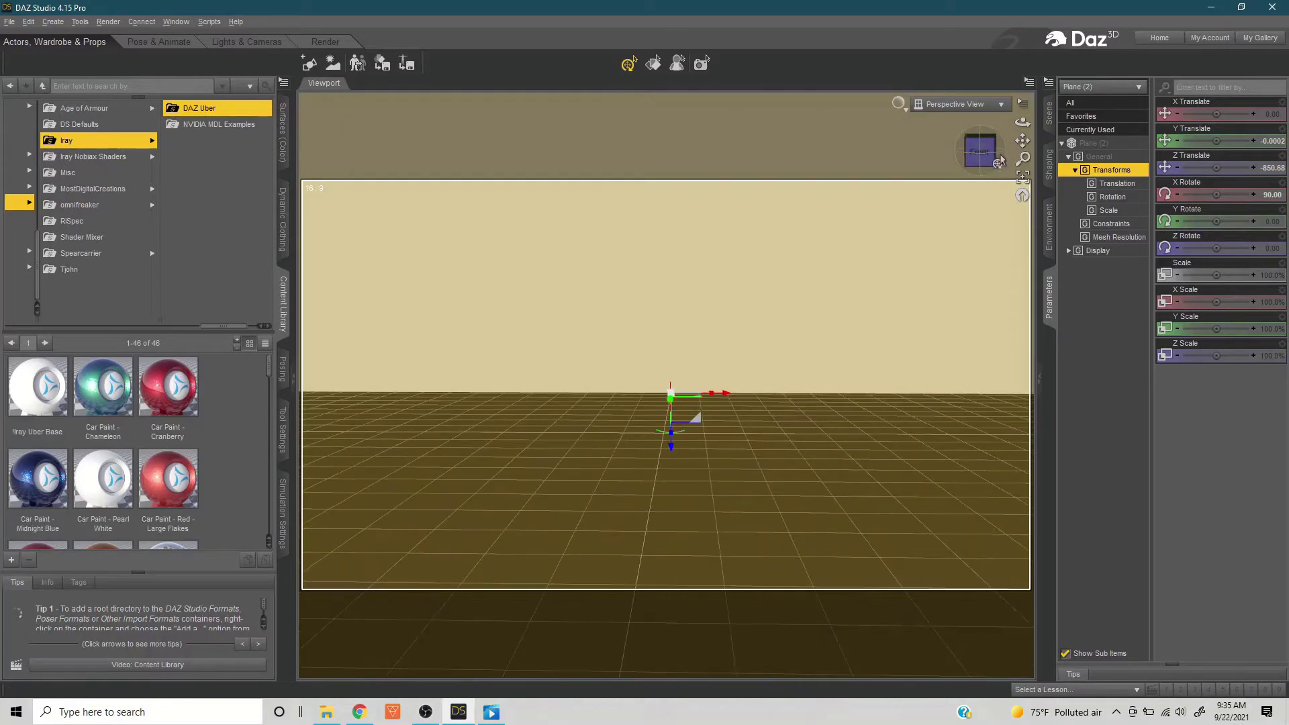
{"action": "left_click_drag", "start_coordinate": [1023, 143], "coordinate": [965, 80]}
{"action": "left_click_drag", "start_coordinate": [978, 155], "coordinate": [977, 148]}
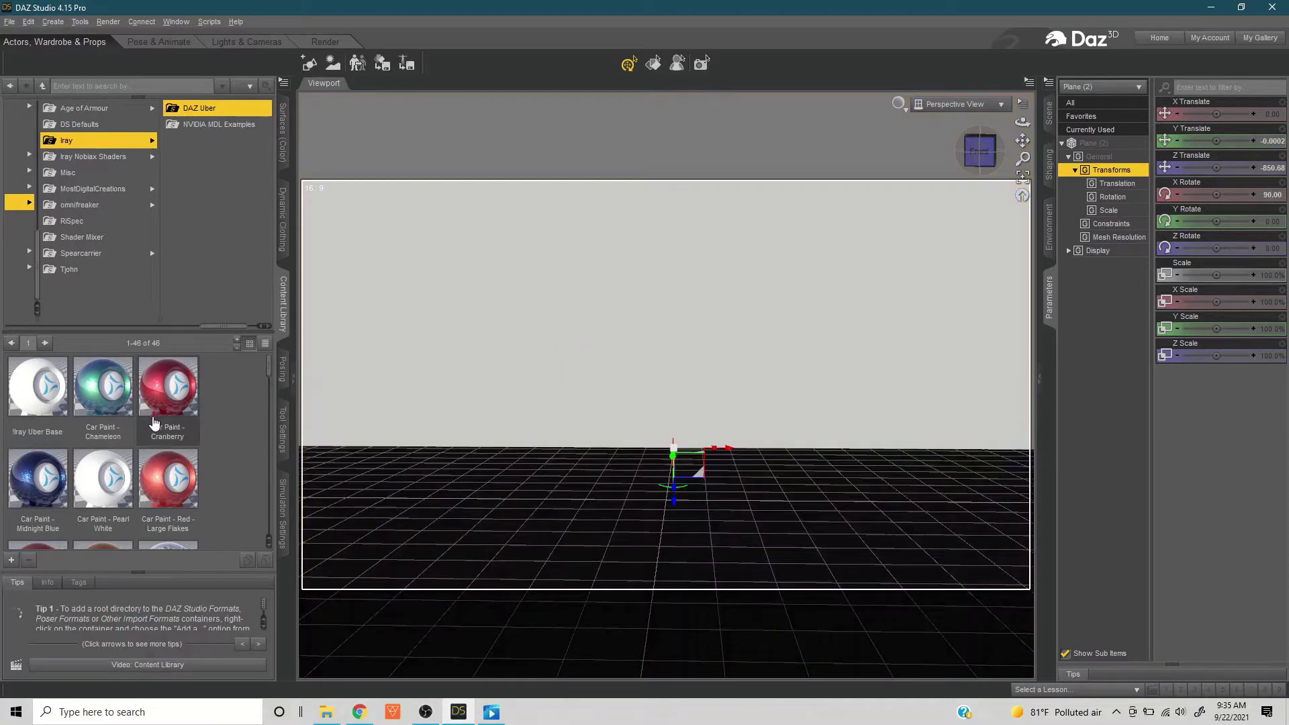
{"action": "scroll", "coordinate": [154, 423], "scroll_direction": "down", "scroll_amount": 5}
{"action": "scroll", "coordinate": [154, 423], "scroll_direction": "up", "scroll_amount": 5}
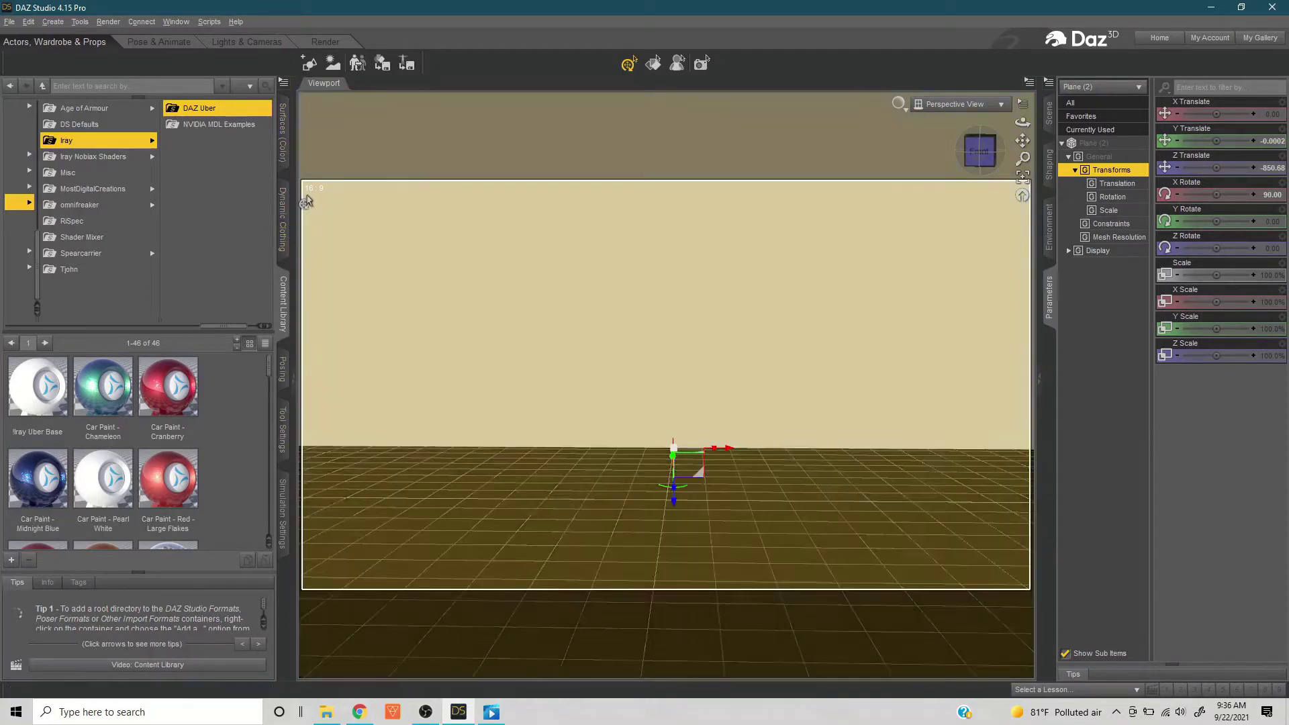
{"action": "right_click", "coordinate": [290, 586]}
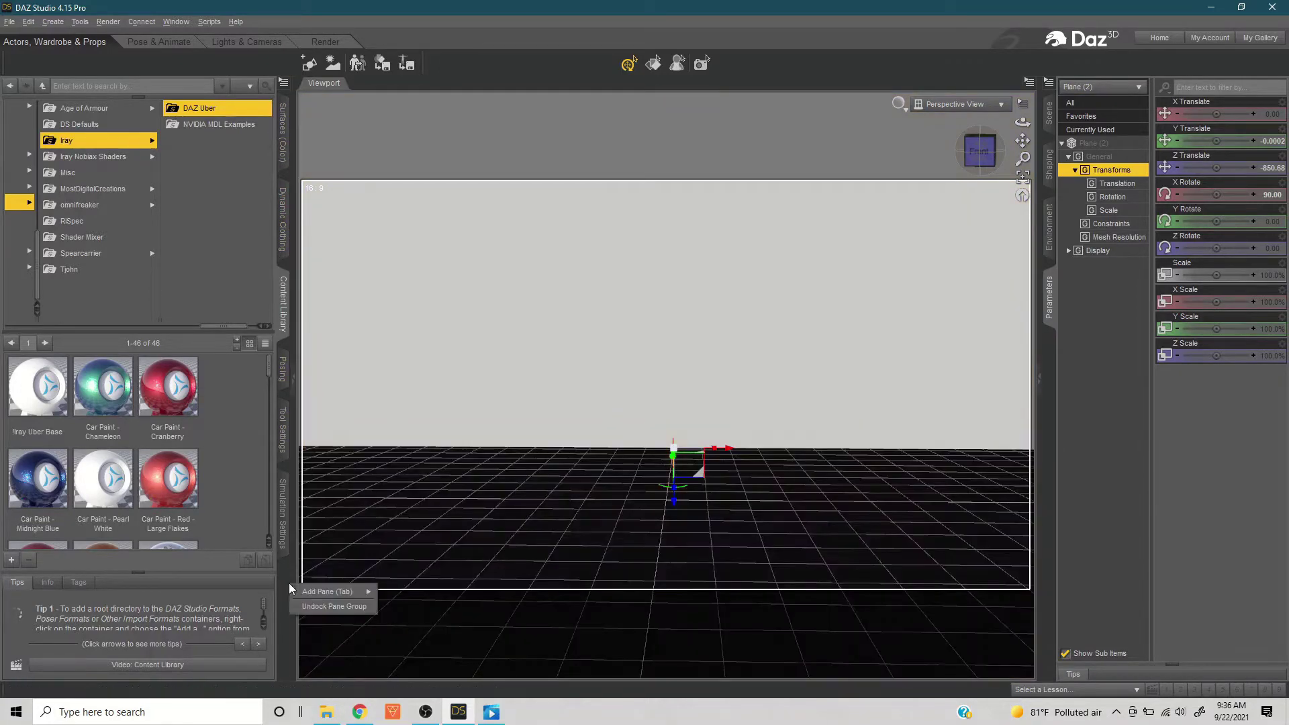
{"action": "mouse_move", "coordinate": [328, 591]}
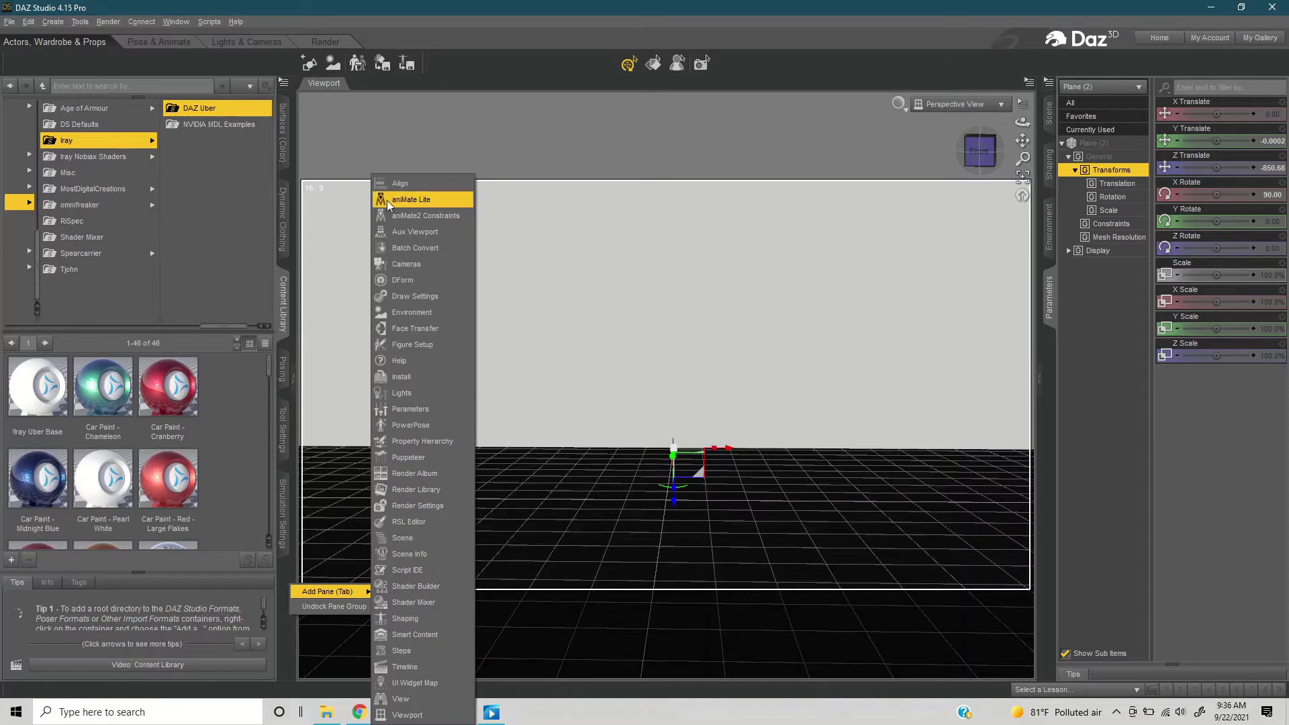
{"action": "left_click", "coordinate": [279, 579]}
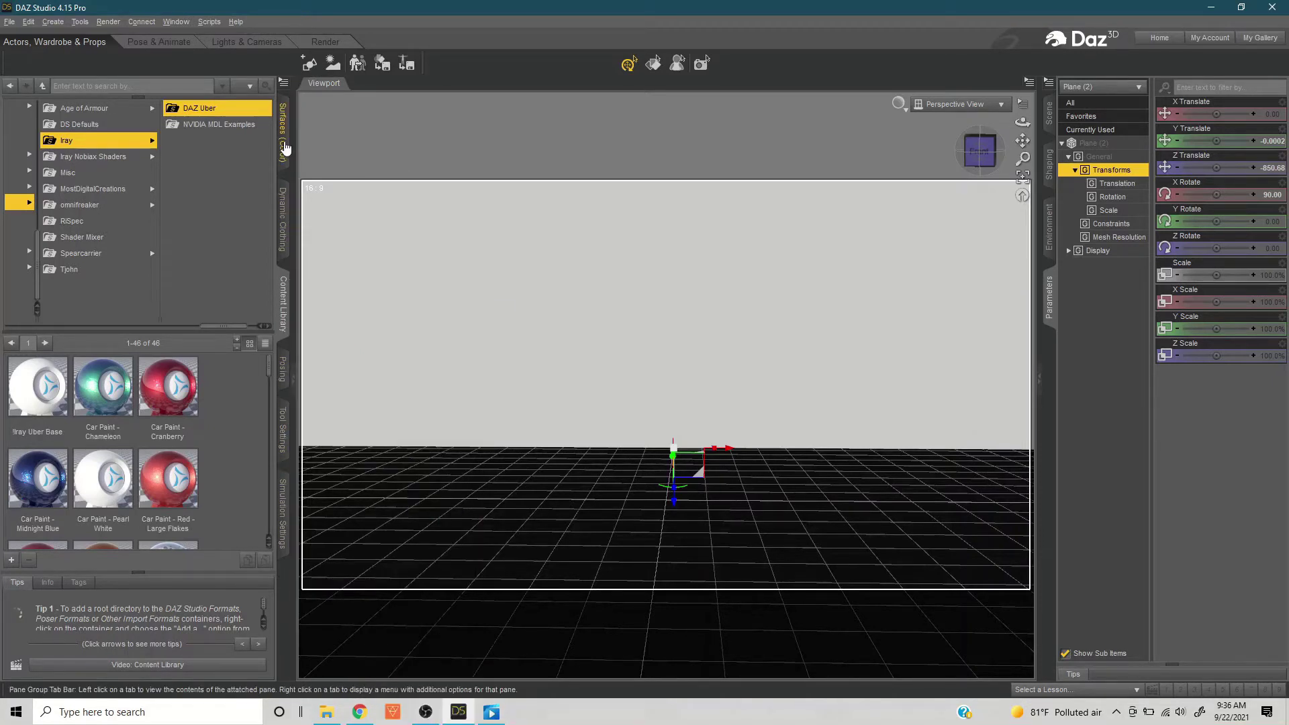
- Apply the Wood Panel 2 image from the DAZ Tutorial Assets folder as the upright plane's Base Color map
{"action": "left_click", "coordinate": [284, 135]}
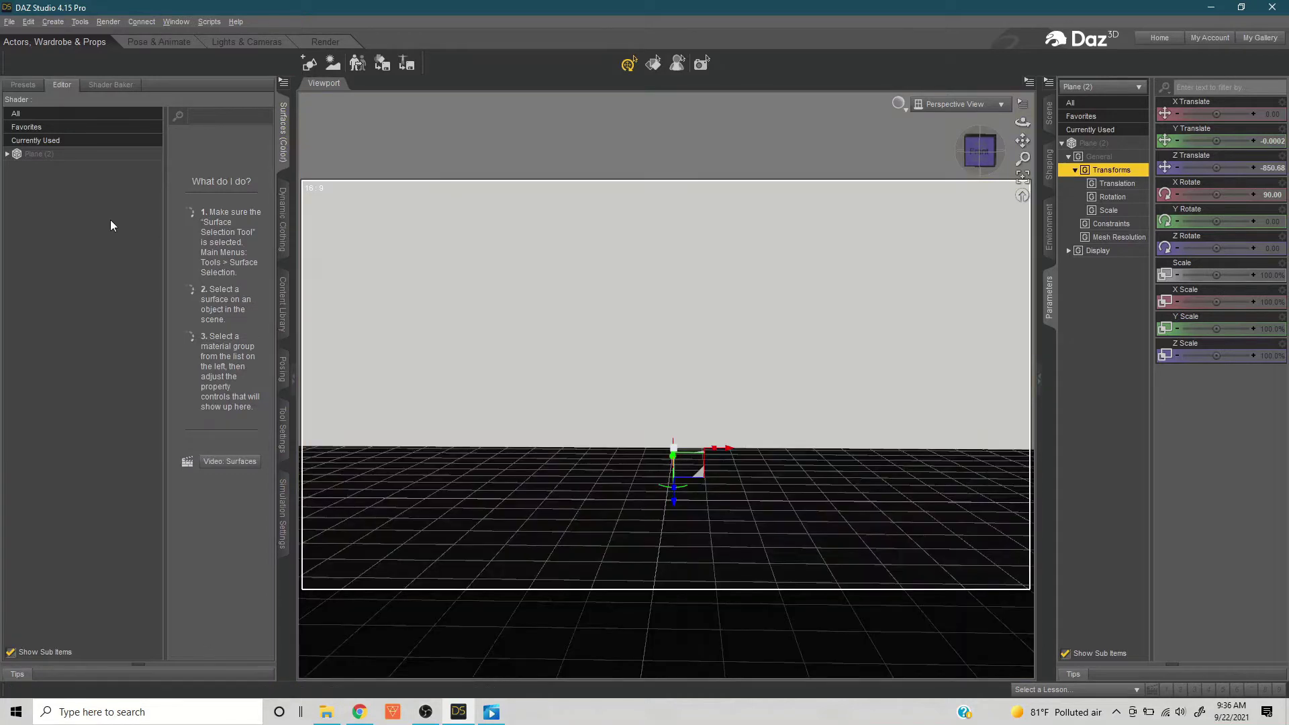
{"action": "left_click", "coordinate": [41, 154]}
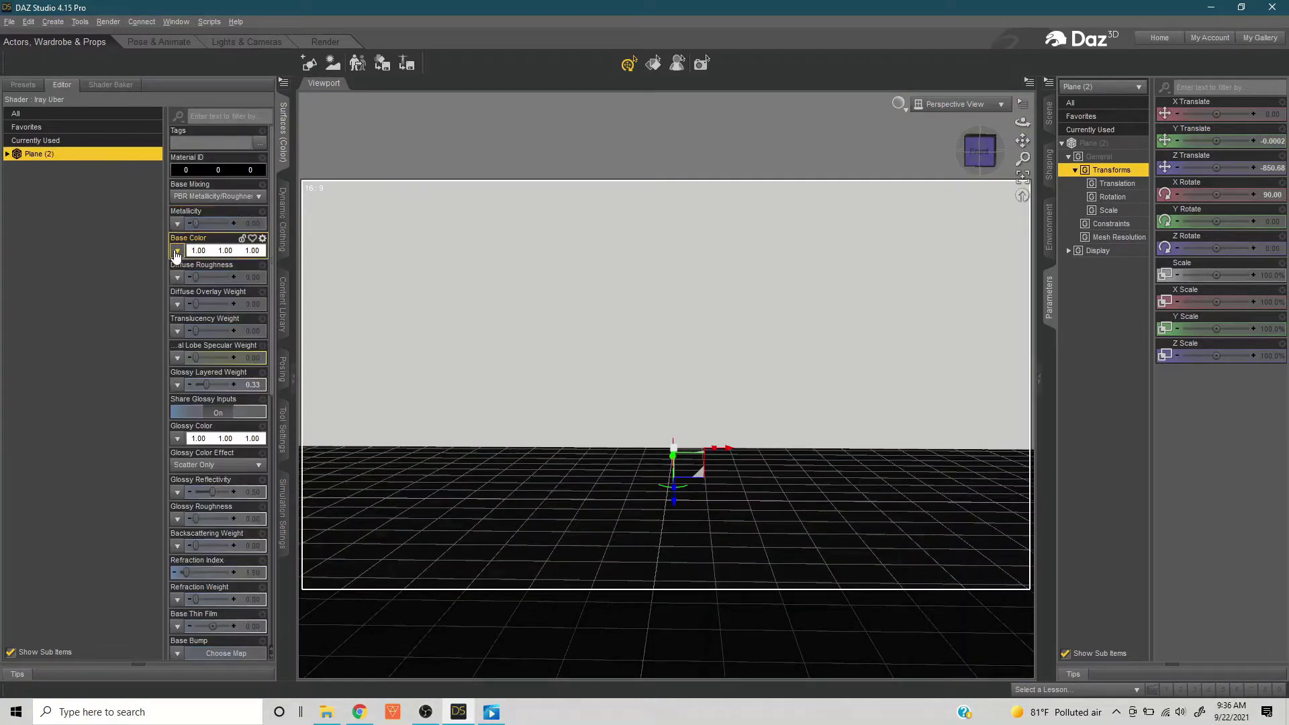
{"action": "left_click", "coordinate": [215, 254]}
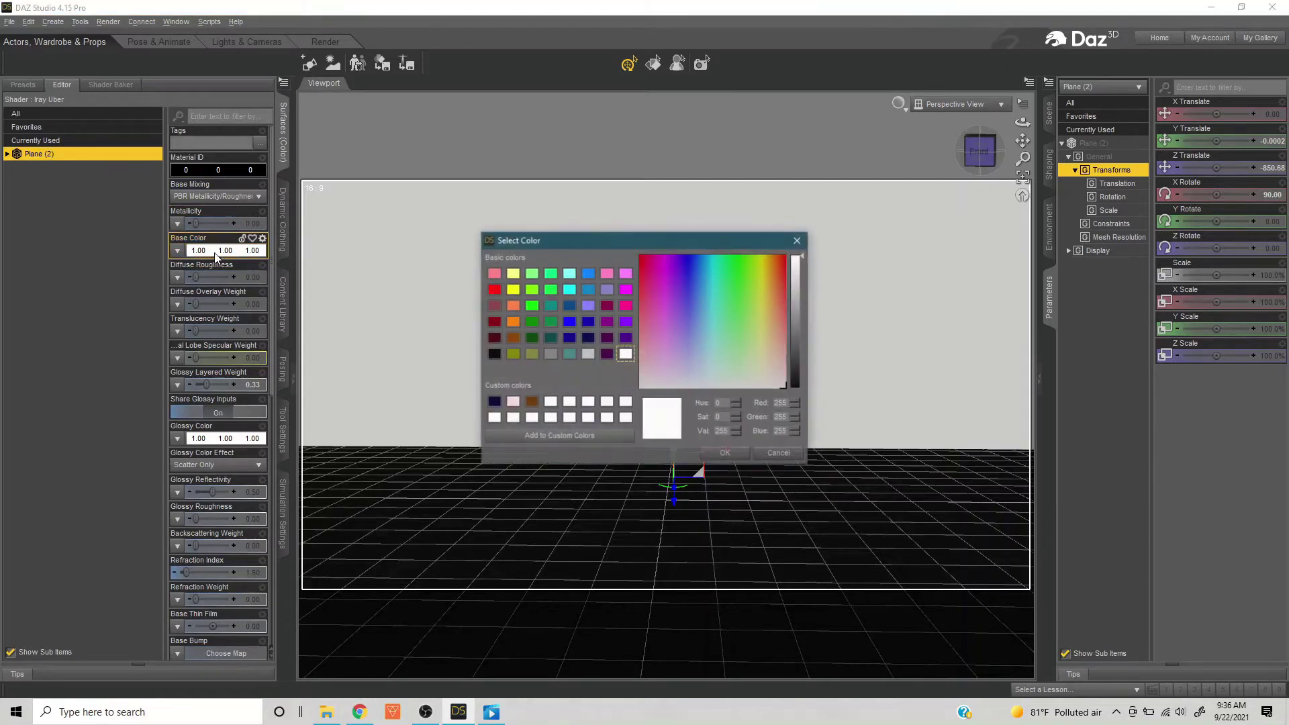
{"action": "left_click", "coordinate": [771, 455]}
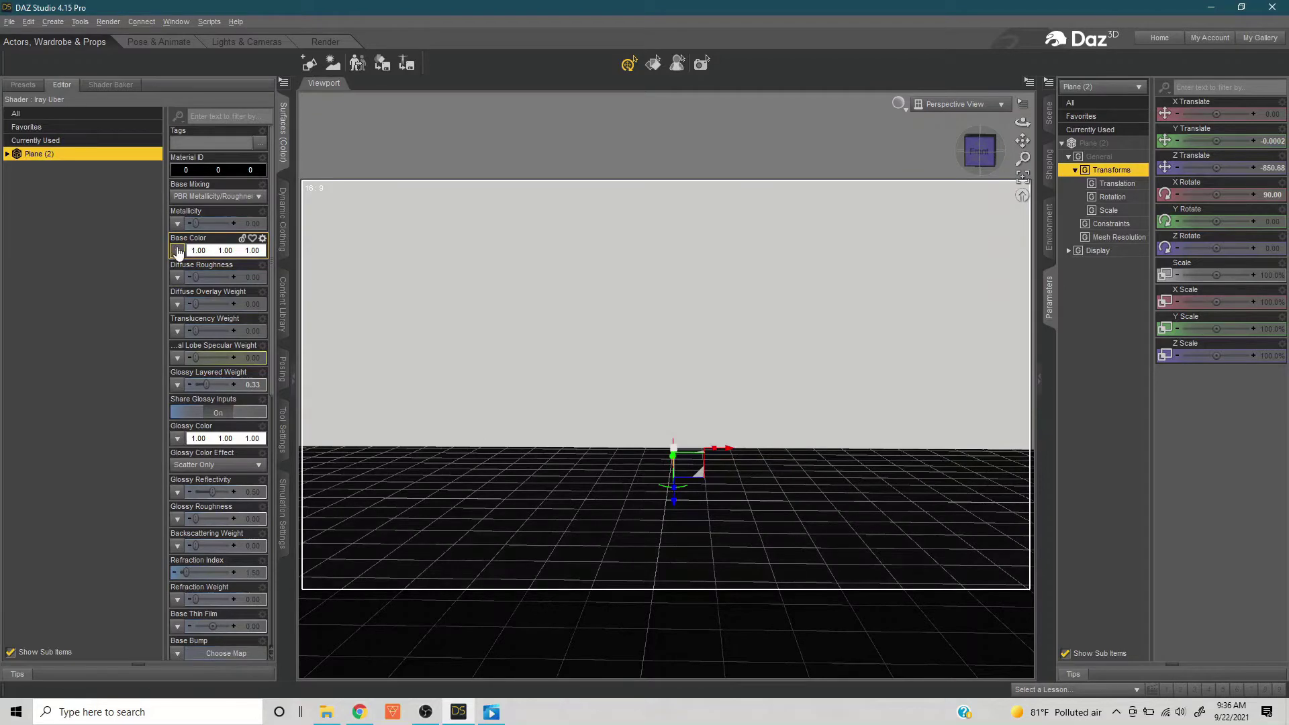
{"action": "left_click", "coordinate": [178, 253]}
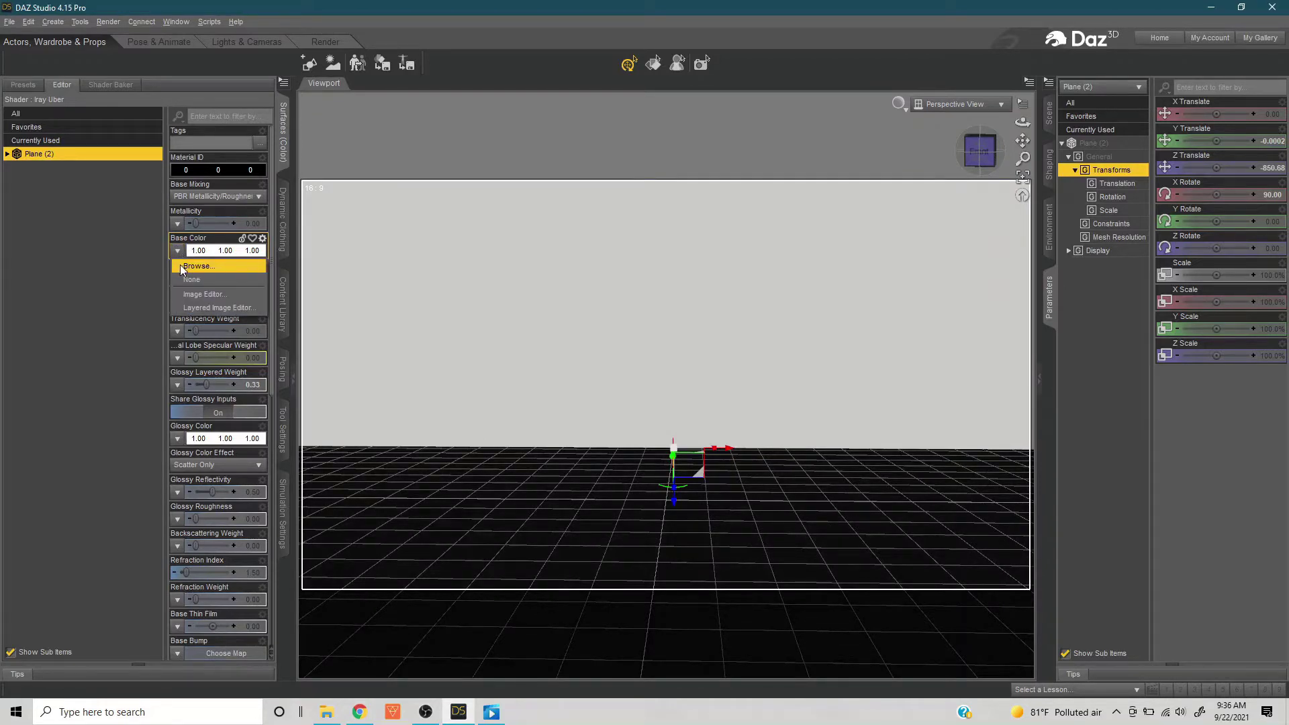
{"action": "left_click", "coordinate": [180, 265]}
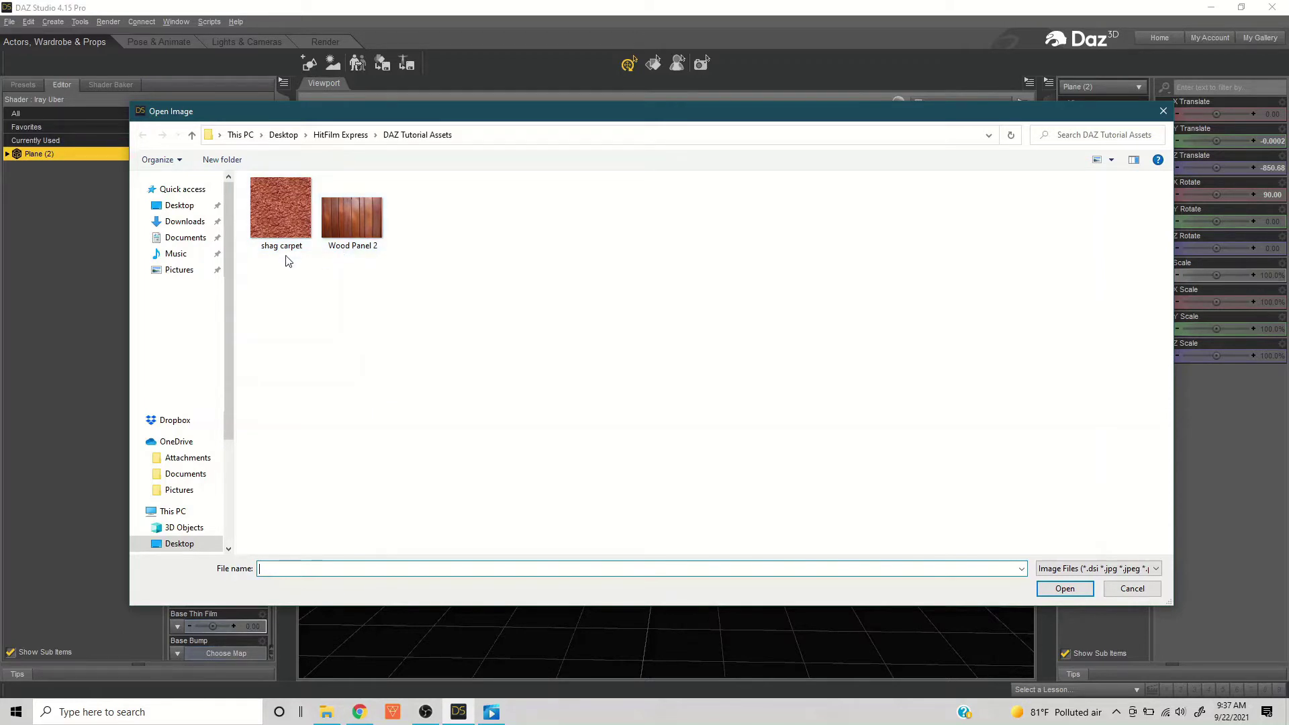
{"action": "double_click", "coordinate": [359, 220]}
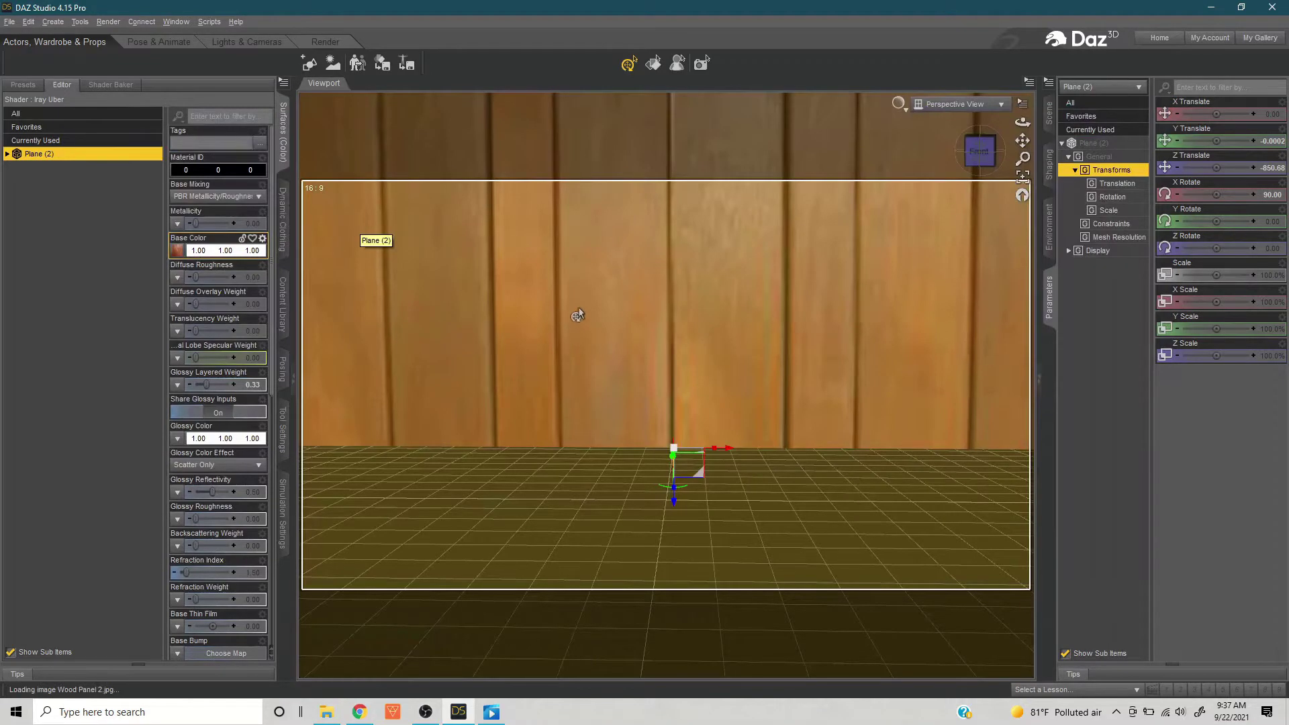
- Tile the wood texture on the upright plane with Horizontal Tiles at about 2.88 and Vertical Tiles at about 1.05
{"action": "scroll", "coordinate": [579, 312], "scroll_direction": "down", "scroll_amount": 6}
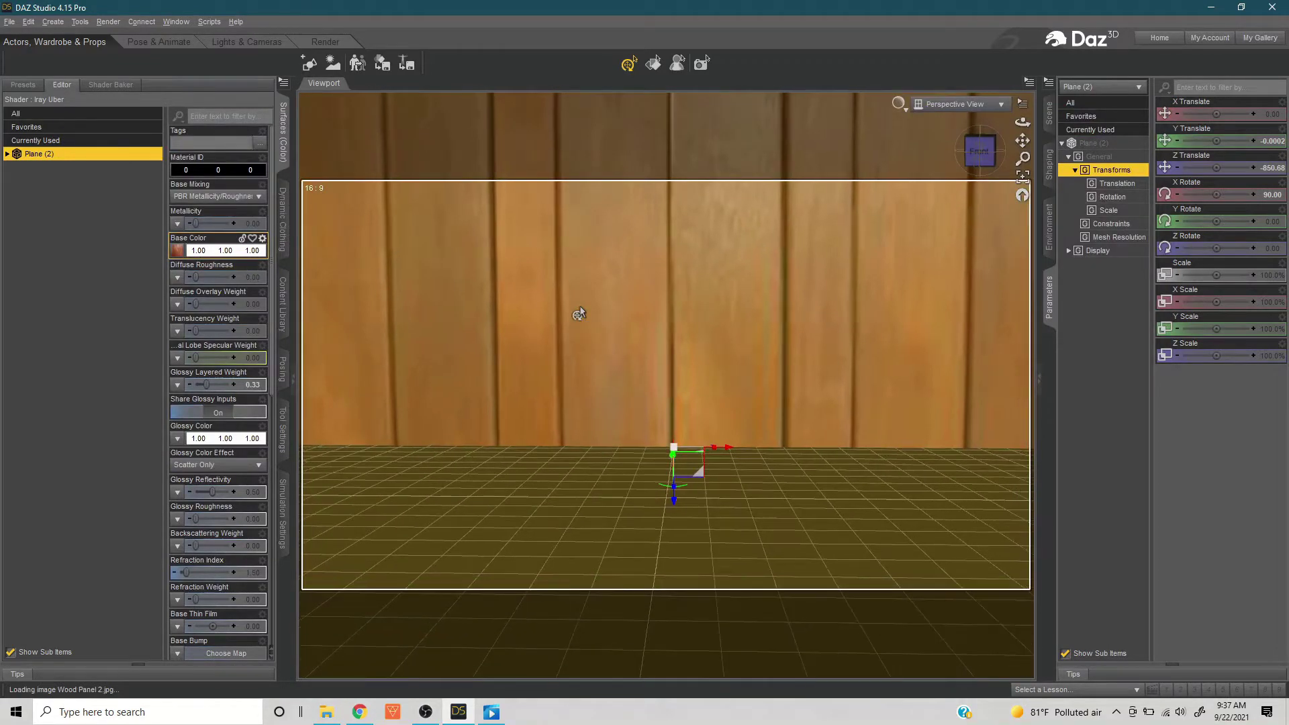
{"action": "scroll", "coordinate": [579, 311], "scroll_direction": "down", "scroll_amount": 5}
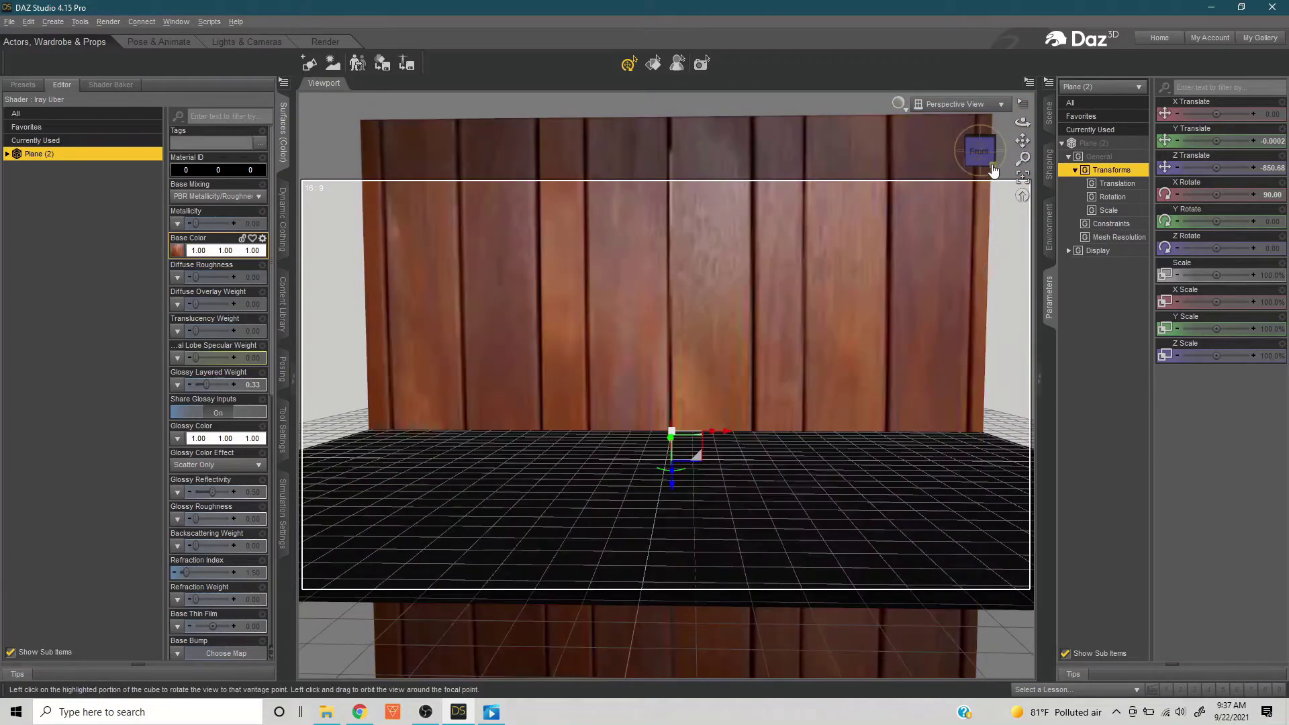
{"action": "left_click_drag", "start_coordinate": [990, 165], "coordinate": [1000, 173]}
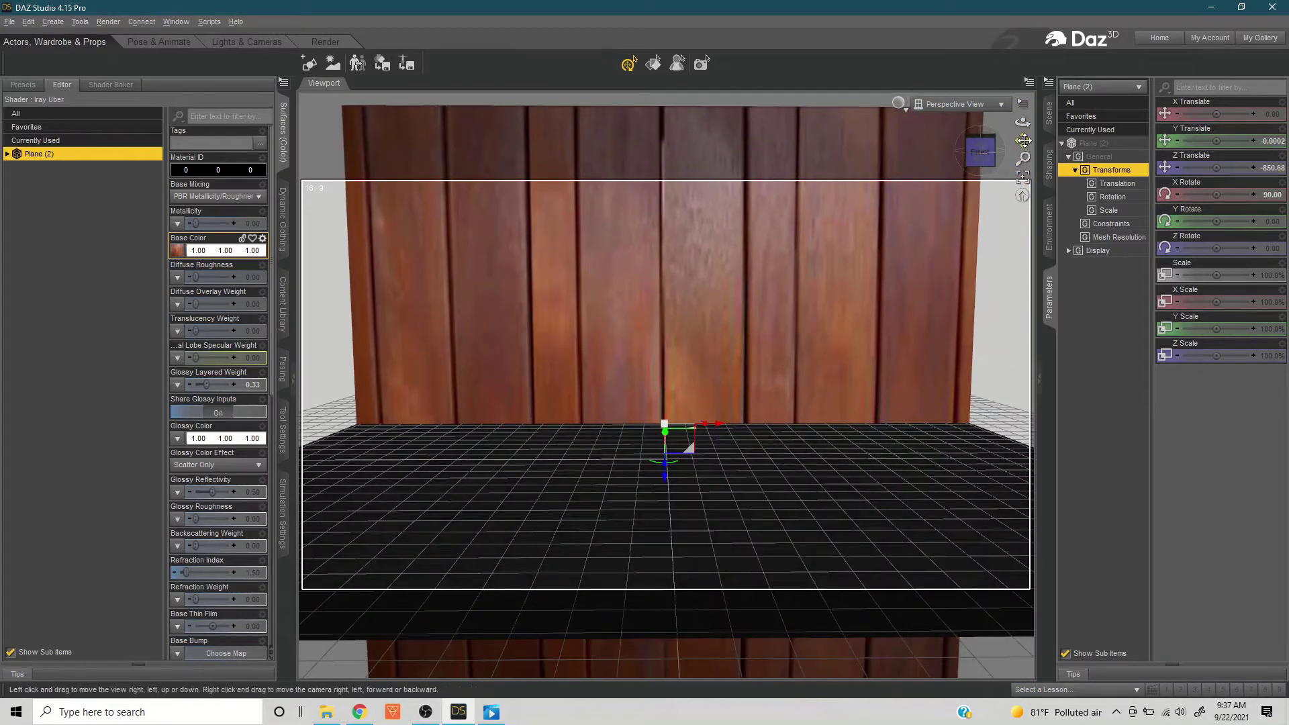
{"action": "left_click", "coordinate": [981, 153]}
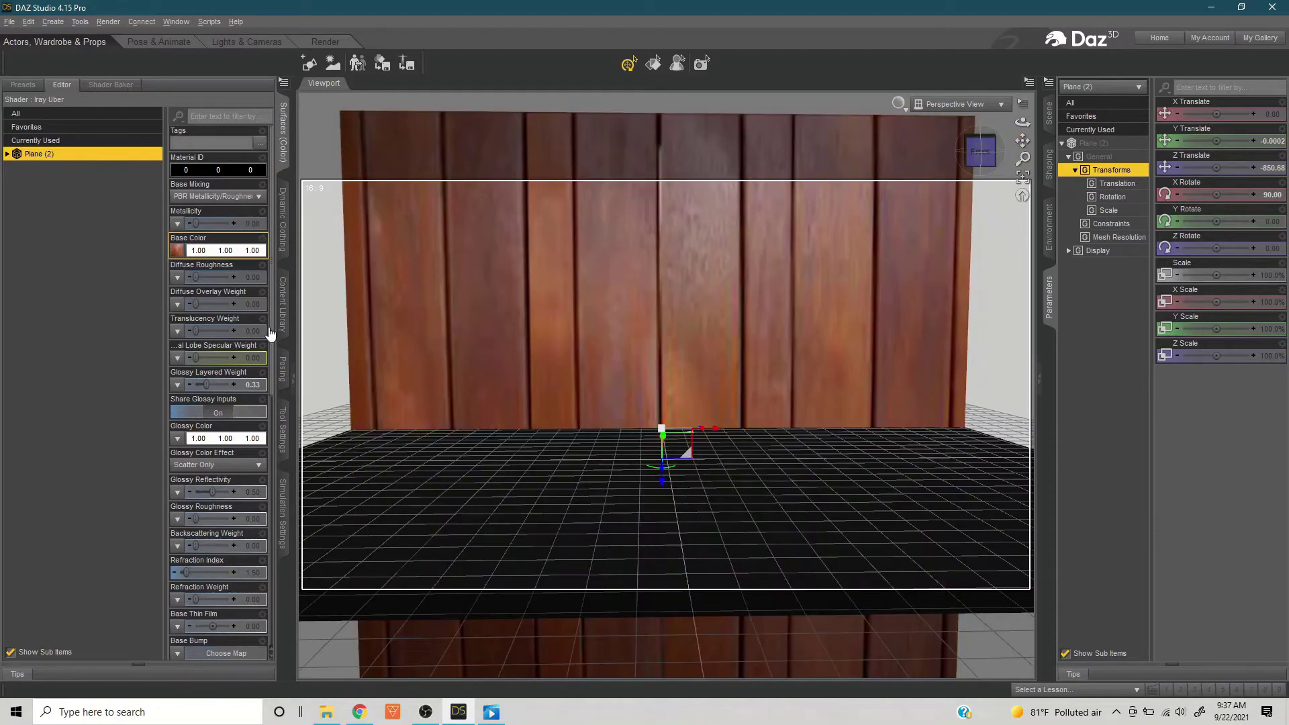
{"action": "scroll", "coordinate": [203, 380], "scroll_direction": "down", "scroll_amount": 6}
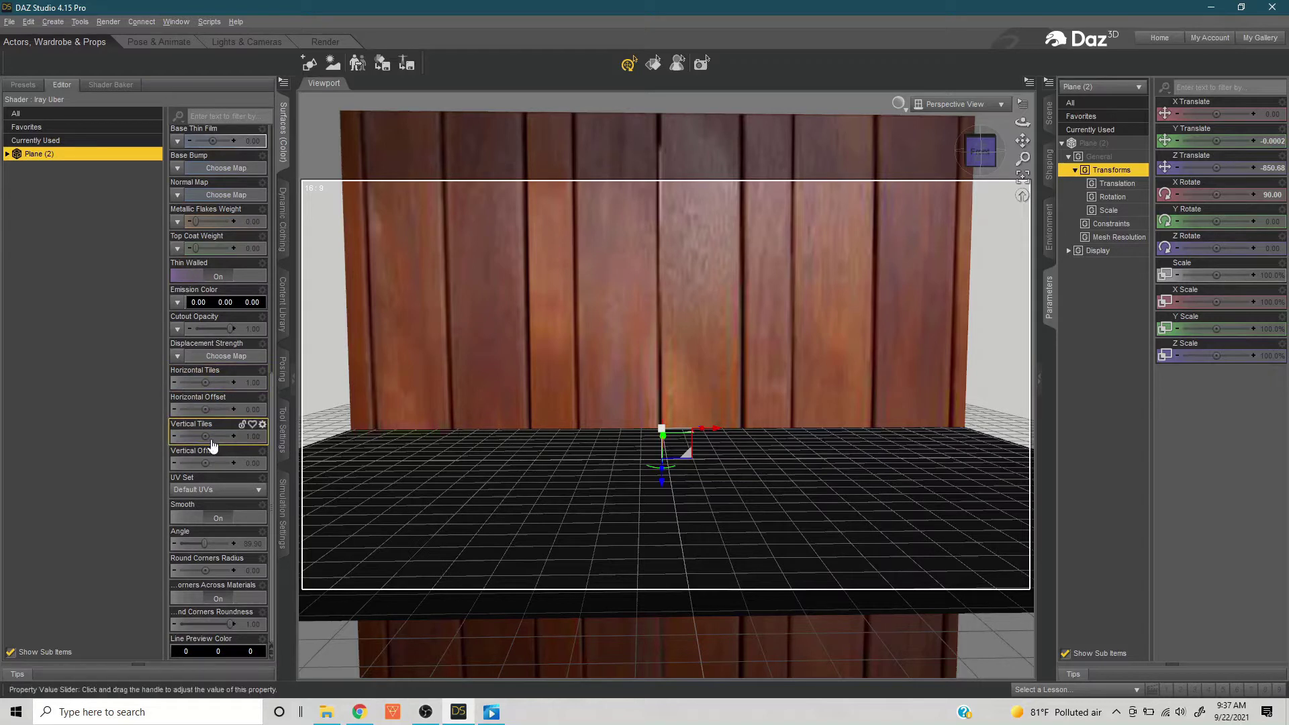
{"action": "left_click_drag", "start_coordinate": [205, 436], "coordinate": [213, 436]}
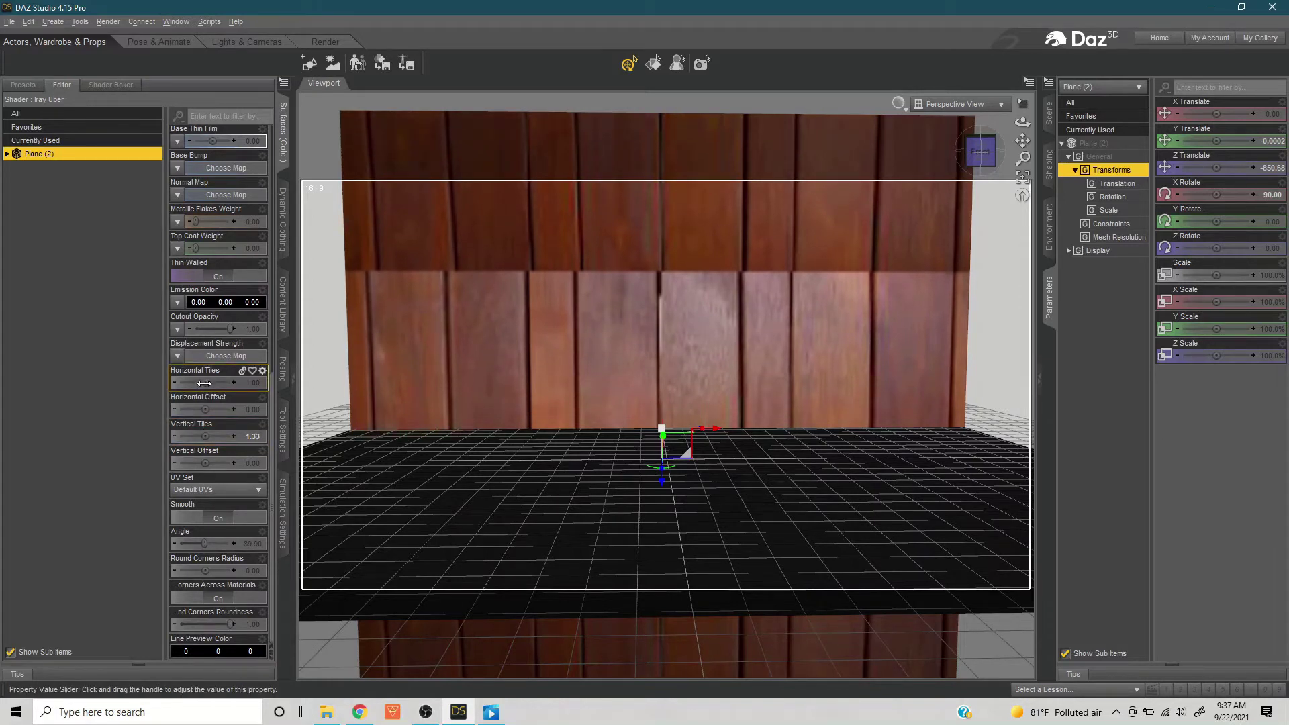
{"action": "left_click_drag", "start_coordinate": [205, 382], "coordinate": [222, 382]}
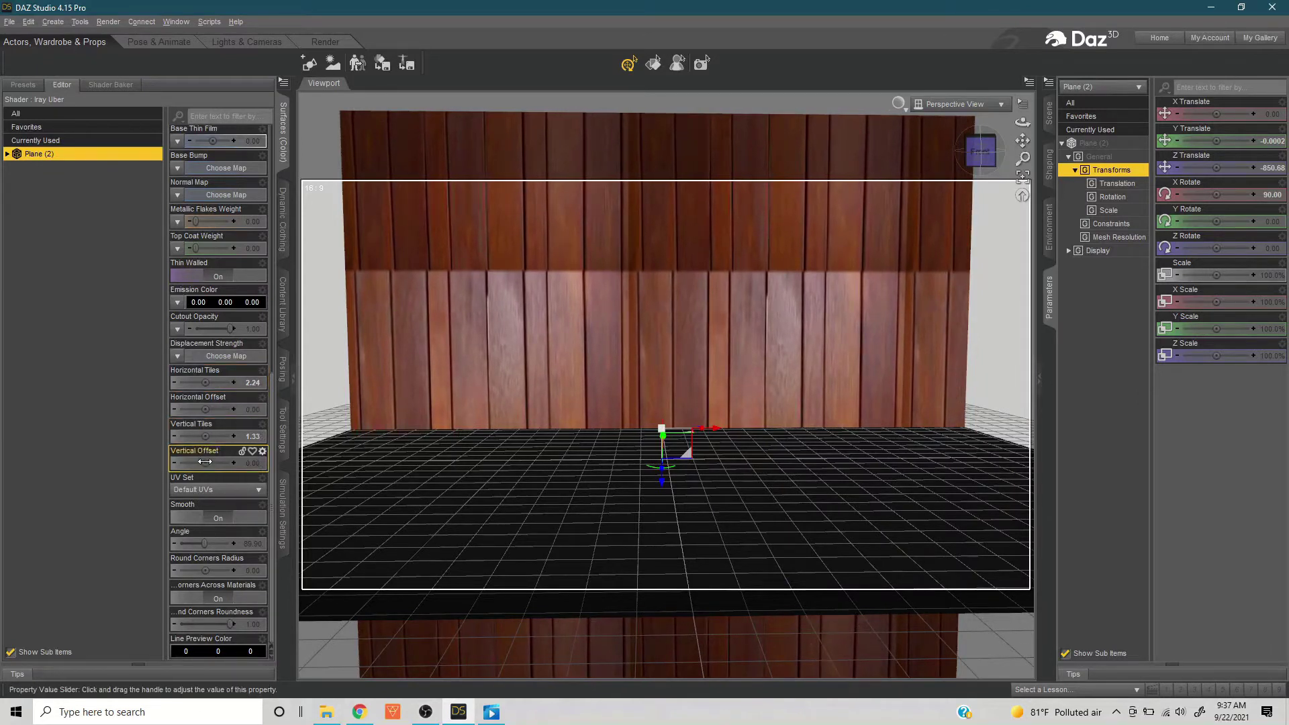
{"action": "left_click_drag", "start_coordinate": [205, 433], "coordinate": [194, 432]}
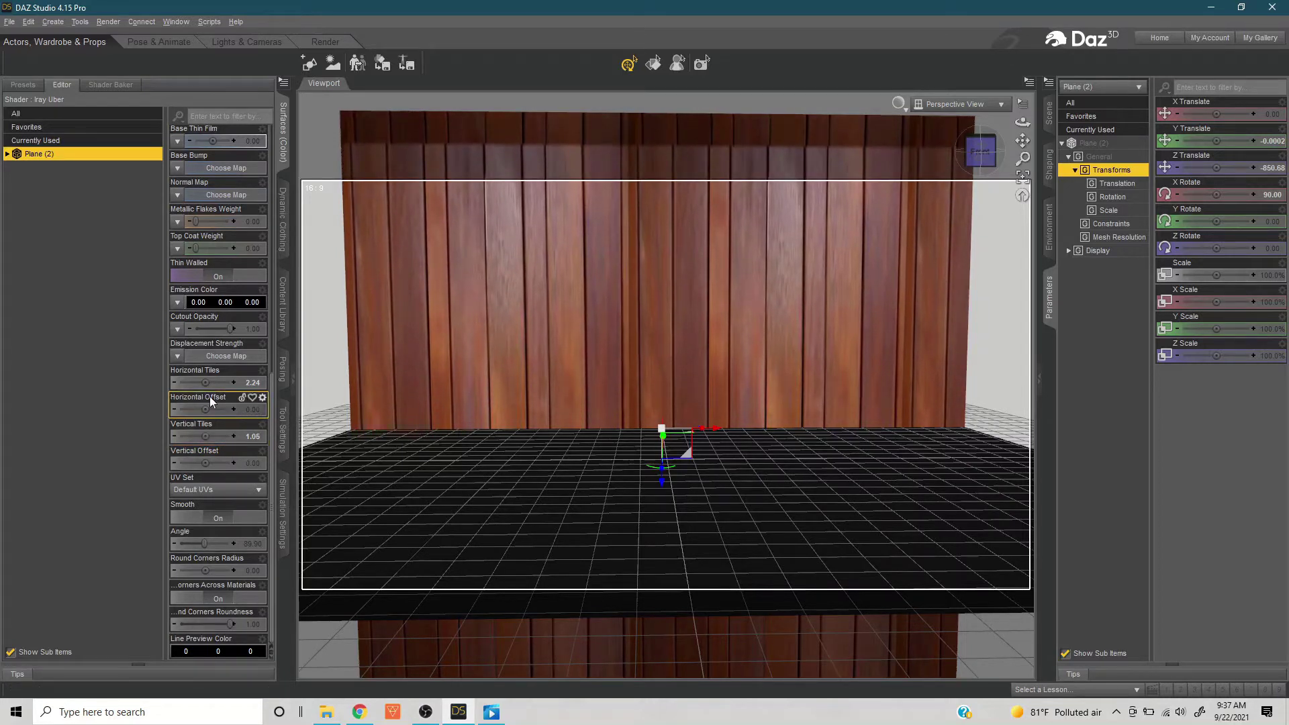
{"action": "left_click_drag", "start_coordinate": [204, 382], "coordinate": [219, 382]}
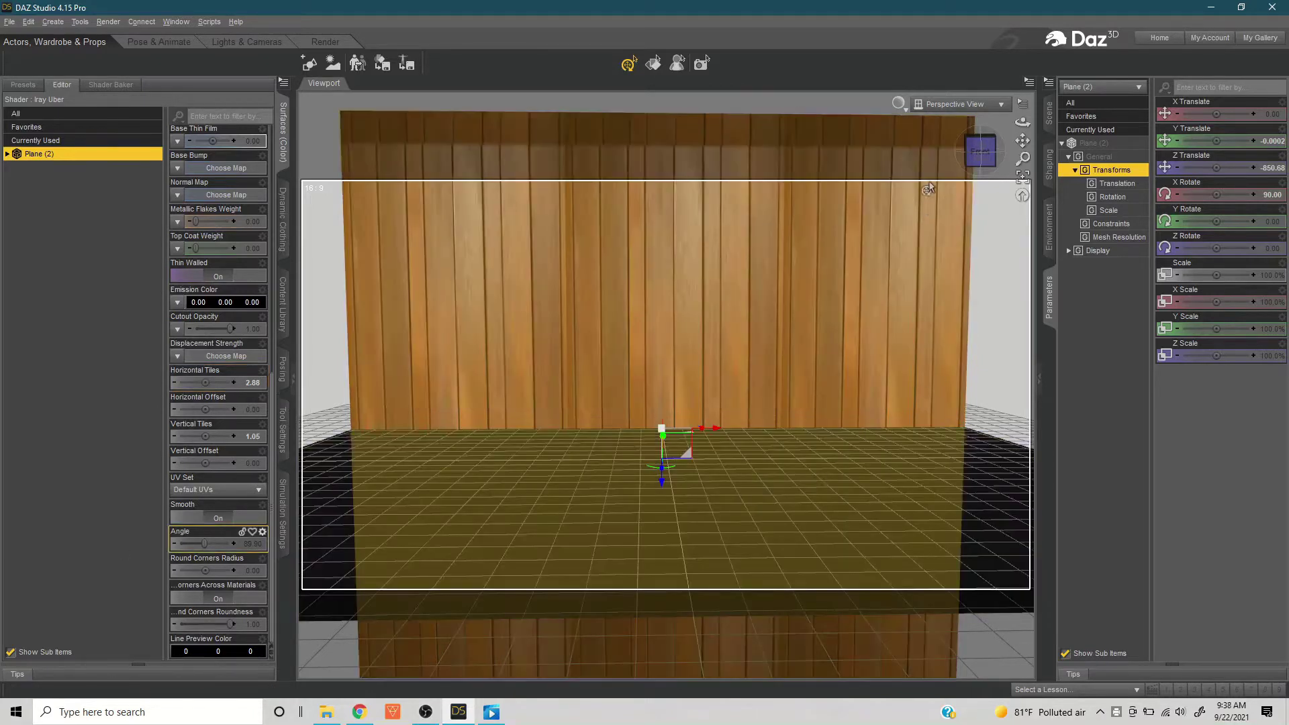
- Preview the wood-panelled wall and the floor in the NVIDIA Iray draw style from an angled and a frontal view
{"action": "left_click_drag", "start_coordinate": [981, 157], "coordinate": [983, 157]}
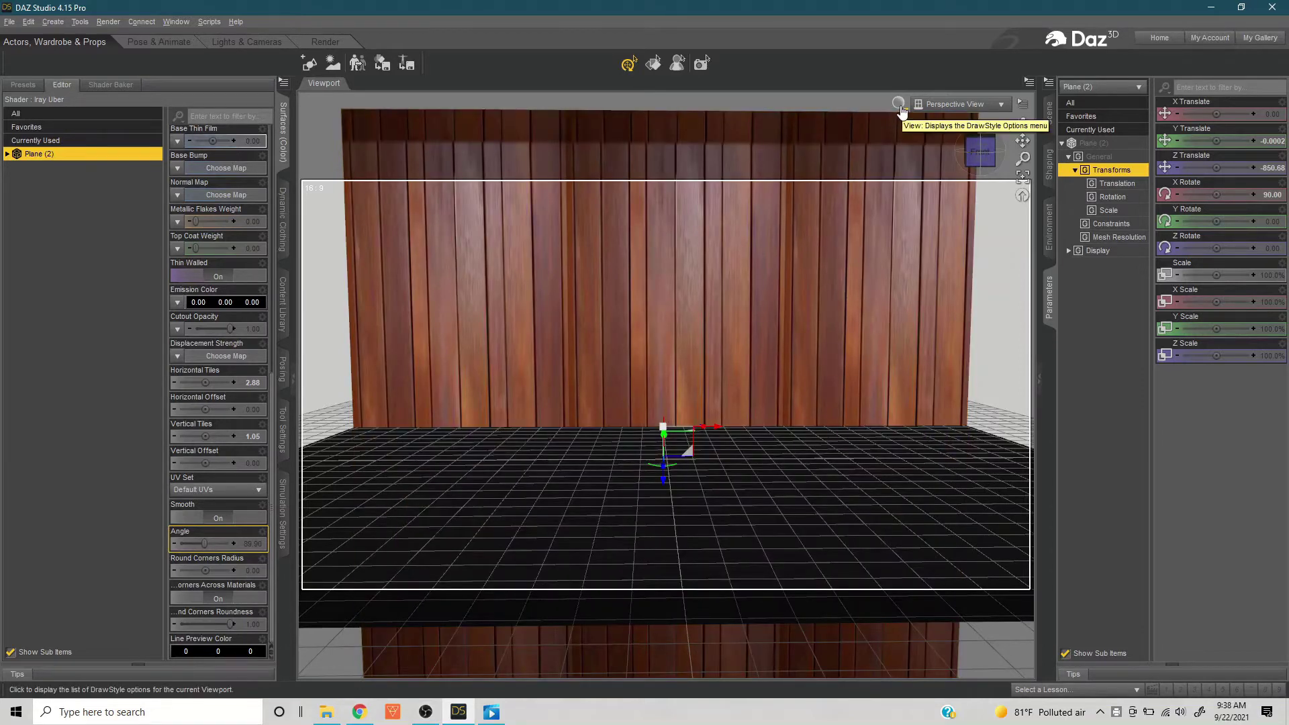
{"action": "left_click", "coordinate": [901, 109]}
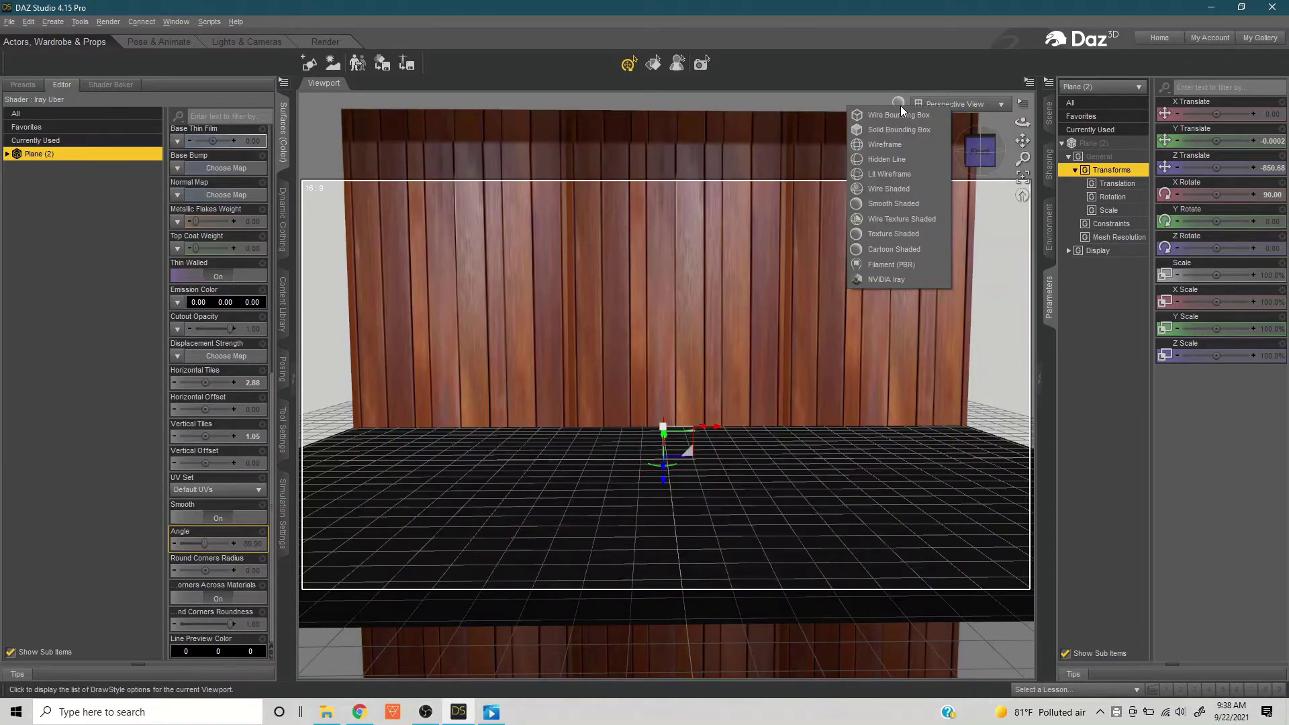
{"action": "left_click", "coordinate": [893, 281]}
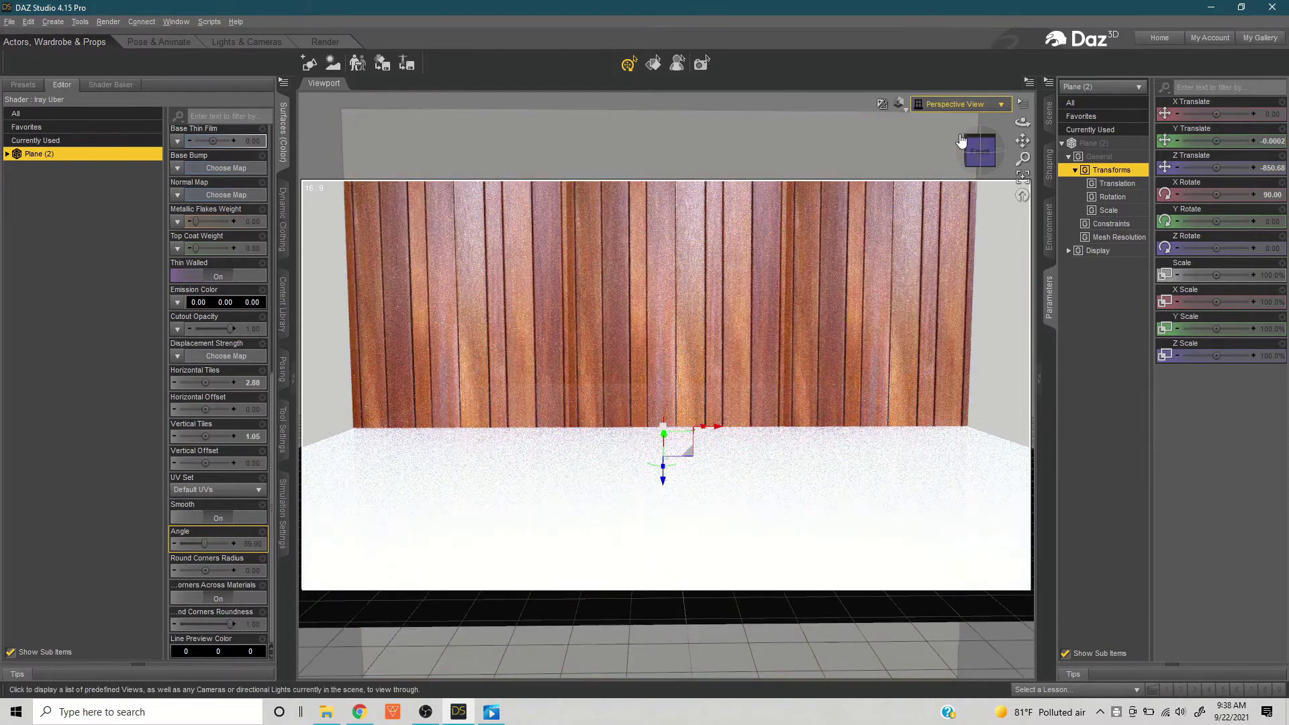
{"action": "left_click_drag", "start_coordinate": [971, 157], "coordinate": [994, 158]}
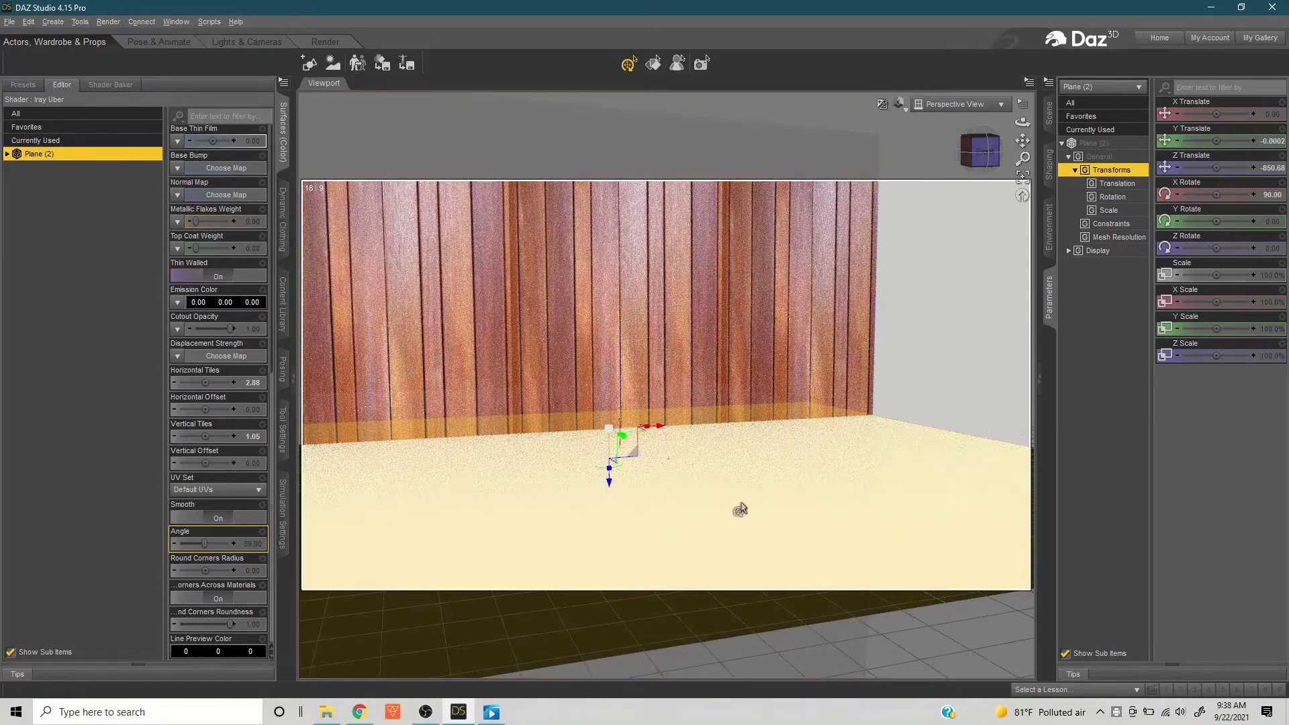
{"action": "left_click", "coordinate": [979, 153]}
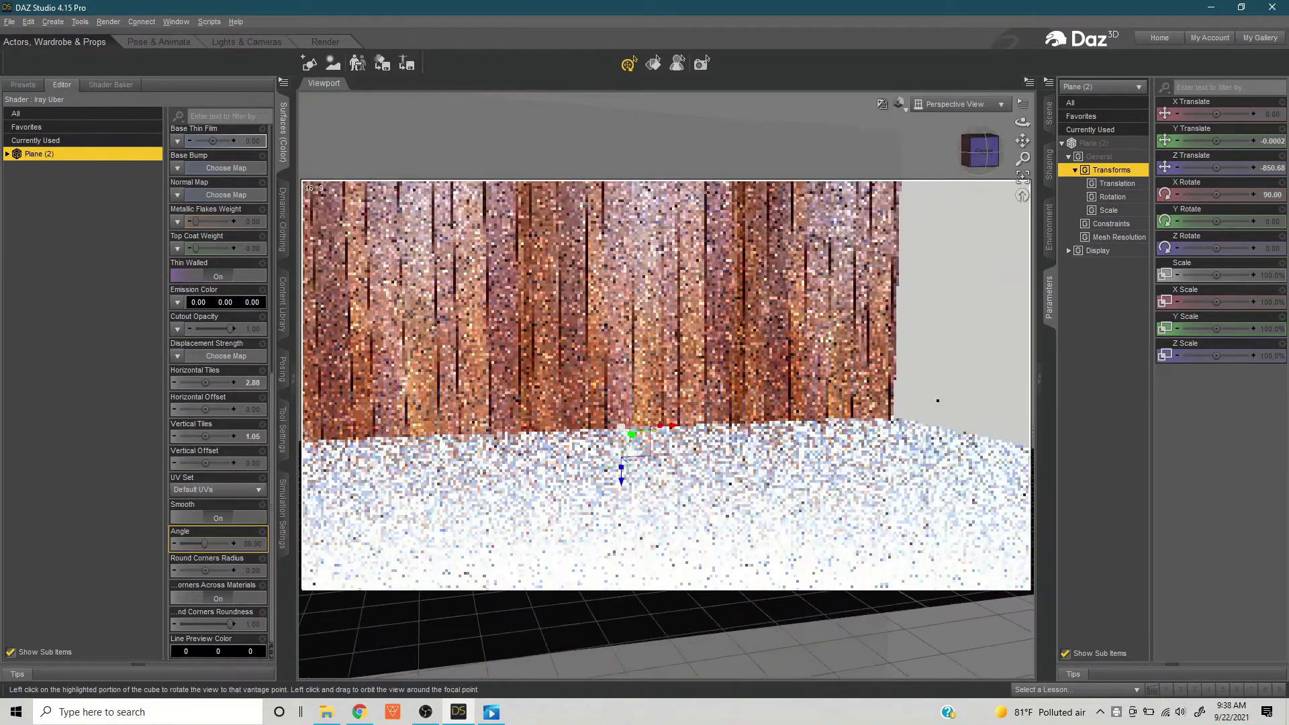
{"action": "left_click_drag", "start_coordinate": [980, 153], "coordinate": [978, 155]}
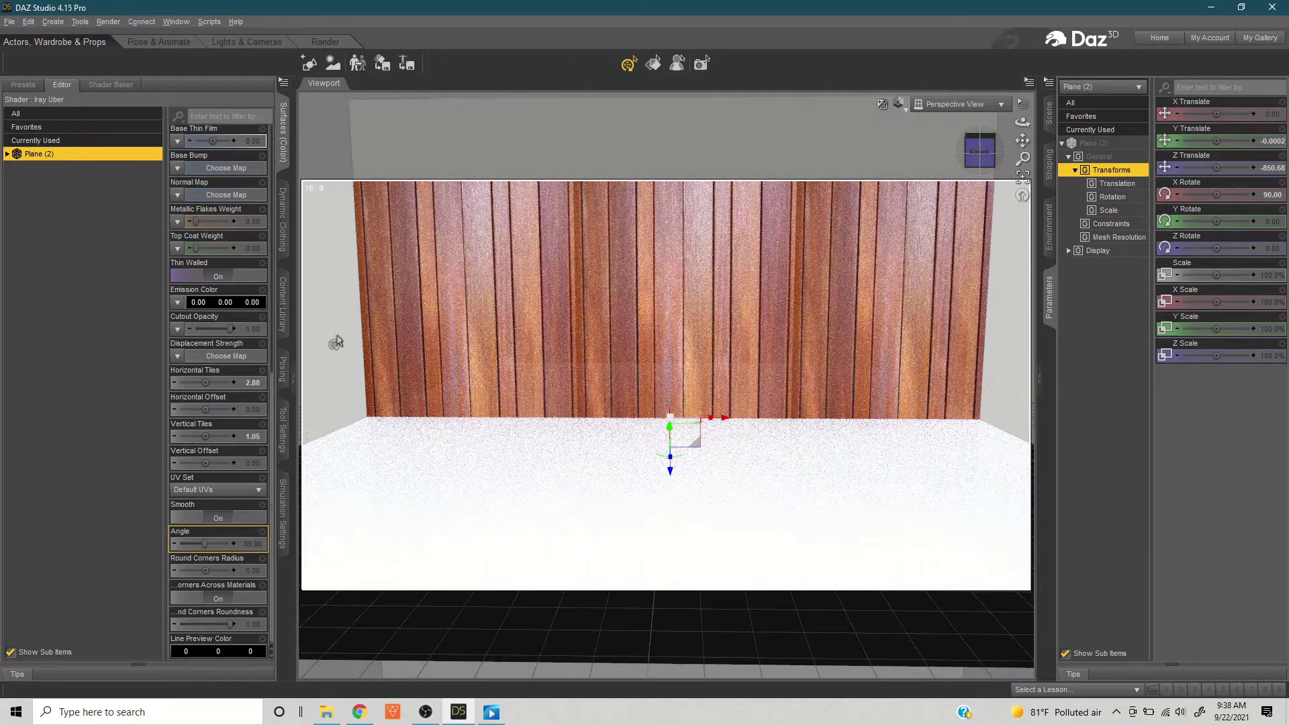
{"action": "left_click", "coordinate": [901, 108]}
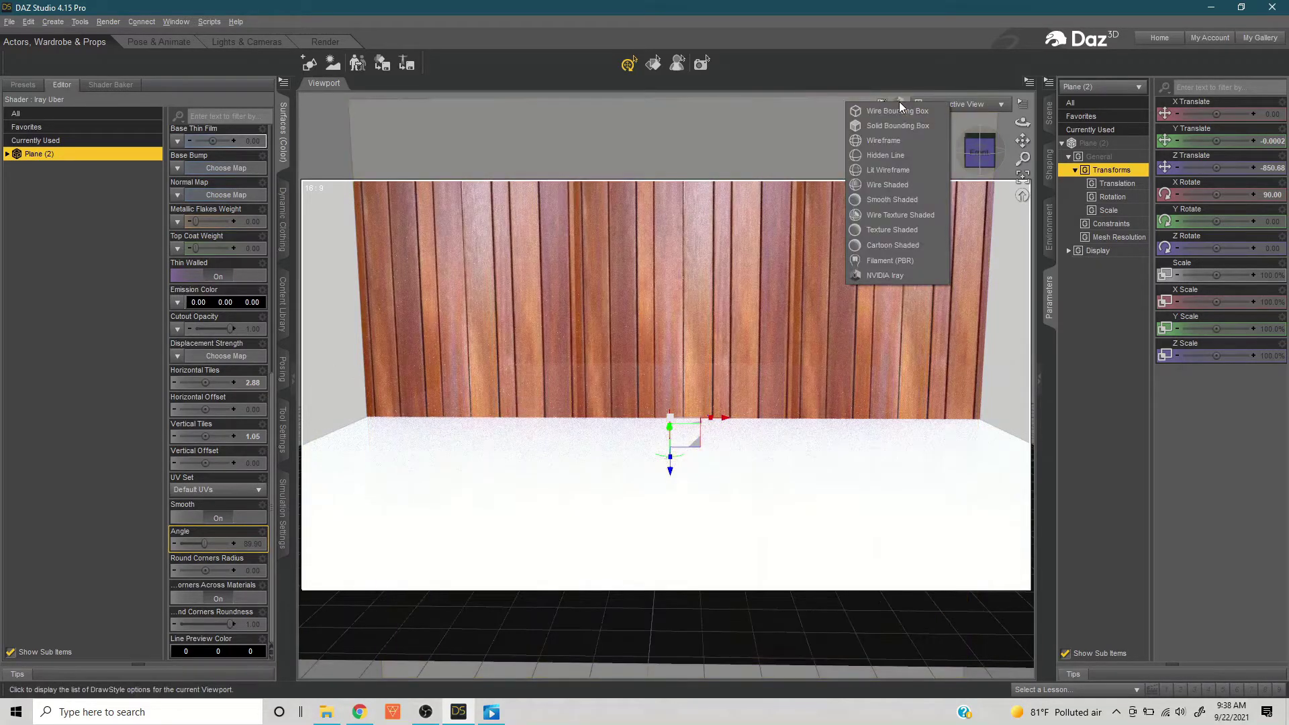
{"action": "left_click", "coordinate": [885, 275]}
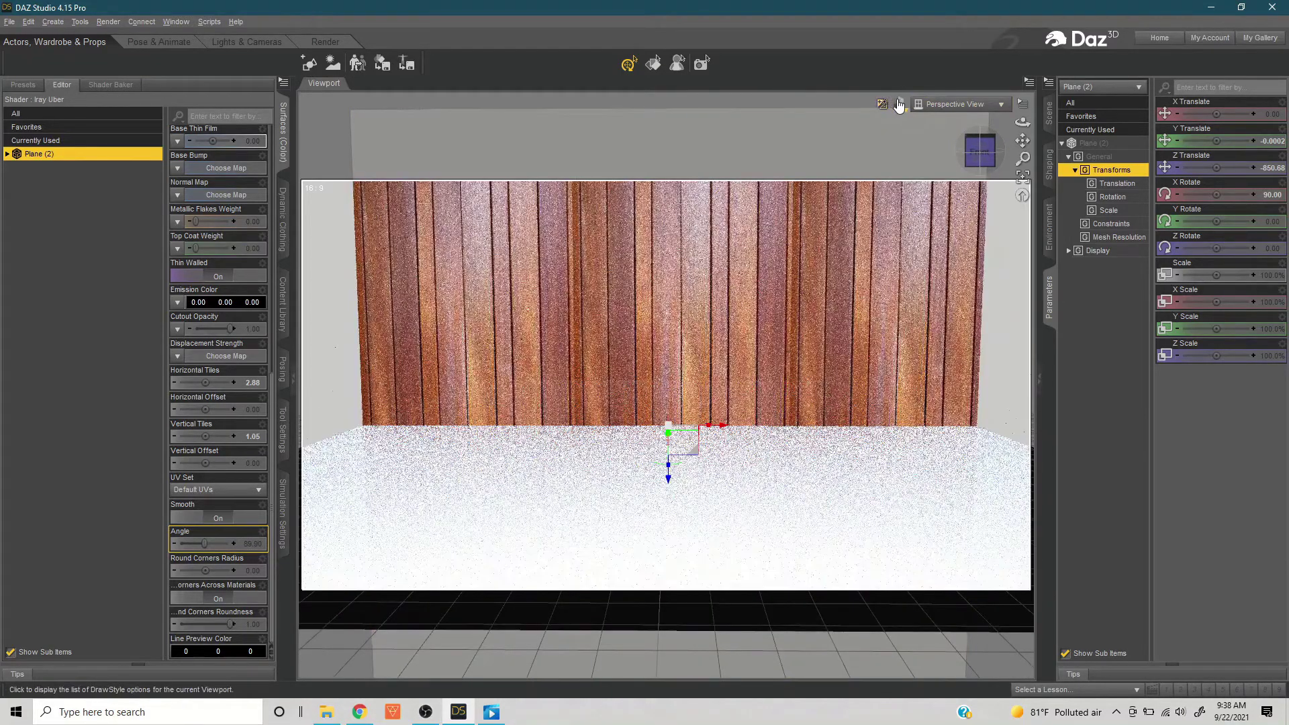
- Return the viewport to Texture Shaded and frame the wall closer so the panels fill the width of the render frame
{"action": "left_click", "coordinate": [899, 103]}
{"action": "left_click", "coordinate": [888, 228]}
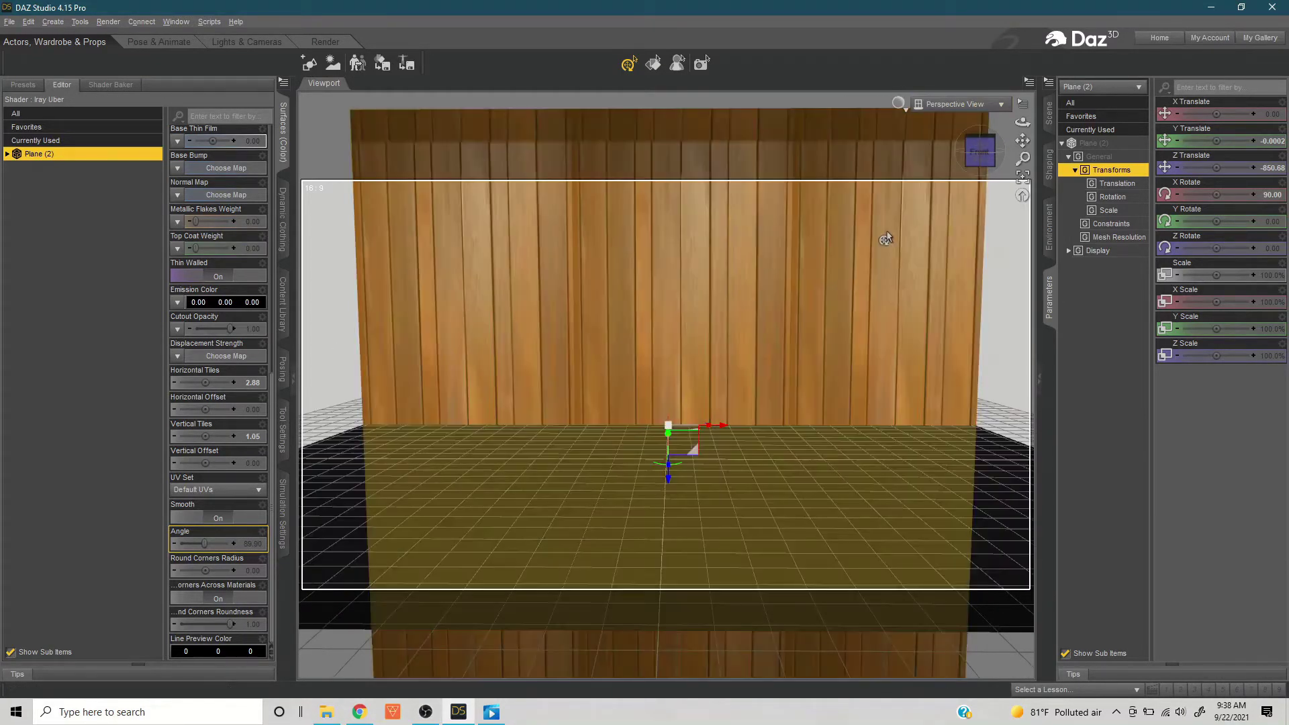
{"action": "left_click_drag", "start_coordinate": [981, 153], "coordinate": [1020, 151]}
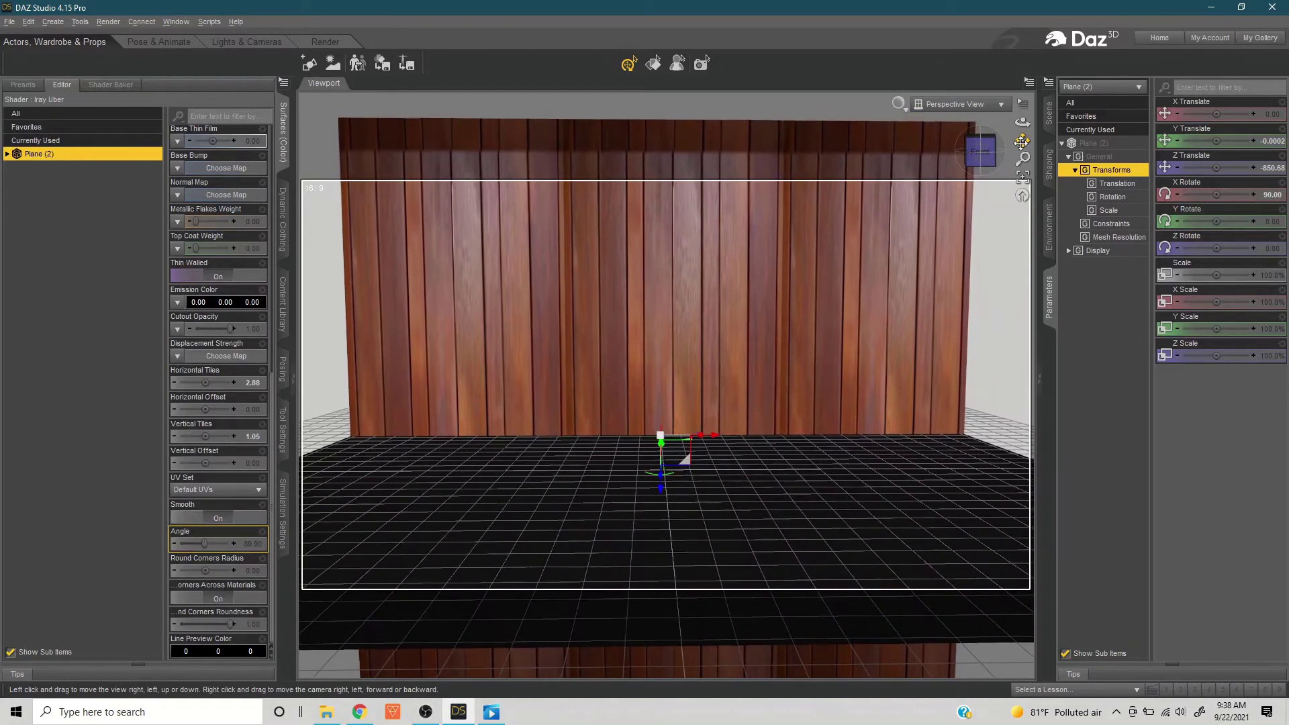
{"action": "scroll", "coordinate": [910, 249], "scroll_direction": "up", "scroll_amount": 1}
{"action": "scroll", "coordinate": [909, 250], "scroll_direction": "up", "scroll_amount": 3}
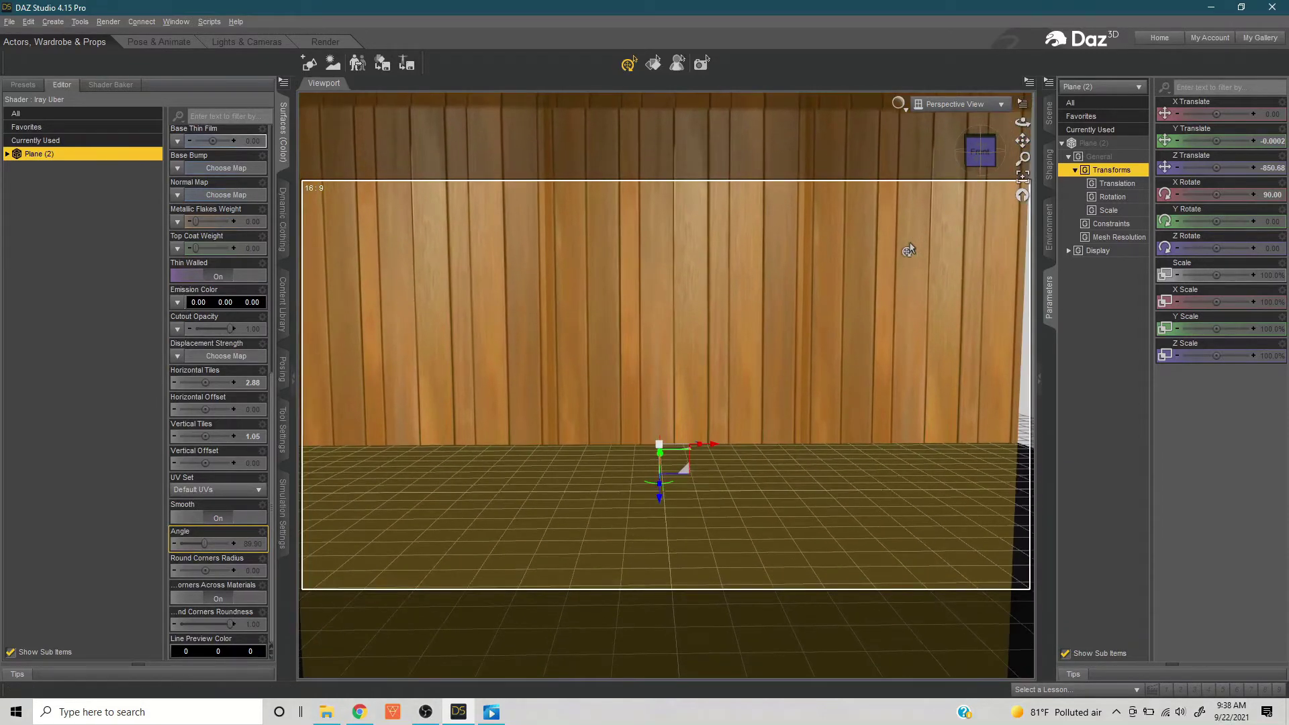
{"action": "left_click_drag", "start_coordinate": [983, 156], "coordinate": [1022, 155]}
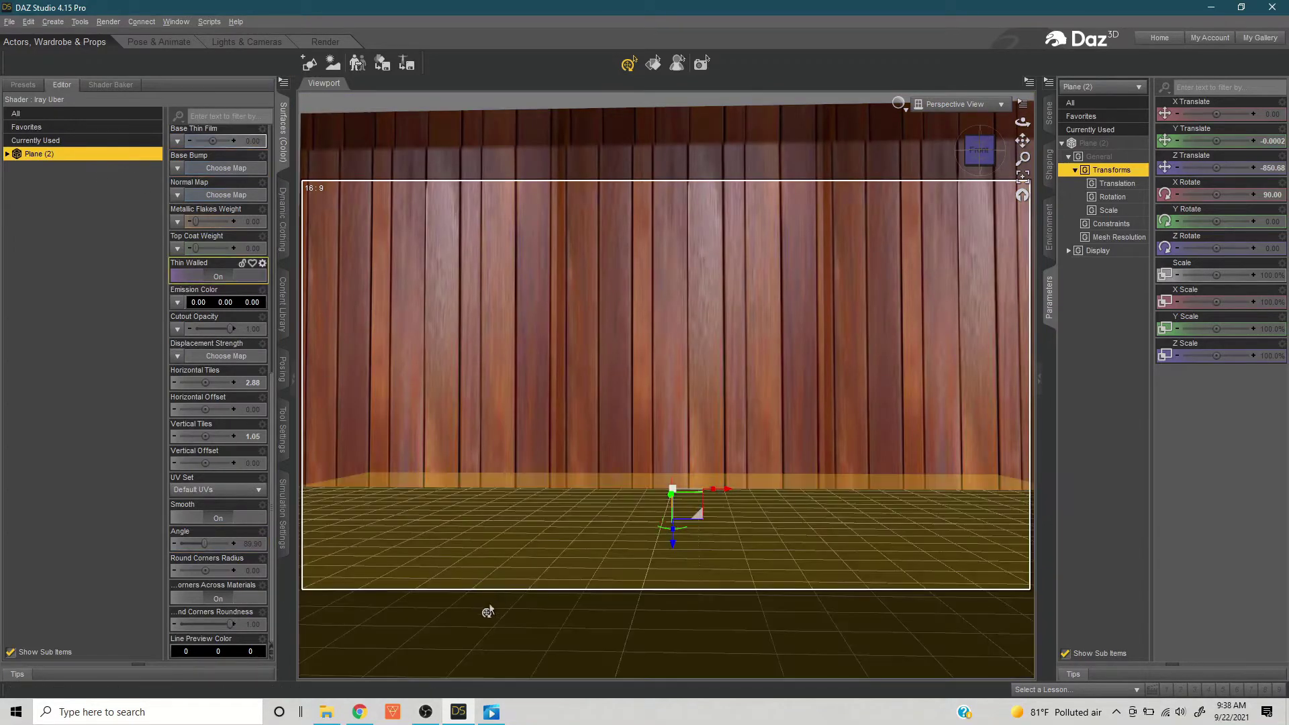
- Select the floor plane and apply the shag carpet image as its Base Color map
{"action": "key", "text": "Delete"}
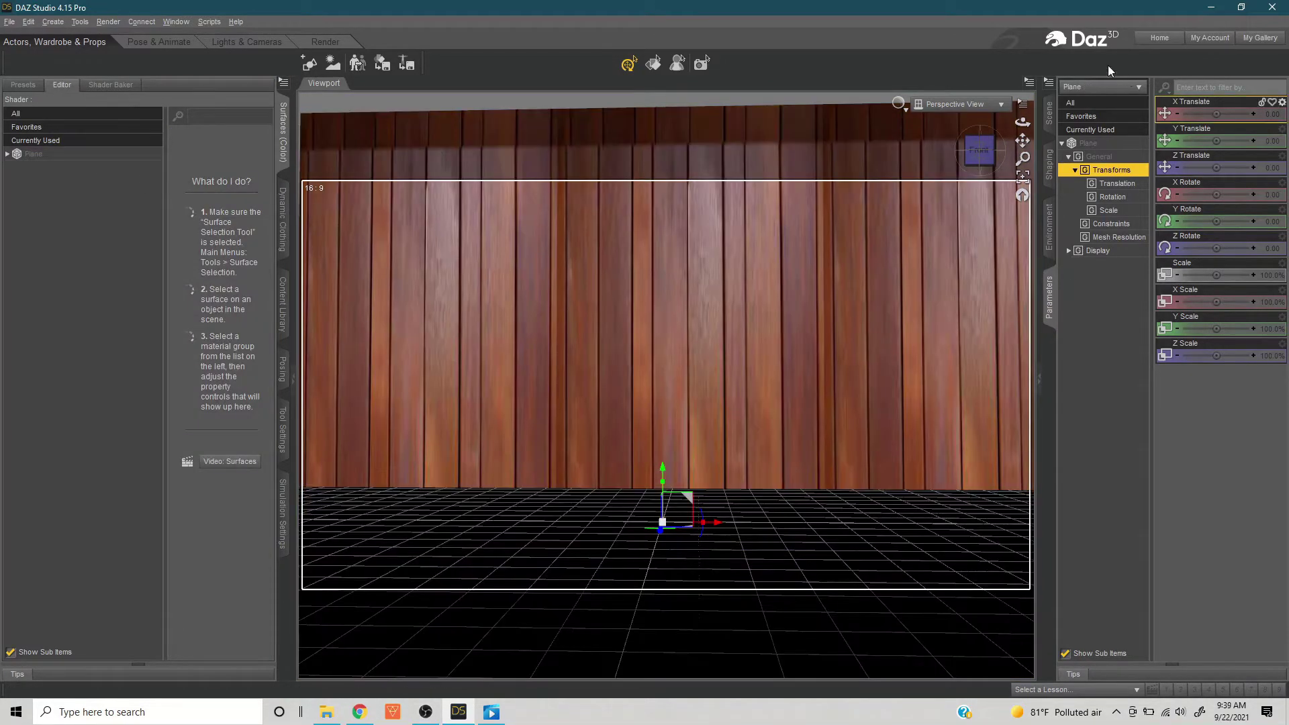
{"action": "left_click", "coordinate": [69, 155]}
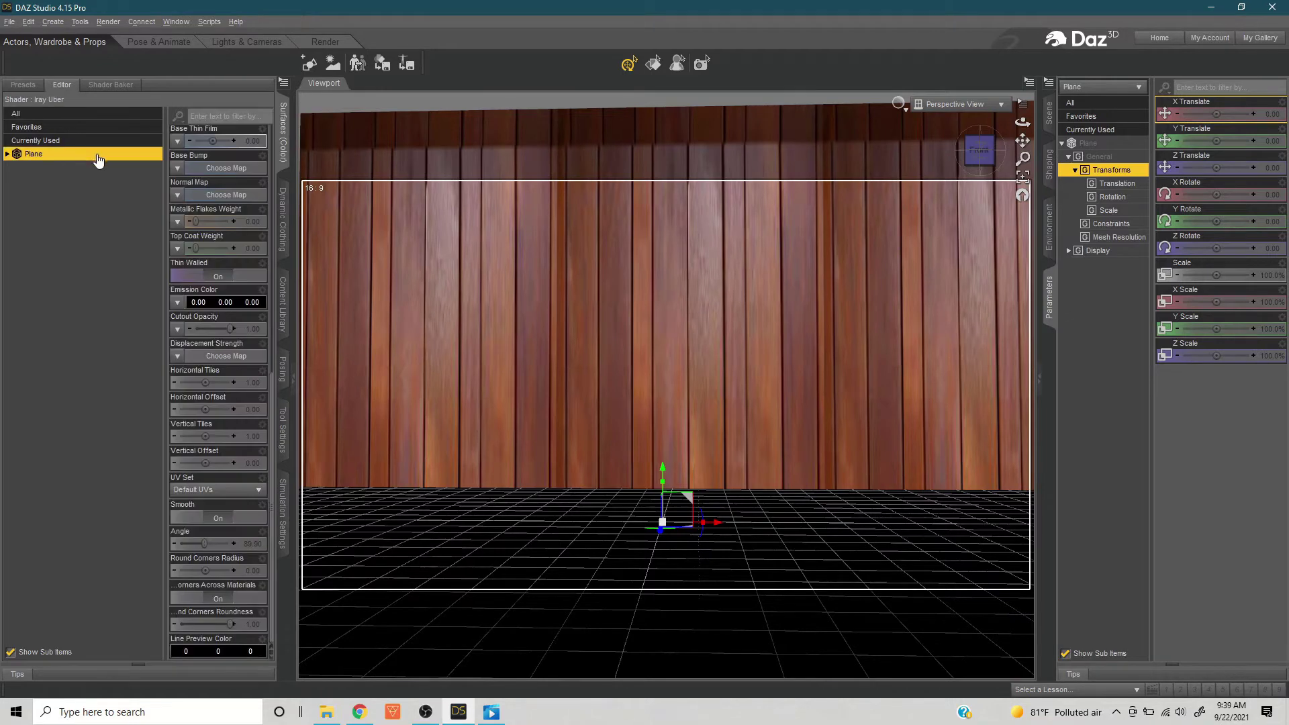
{"action": "left_click", "coordinate": [176, 252]}
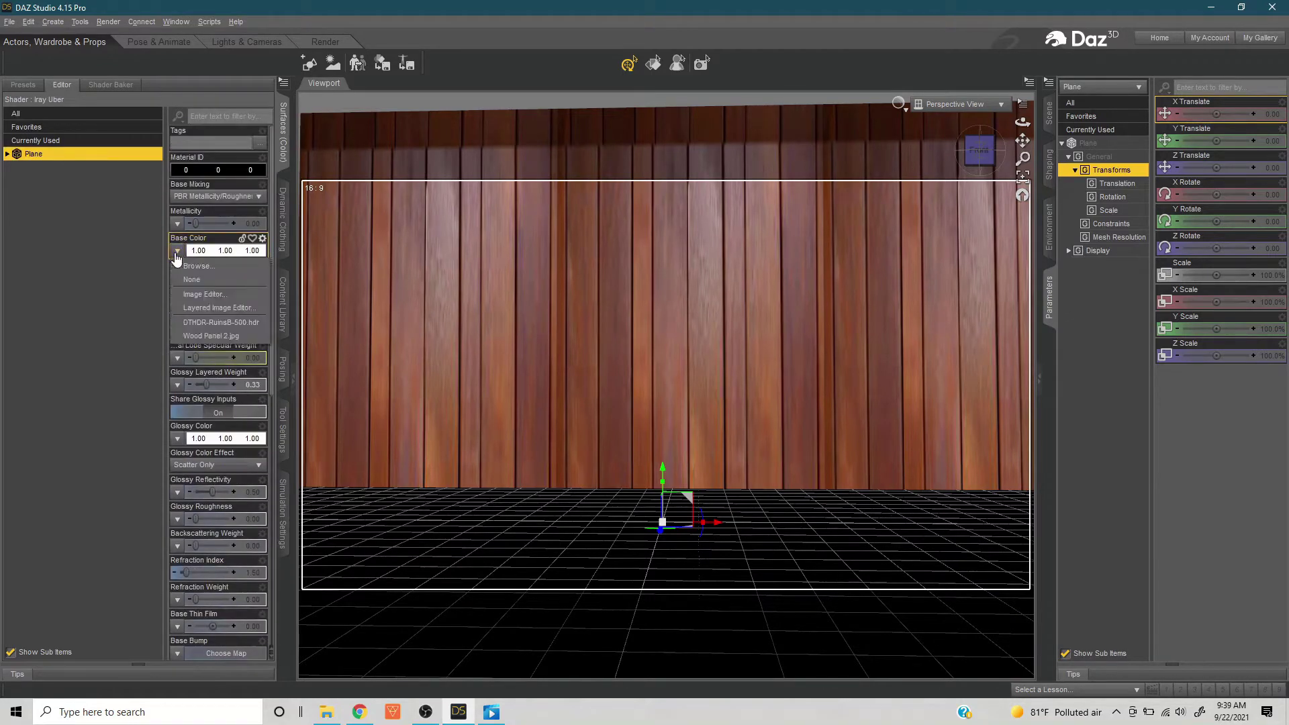
{"action": "left_click", "coordinate": [183, 268]}
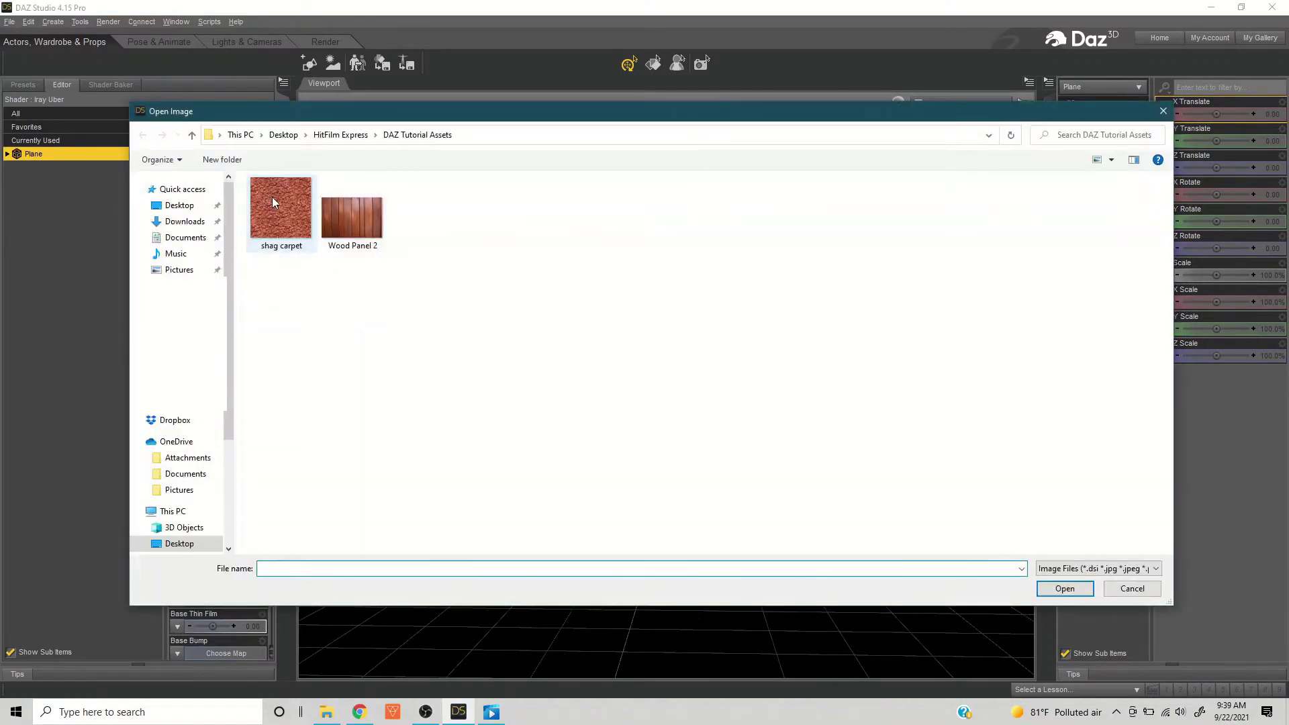
{"action": "double_click", "coordinate": [272, 197]}
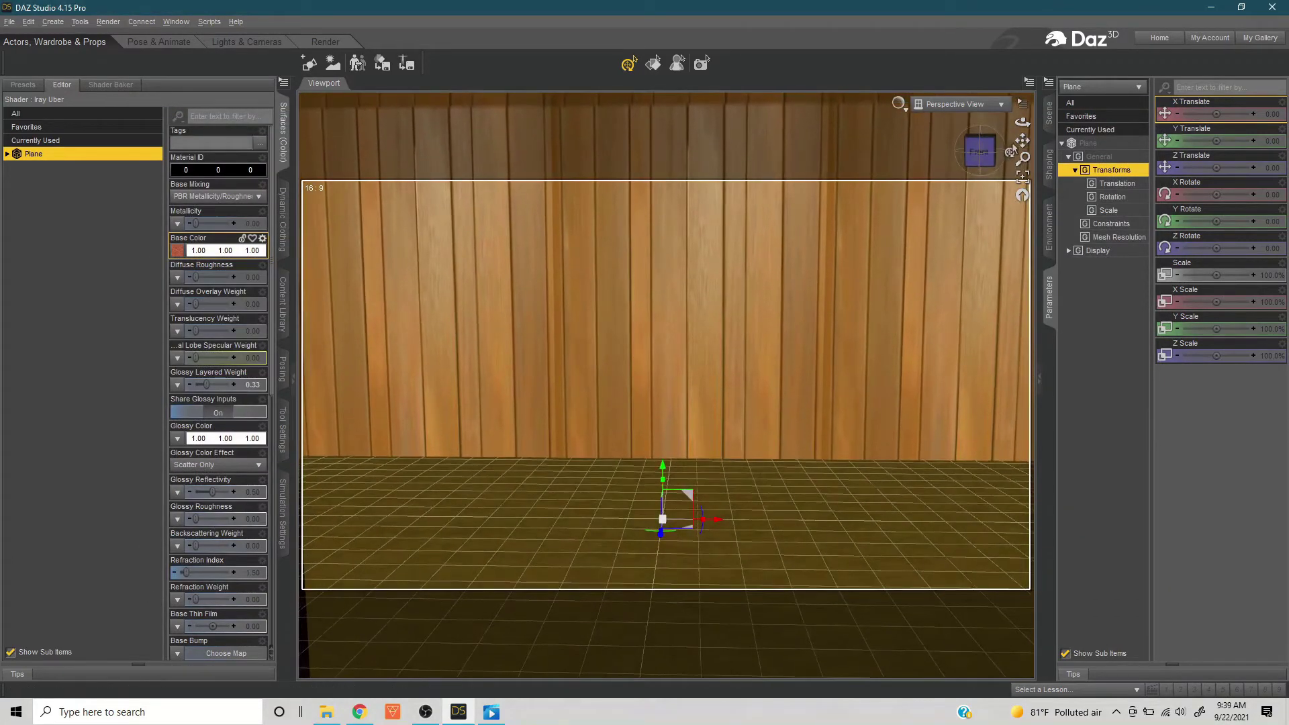
{"action": "left_click_drag", "start_coordinate": [1022, 141], "coordinate": [1021, 131]}
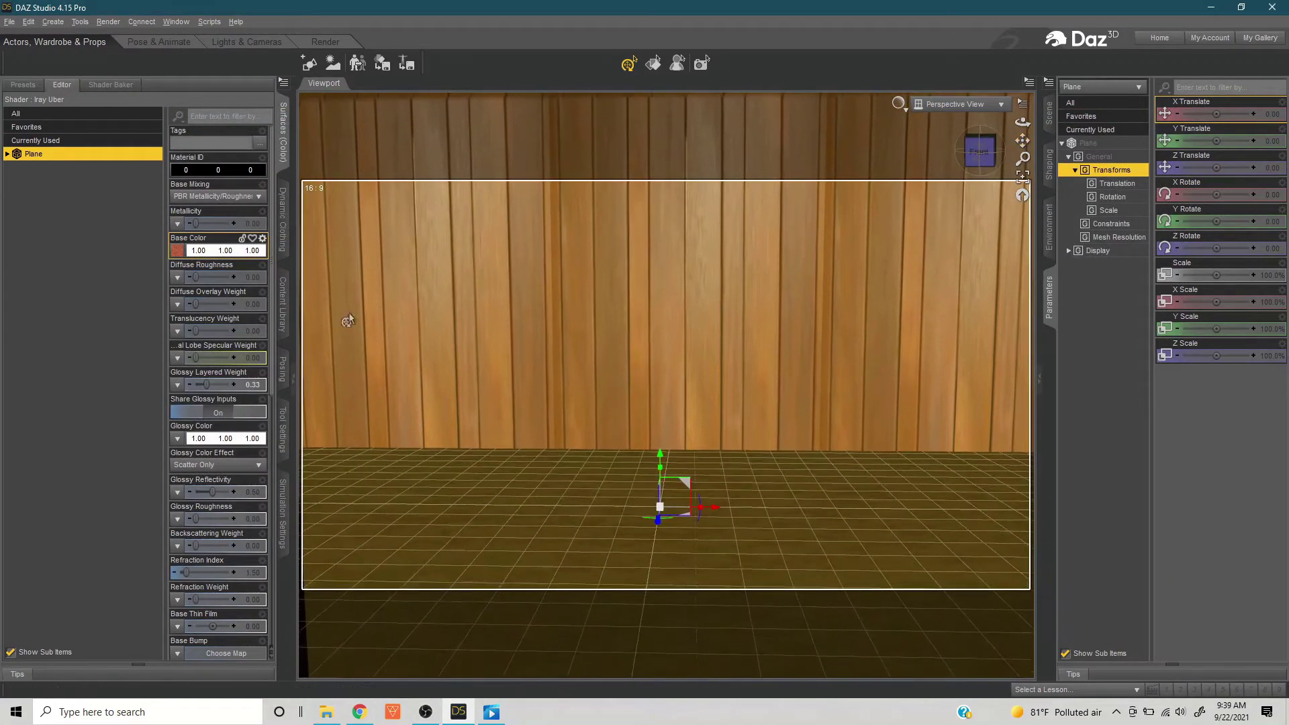
{"action": "scroll", "coordinate": [225, 292], "scroll_direction": "down", "scroll_amount": 5}
{"action": "scroll", "coordinate": [199, 377], "scroll_direction": "down", "scroll_amount": 3}
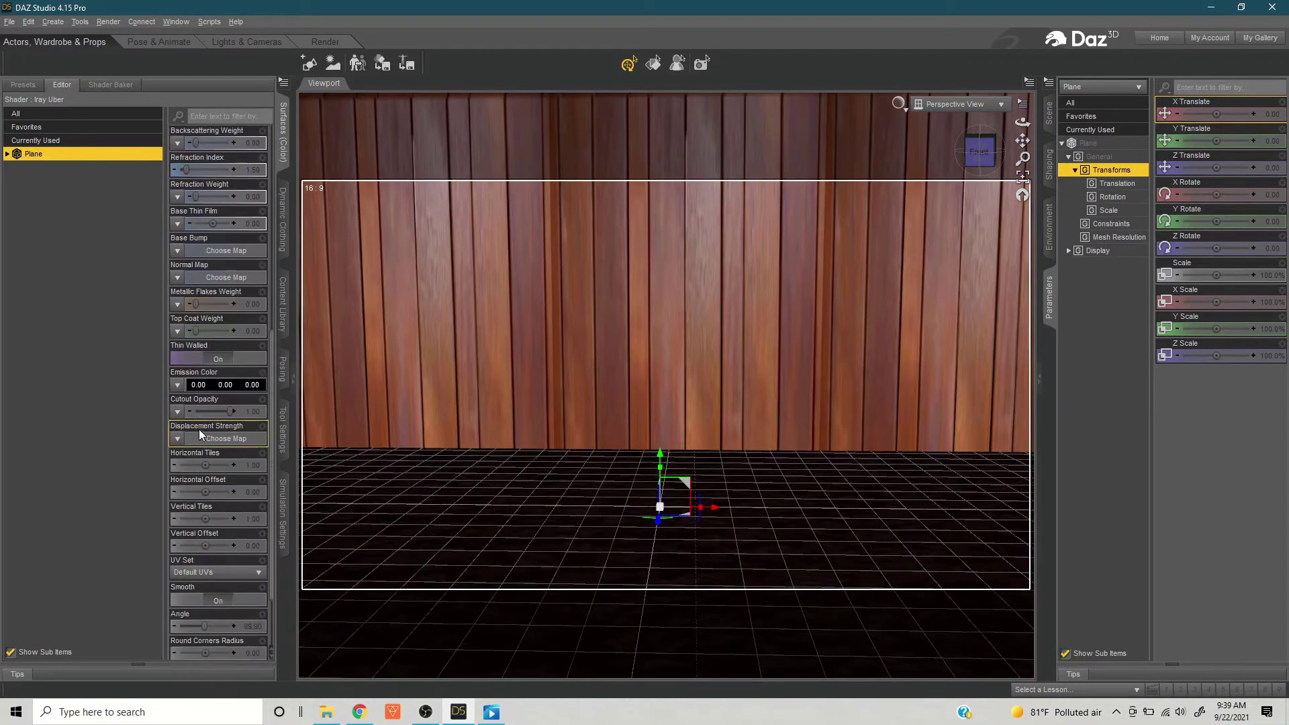
{"action": "left_click", "coordinate": [179, 386]}
{"action": "left_click", "coordinate": [225, 392]}
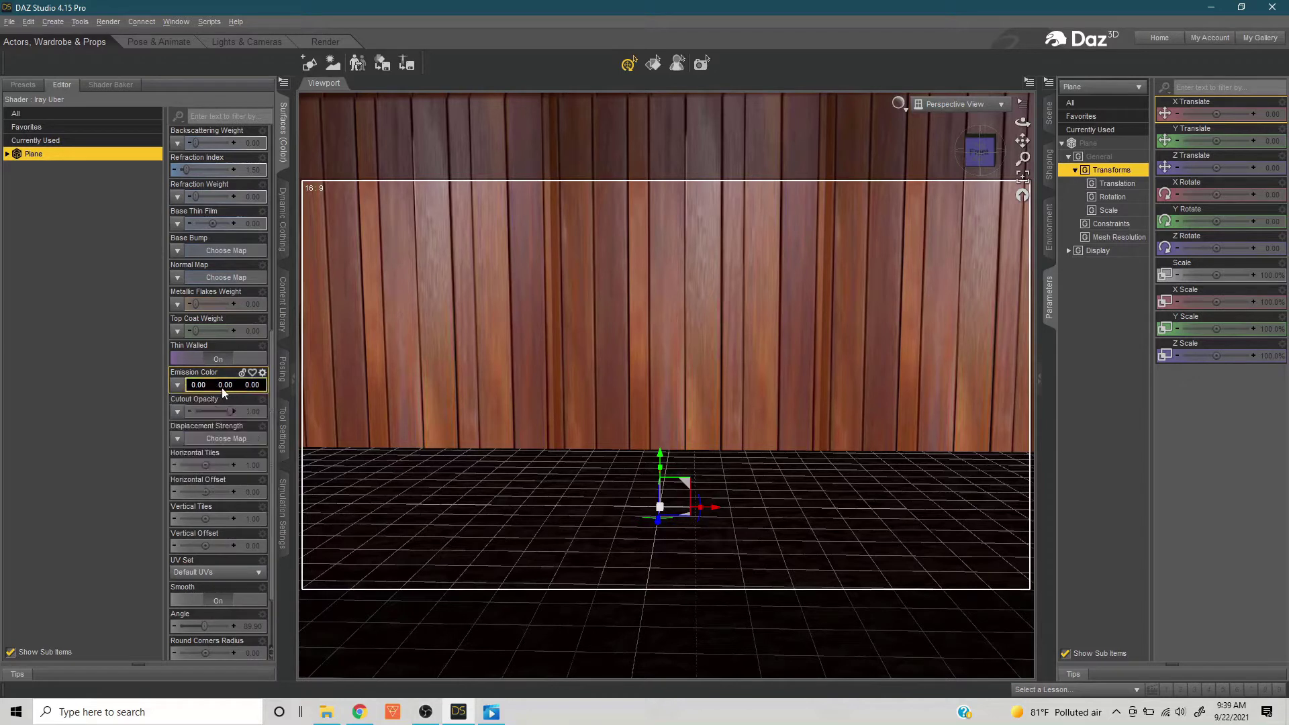
{"action": "left_click", "coordinate": [227, 387]}
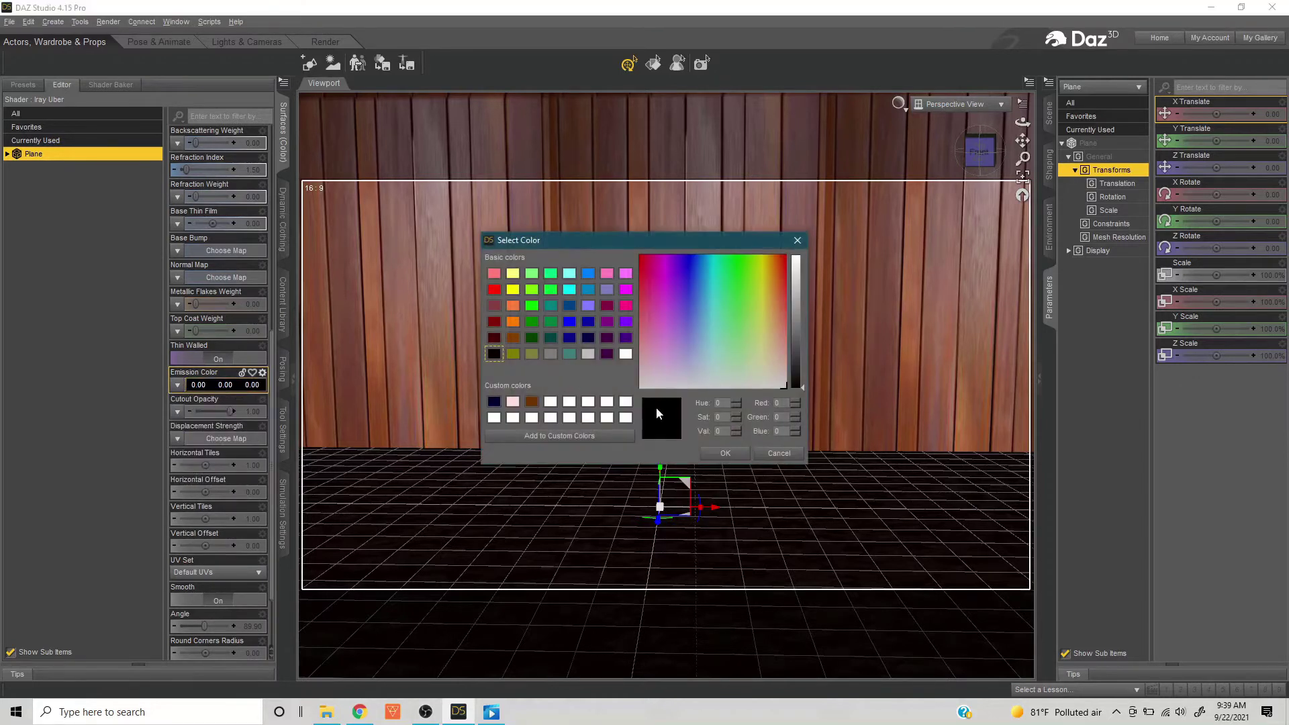
{"action": "left_click", "coordinate": [900, 104]}
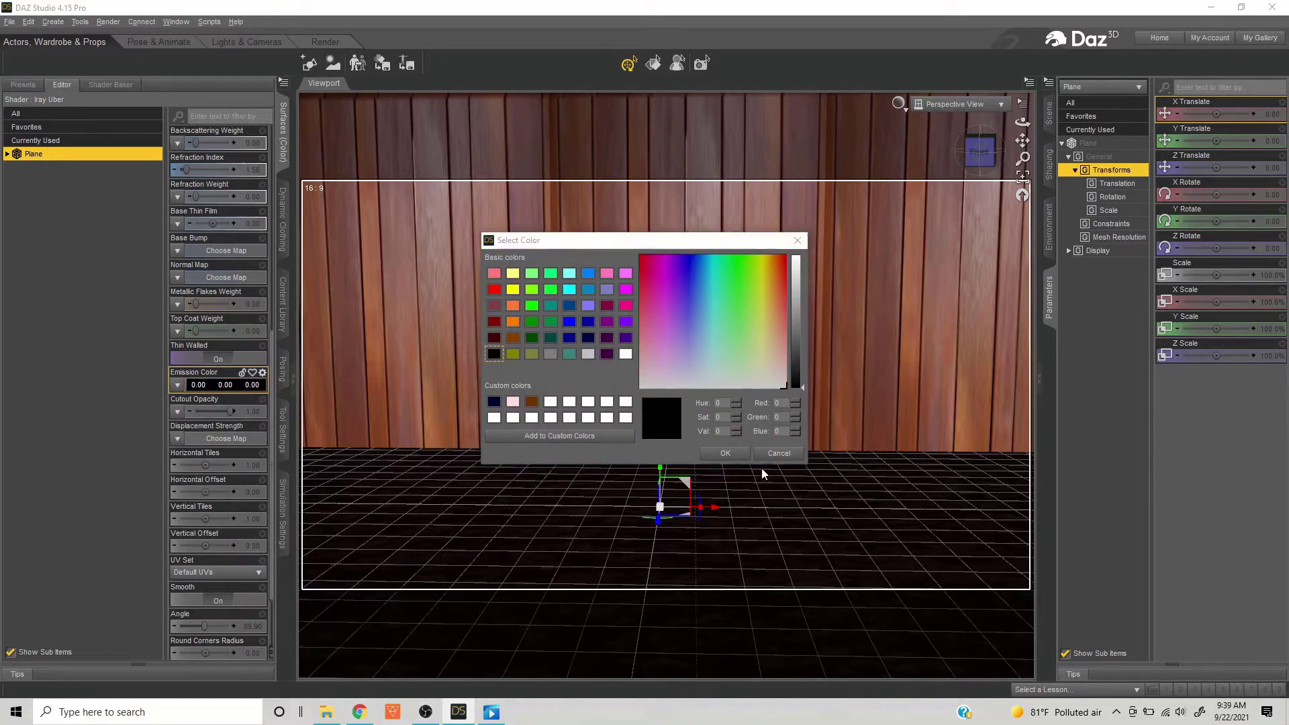
{"action": "left_click", "coordinate": [774, 455]}
- Preview the wood-panelled wall and the carpeted floor in the NVIDIA Iray draw style
{"action": "left_click", "coordinate": [901, 104]}
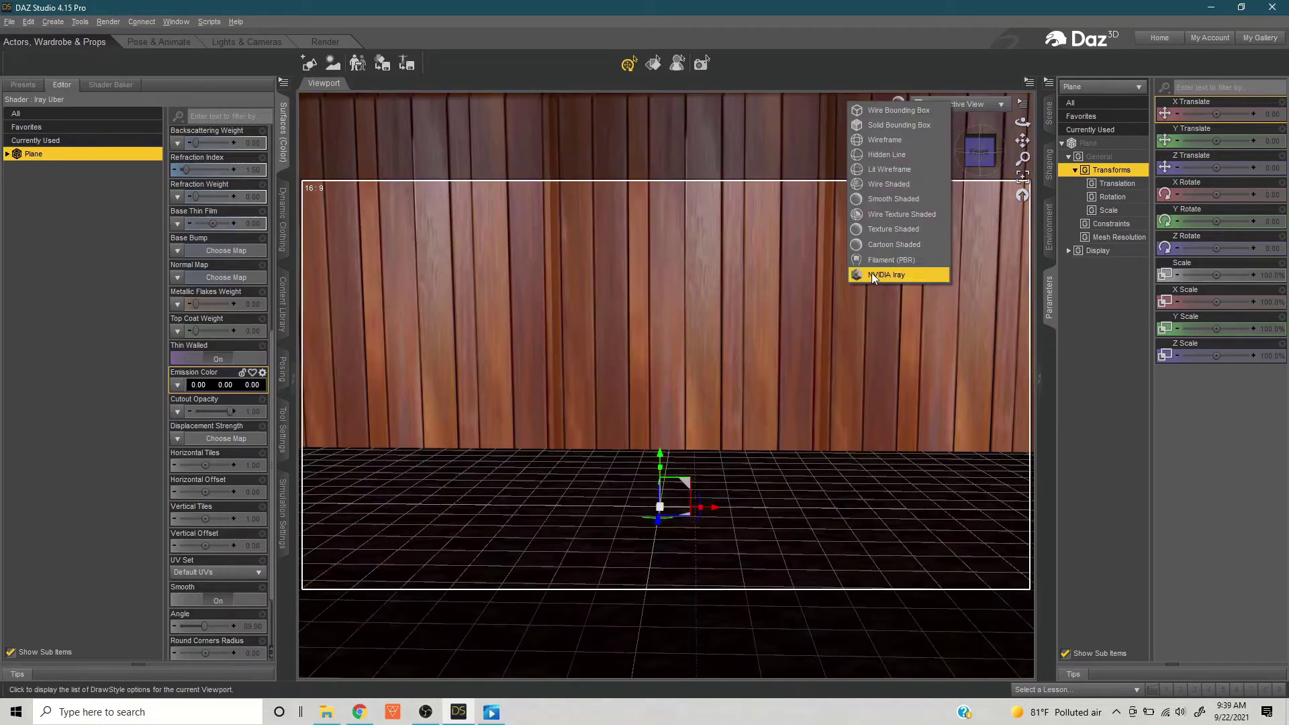
{"action": "left_click", "coordinate": [872, 275]}
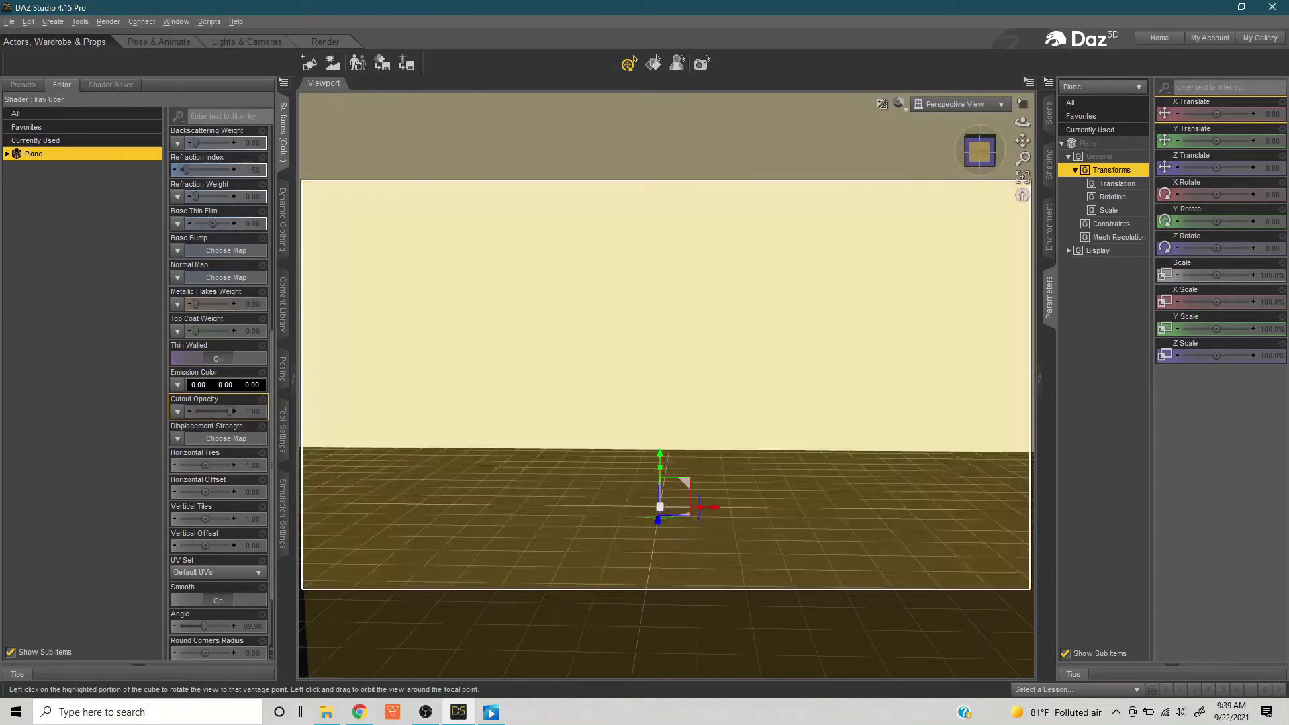
{"action": "scroll", "coordinate": [187, 335], "scroll_direction": "up", "scroll_amount": 3}
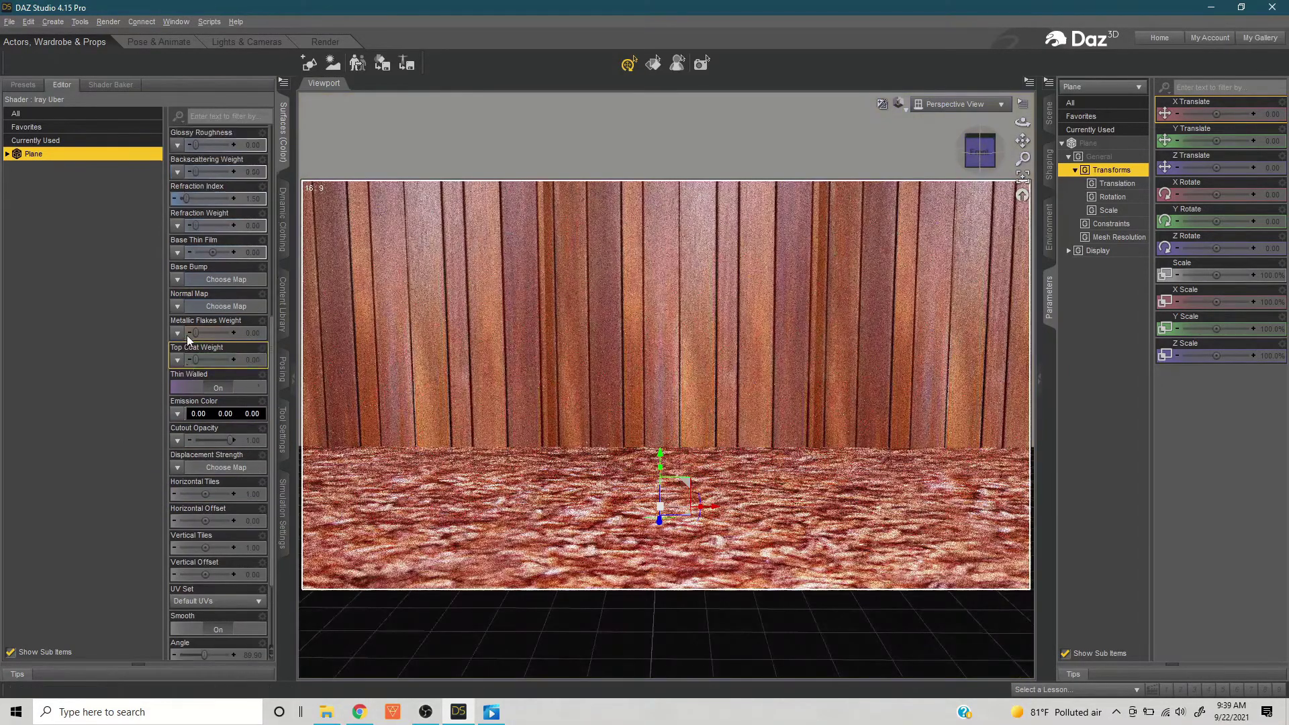
- Tile the carpet texture on the floor plane with Horizontal Tiles and Vertical Tiles both set to 10
{"action": "scroll", "coordinate": [187, 336], "scroll_direction": "down", "scroll_amount": 5}
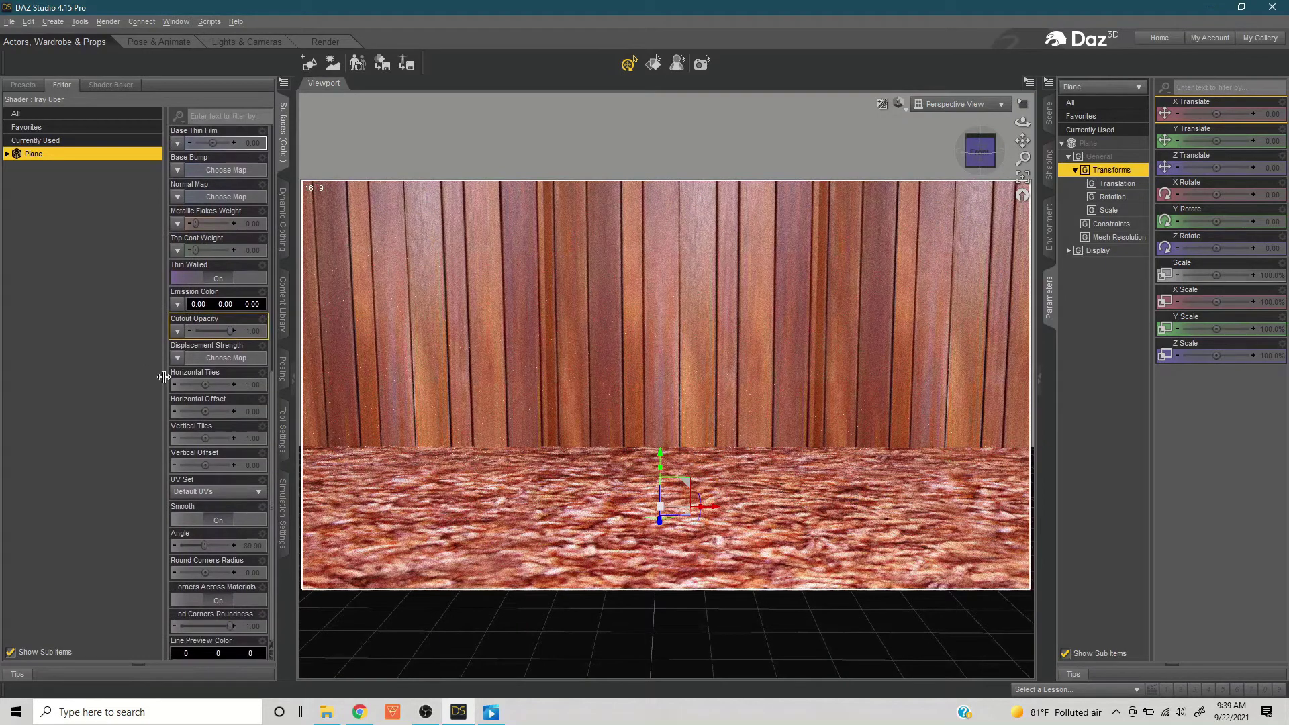
{"action": "left_click", "coordinate": [252, 387]}
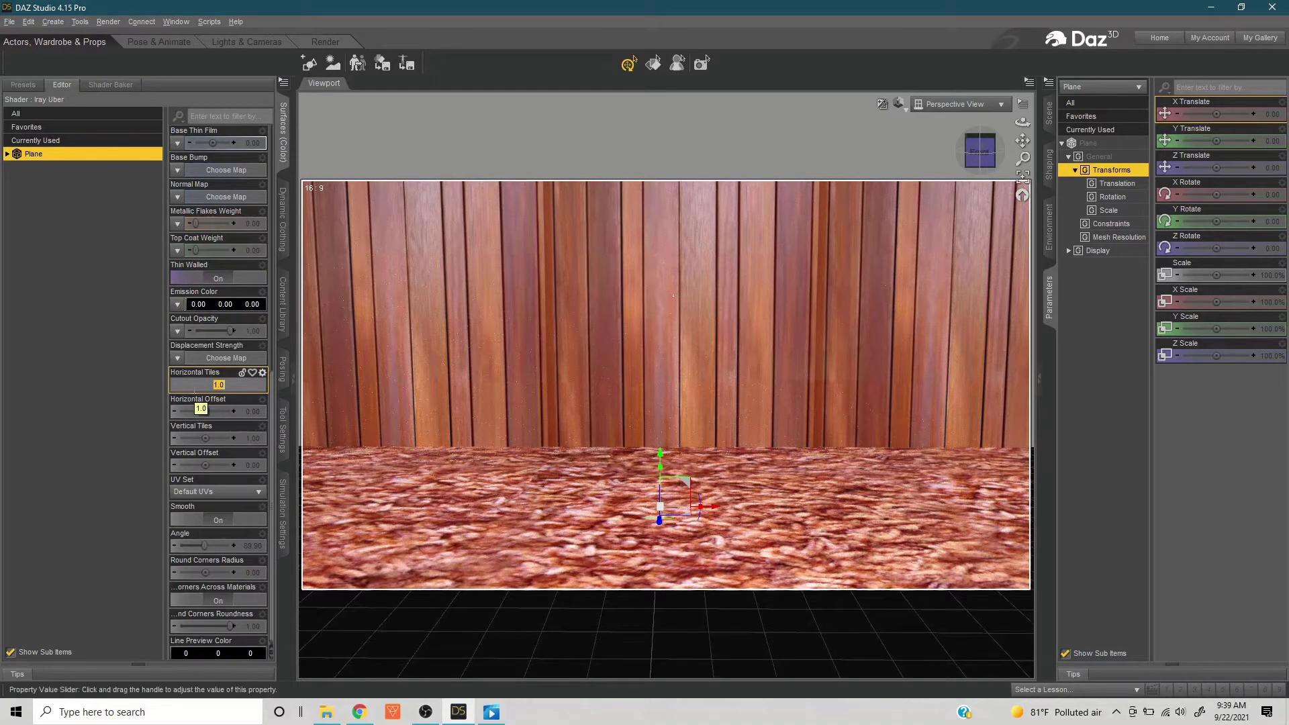
{"action": "type", "text": "10"}
{"action": "key", "text": "Return"}
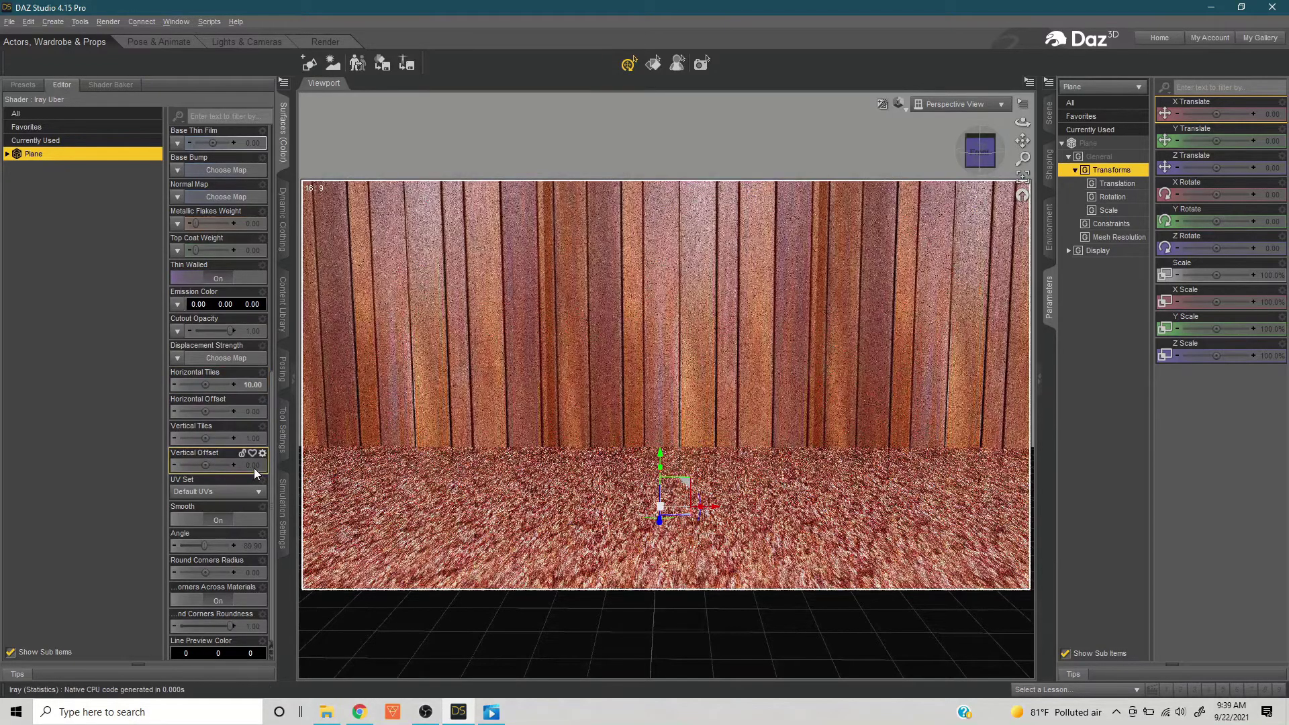
{"action": "left_click", "coordinate": [254, 440]}
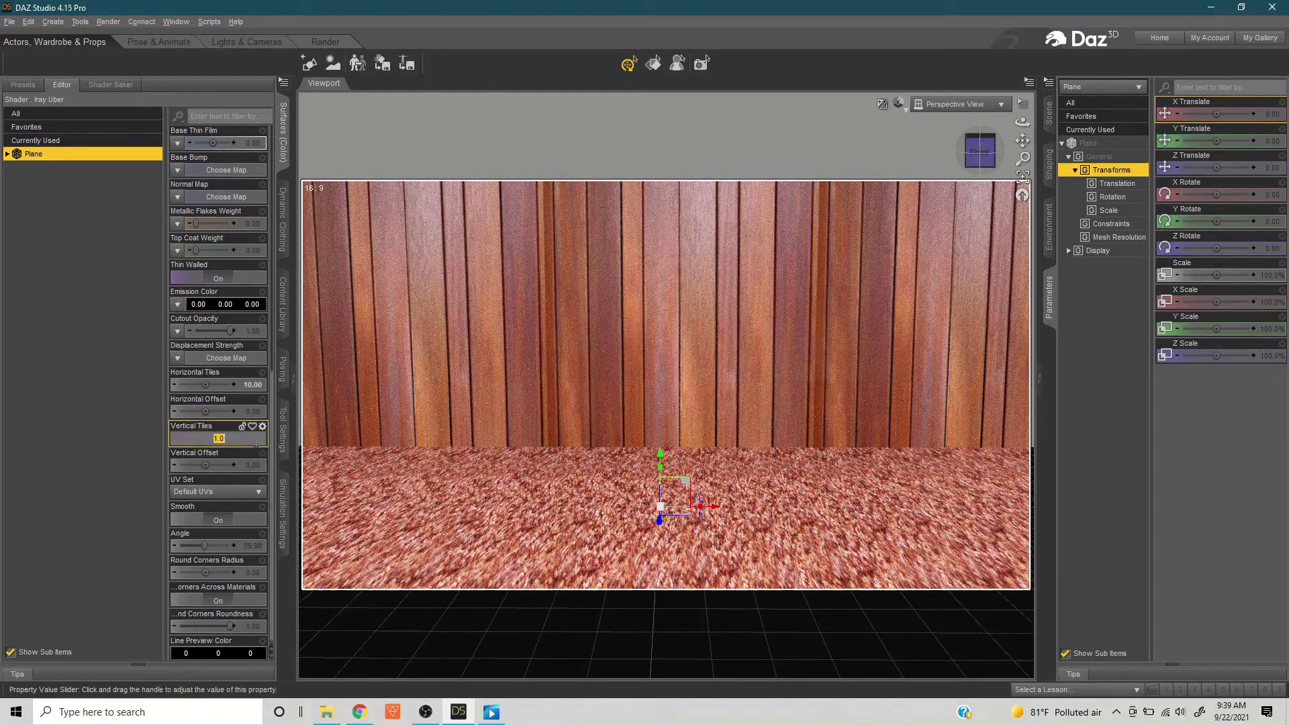
{"action": "type", "text": "10"}
{"action": "key", "text": "Return"}
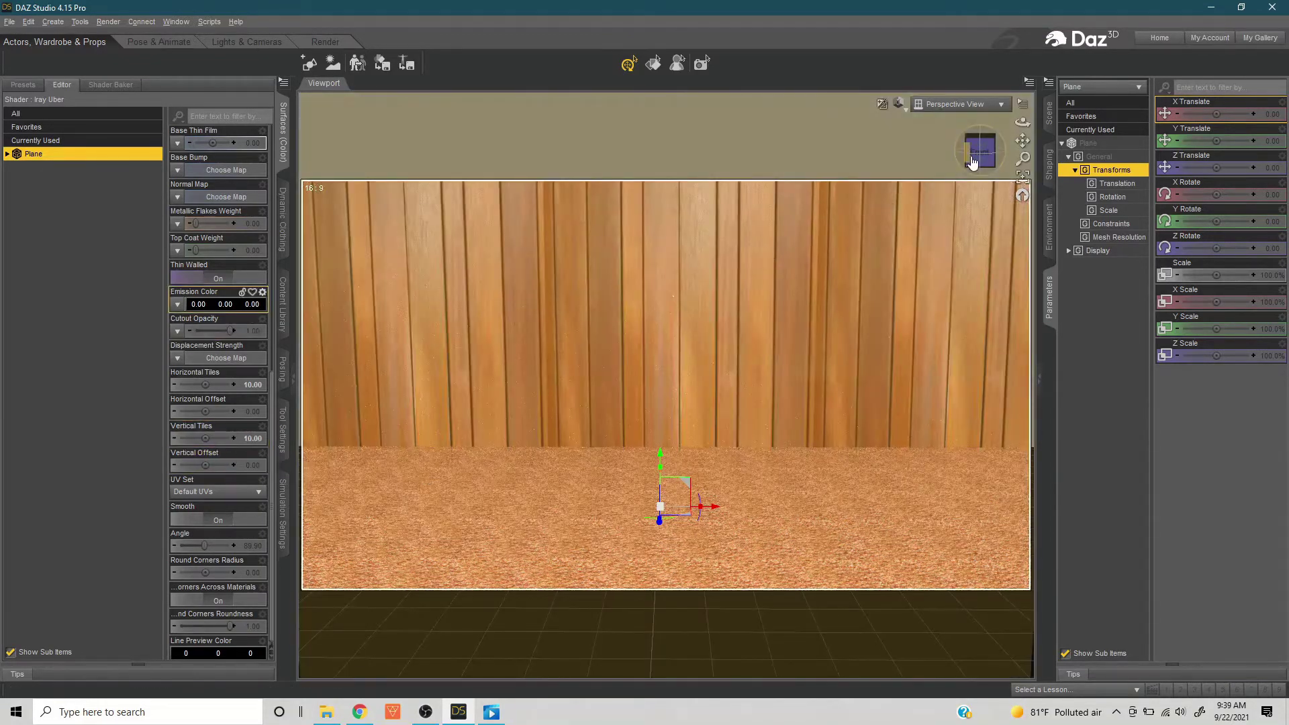
- Check the tiled carpet and the wall from slightly different angles, and return the viewport to the Texture Shaded draw style
{"action": "left_click_drag", "start_coordinate": [981, 155], "coordinate": [982, 155]}
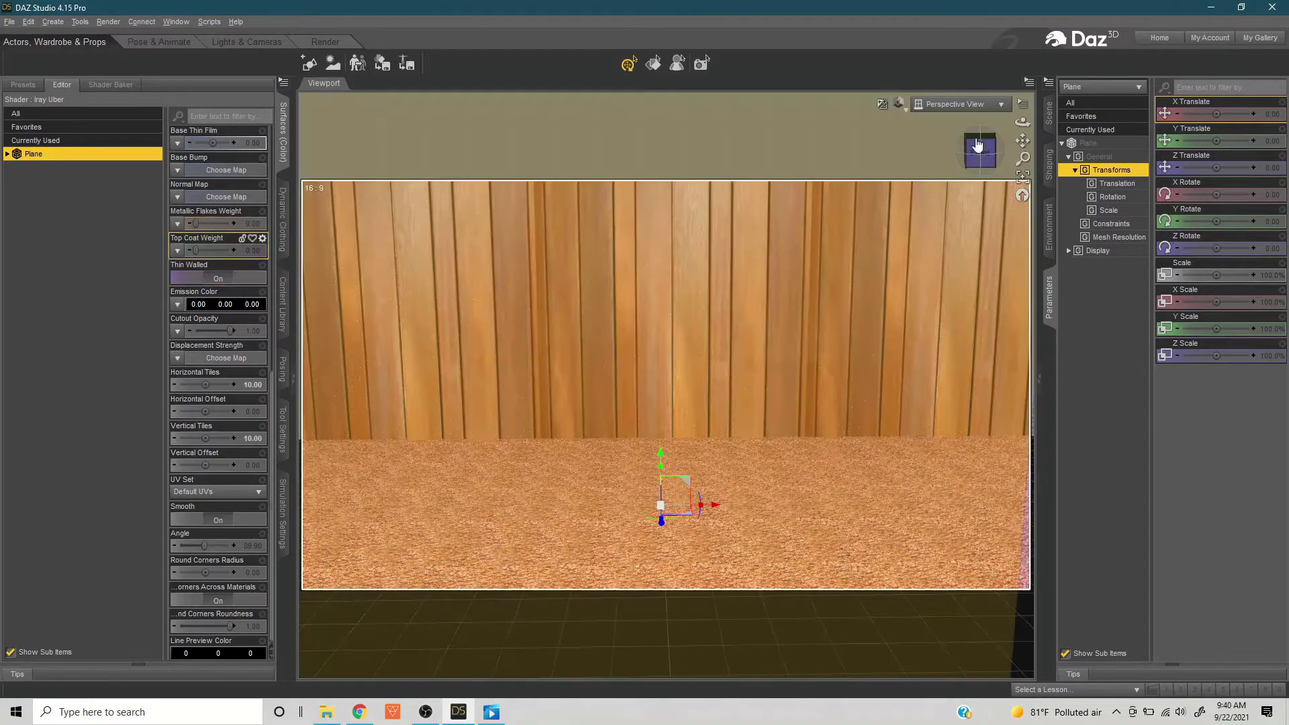
{"action": "left_click_drag", "start_coordinate": [978, 153], "coordinate": [978, 154]}
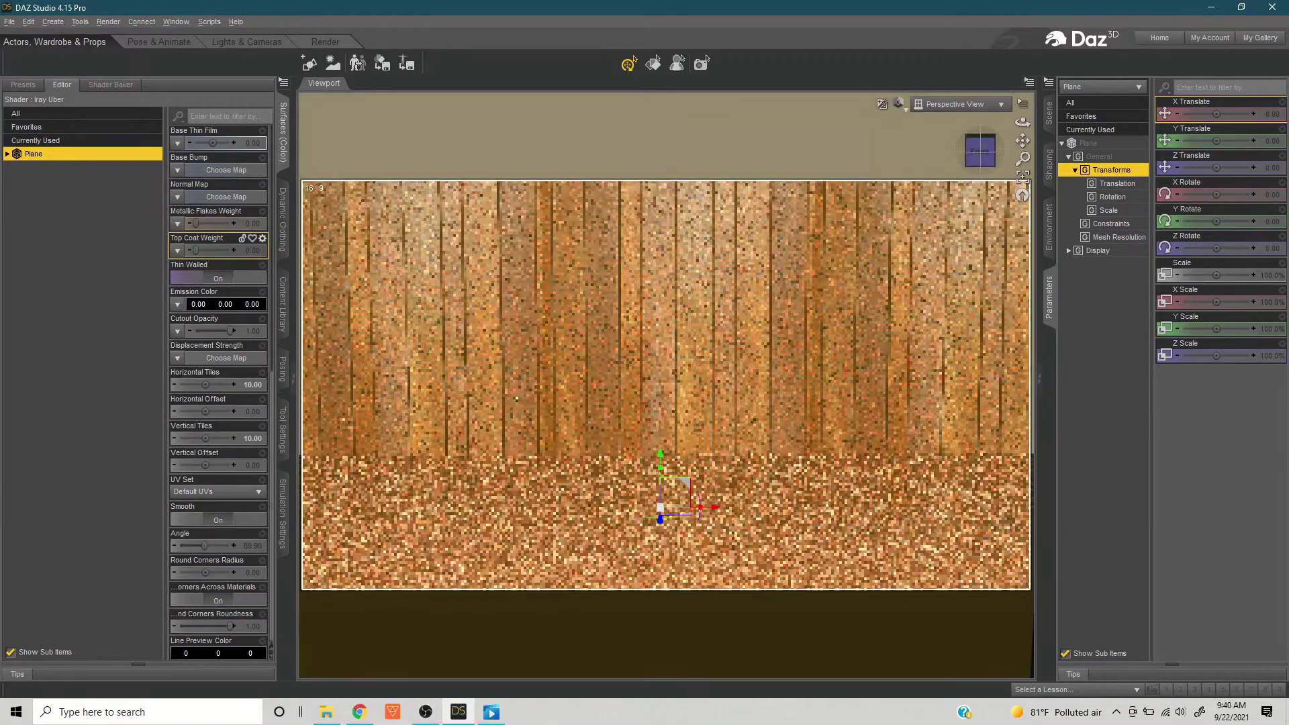
{"action": "left_click", "coordinate": [1023, 196]}
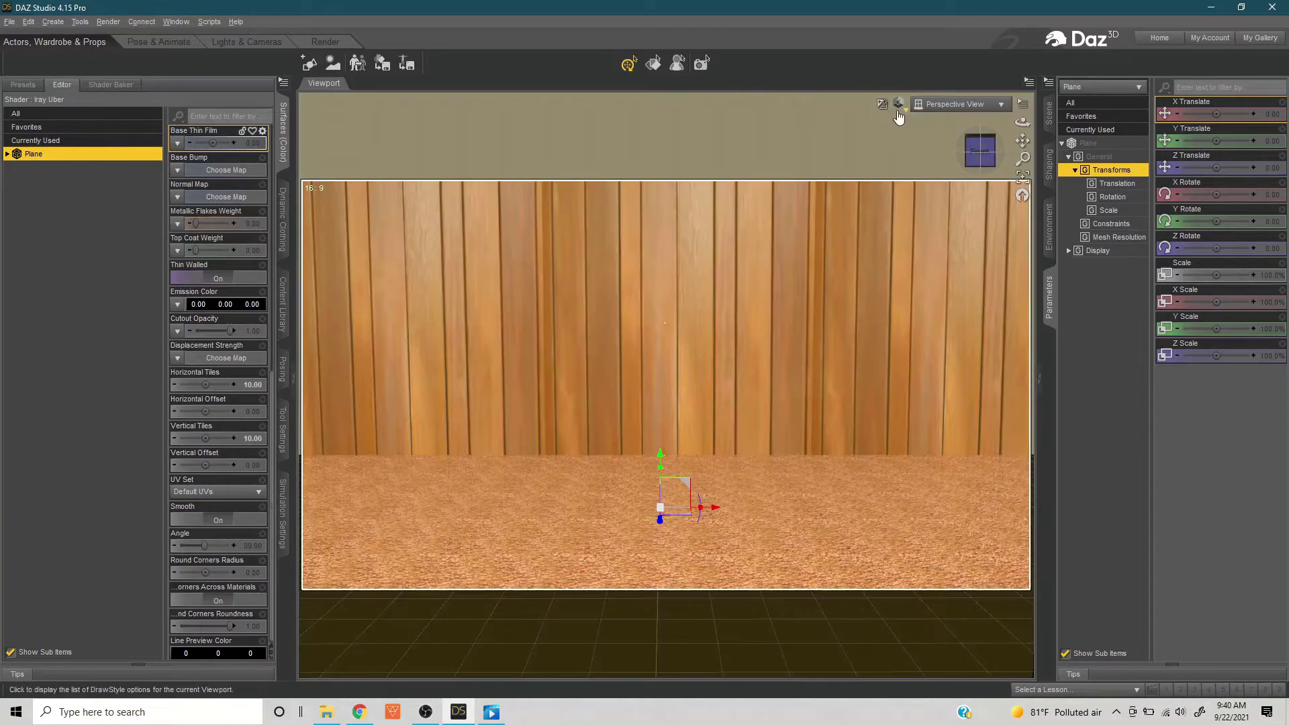
{"action": "left_click", "coordinate": [900, 109]}
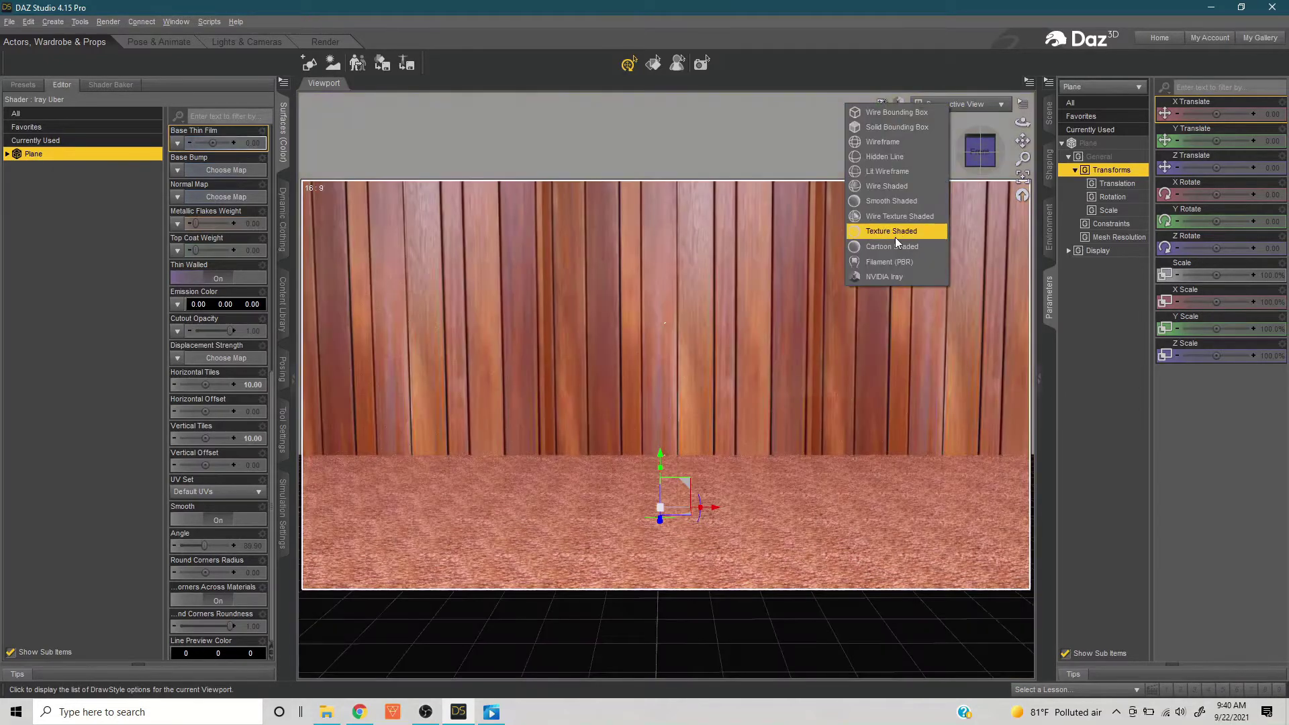
{"action": "left_click", "coordinate": [896, 237]}
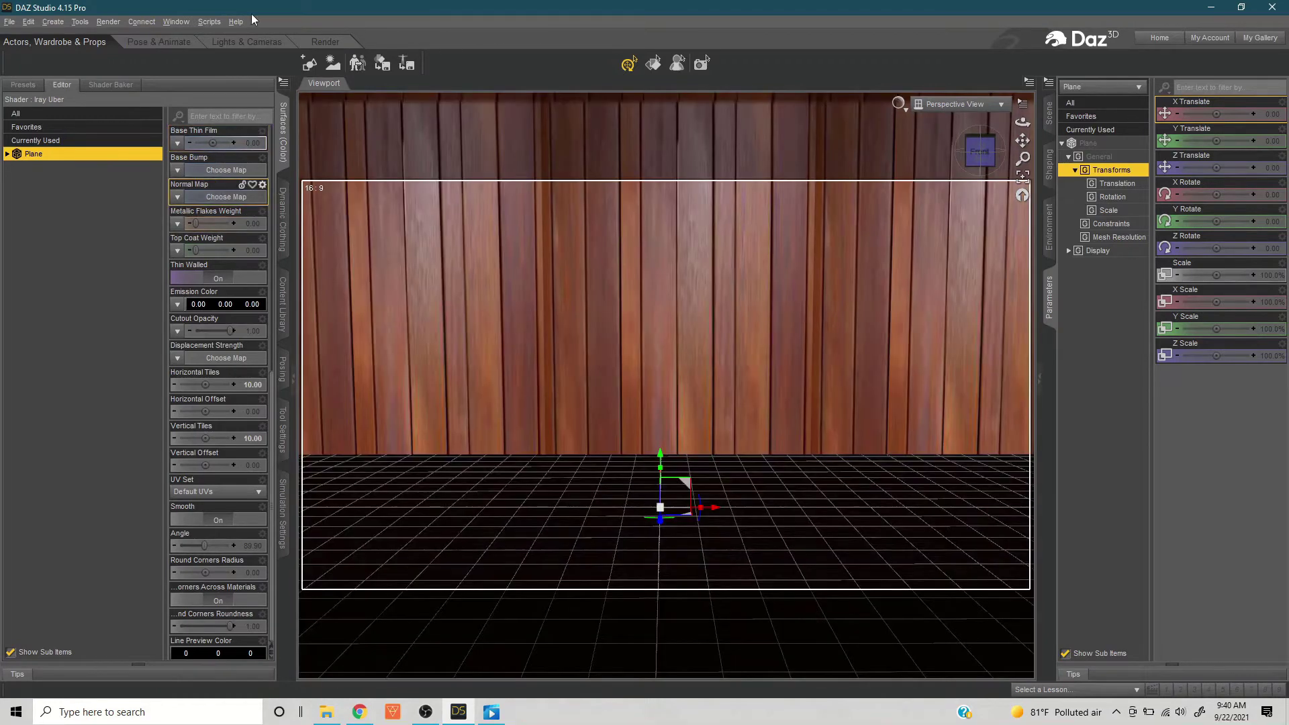
- Open the general render settings and try the Active Viewport and Widescreen (16:9) dimension presets
{"action": "left_click", "coordinate": [318, 42]}
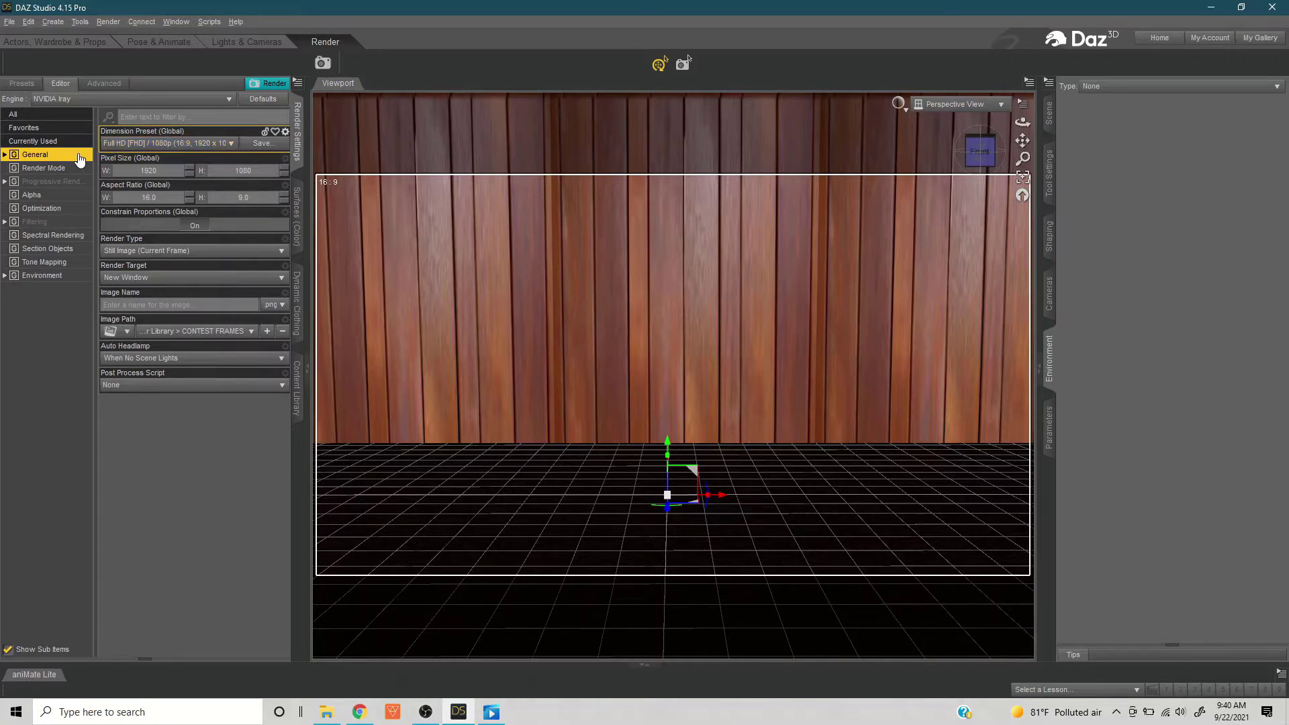
{"action": "left_click", "coordinate": [168, 144]}
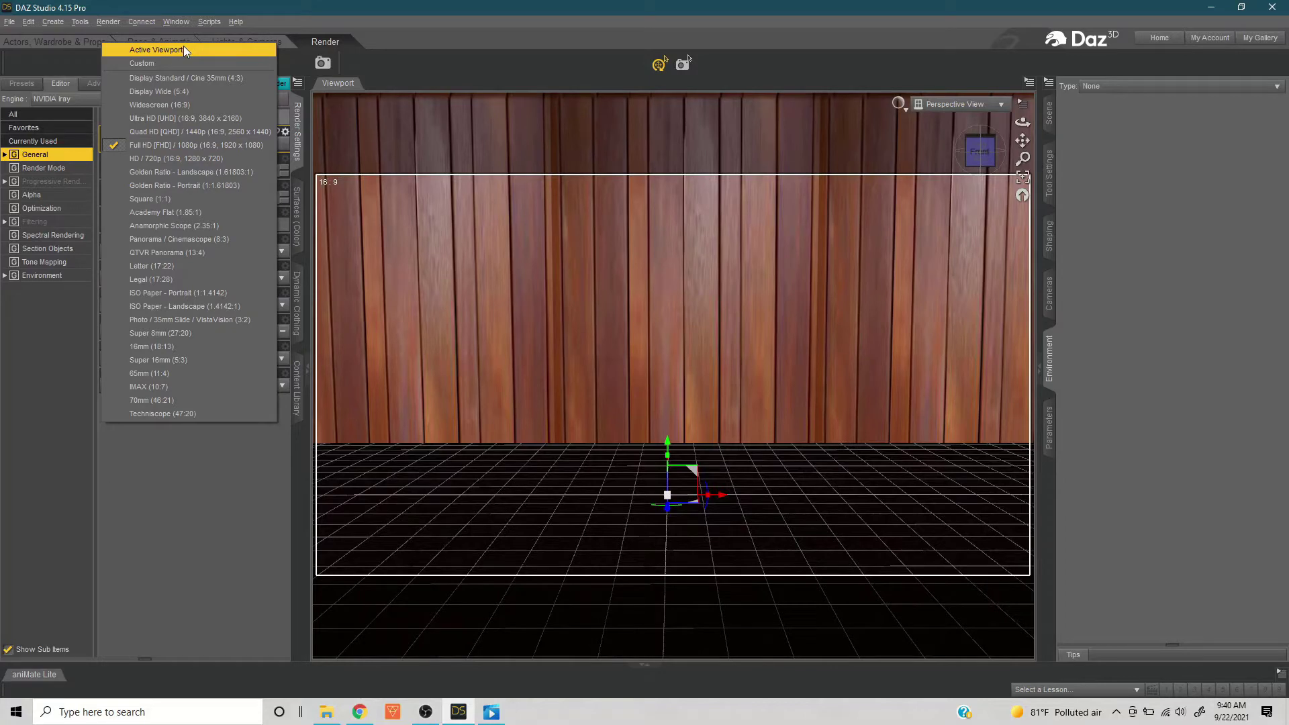
{"action": "left_click", "coordinate": [156, 50]}
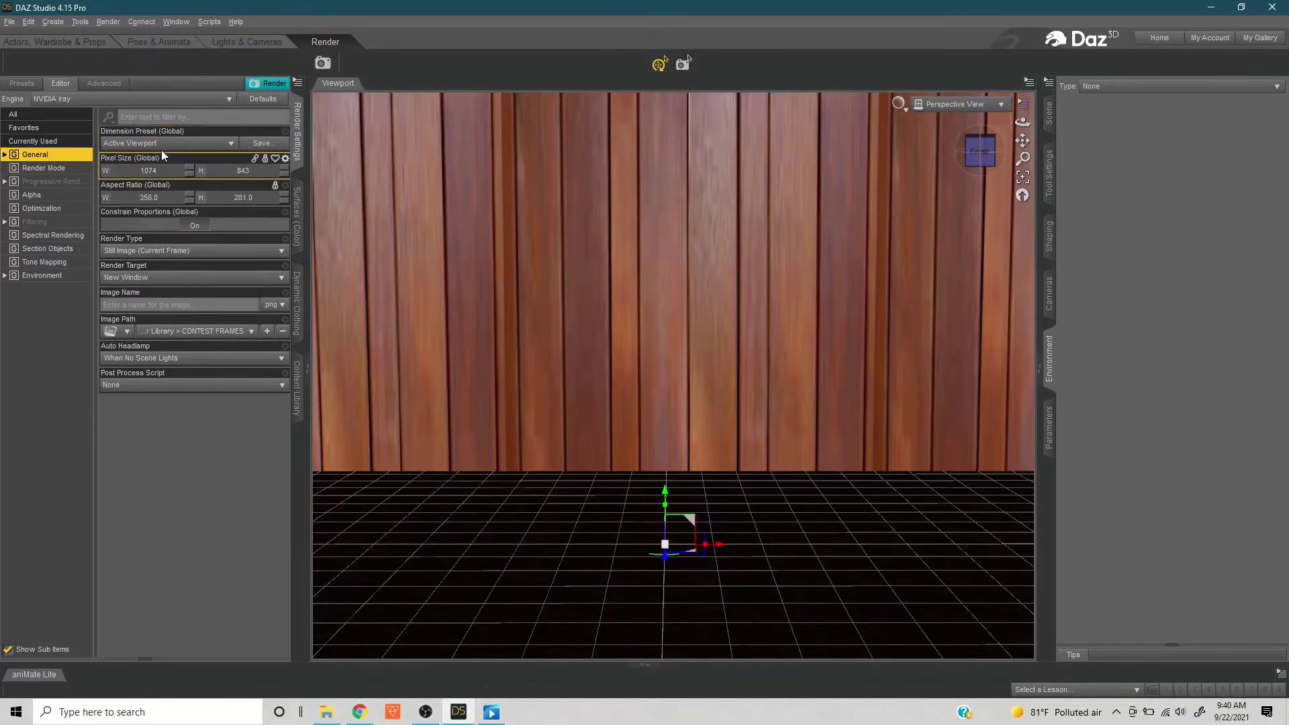
{"action": "left_click", "coordinate": [162, 144]}
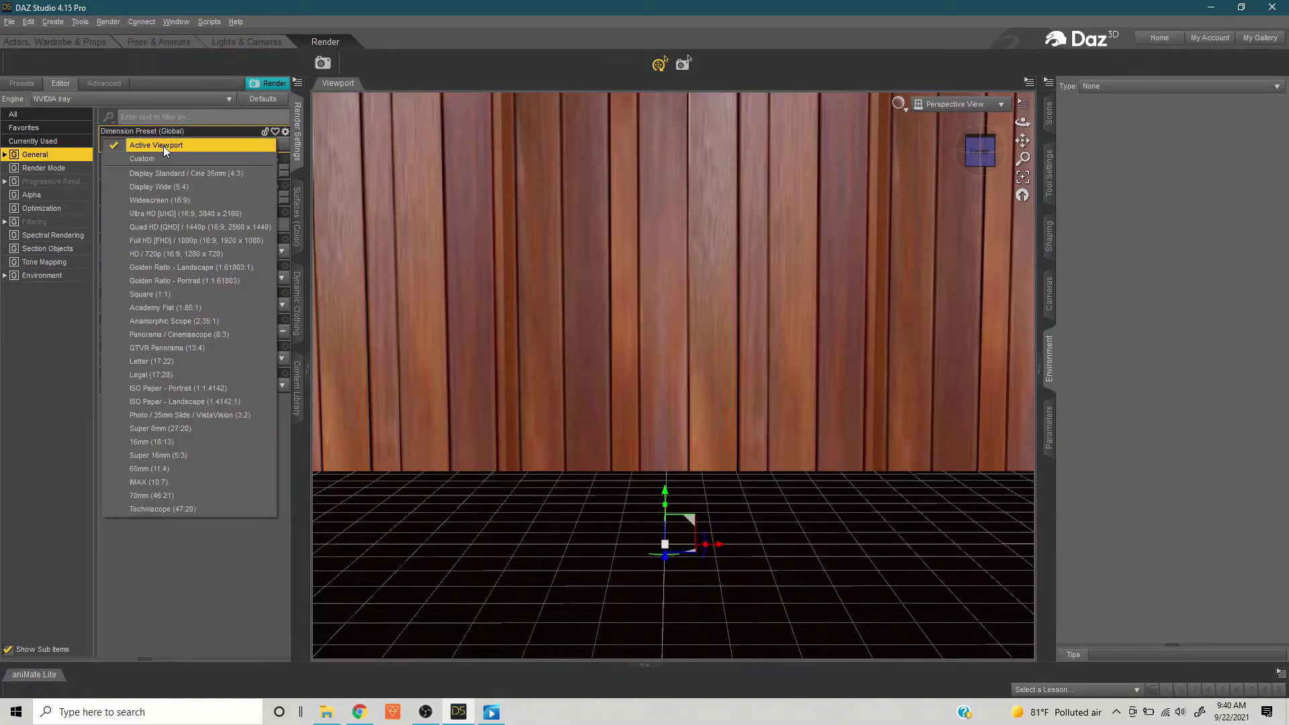
{"action": "left_click", "coordinate": [152, 199]}
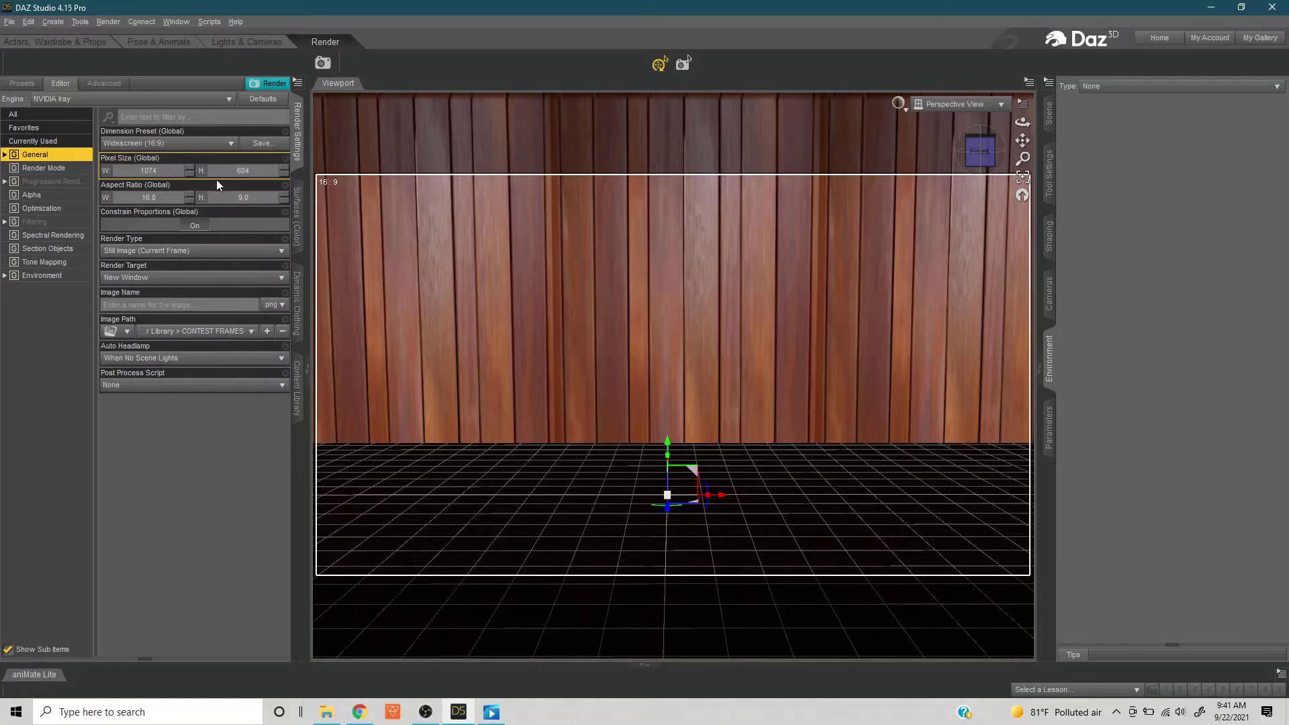
- Set the render dimension preset to Full HD [FHD] / 1080p (16:9, 1920 x 1080)
{"action": "left_click", "coordinate": [172, 146]}
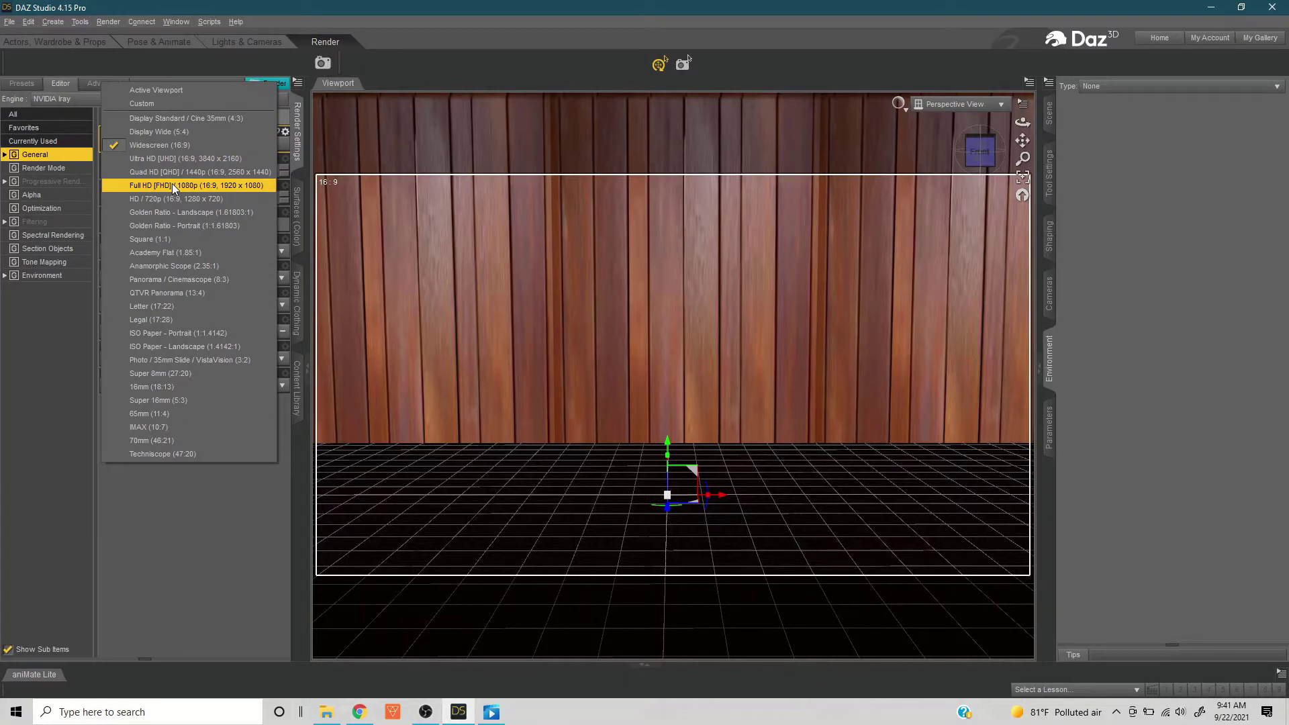
{"action": "left_click", "coordinate": [161, 146]}
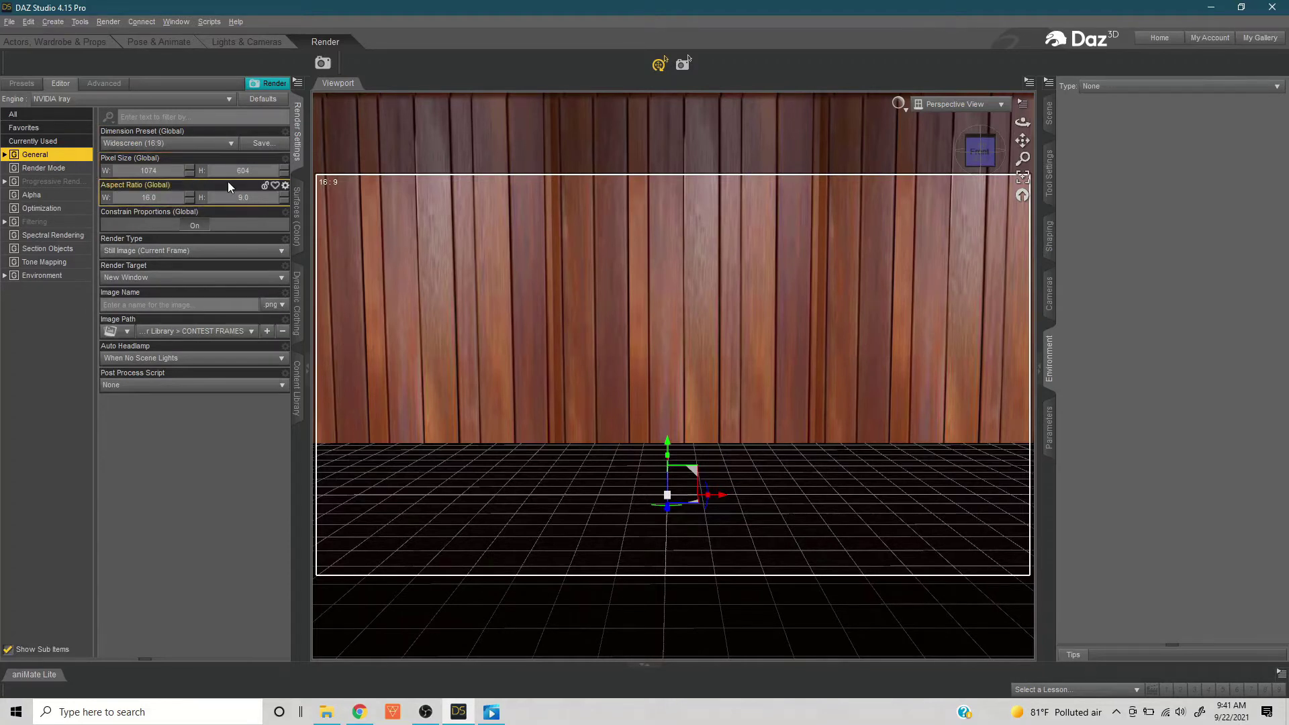
{"action": "left_click", "coordinate": [193, 147]}
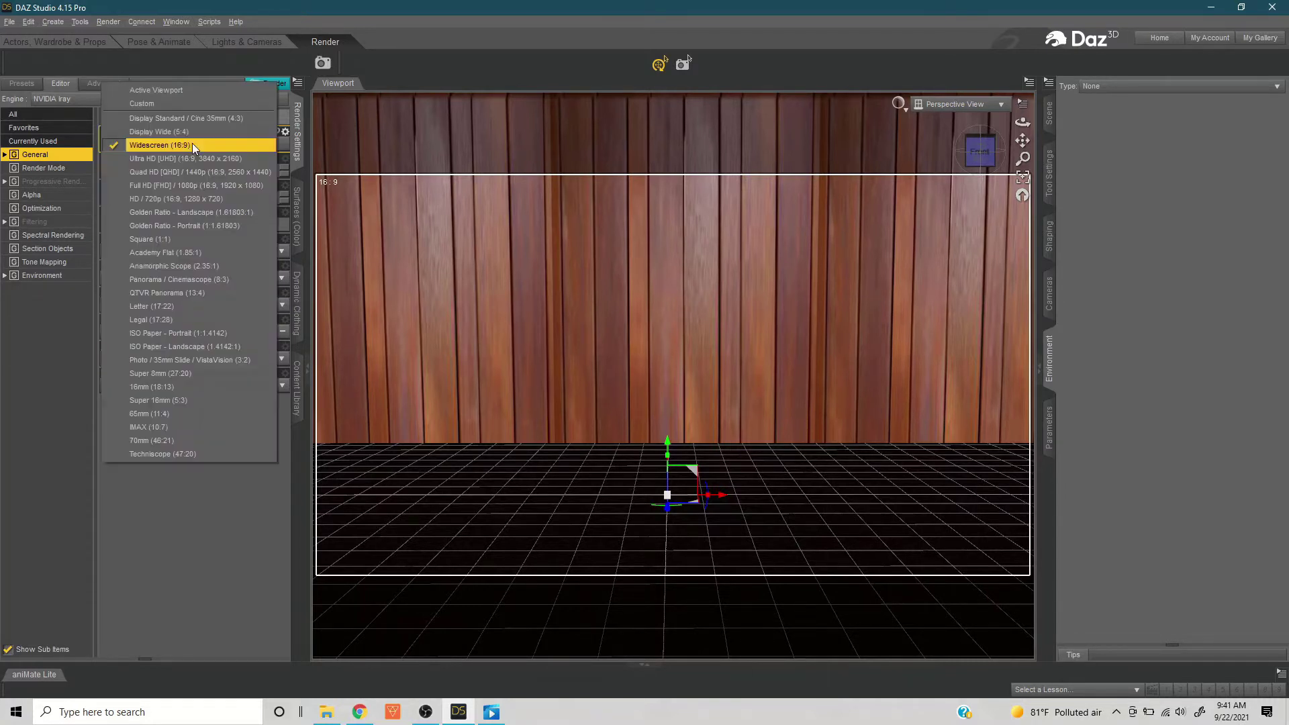
{"action": "left_click", "coordinate": [184, 185]}
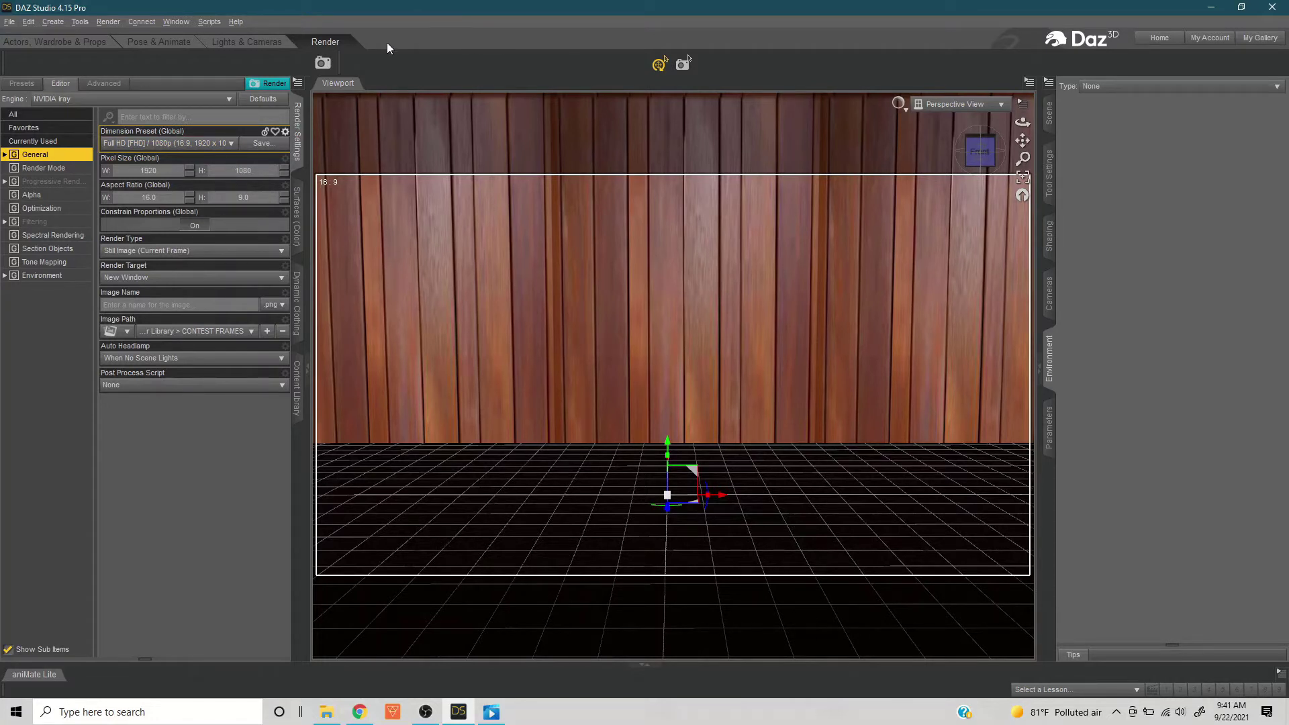
{"action": "left_click", "coordinate": [137, 146]}
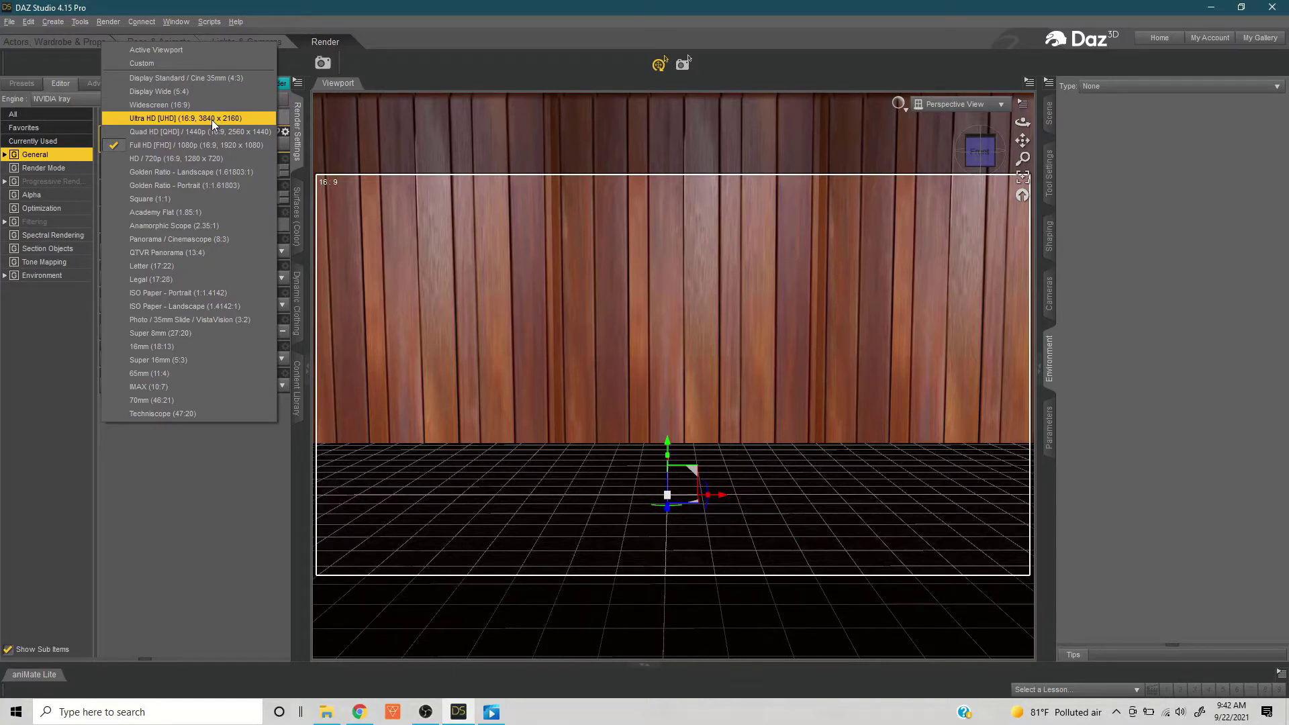
{"action": "left_click", "coordinate": [161, 501]}
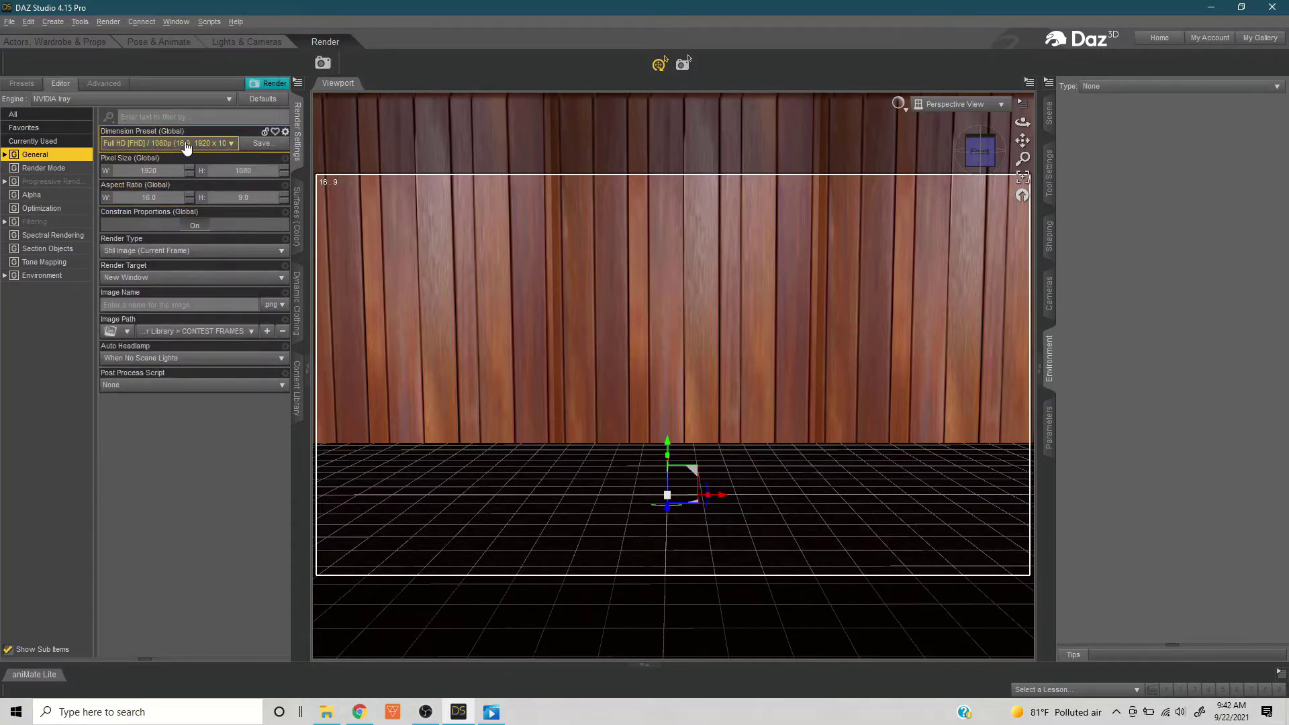
{"action": "left_click", "coordinate": [158, 144]}
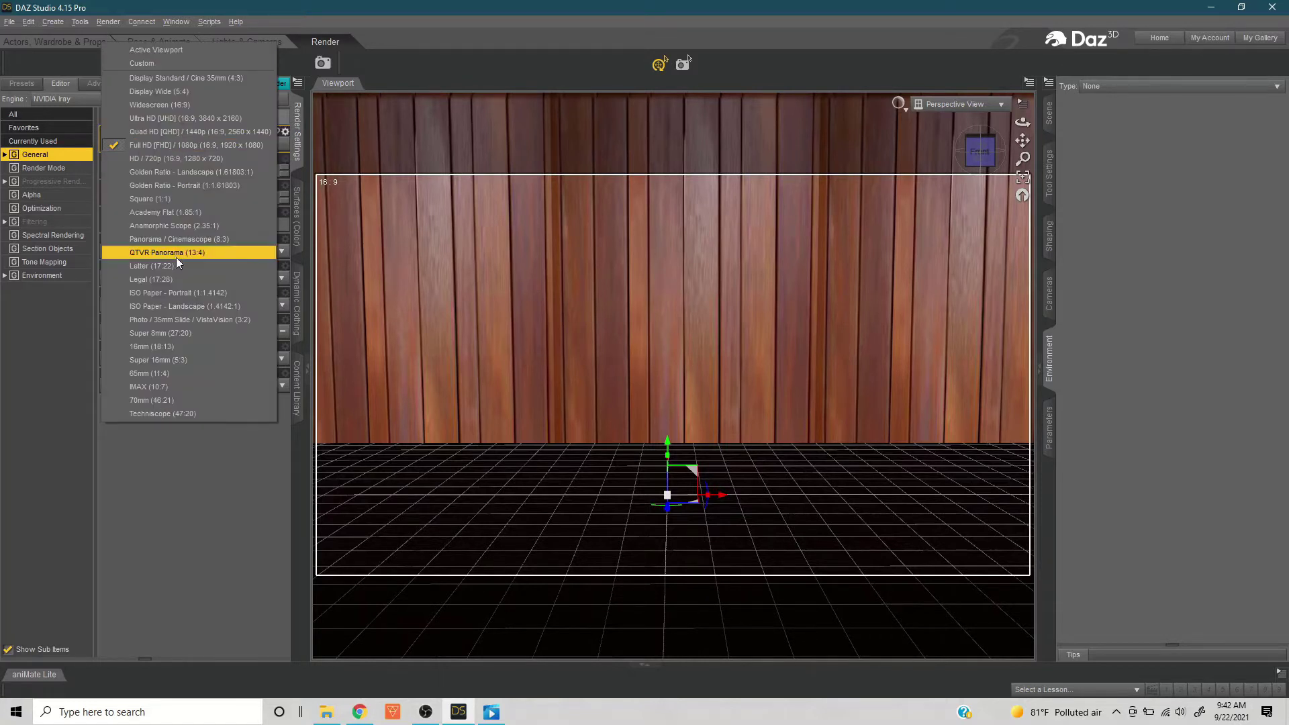
{"action": "left_click", "coordinate": [131, 443]}
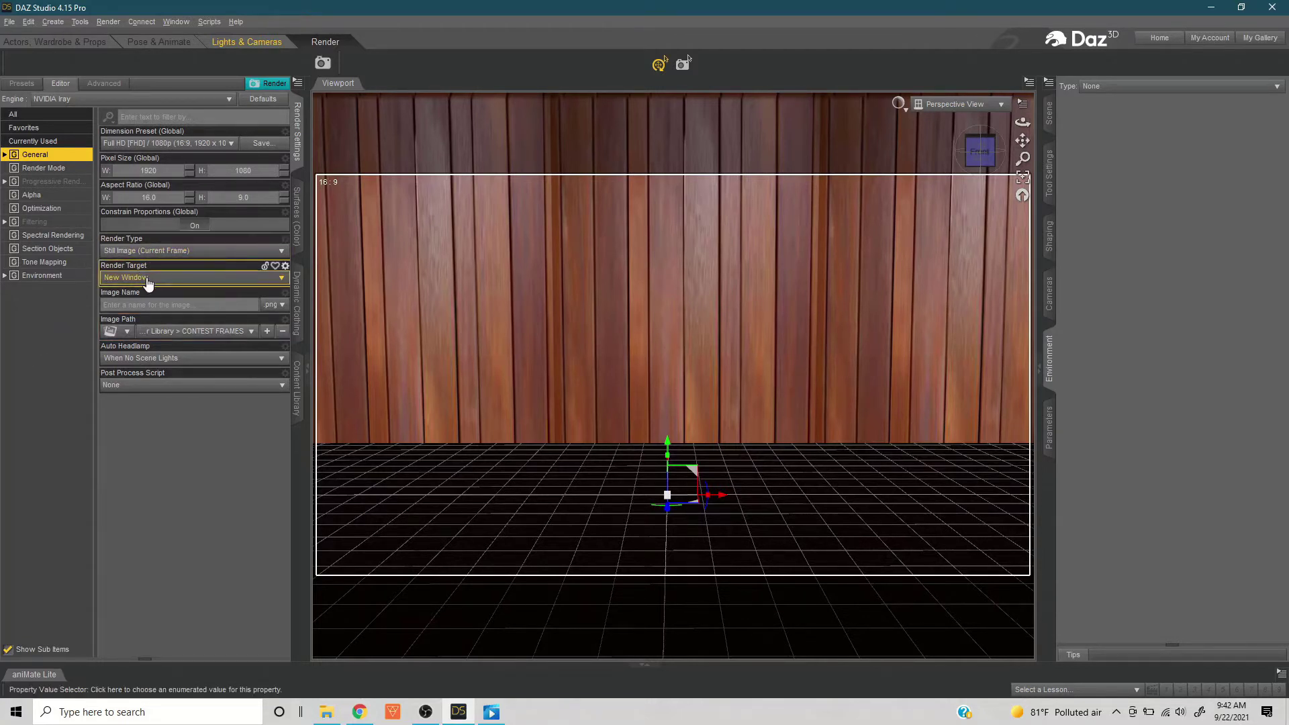
- Set the image path for the rendered image to the Render Library folder
{"action": "left_click", "coordinate": [252, 332]}
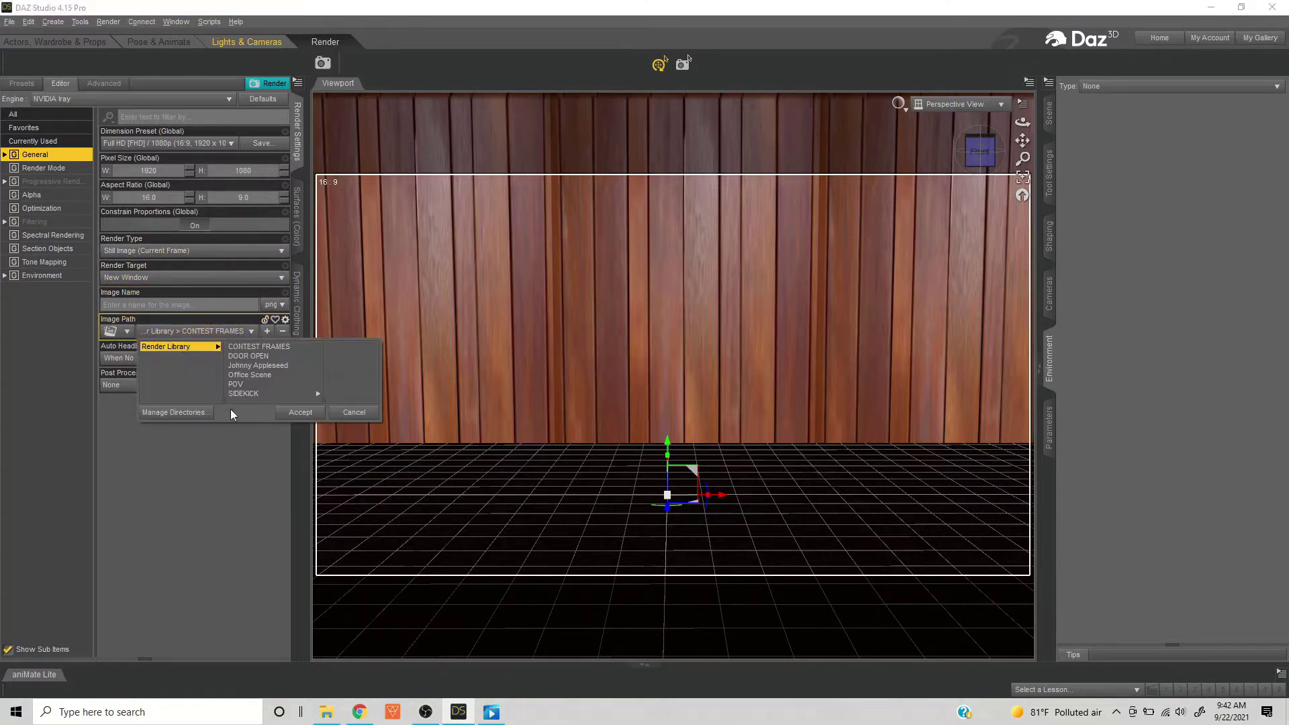
{"action": "left_click", "coordinate": [300, 412]}
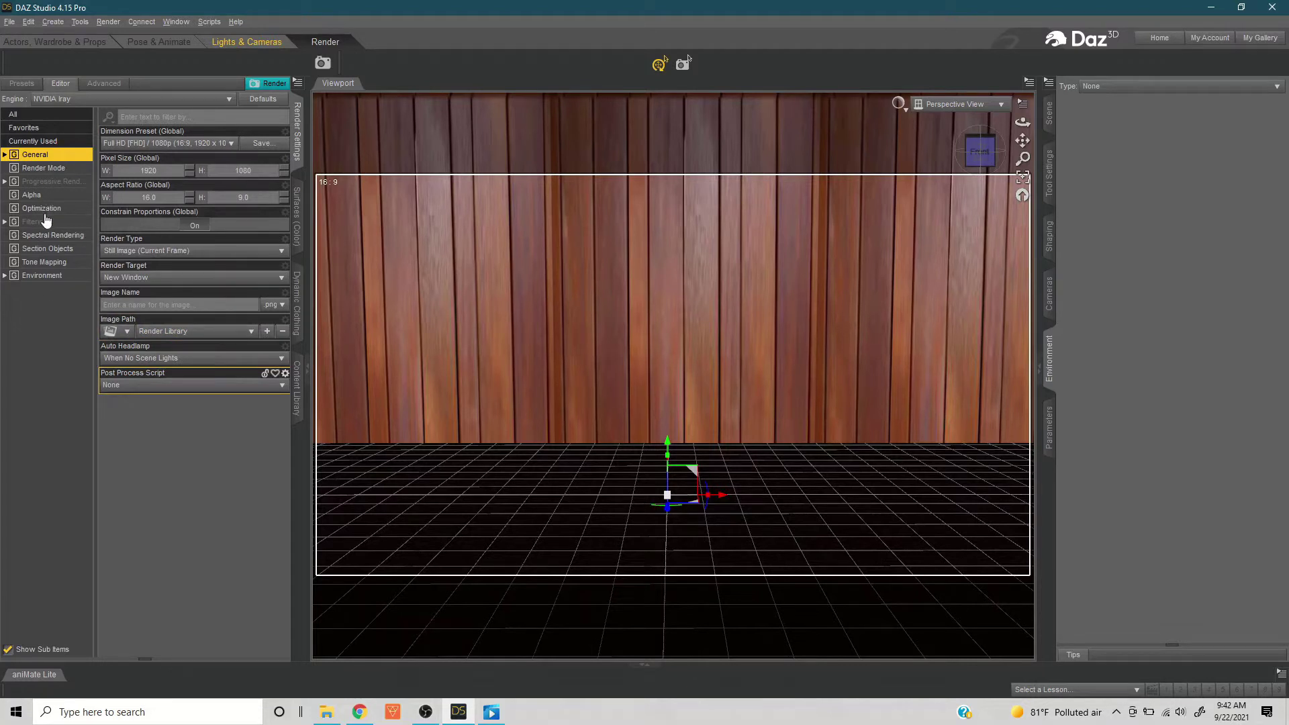
- Open the environment render settings and try Sun-Sky Only as the environment mode
{"action": "left_click", "coordinate": [44, 279]}
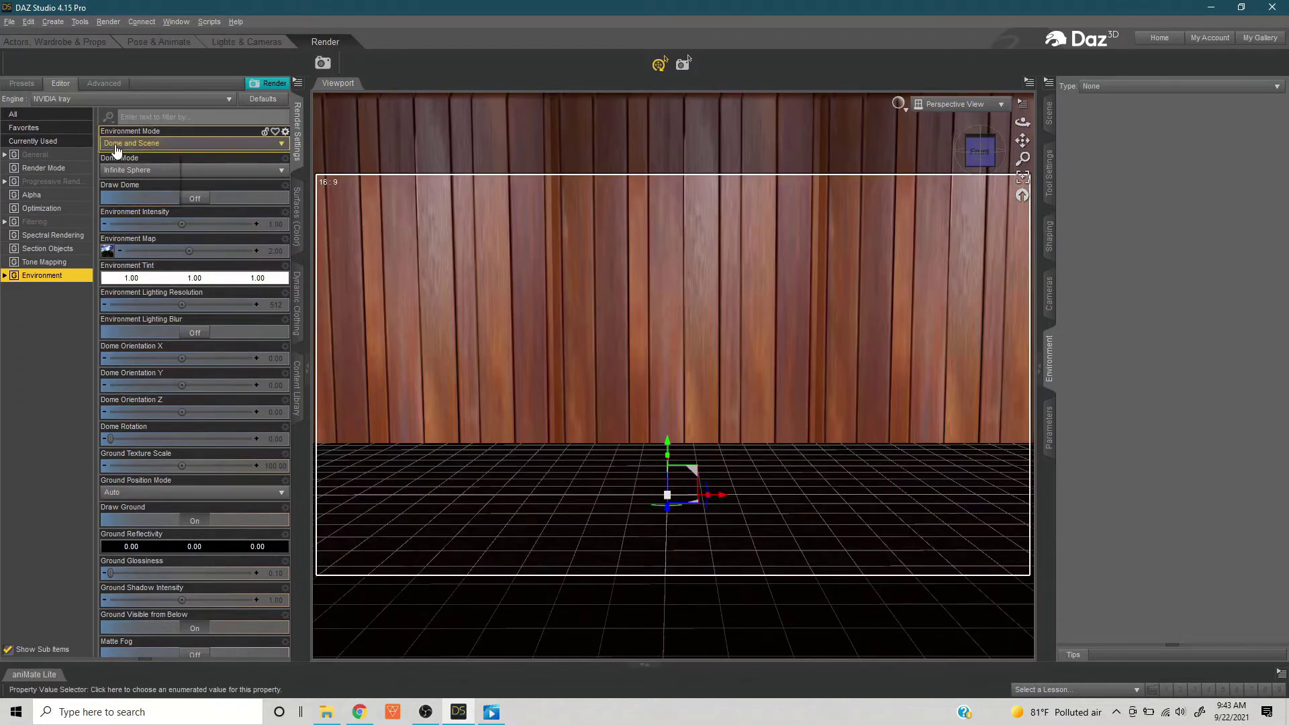
{"action": "left_click", "coordinate": [117, 144]}
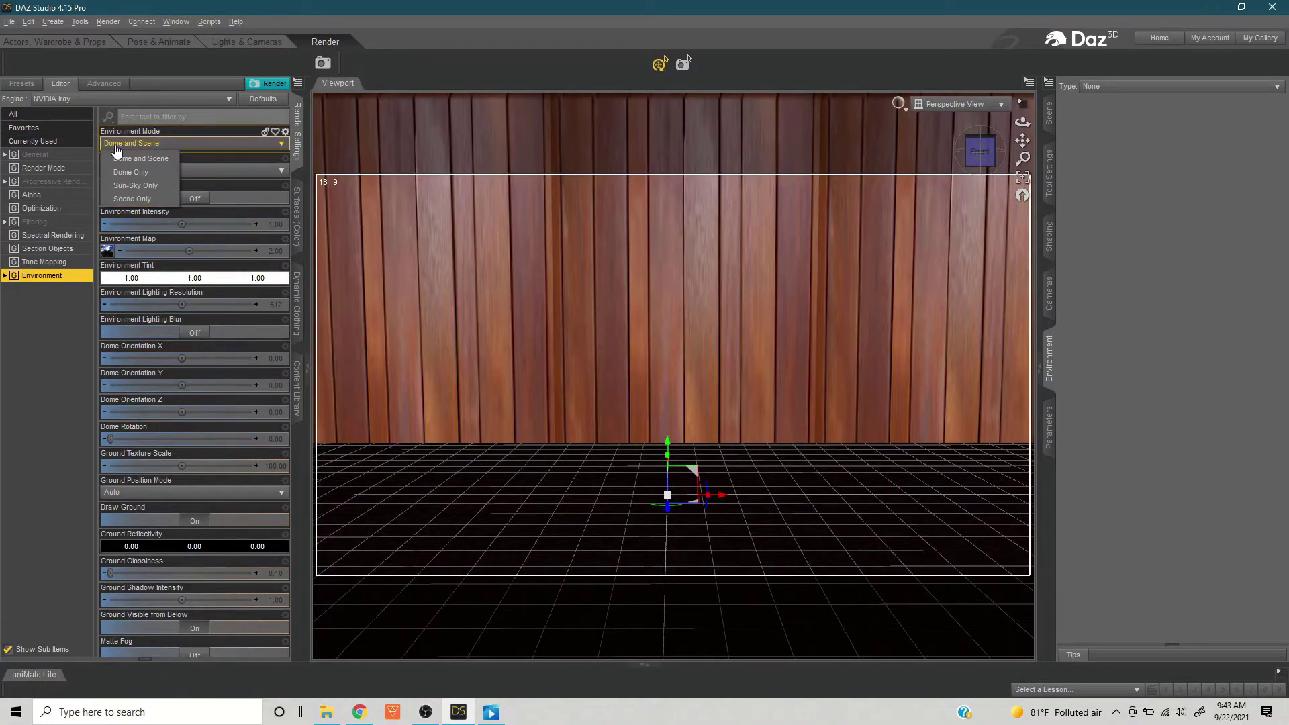
{"action": "left_click", "coordinate": [113, 189]}
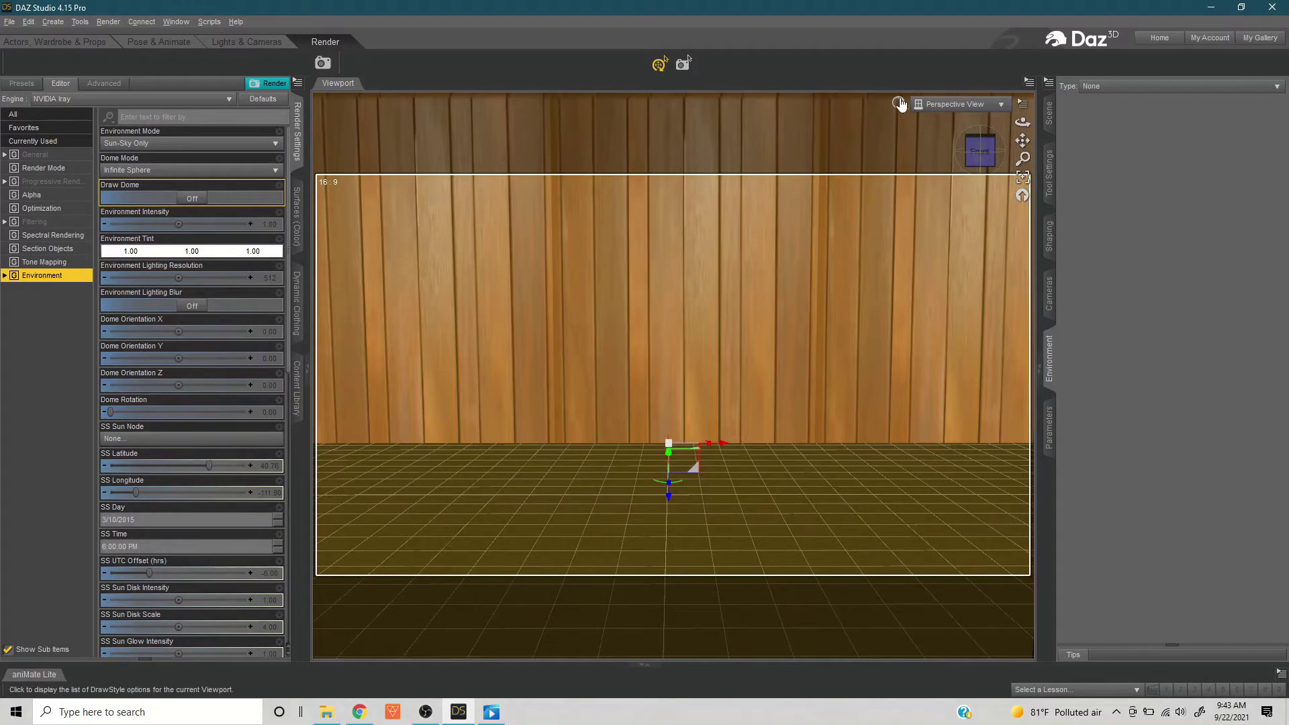
- Set the viewport draw style to NVIDIA Iray and look at the lit room from a slightly turned angle
{"action": "left_click", "coordinate": [900, 104]}
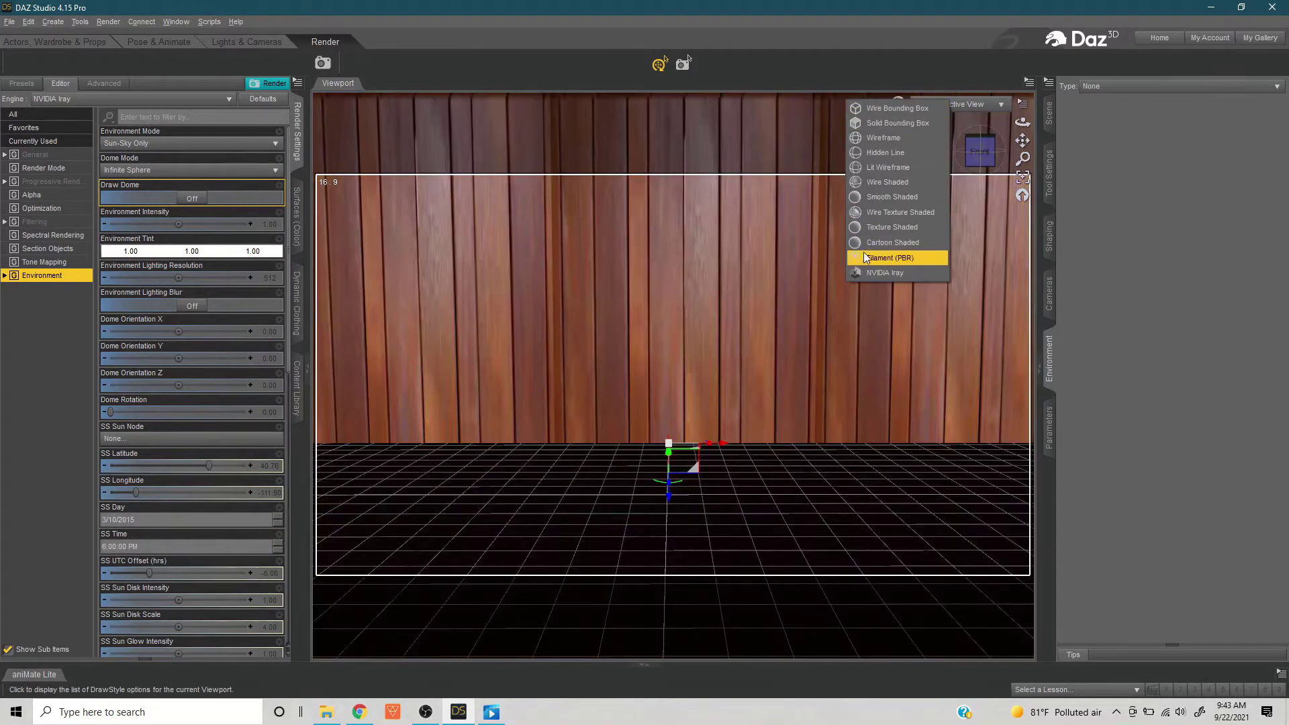
{"action": "left_click", "coordinate": [866, 274]}
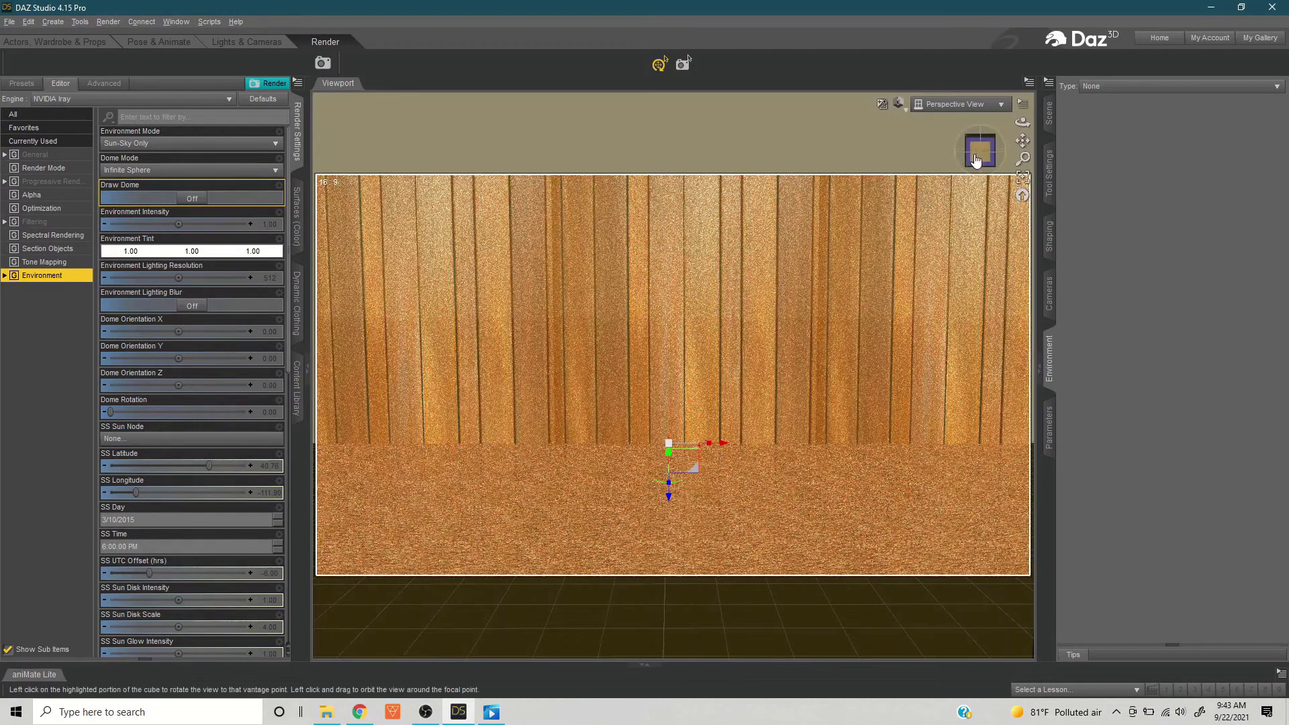
{"action": "left_click_drag", "start_coordinate": [977, 160], "coordinate": [1001, 160]}
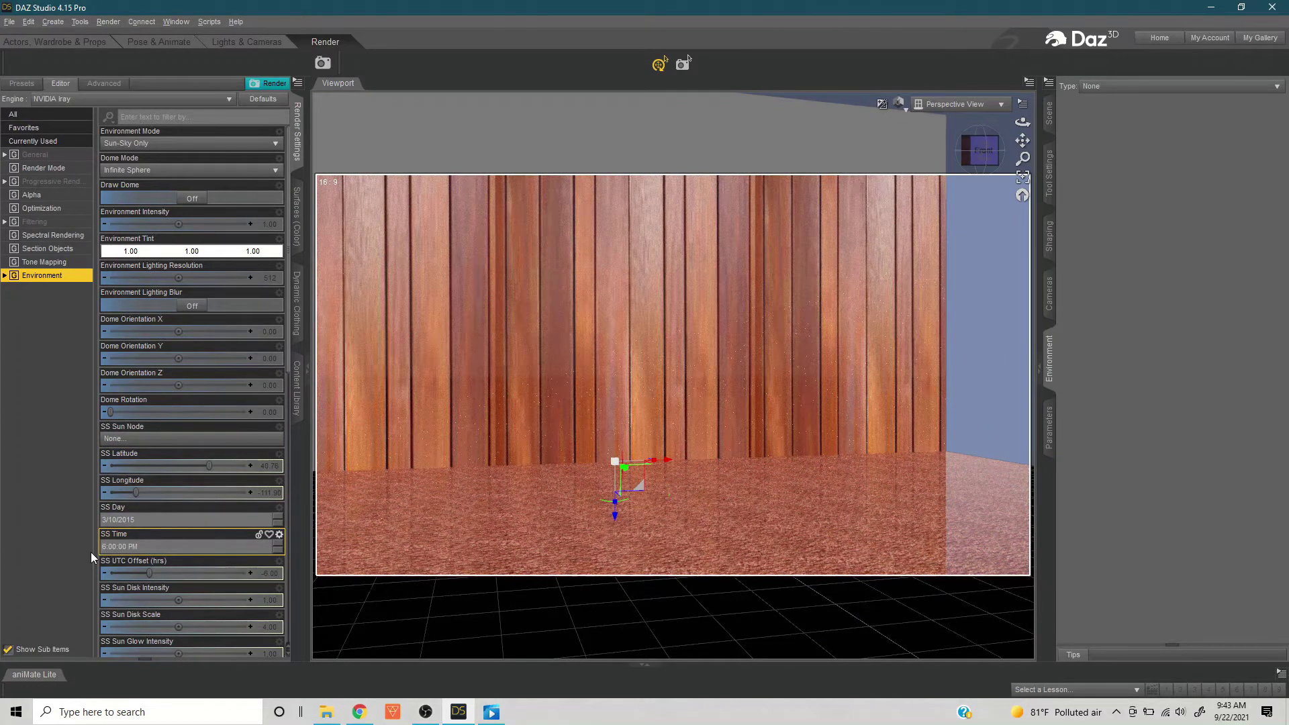
- Set the SS Time to 1:00 PM to check the daylight, and return the environment mode to Dome and Scene
{"action": "type", "text": "1"}
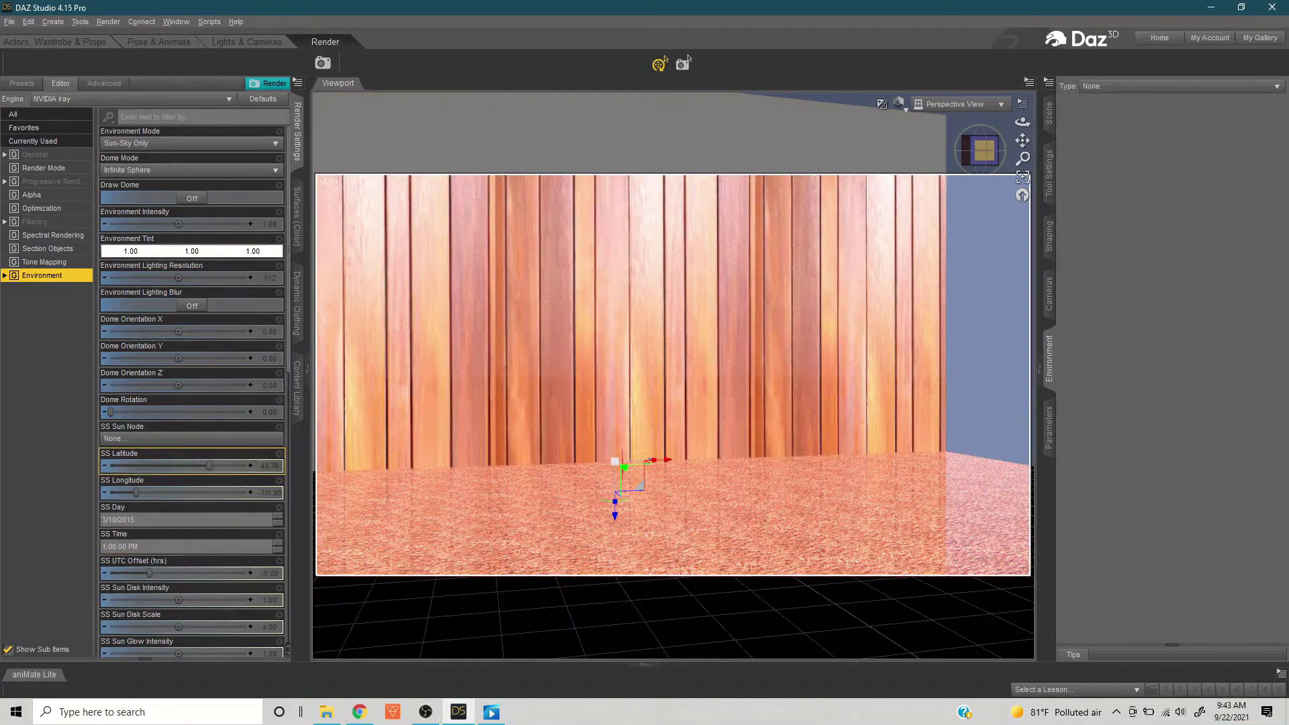
{"action": "mouse_move", "coordinate": [981, 151]}
{"action": "left_mouse_down"}
{"action": "mouse_move", "coordinate": [976, 161]}
{"action": "mouse_move", "coordinate": [998, 155]}
{"action": "left_mouse_up"}
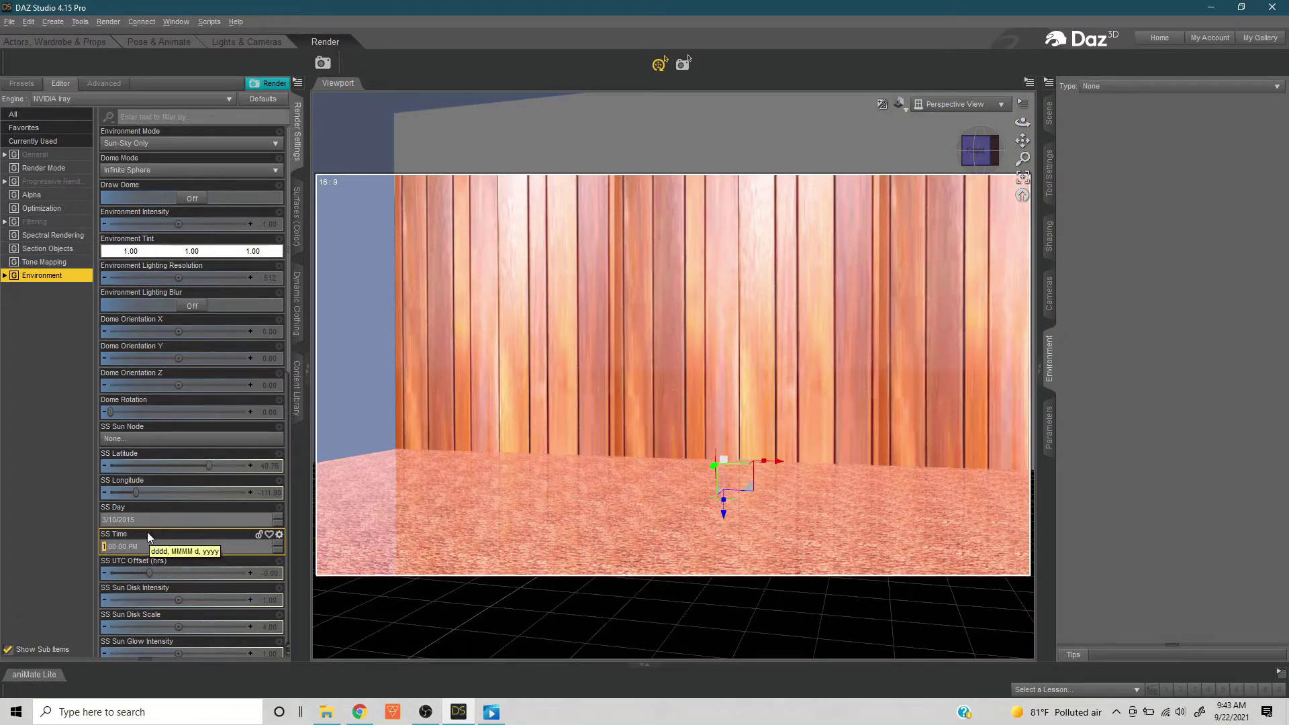
{"action": "left_click", "coordinate": [154, 143]}
{"action": "left_click", "coordinate": [146, 160]}
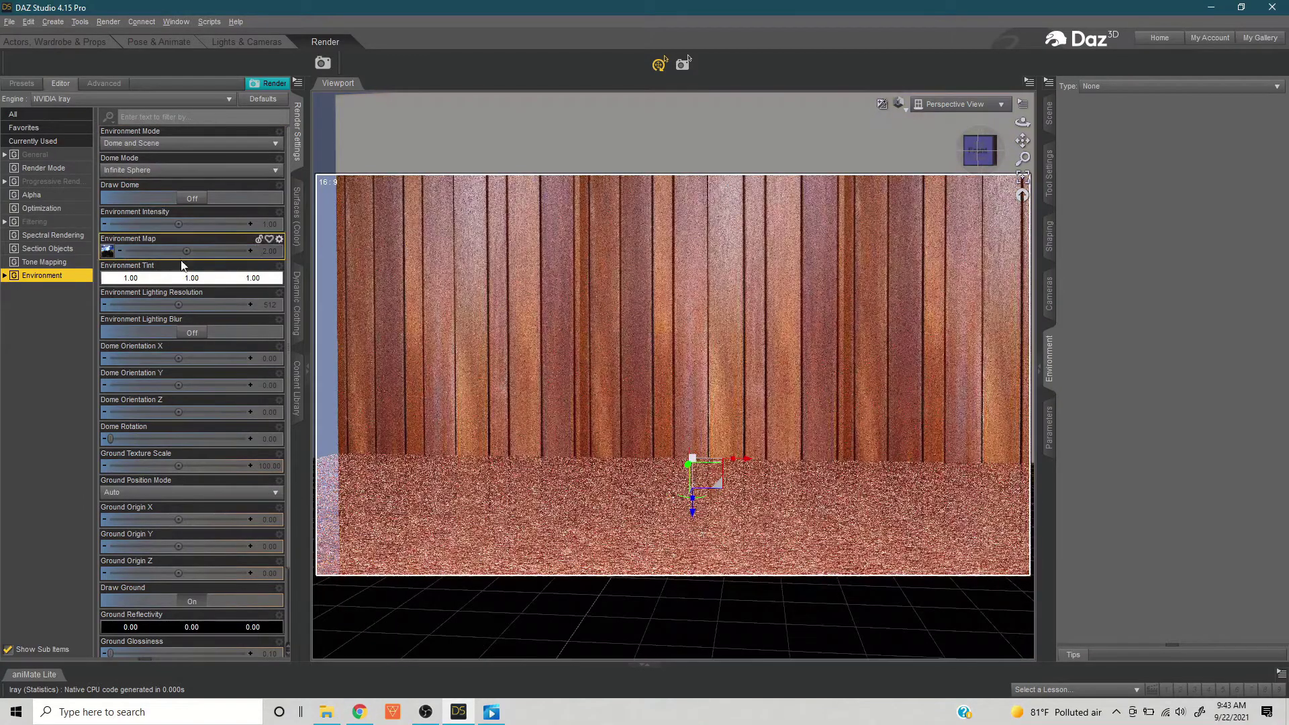
- Load cayley_interior_4k.hdr from the HDRI folder as the environment map
{"action": "mouse_move", "coordinate": [109, 258]}
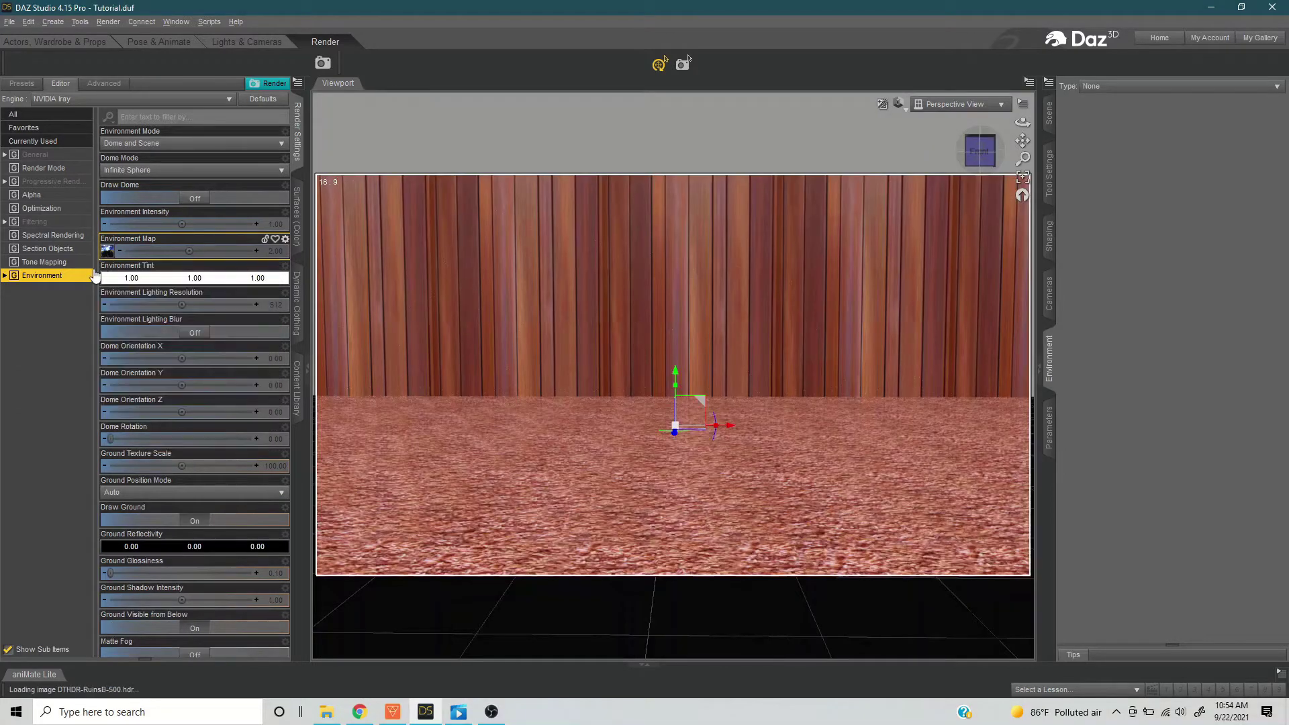
{"action": "left_click", "coordinate": [104, 253]}
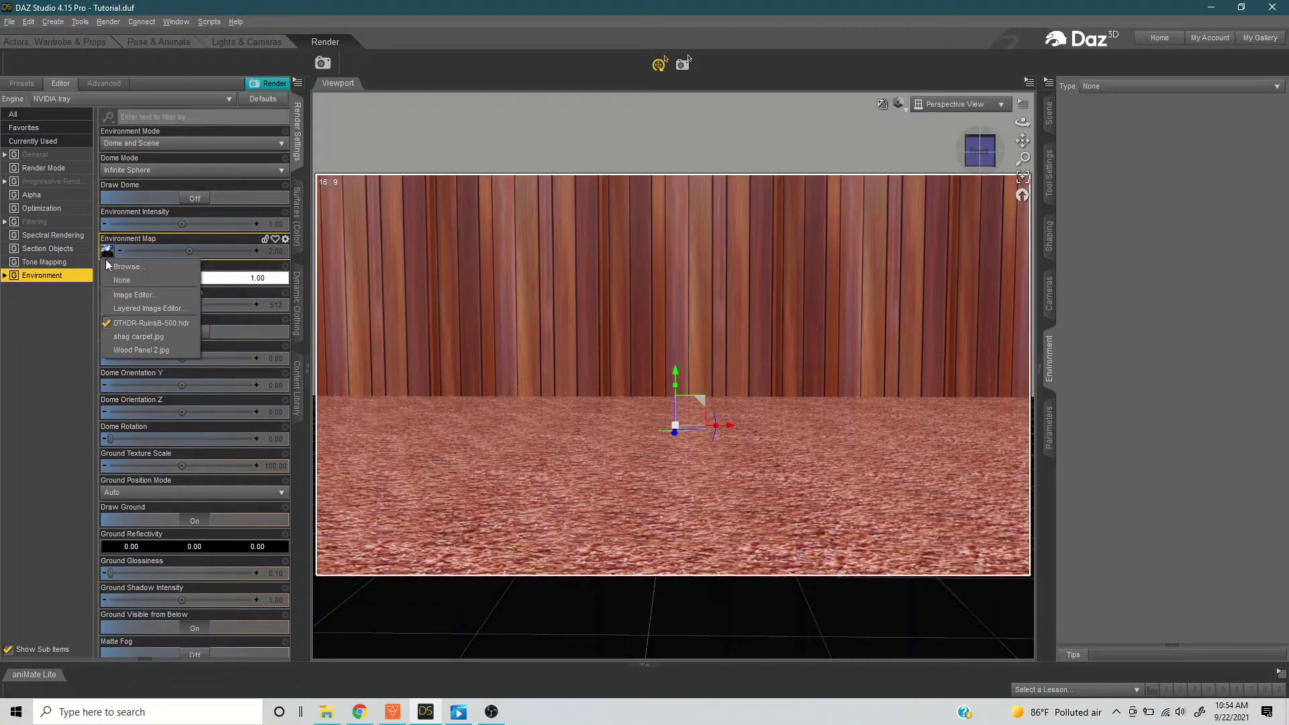
{"action": "left_click", "coordinate": [112, 268]}
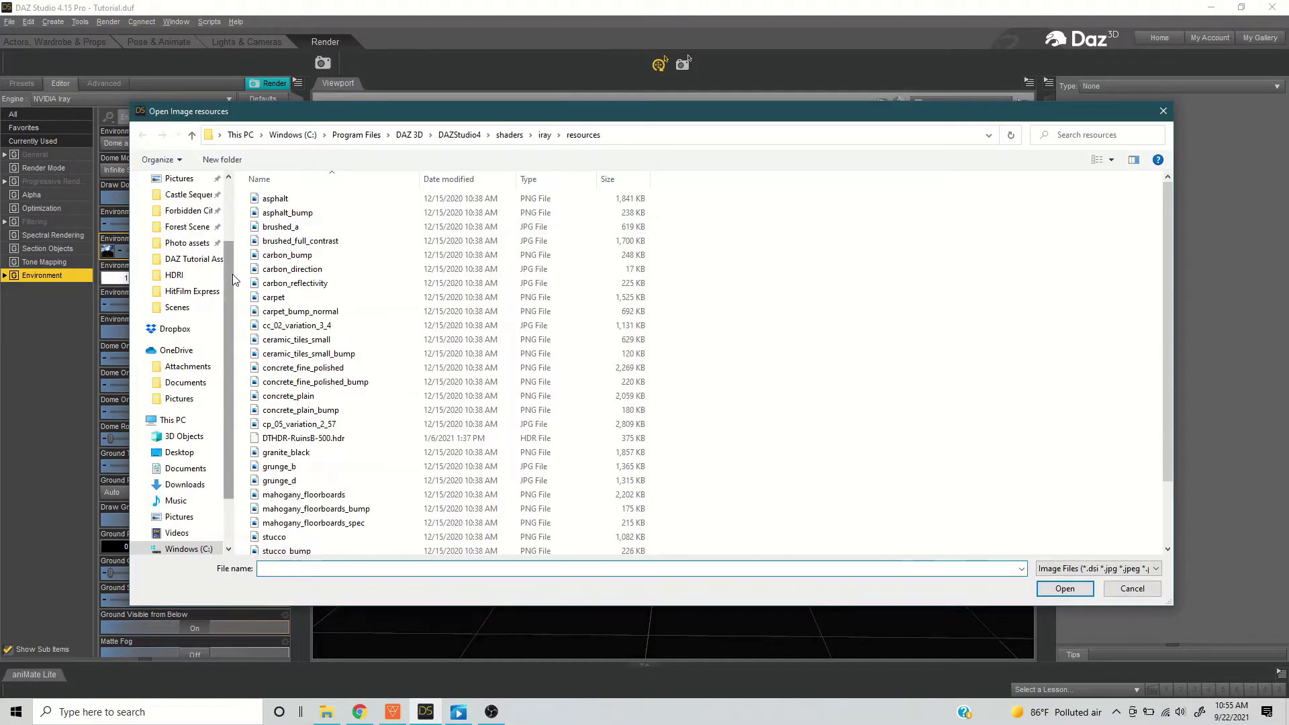
{"action": "scroll", "coordinate": [339, 296], "scroll_direction": "down", "scroll_amount": 2}
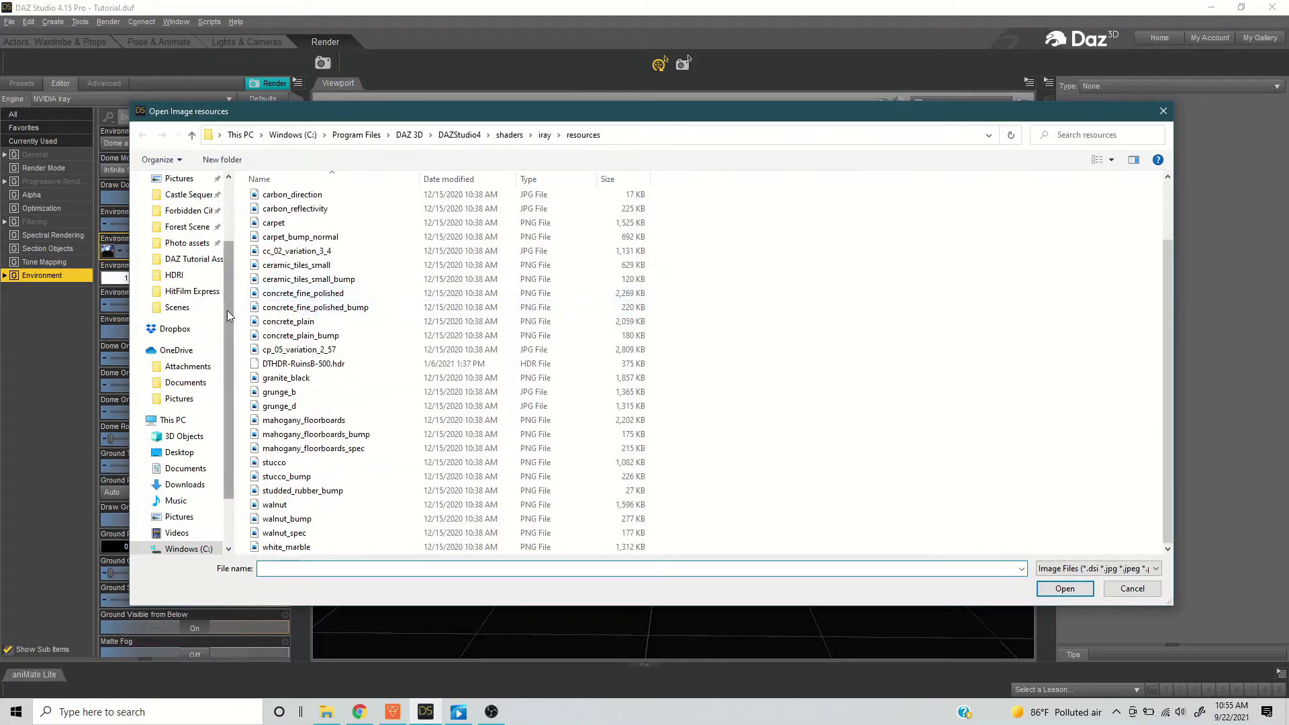
{"action": "left_click_drag", "start_coordinate": [227, 310], "coordinate": [220, 351]}
{"action": "scroll", "coordinate": [217, 385], "scroll_direction": "up", "scroll_amount": 3}
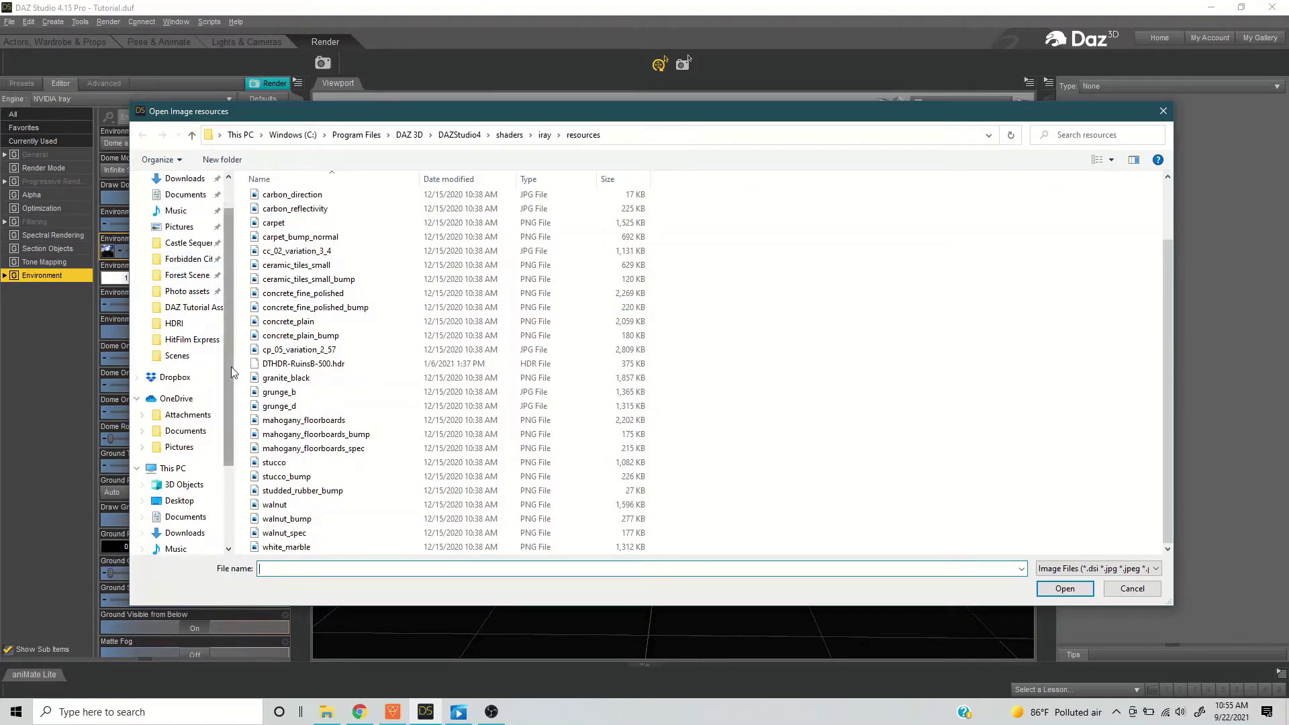
{"action": "left_click_drag", "start_coordinate": [229, 362], "coordinate": [226, 412]}
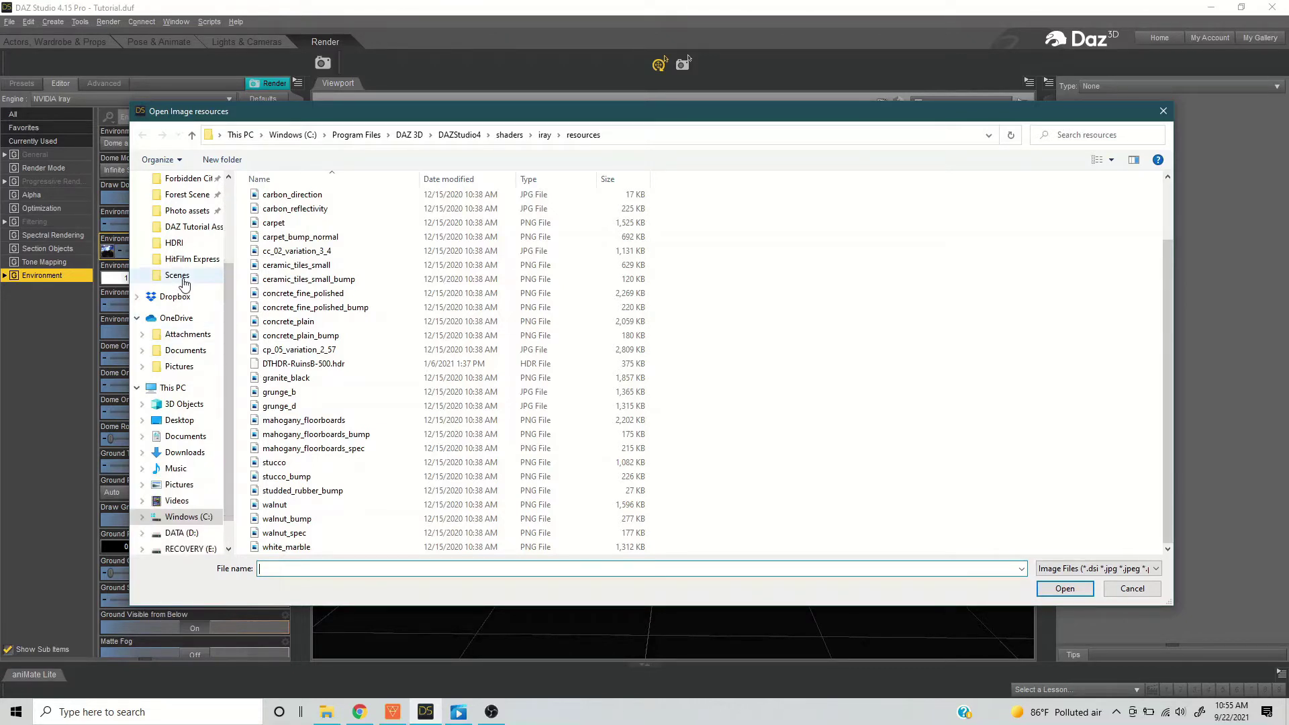
{"action": "left_click", "coordinate": [206, 260]}
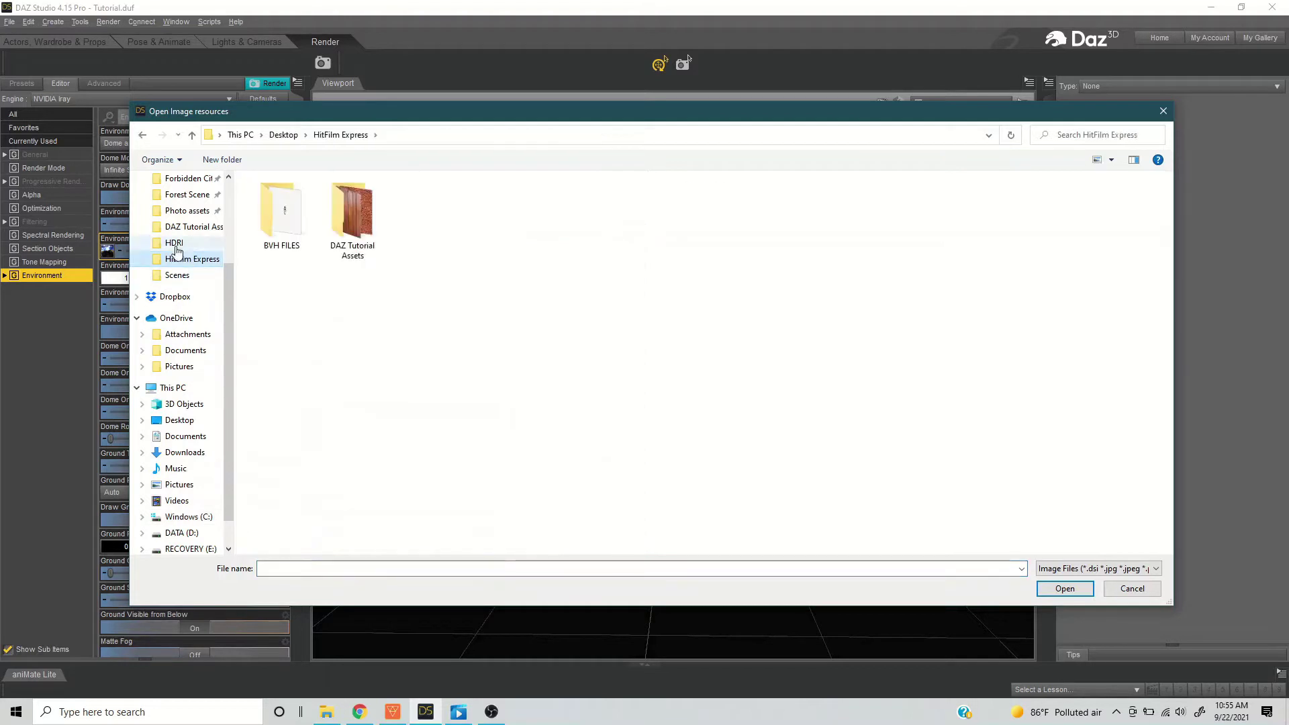
{"action": "left_click", "coordinate": [197, 229]}
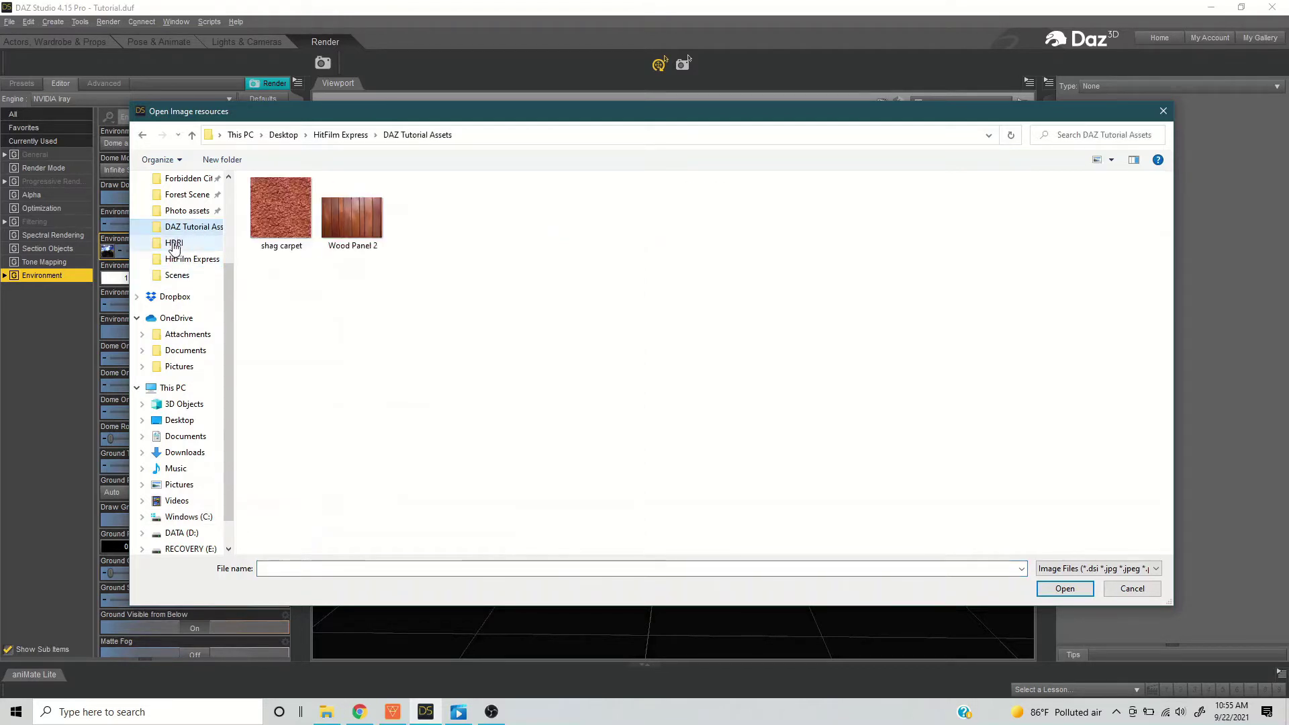
{"action": "left_click", "coordinate": [174, 245]}
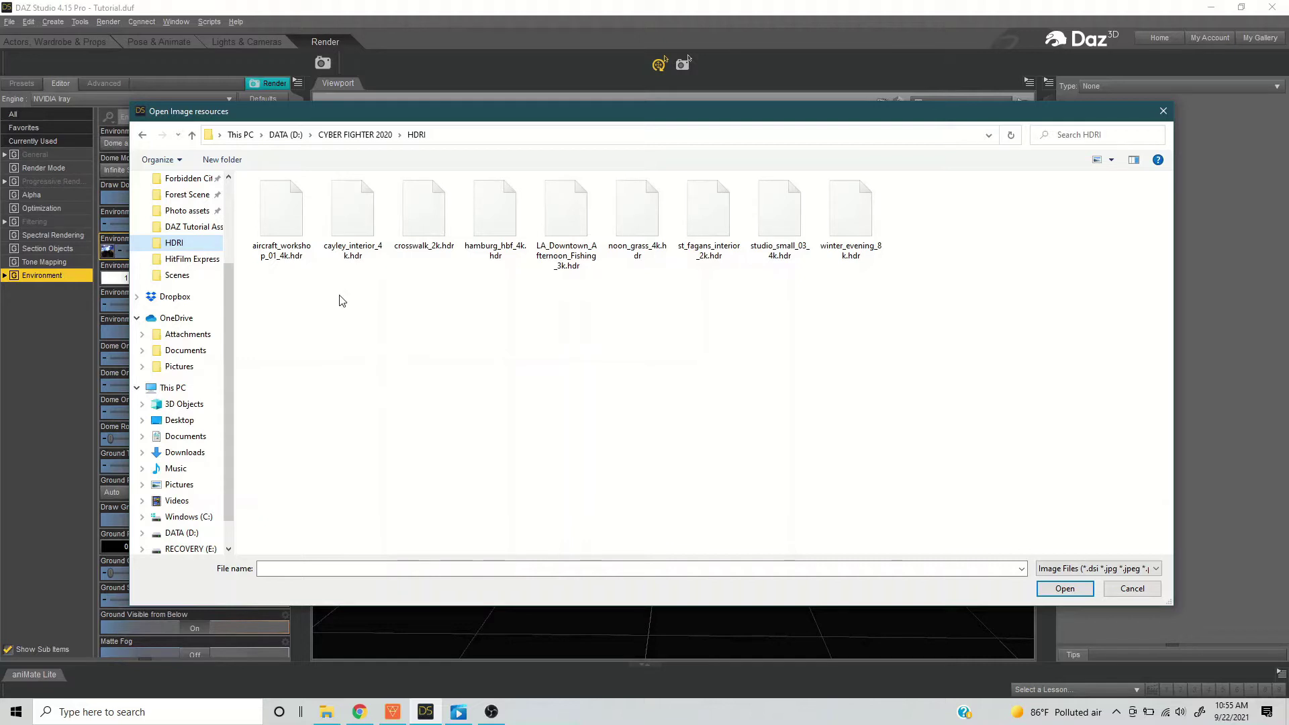
{"action": "double_click", "coordinate": [344, 213]}
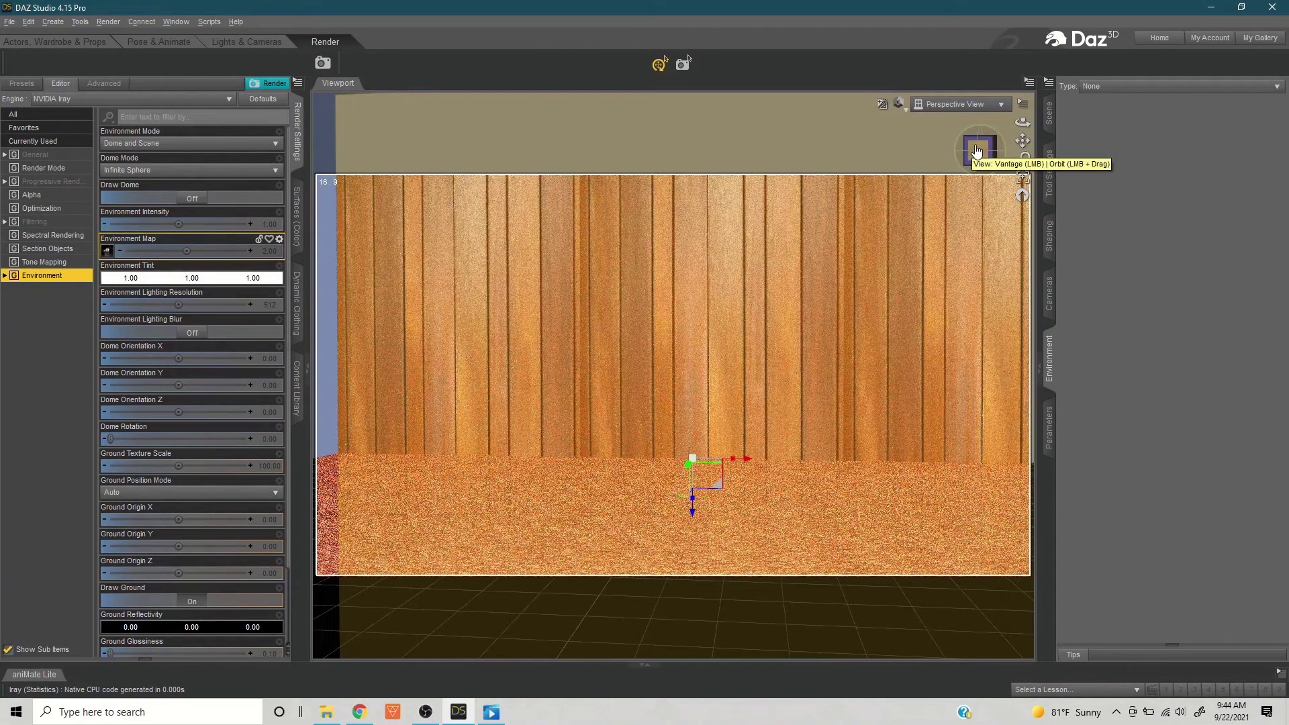
- Examine the HDRI lighting on the wall and carpet from different angles, and look through the remaining environment settings
{"action": "left_click", "coordinate": [978, 153]}
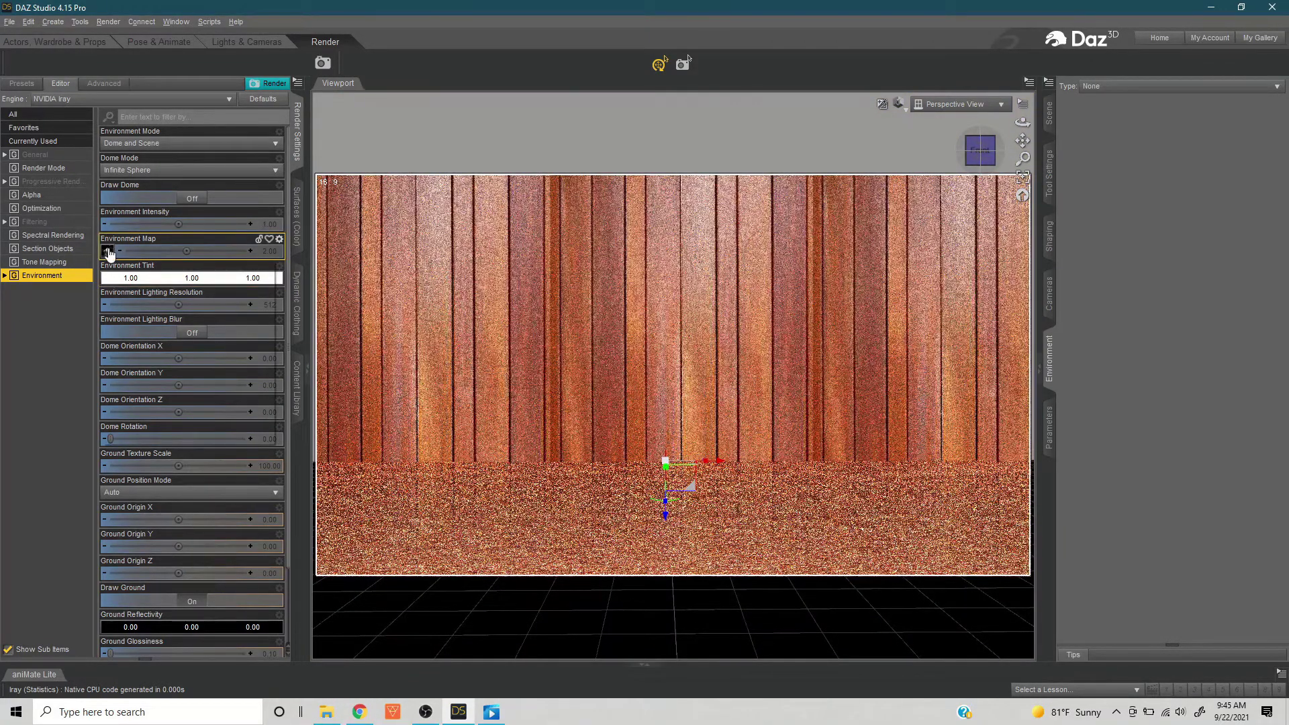
{"action": "mouse_move", "coordinate": [109, 254]}
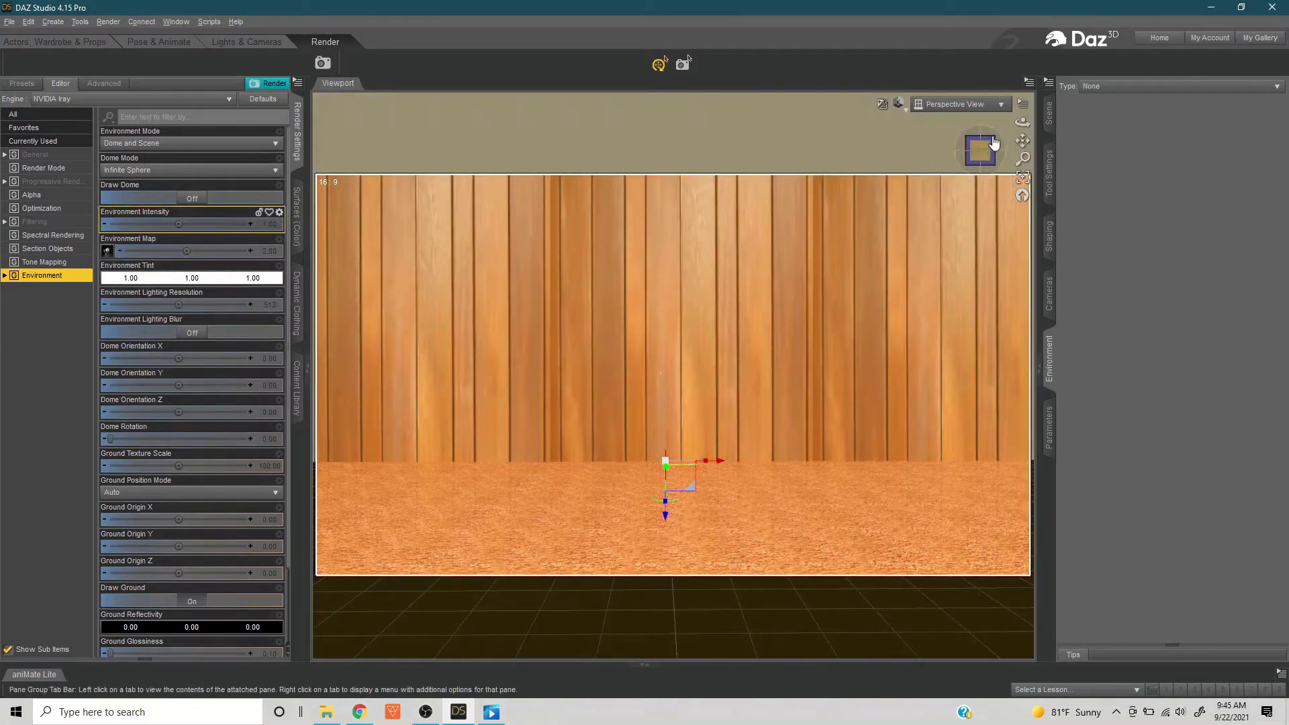
{"action": "left_click_drag", "start_coordinate": [980, 150], "coordinate": [987, 152]}
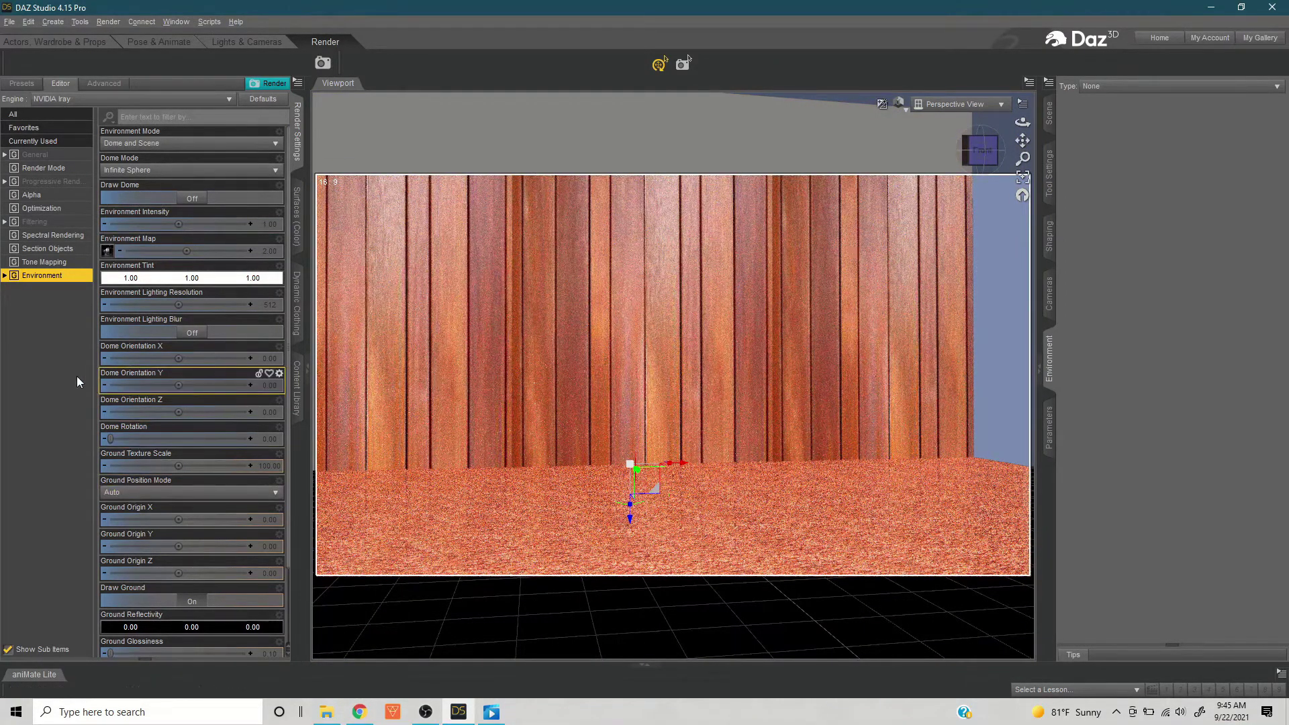
{"action": "scroll", "coordinate": [175, 477], "scroll_direction": "down", "scroll_amount": 3}
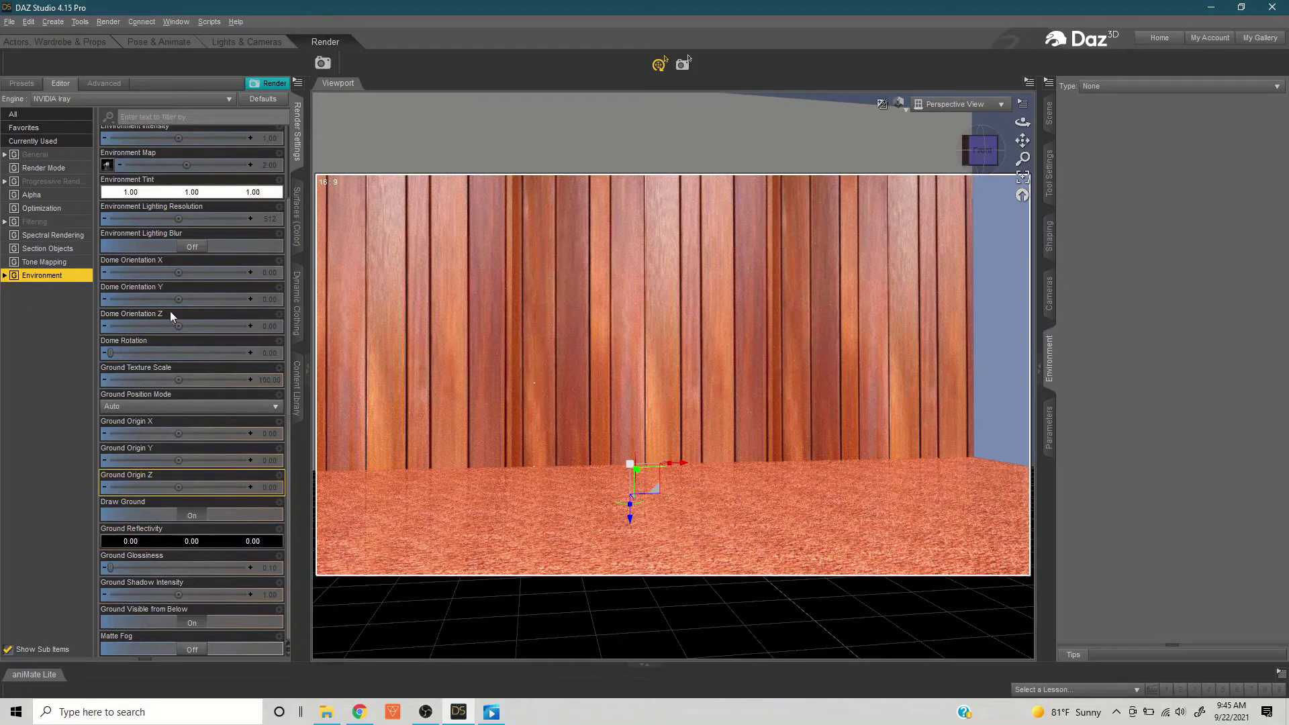
{"action": "scroll", "coordinate": [172, 308], "scroll_direction": "up", "scroll_amount": 3}
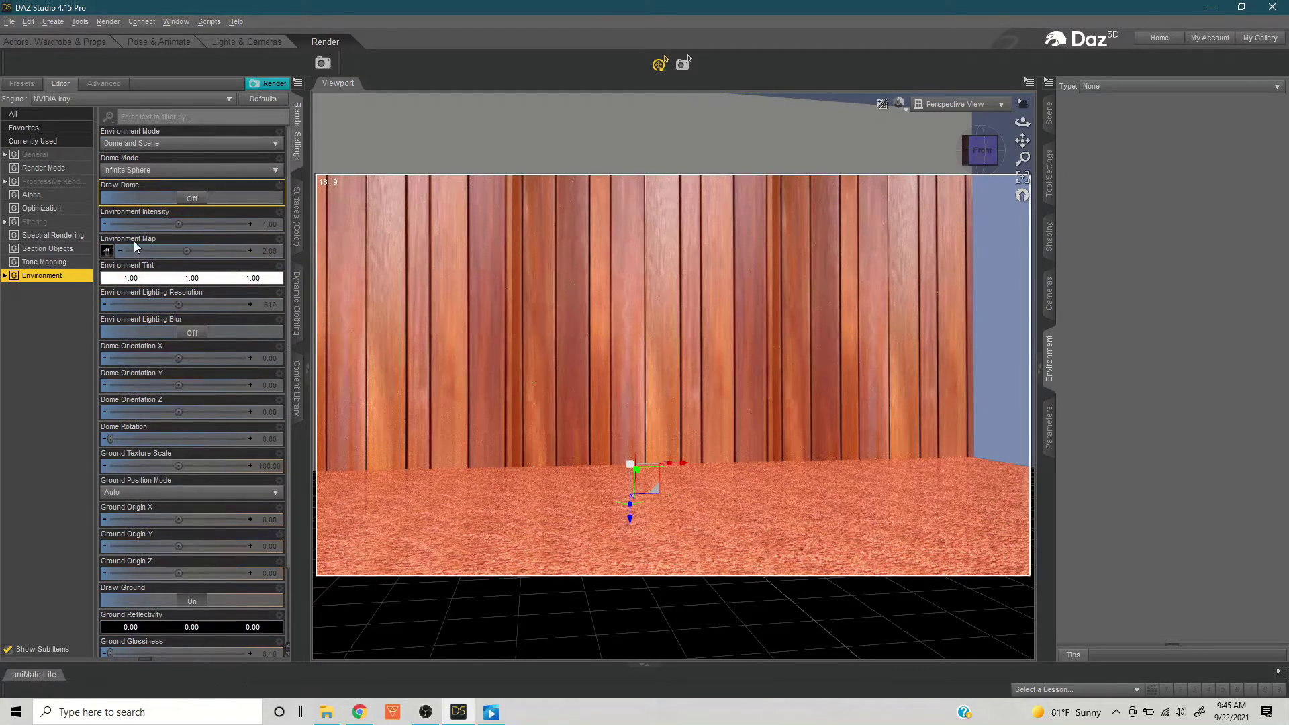
- Turn Draw Dome on to view the HDRI image beyond the wall's edge, and switch it off again
{"action": "left_click", "coordinate": [988, 158]}
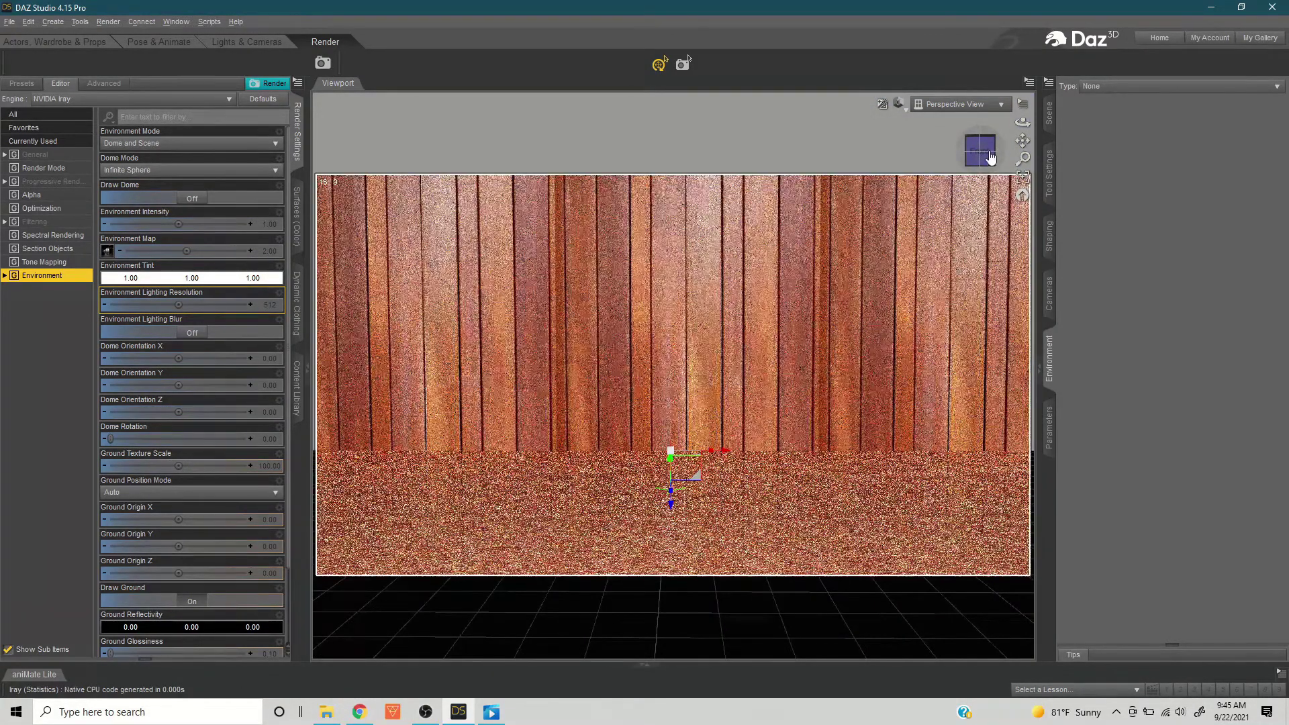
{"action": "left_click_drag", "start_coordinate": [990, 156], "coordinate": [925, 172]}
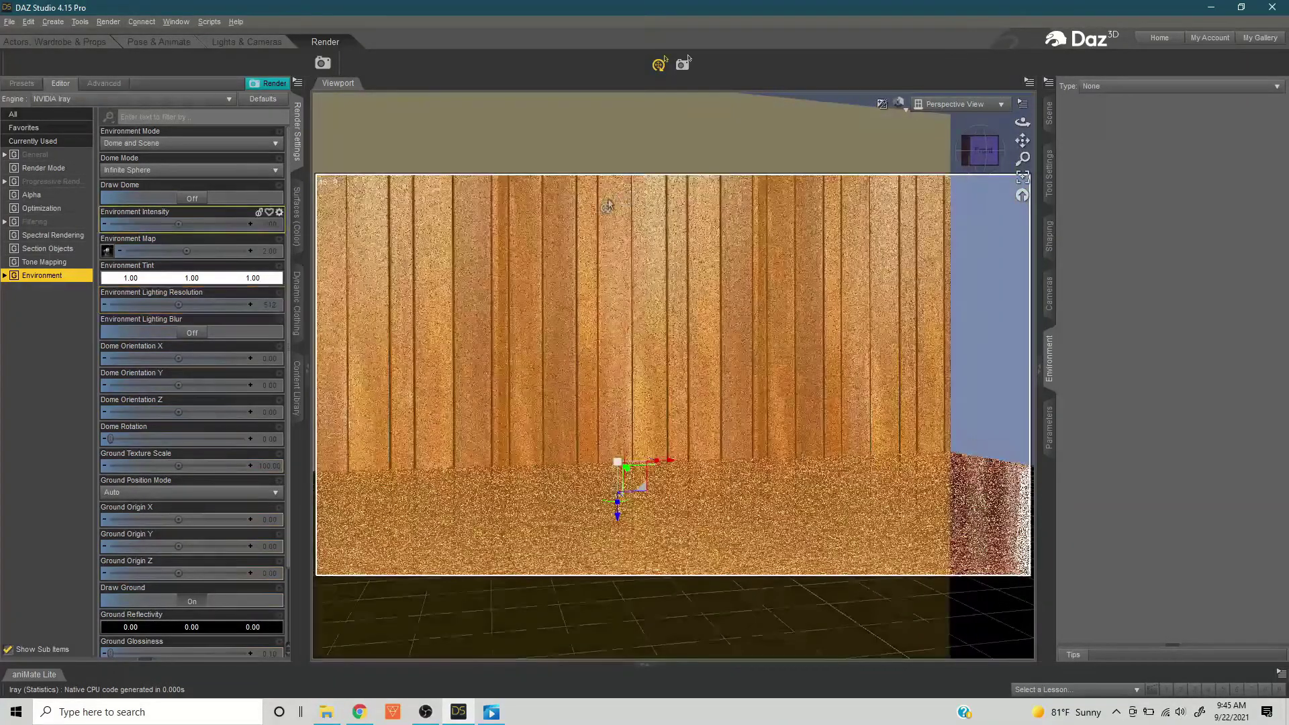
{"action": "left_click", "coordinate": [195, 200]}
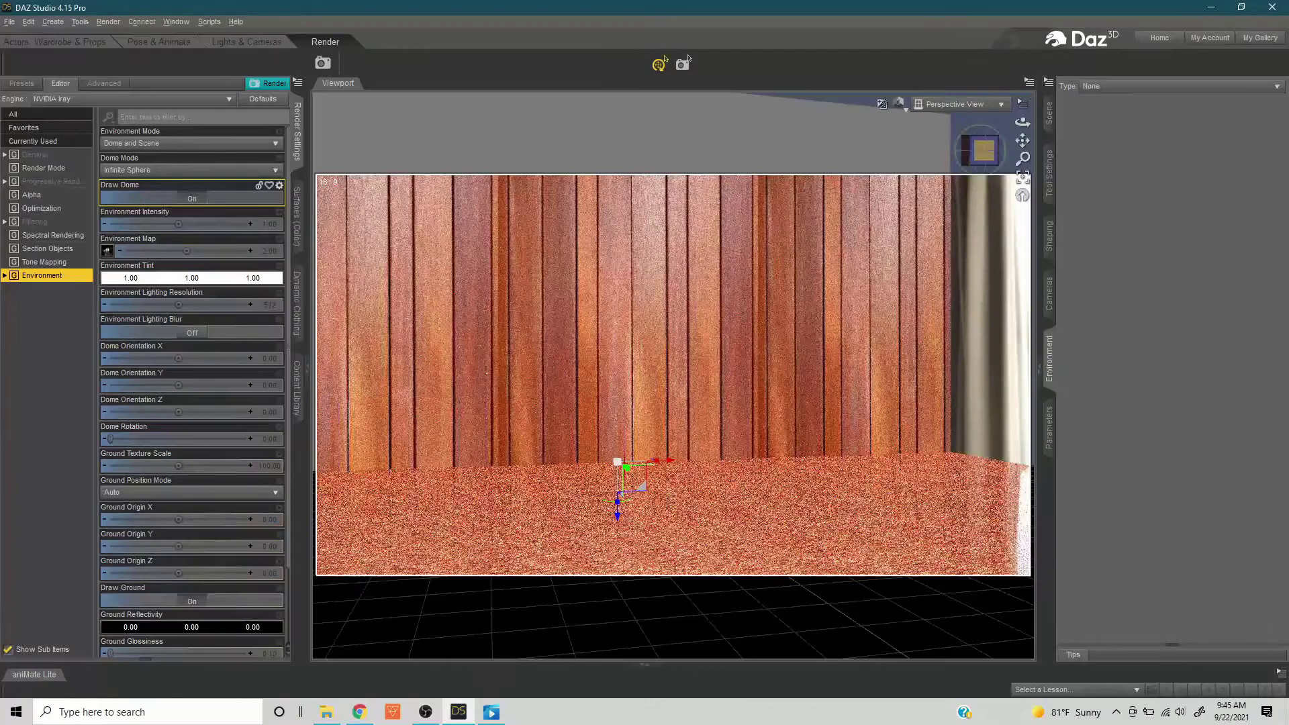
{"action": "left_click_drag", "start_coordinate": [985, 150], "coordinate": [1023, 150]}
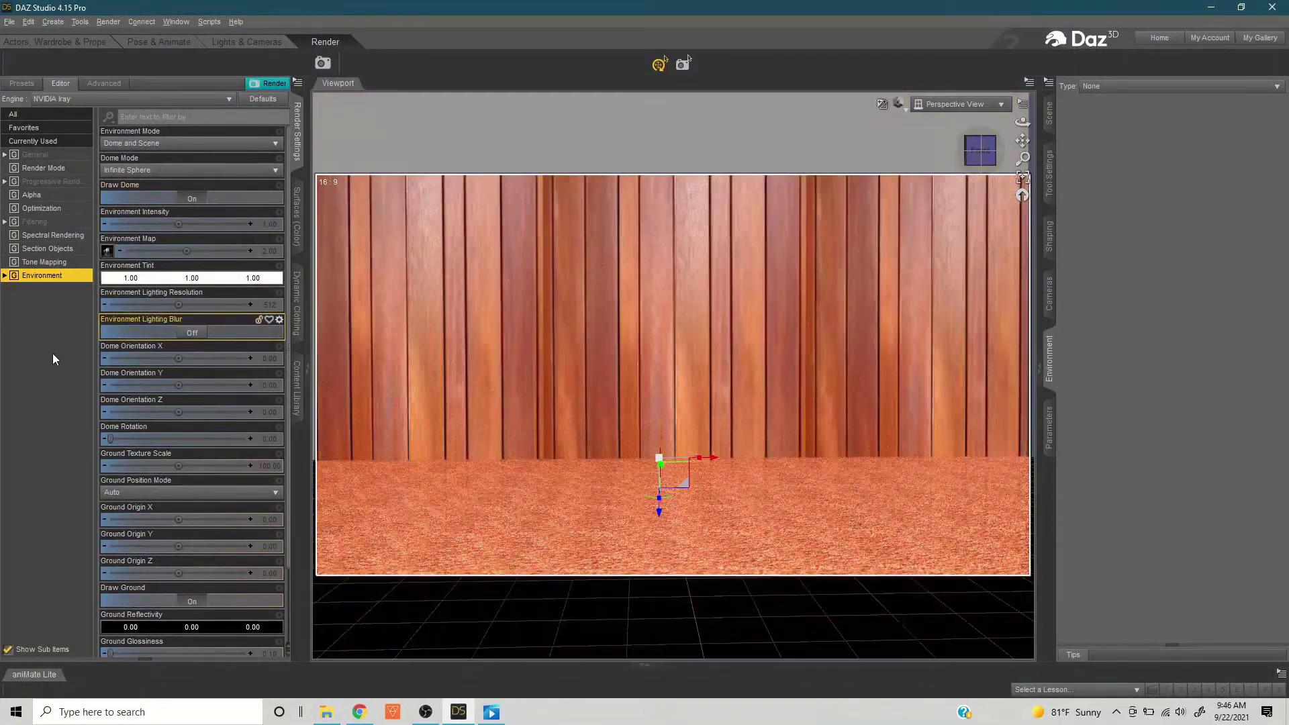
{"action": "left_click", "coordinate": [186, 201]}
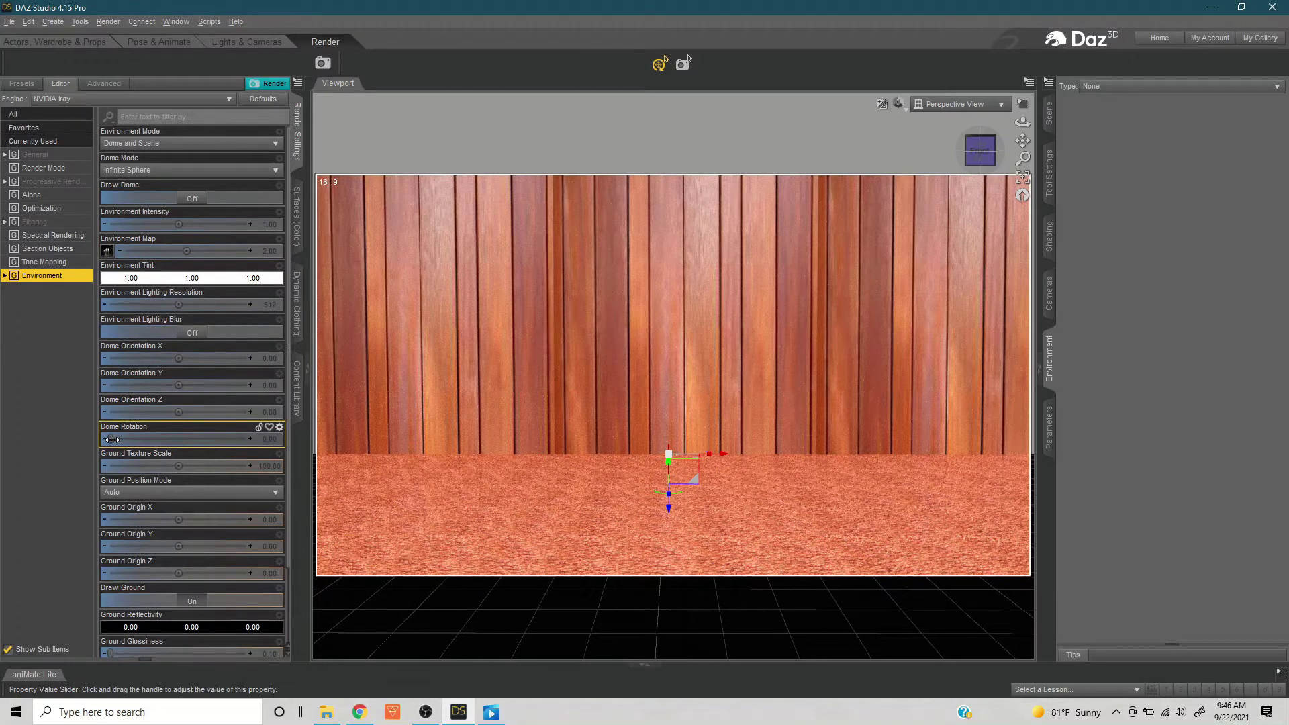
- Try dome rotations of 45 and 90 to compare how the HDRI light falls on the wall
{"action": "left_click", "coordinate": [267, 438]}
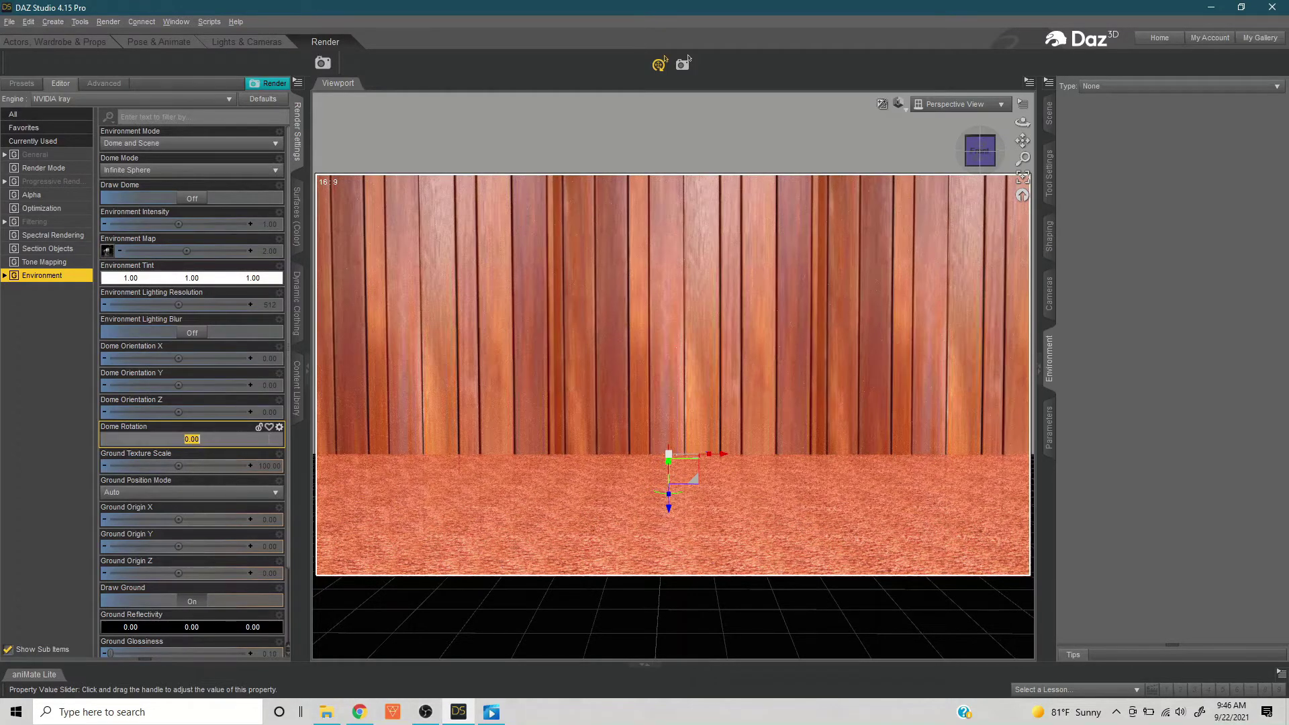
{"action": "type", "text": "45"}
{"action": "key", "text": "Return"}
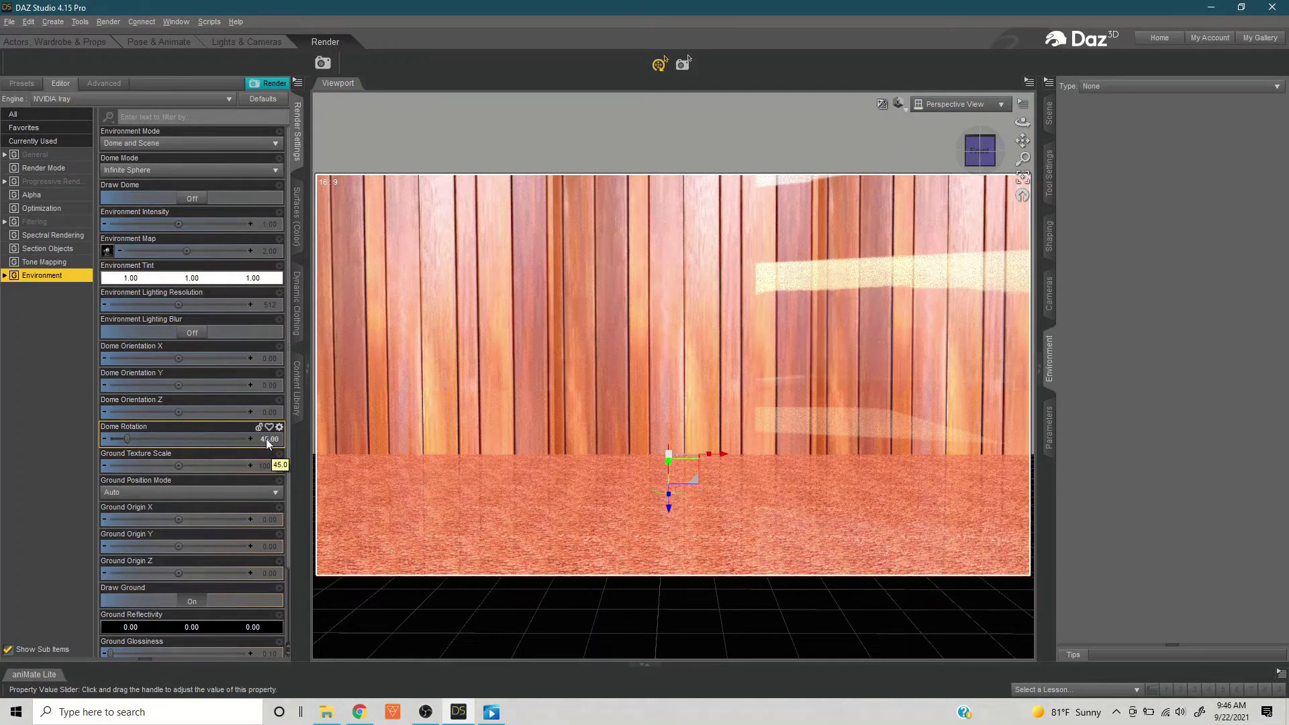
{"action": "left_click", "coordinate": [264, 442]}
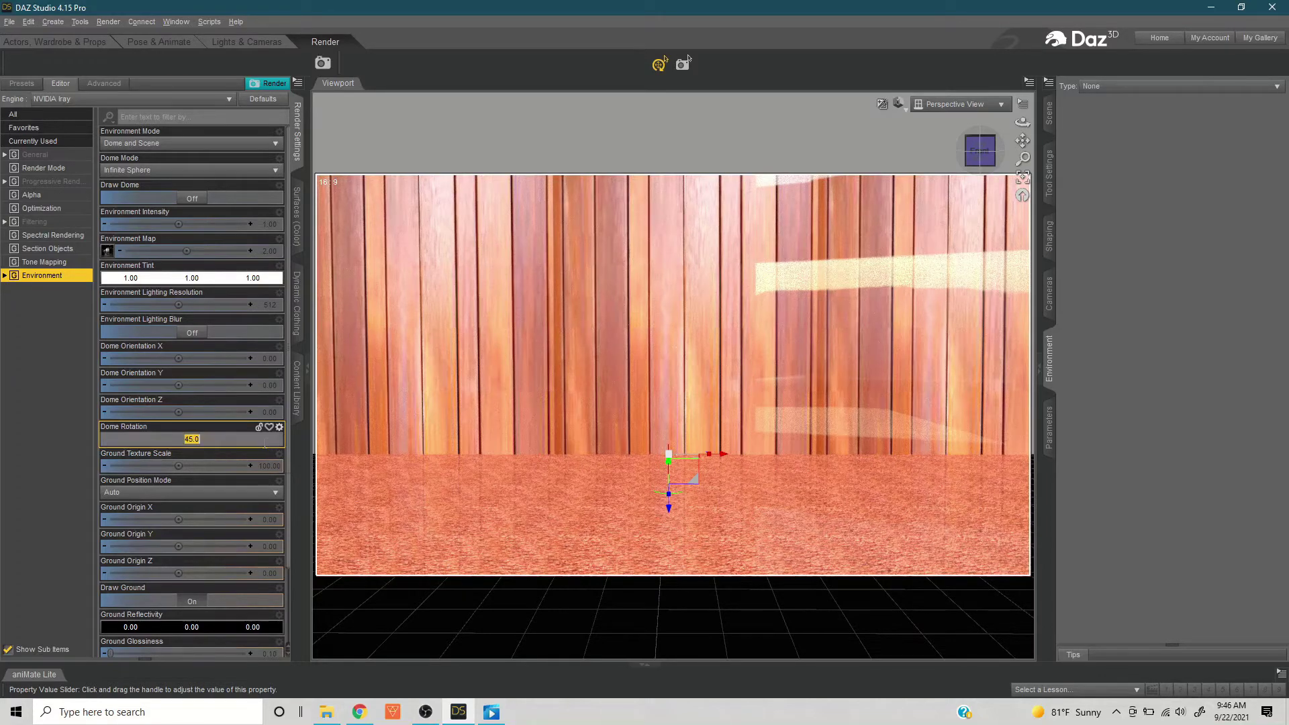
{"action": "type", "text": "90"}
{"action": "key", "text": "Return"}
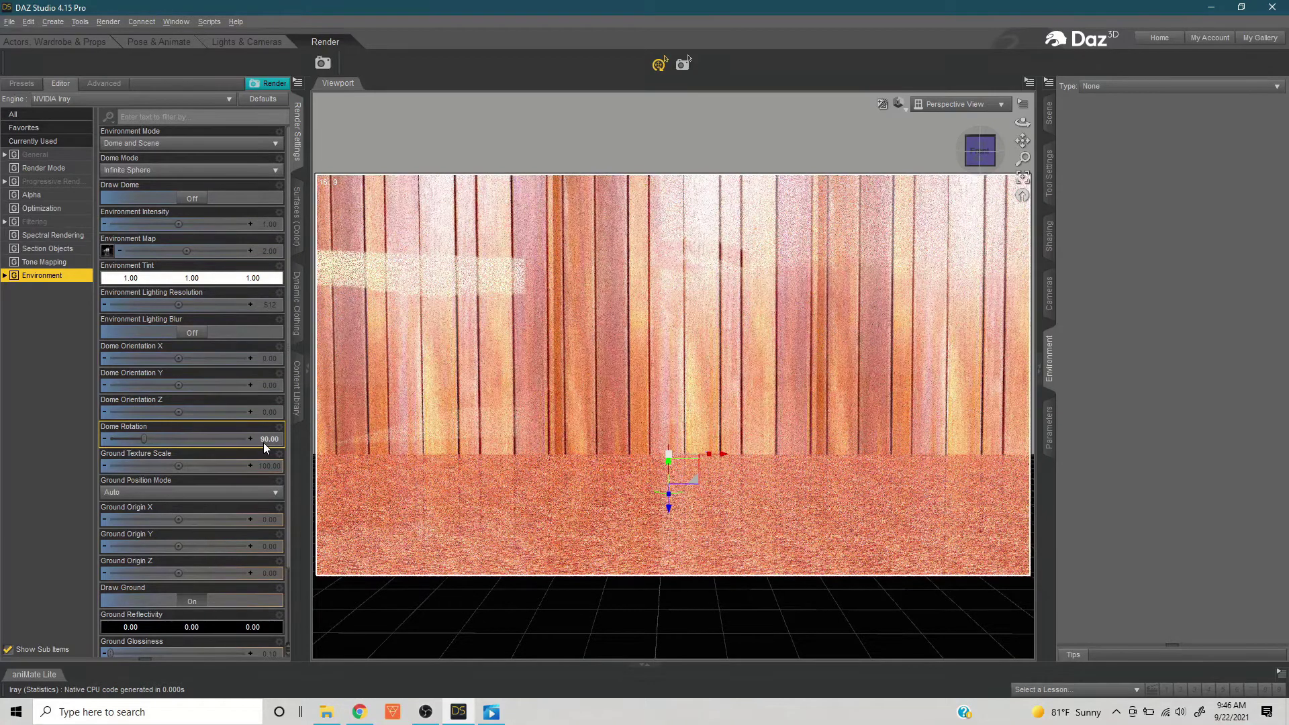
- Set the dome rotation to 180
{"action": "left_click", "coordinate": [264, 441]}
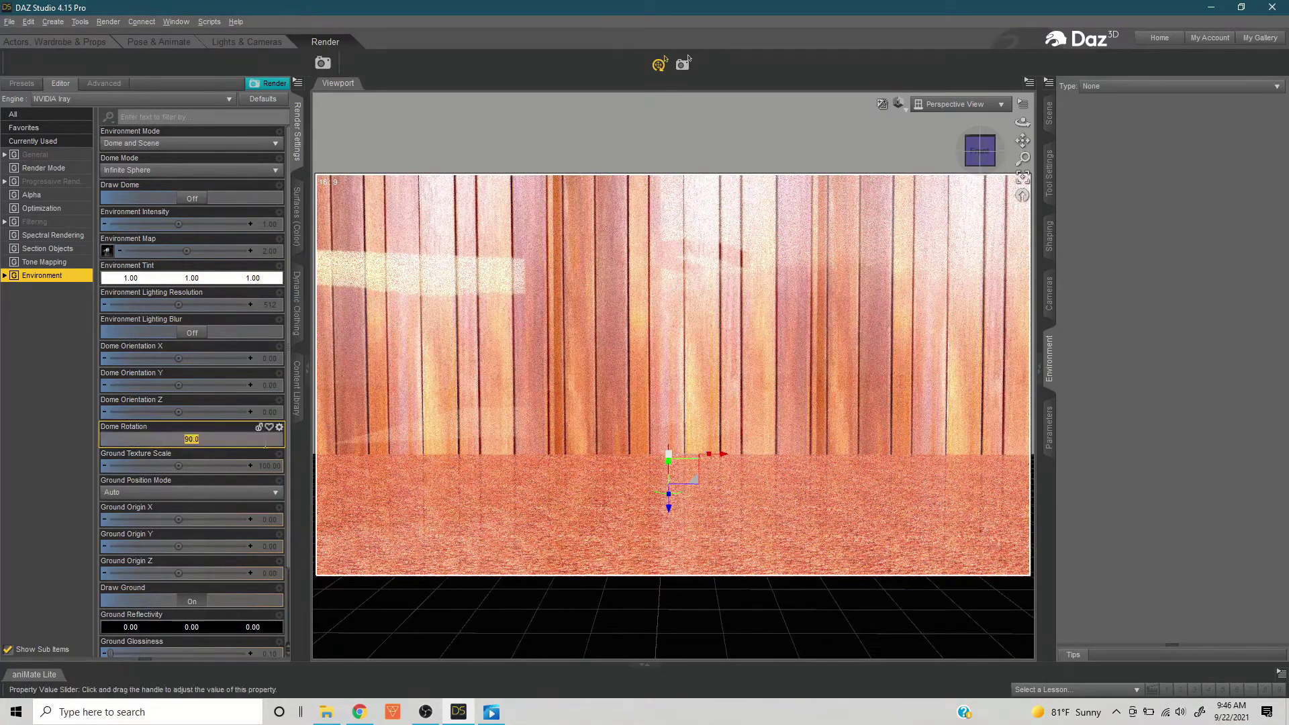
{"action": "type", "text": "180"}
{"action": "key", "text": "Return"}
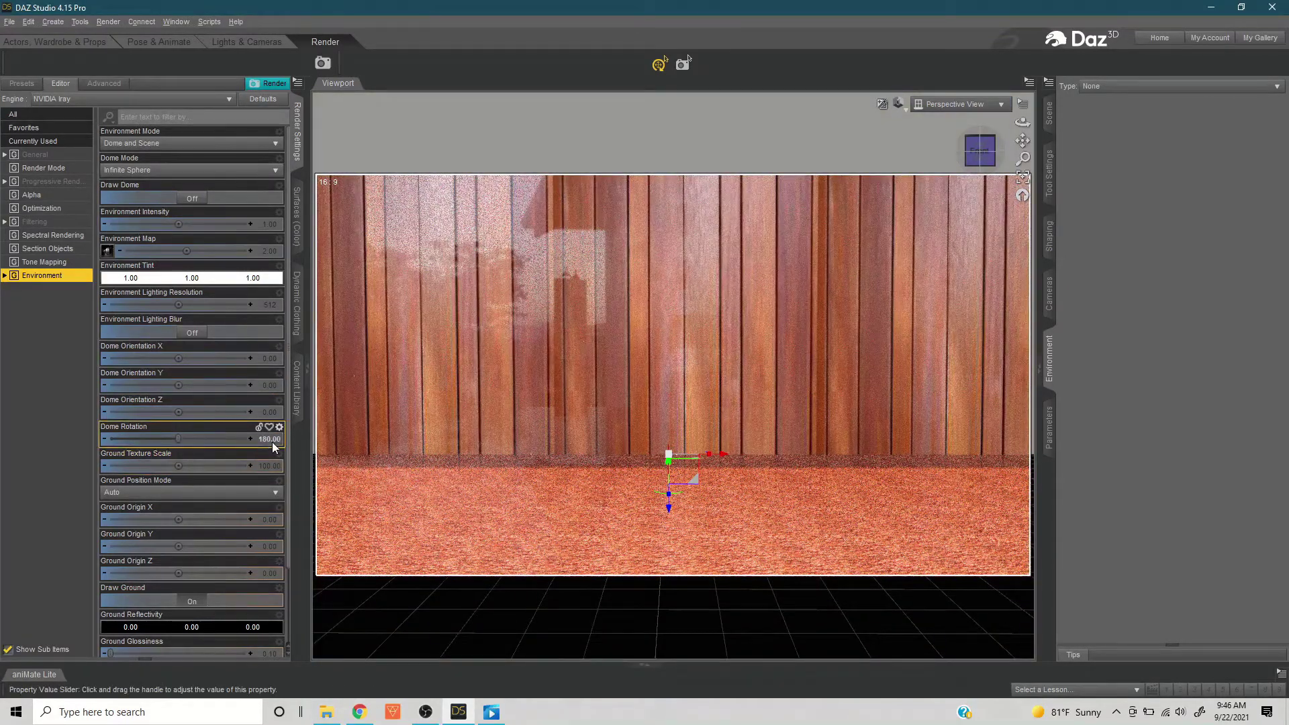
- Set the dome rotation to 0
{"action": "double_click", "coordinate": [272, 442]}
{"action": "type", "text": "0"}
{"action": "key", "text": "Return"}
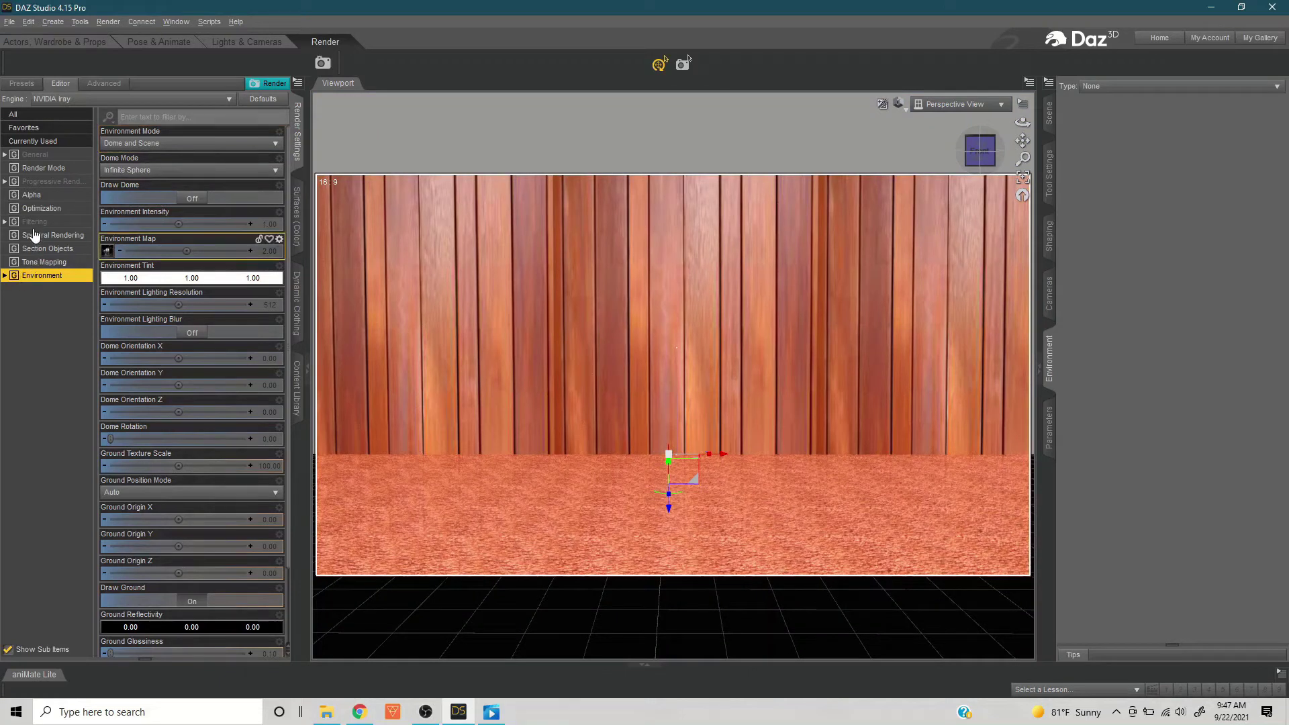
- Set Max Samples to 100 in the Progressive Rendering settings
{"action": "left_click", "coordinate": [45, 182]}
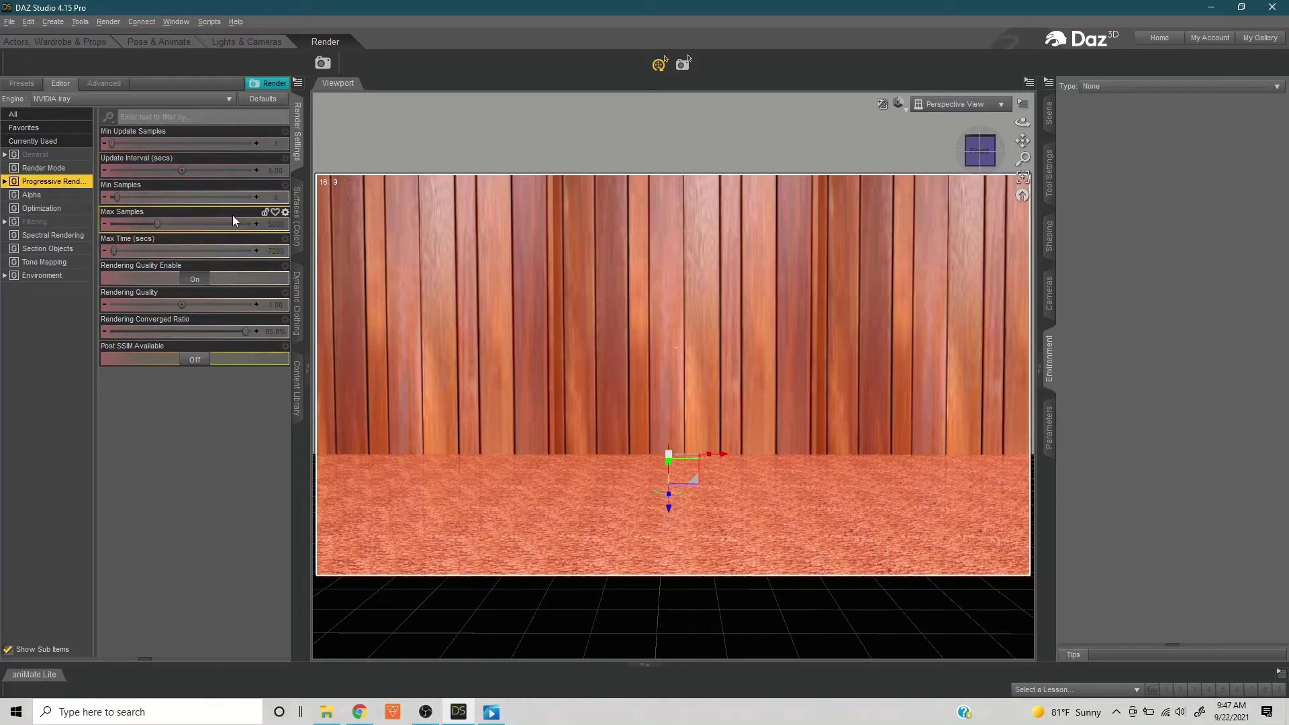
{"action": "left_click", "coordinate": [274, 225]}
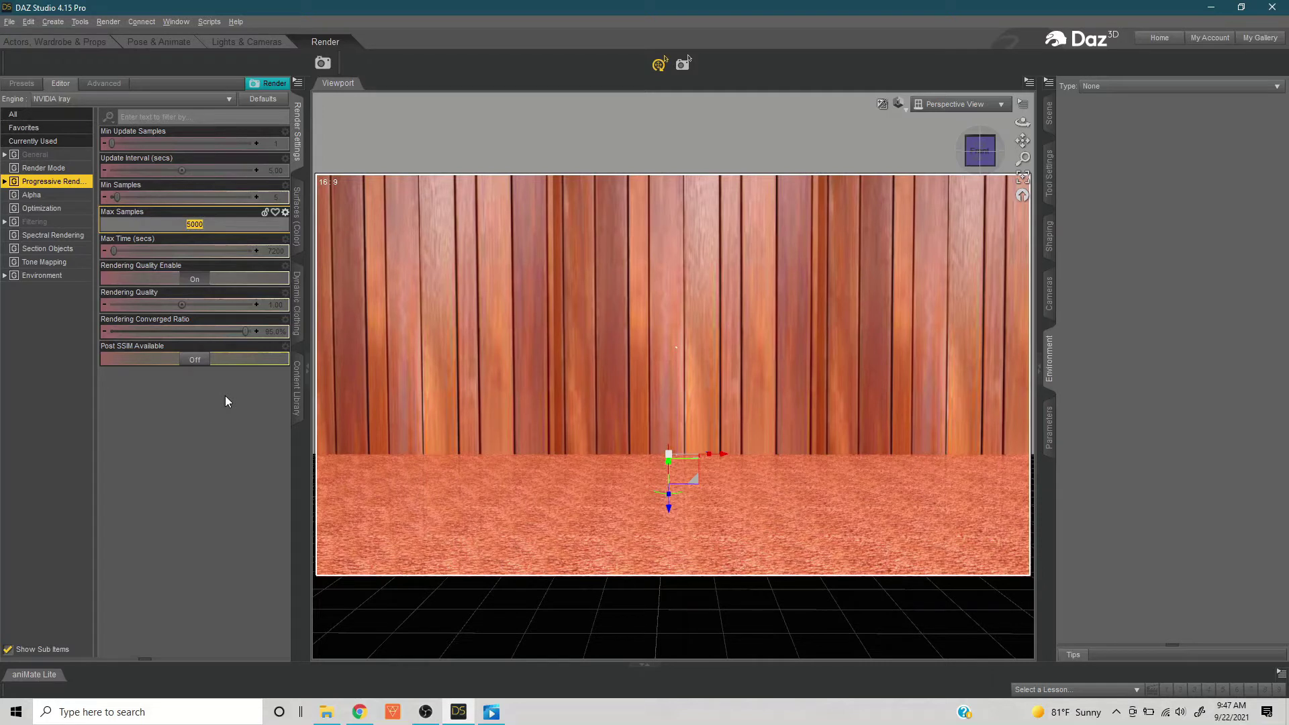
{"action": "type", "text": "100"}
{"action": "key", "text": "Return"}
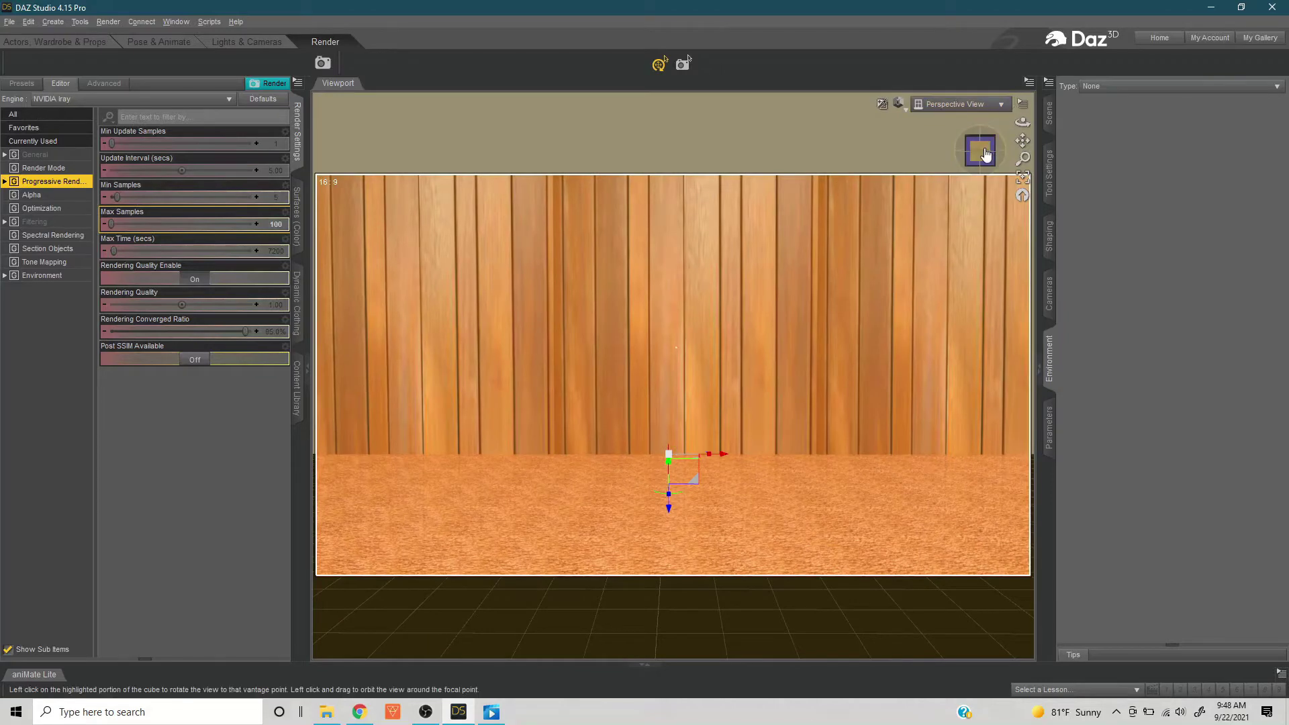
{"action": "left_click_drag", "start_coordinate": [983, 155], "coordinate": [984, 155]}
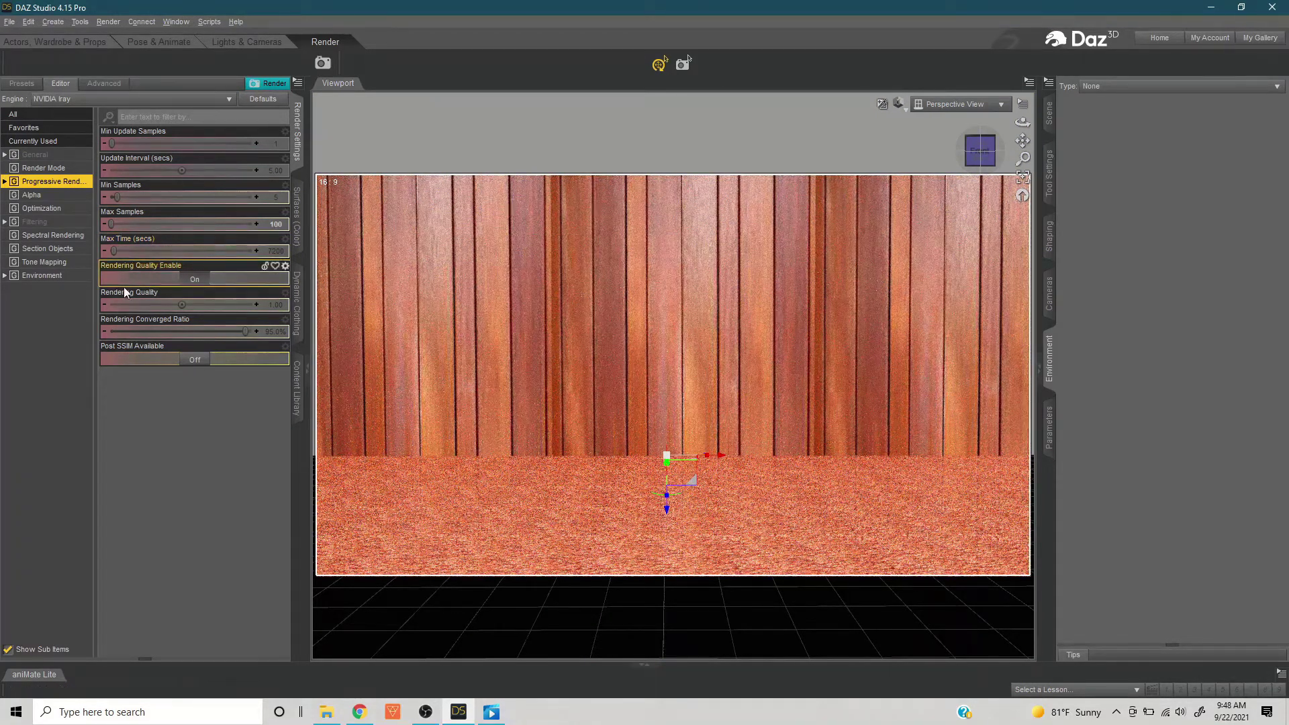
- Try F/Stop values of 5, 3 and 15 in the Tone Mapping settings to compare the scene's brightness
{"action": "left_click", "coordinate": [51, 266]}
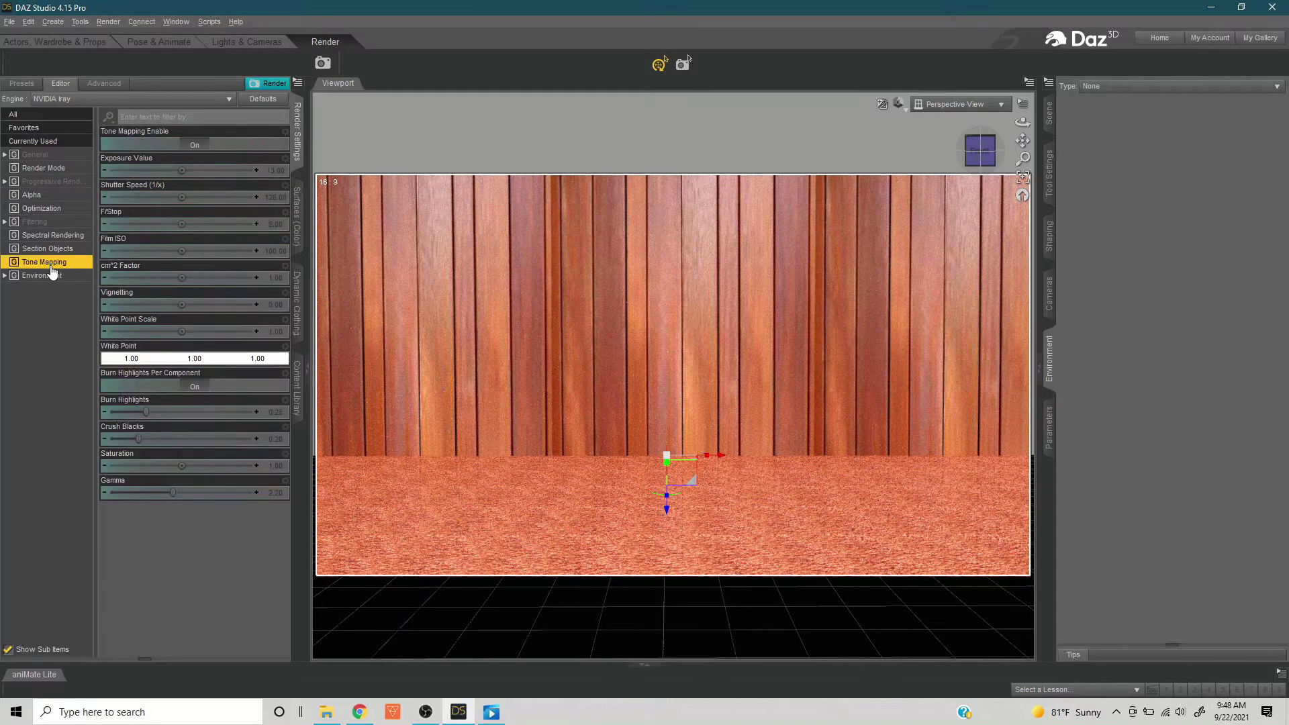
{"action": "double_click", "coordinate": [273, 227]}
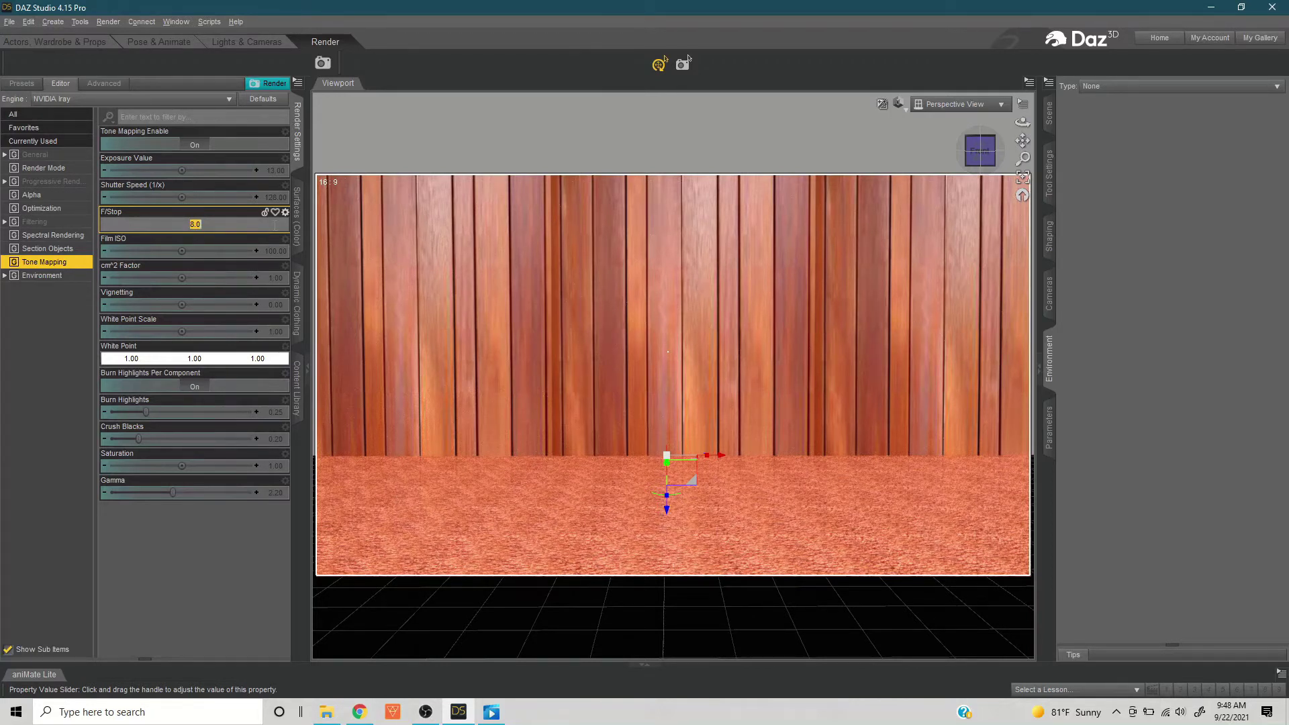
{"action": "type", "text": "5"}
{"action": "key", "text": "Return"}
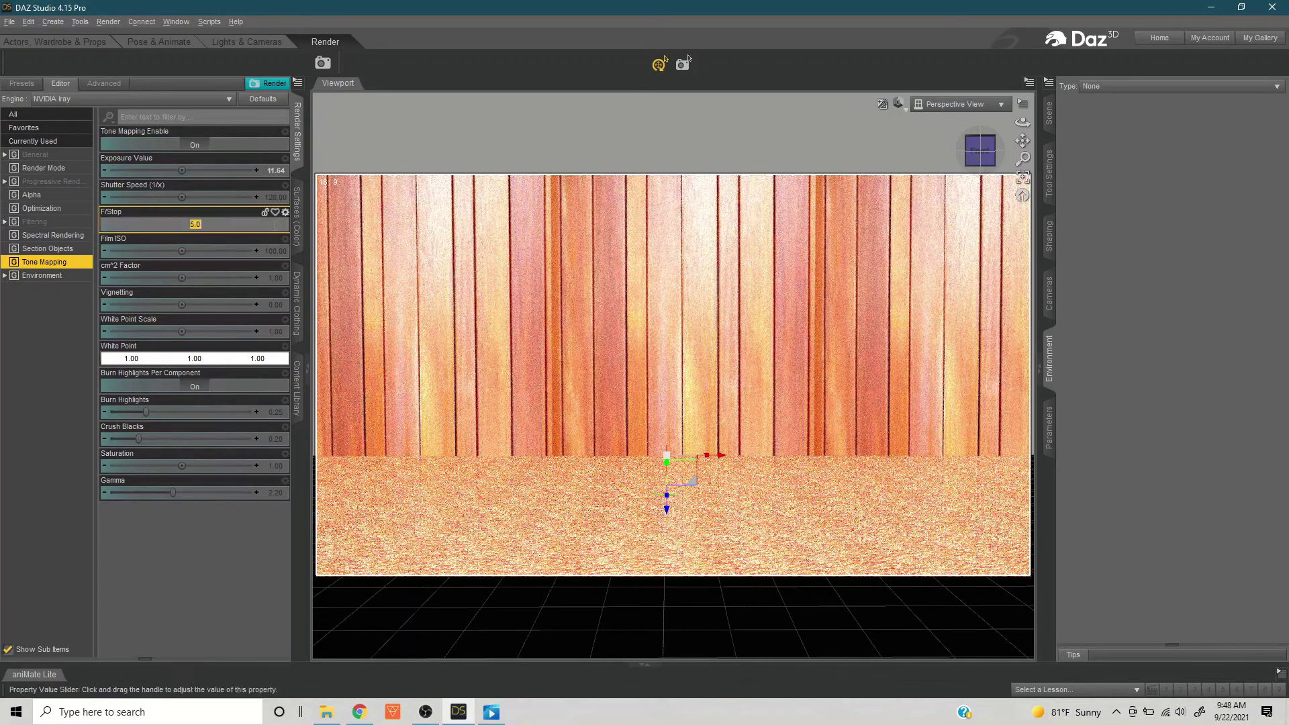
{"action": "type", "text": "3"}
{"action": "key", "text": "Return"}
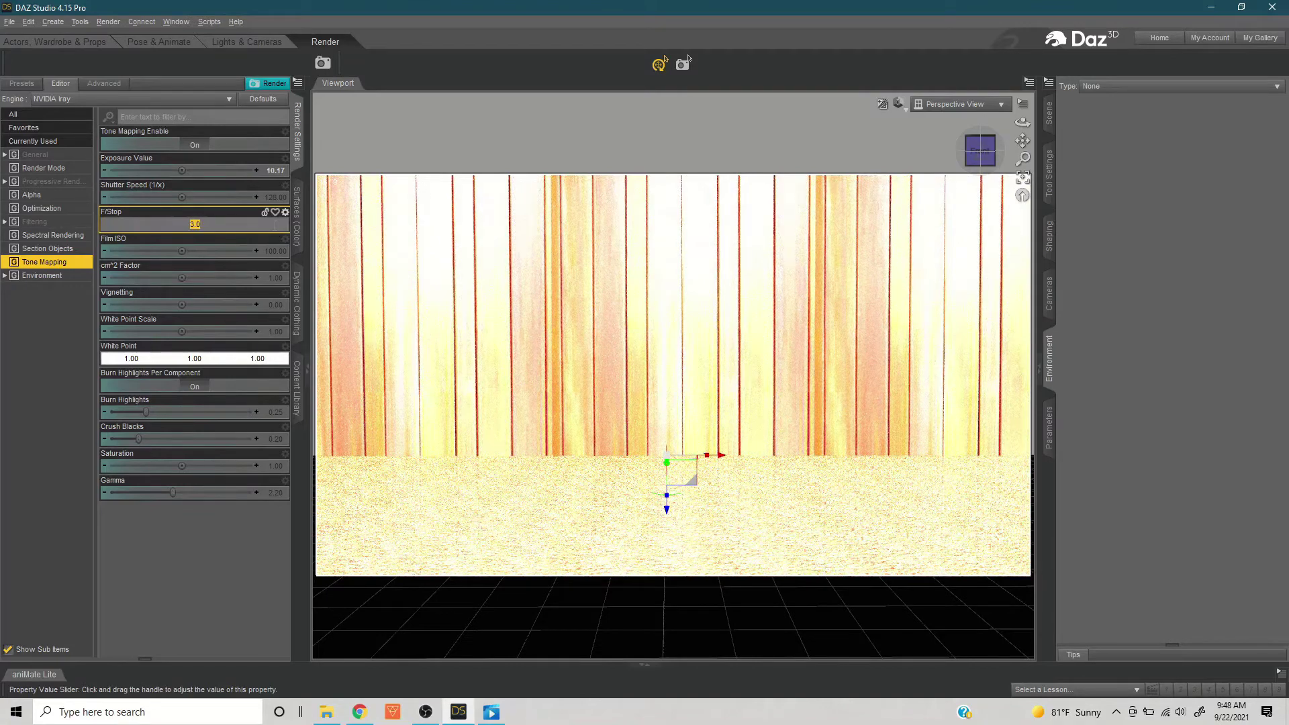
{"action": "type", "text": "15"}
{"action": "key", "text": "Return"}
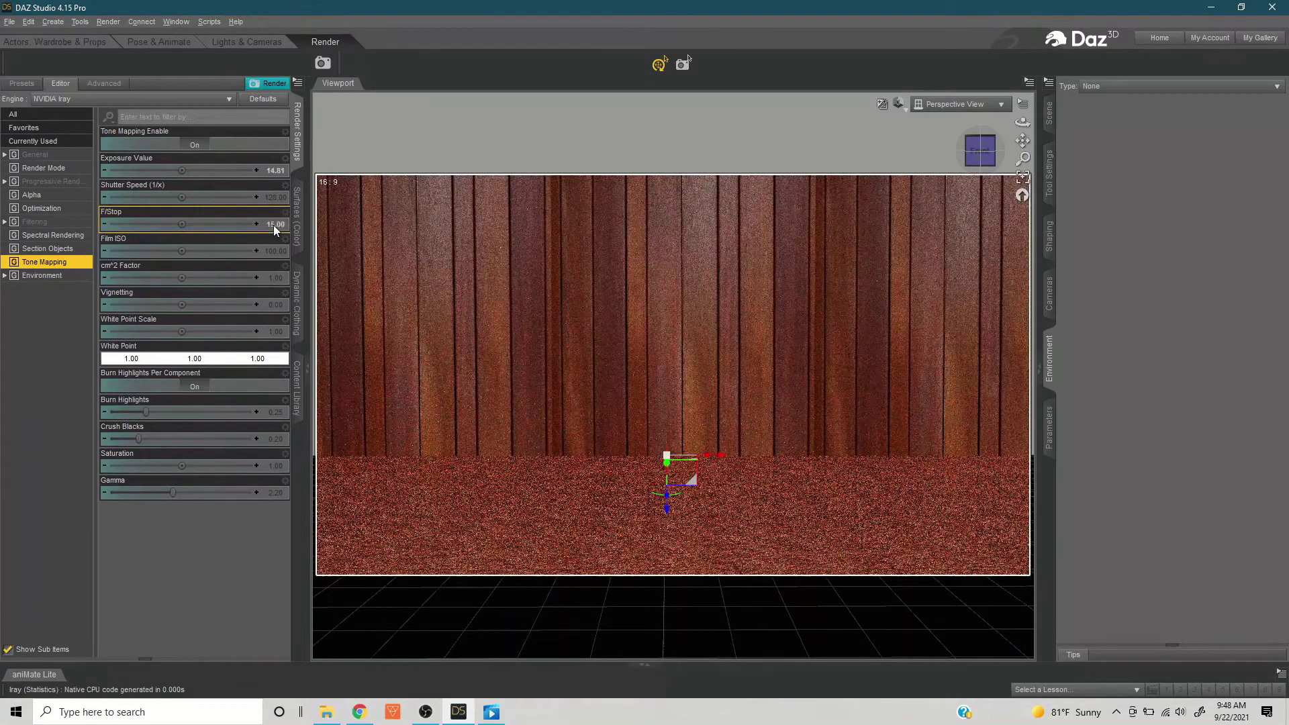
- Set the tone mapping F/Stop to 10
{"action": "left_click", "coordinate": [273, 225]}
{"action": "type", "text": "10"}
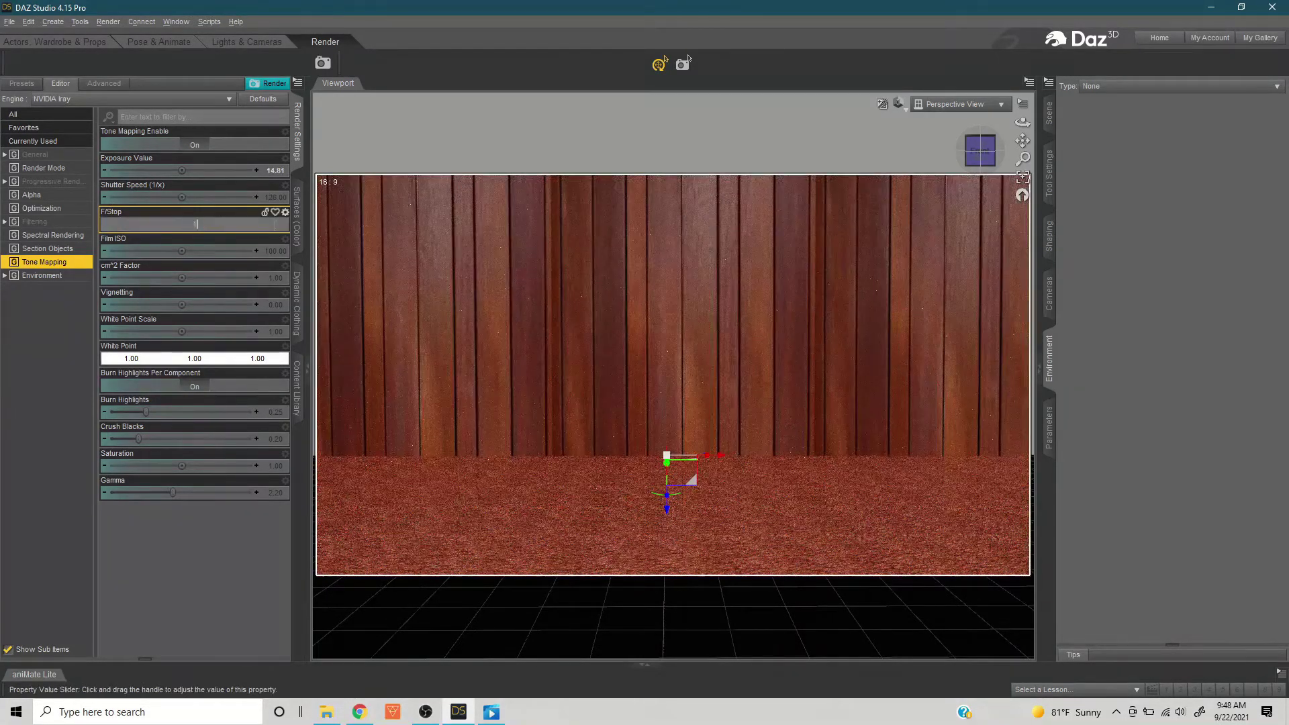
{"action": "key", "text": "Return"}
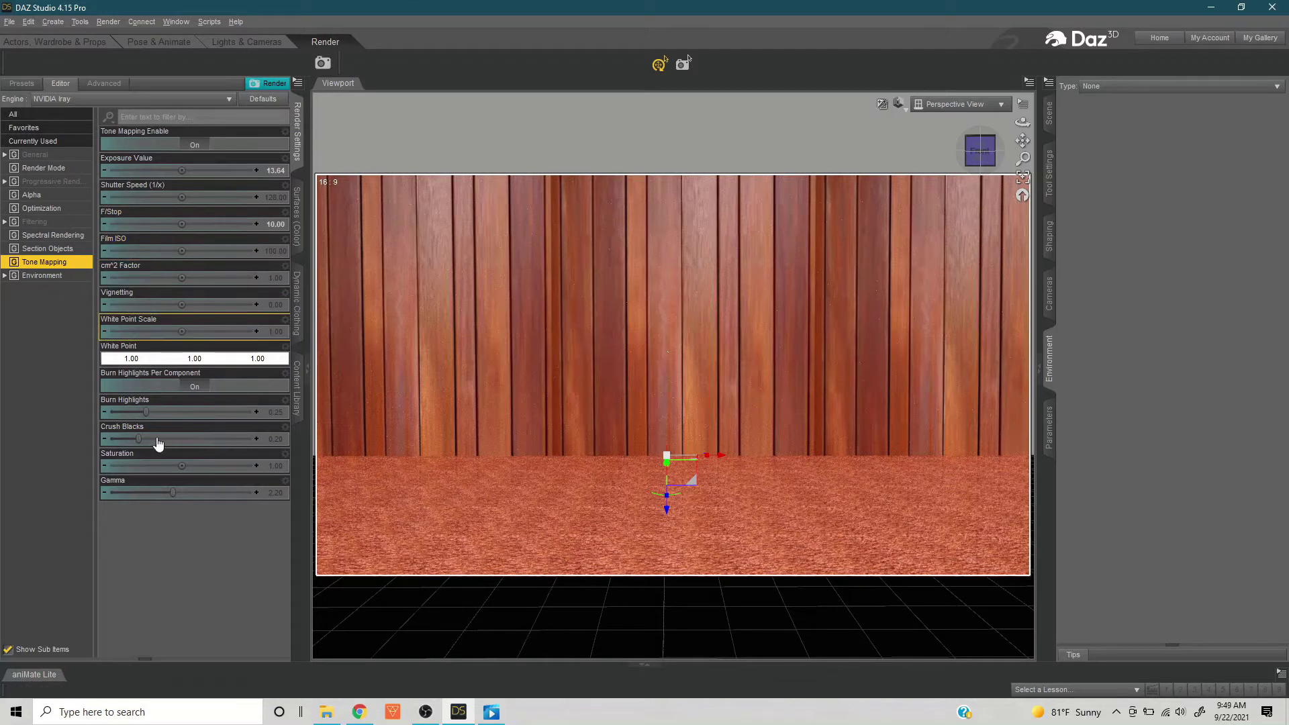
- Try a tone mapping Saturation of 5 to see its effect on the scene, and restore it to 1
{"action": "left_click", "coordinate": [275, 470]}
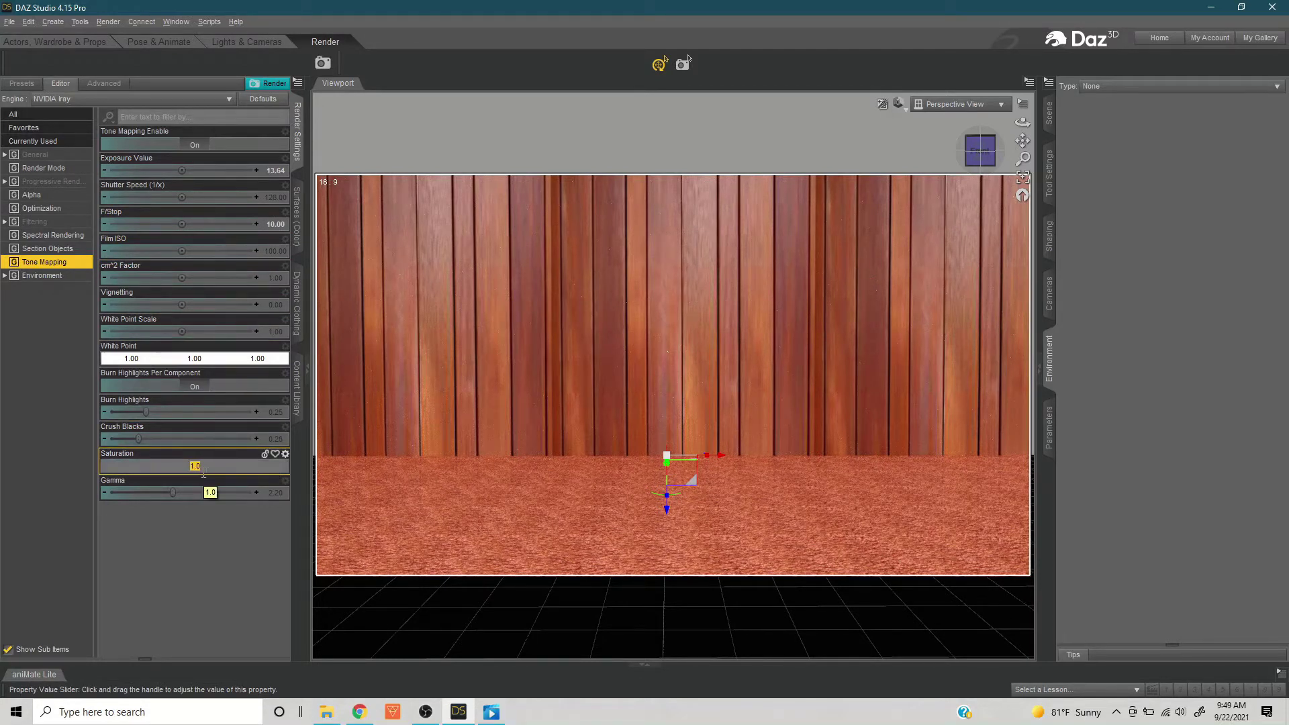
{"action": "type", "text": "5"}
{"action": "key", "text": "Return"}
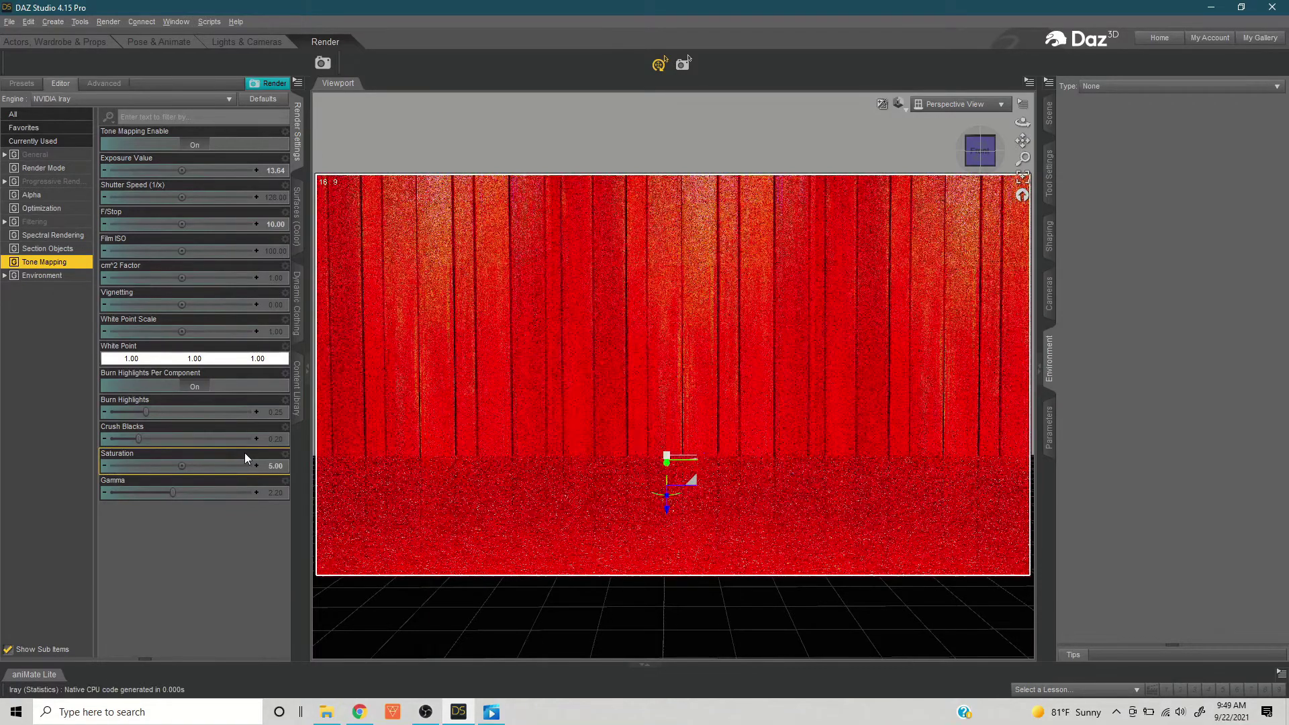
{"action": "left_click", "coordinate": [273, 466]}
{"action": "type", "text": "1"}
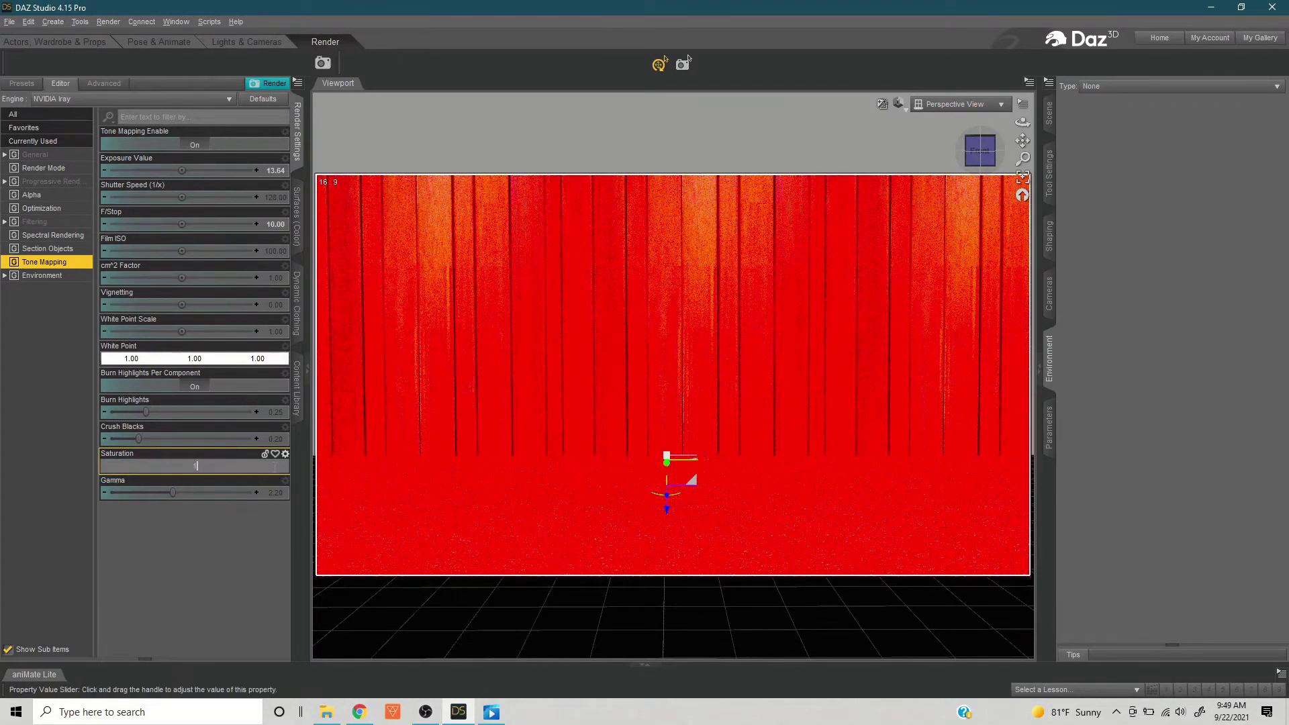
{"action": "key", "text": "Return"}
- Try a lower Saturation of 0.5 on the wall and carpet, and return it to 1
{"action": "left_click", "coordinate": [273, 466]}
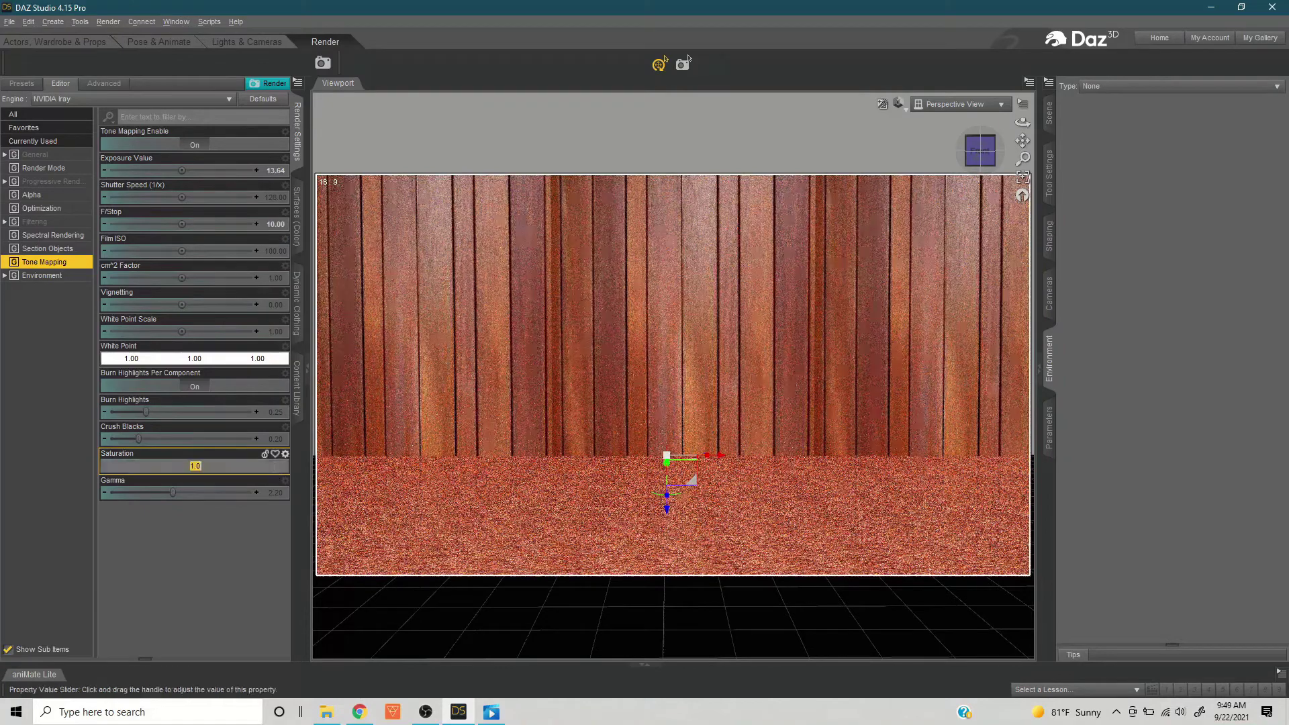
{"action": "type", "text": "0.5"}
{"action": "key", "text": "Return"}
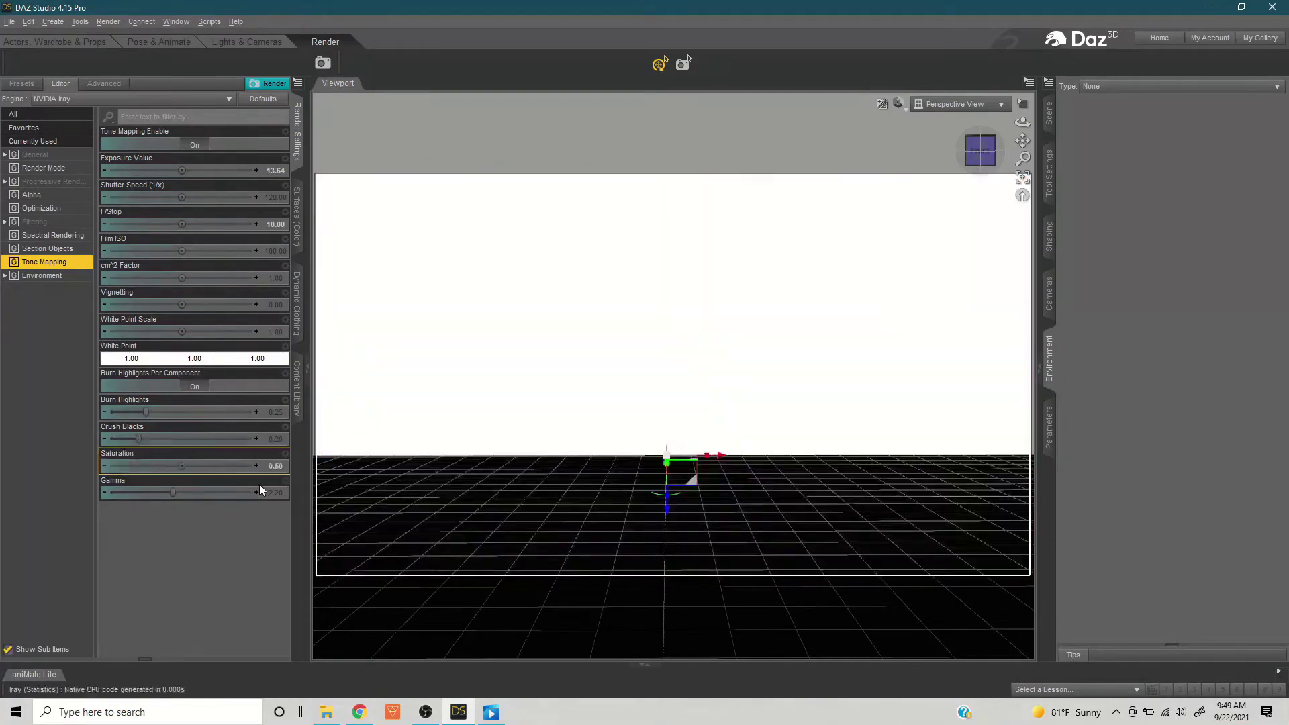
{"action": "left_click", "coordinate": [275, 466]}
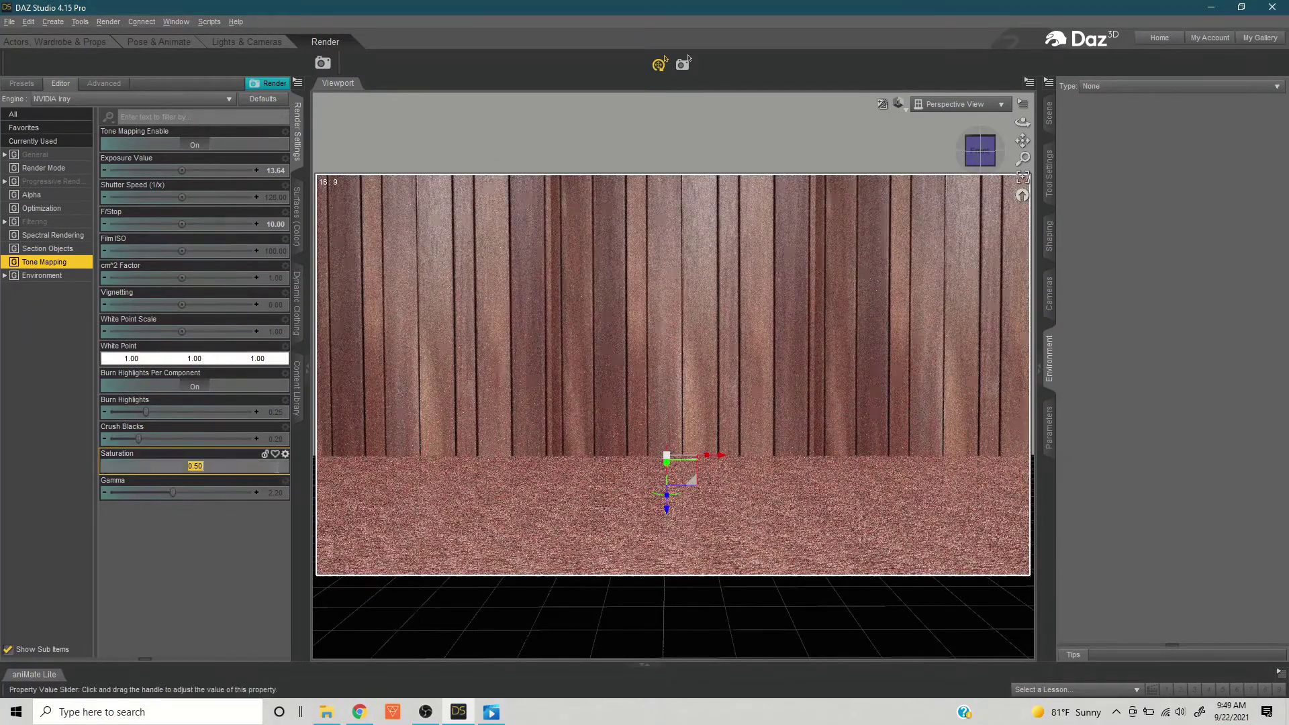
{"action": "type", "text": "1"}
{"action": "key", "text": "Return"}
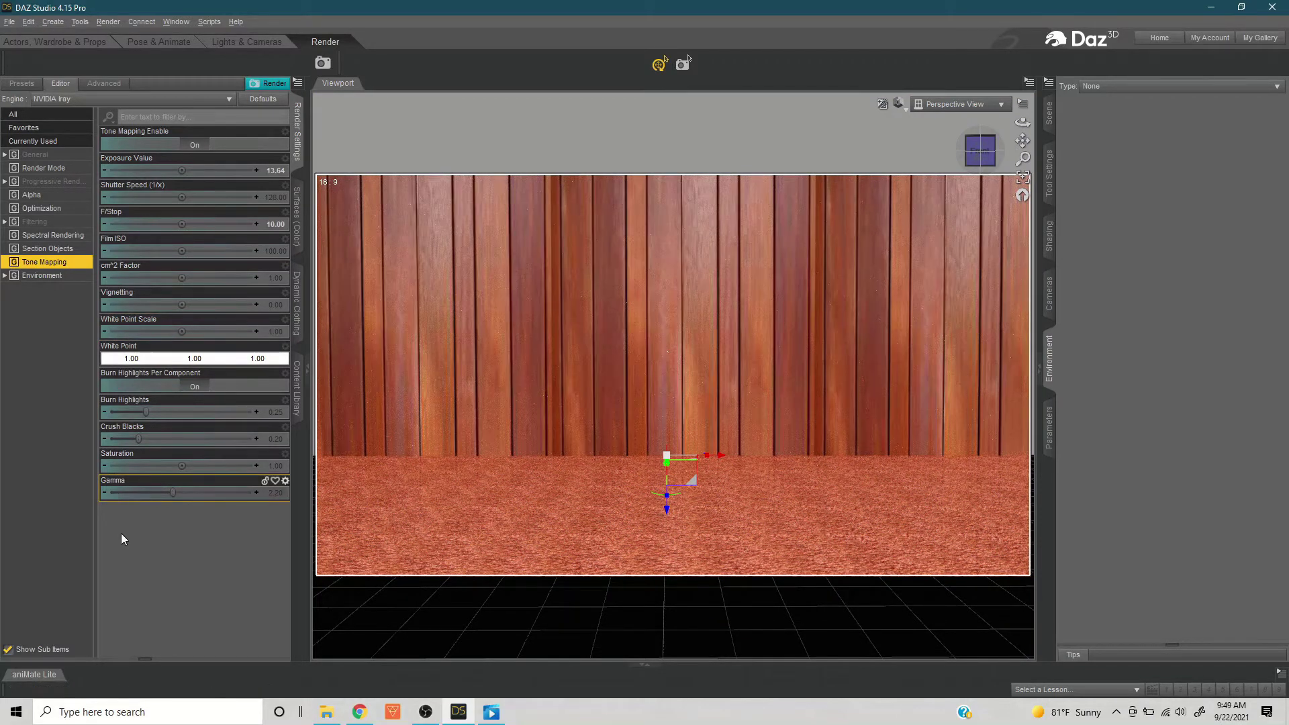
- Try a Gamma of 5 to see how it washes out the scene, and restore it to 2.2
{"action": "left_click", "coordinate": [272, 493]}
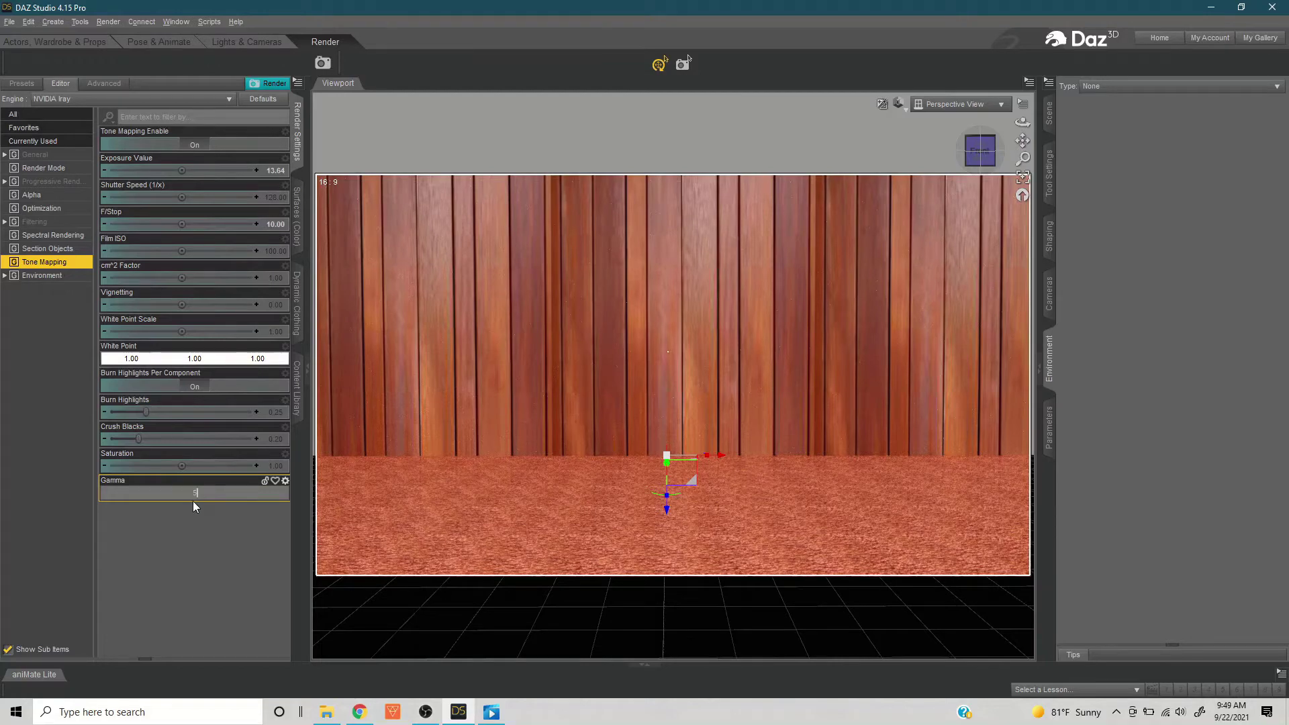
{"action": "type", "text": "5"}
{"action": "key", "text": "Return"}
{"action": "left_click", "coordinate": [277, 493]}
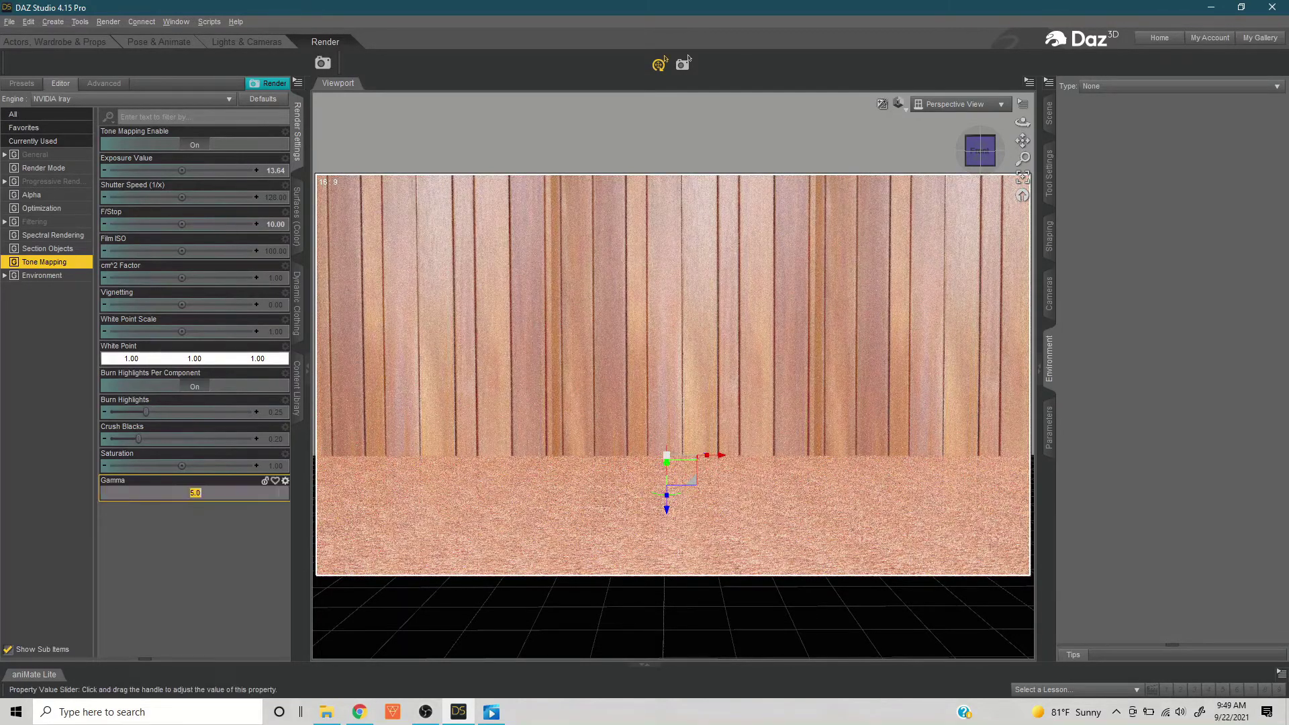
{"action": "type", "text": "2.2"}
{"action": "key", "text": "Return"}
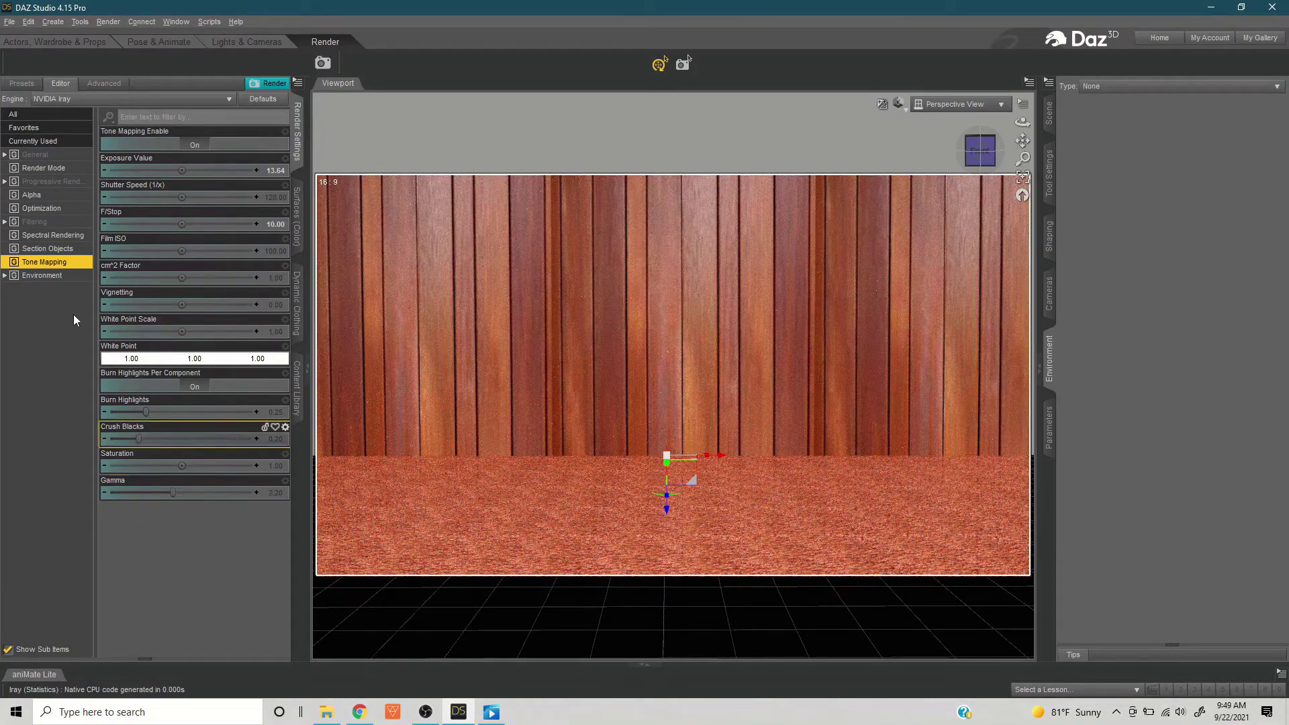
- Try a Crush Blacks value of 1 to see the darker shadows, and restore it to 0.20
{"action": "left_click", "coordinate": [276, 439]}
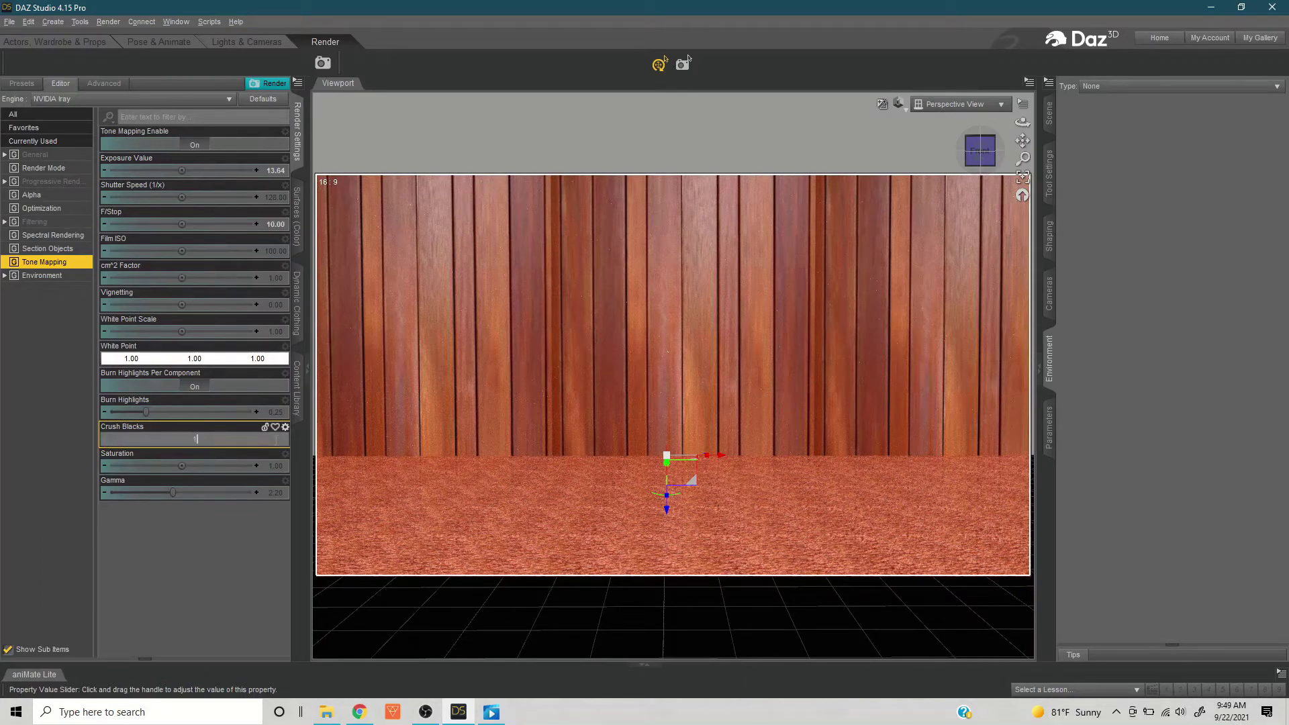
{"action": "type", "text": "1"}
{"action": "key", "text": "Return"}
{"action": "left_click", "coordinate": [275, 439]}
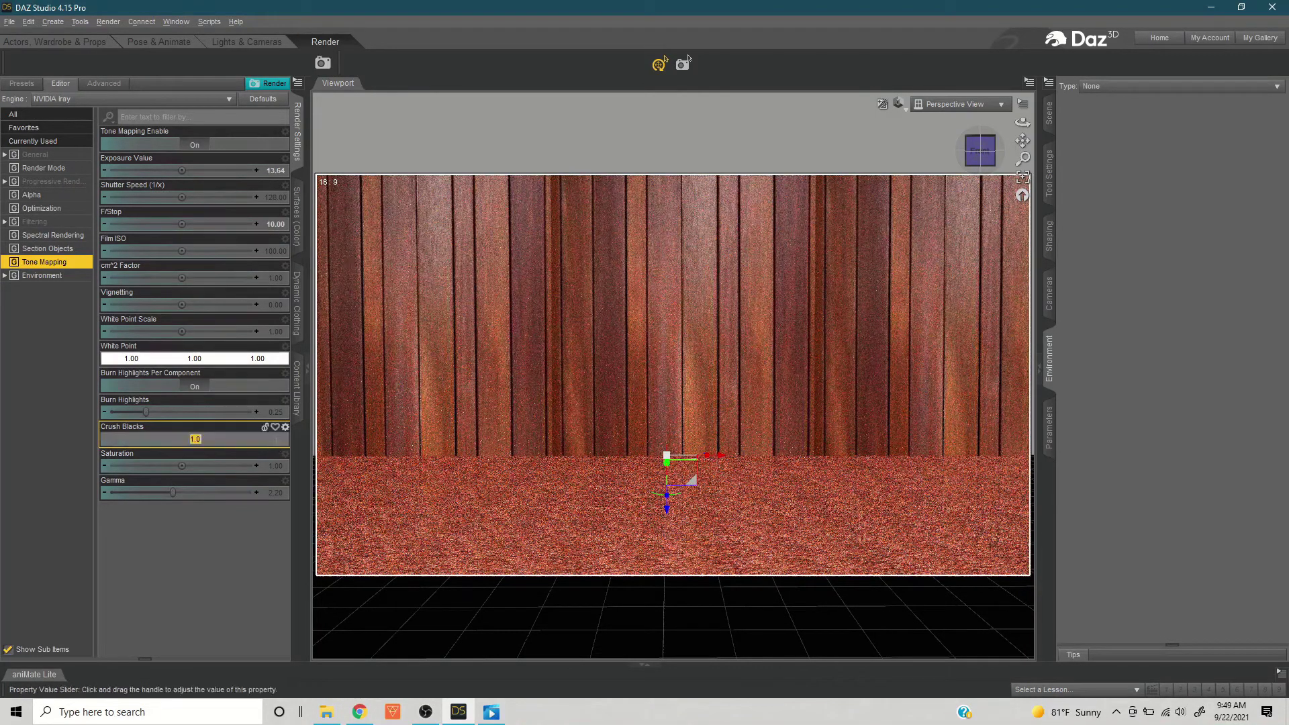
{"action": "type", "text": "2"}
{"action": "key", "text": "Return"}
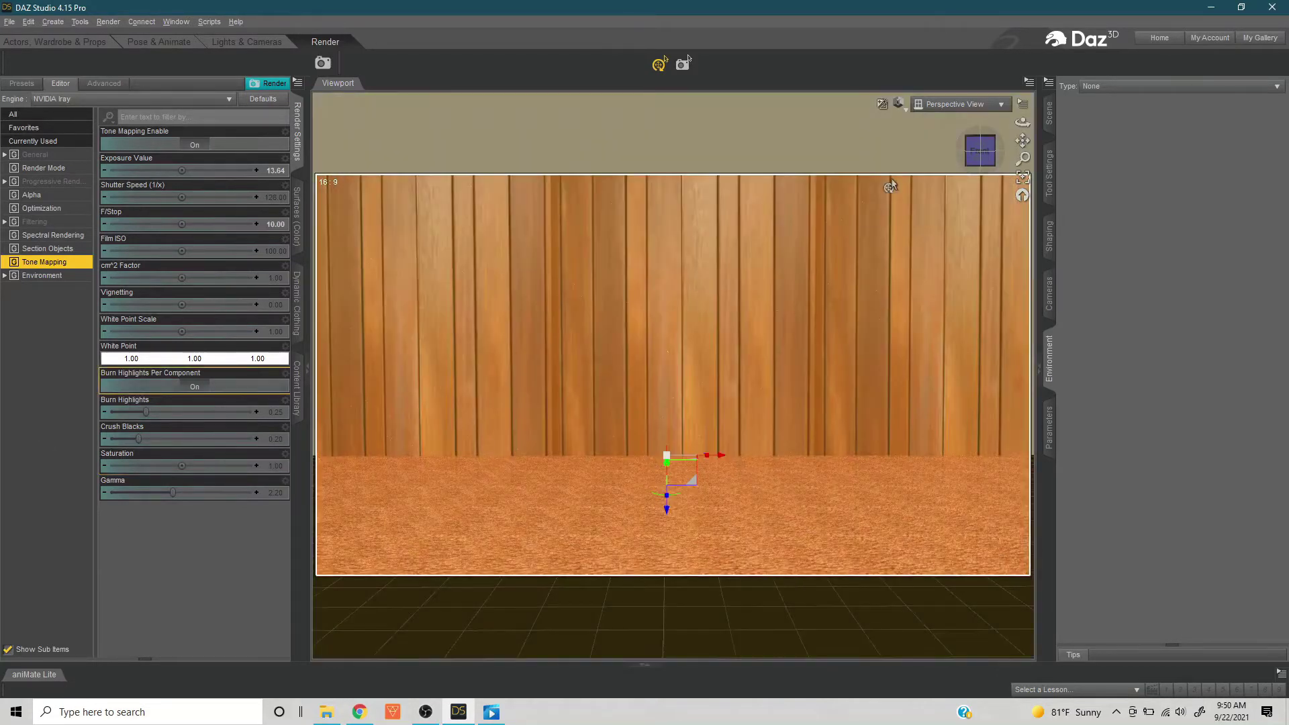
- Set the viewport to Texture Shaded and switch to the Lights & Cameras workspace
{"action": "left_click", "coordinate": [899, 104]}
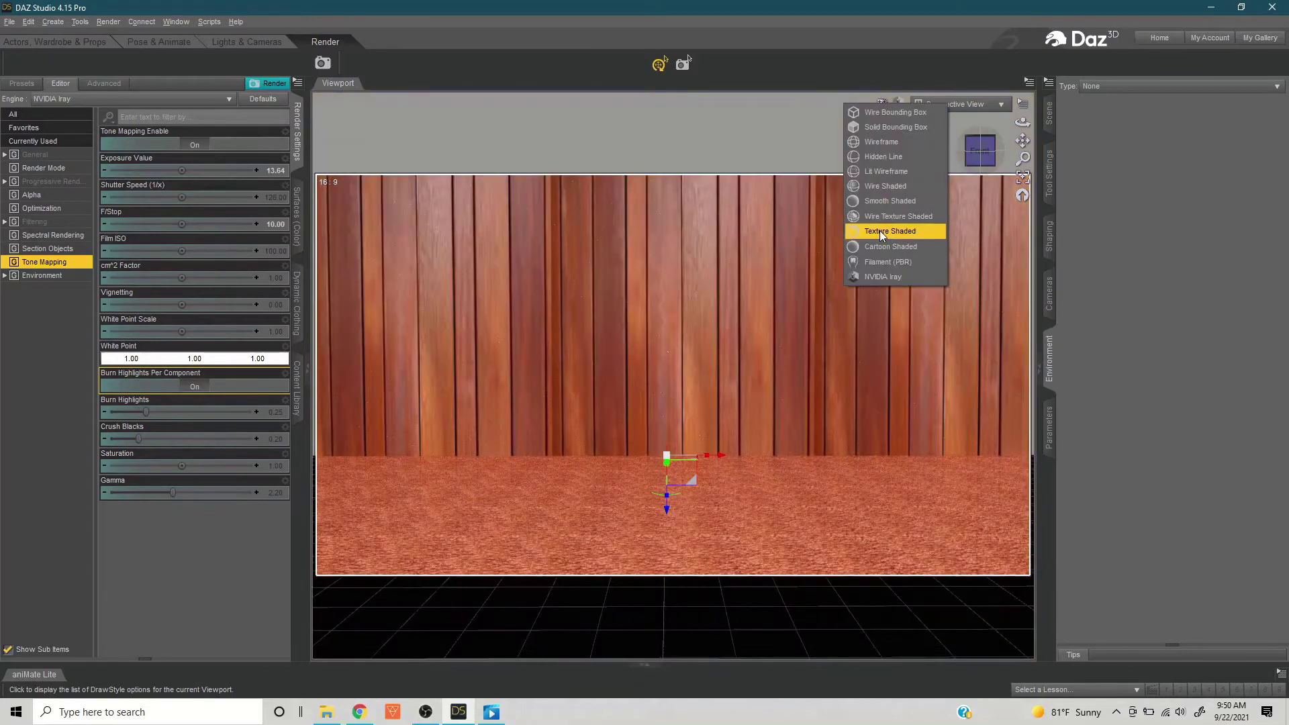
{"action": "left_click", "coordinate": [880, 231]}
{"action": "left_click", "coordinate": [257, 44]}
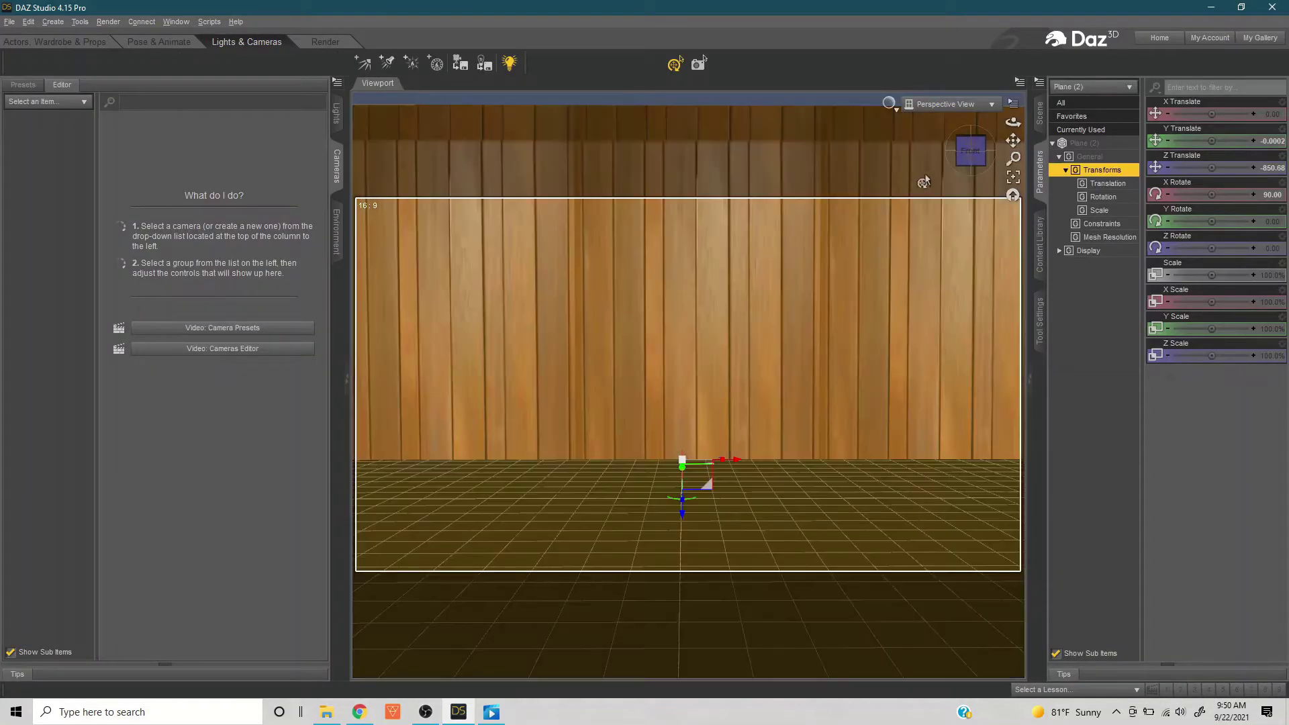
{"action": "left_click_drag", "start_coordinate": [974, 166], "coordinate": [976, 164]}
{"action": "left_click", "coordinate": [953, 104]}
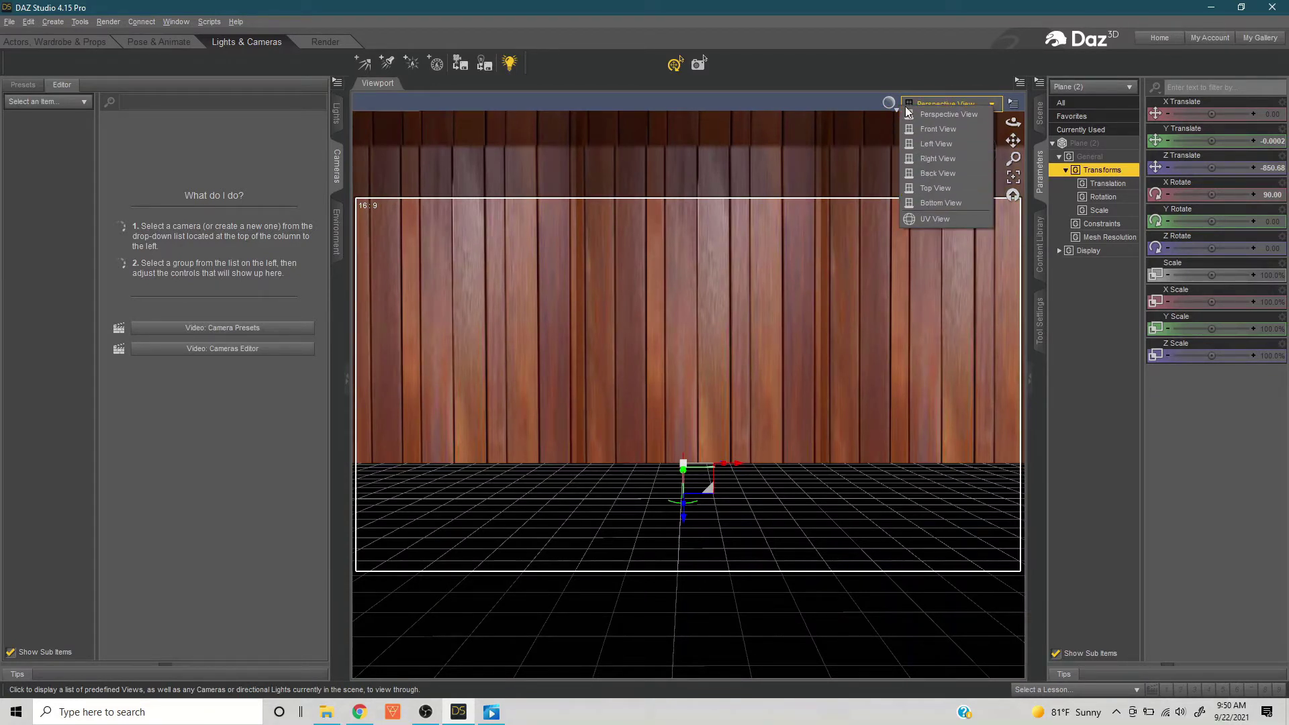
{"action": "left_click", "coordinate": [335, 173]}
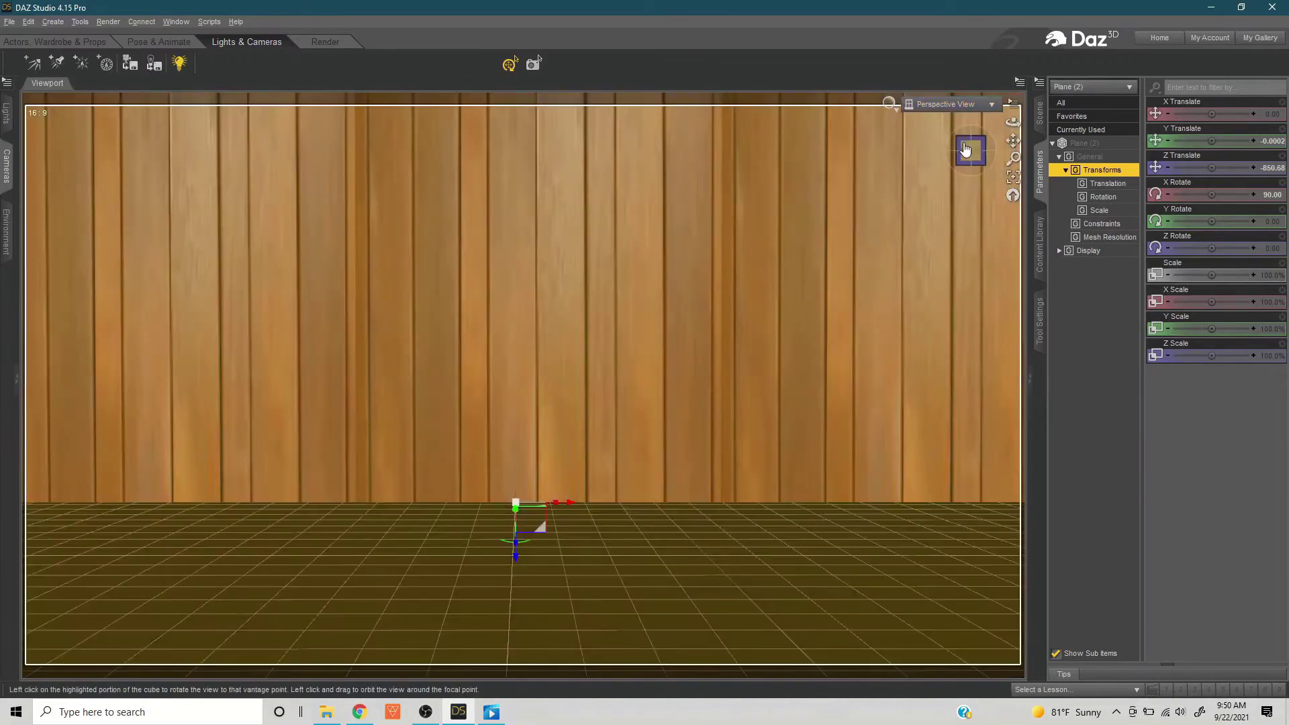
{"action": "left_click_drag", "start_coordinate": [966, 149], "coordinate": [691, 167]}
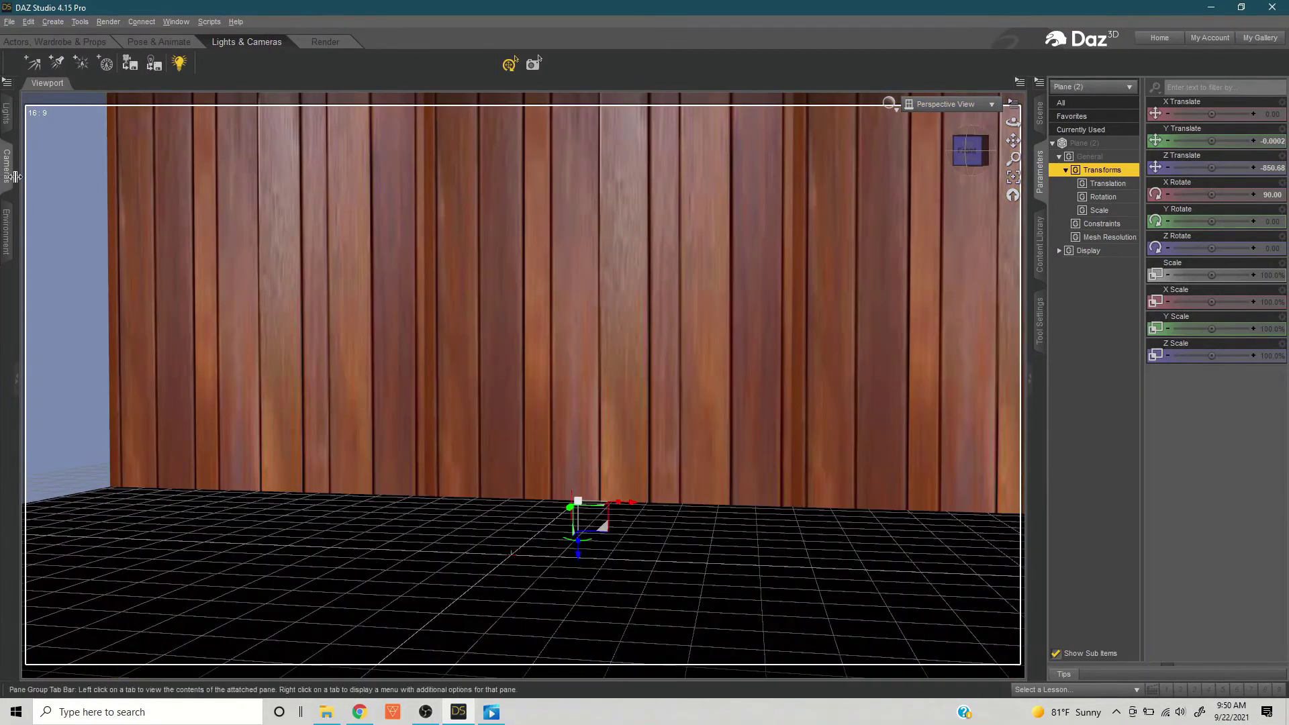
{"action": "left_click", "coordinate": [7, 176]}
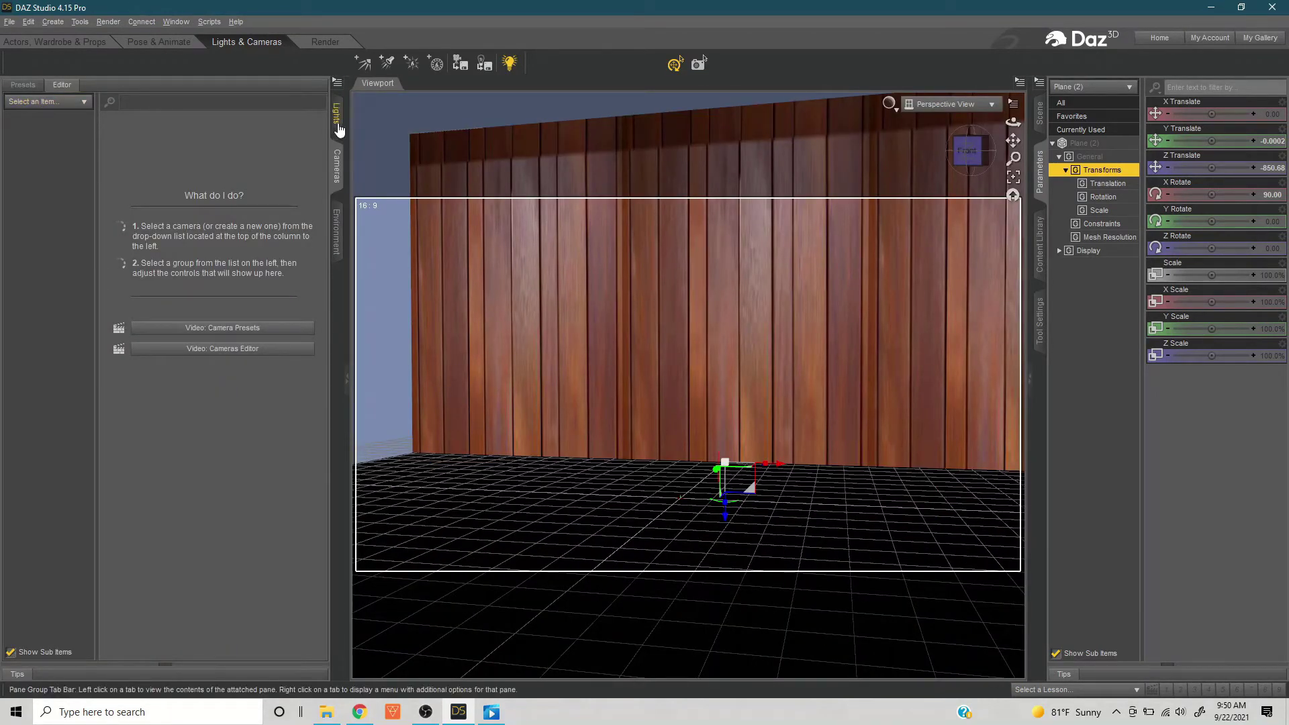
{"action": "left_click", "coordinate": [337, 169]}
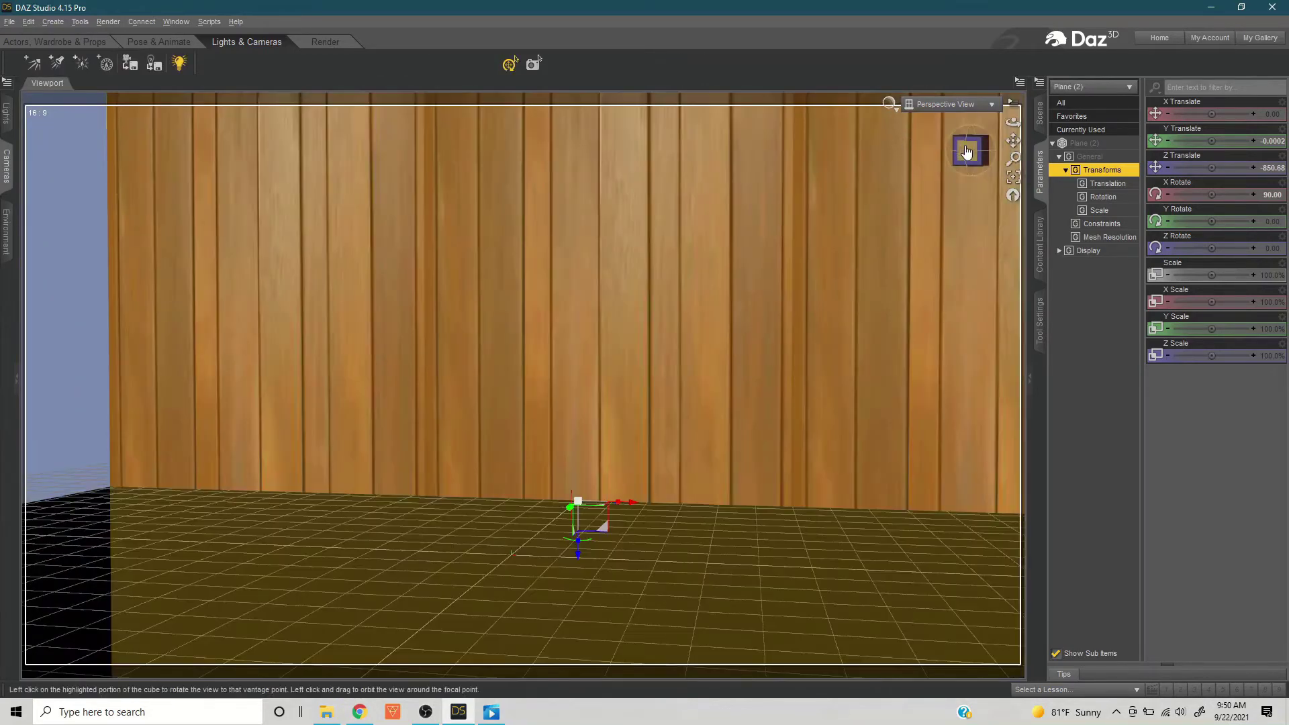
- Return to a front view of the wall, reframe it, and deselect the plane
{"action": "left_click", "coordinate": [967, 149]}
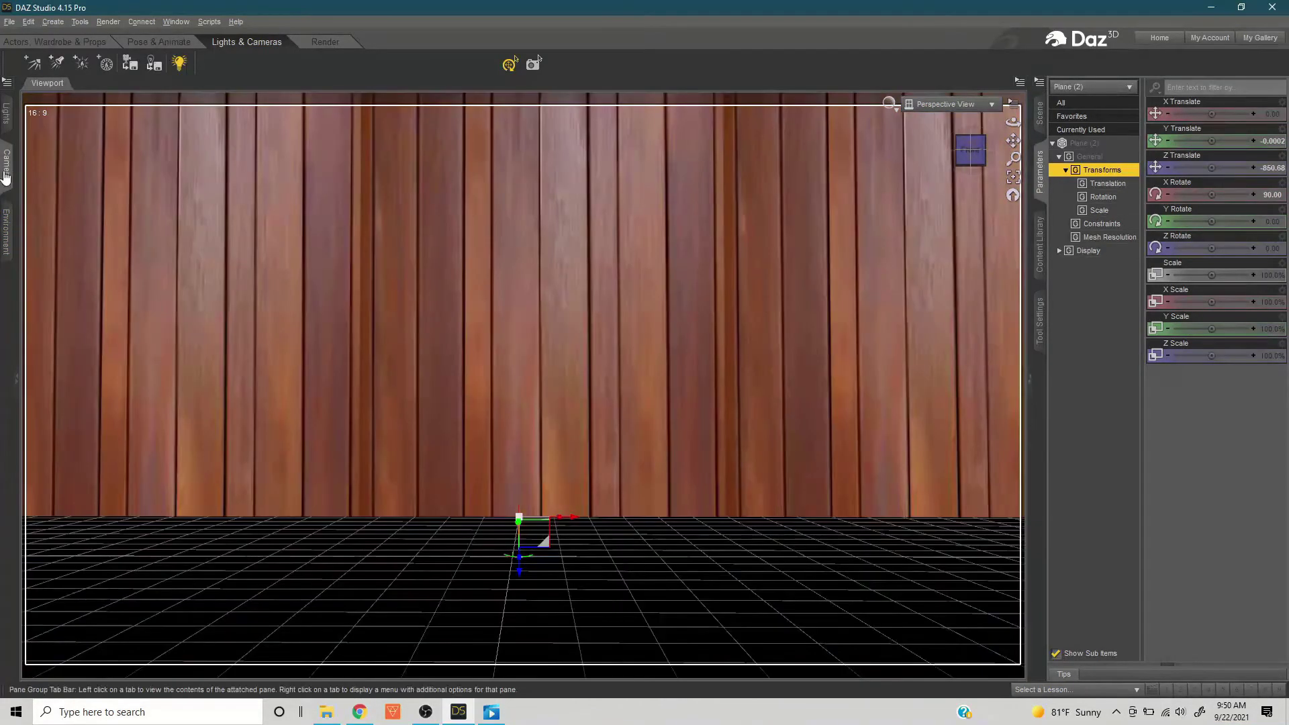
{"action": "left_click", "coordinate": [5, 174]}
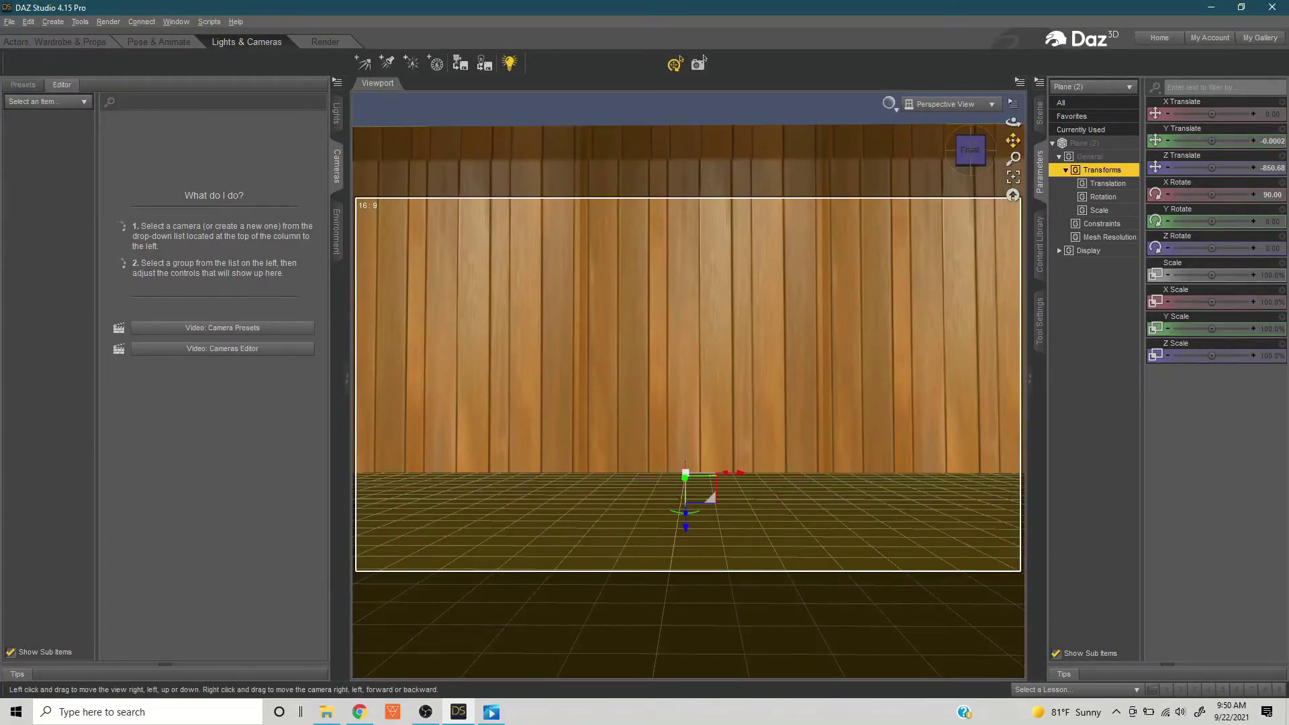
{"action": "mouse_move", "coordinate": [1013, 141]}
{"action": "left_mouse_down"}
{"action": "mouse_move", "coordinate": [1015, 161]}
{"action": "mouse_move", "coordinate": [969, 149]}
{"action": "mouse_move", "coordinate": [1013, 143]}
{"action": "mouse_move", "coordinate": [1014, 162]}
{"action": "left_mouse_up"}
{"action": "left_click", "coordinate": [990, 160]}
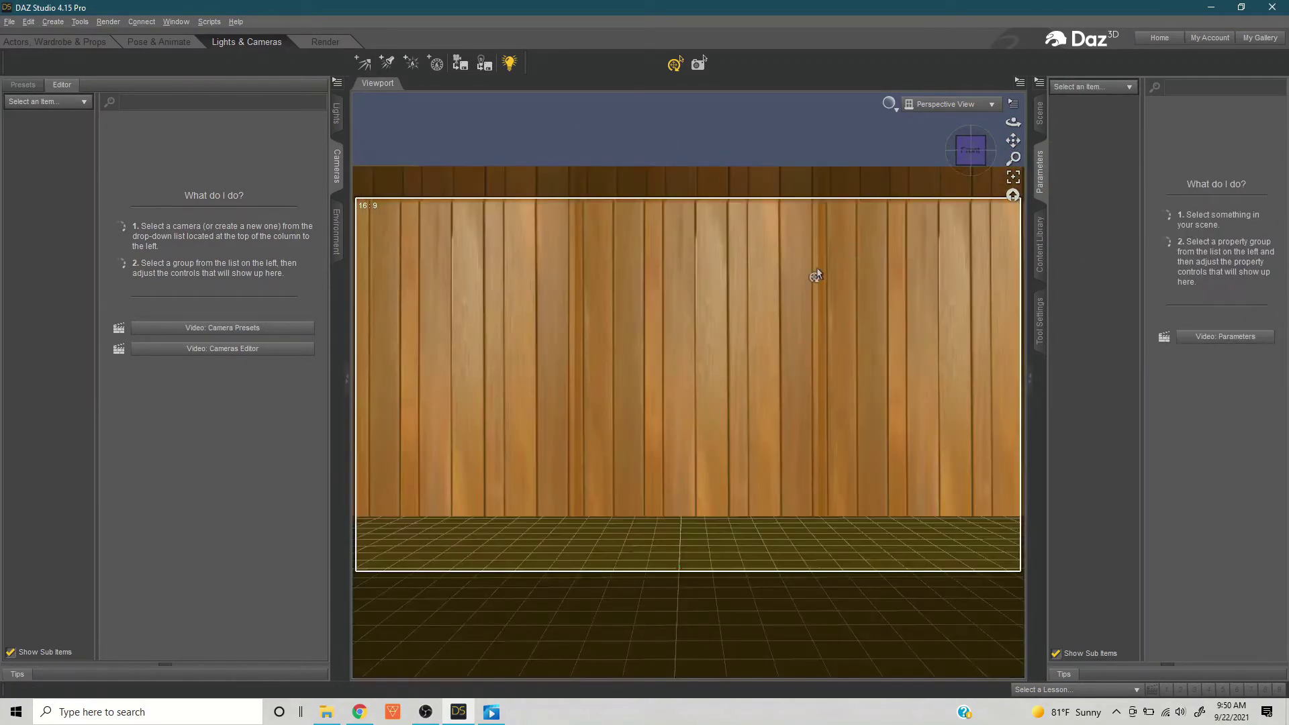
- Select the back wall plane and set its surface's Vertical Tiles to 0.99 in the Actors, Wardrobe & Props workspace
{"action": "left_click", "coordinate": [814, 277]}
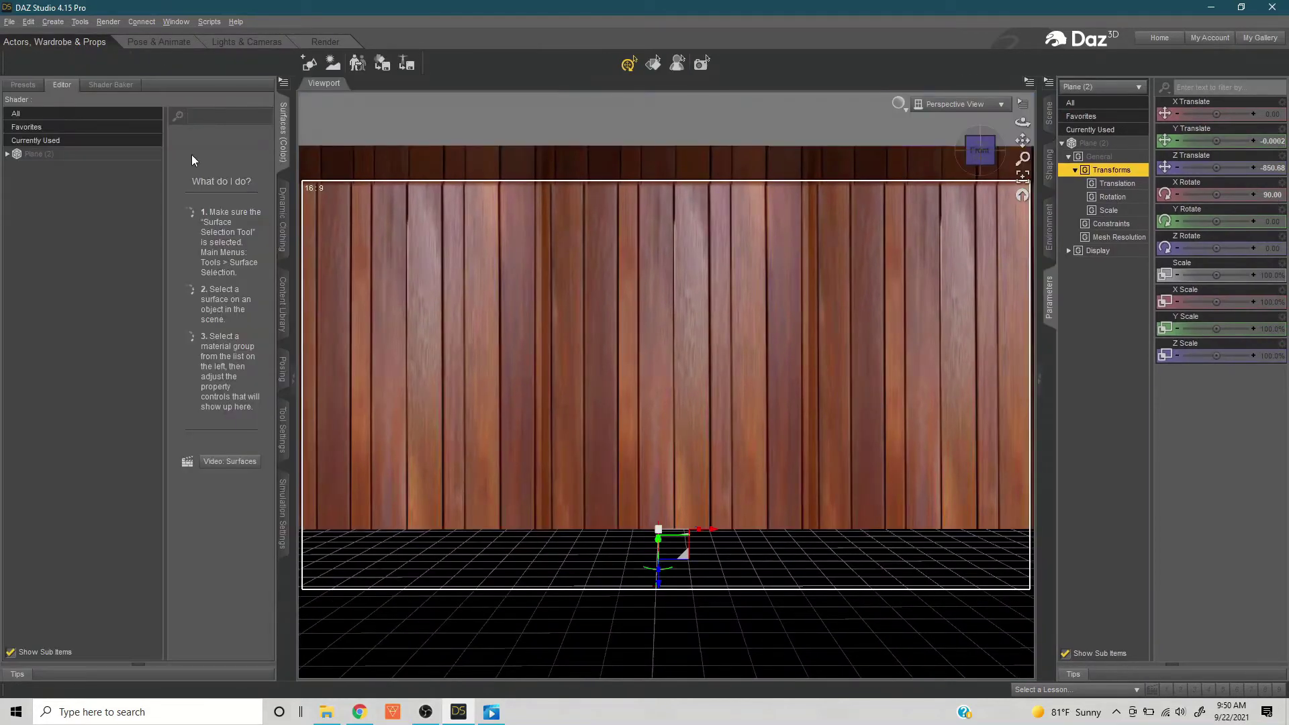
{"action": "left_click", "coordinate": [92, 155]}
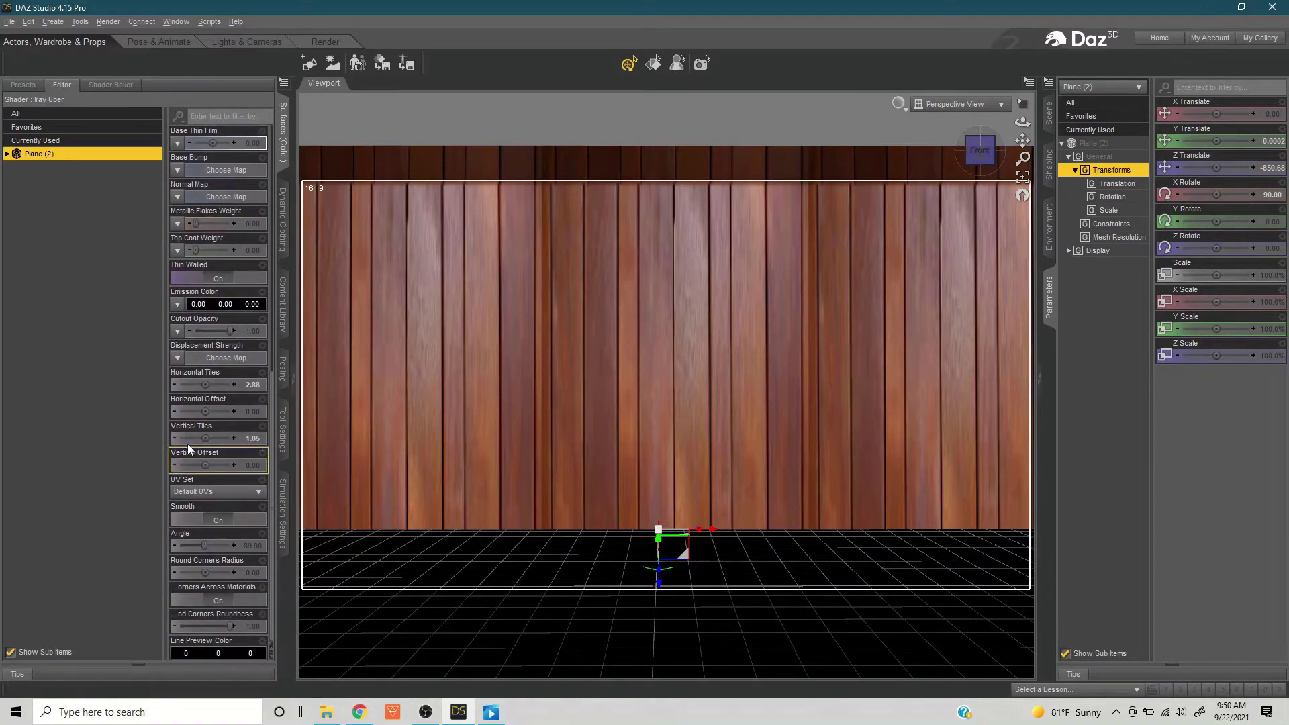
{"action": "left_click_drag", "start_coordinate": [187, 439], "coordinate": [198, 438]}
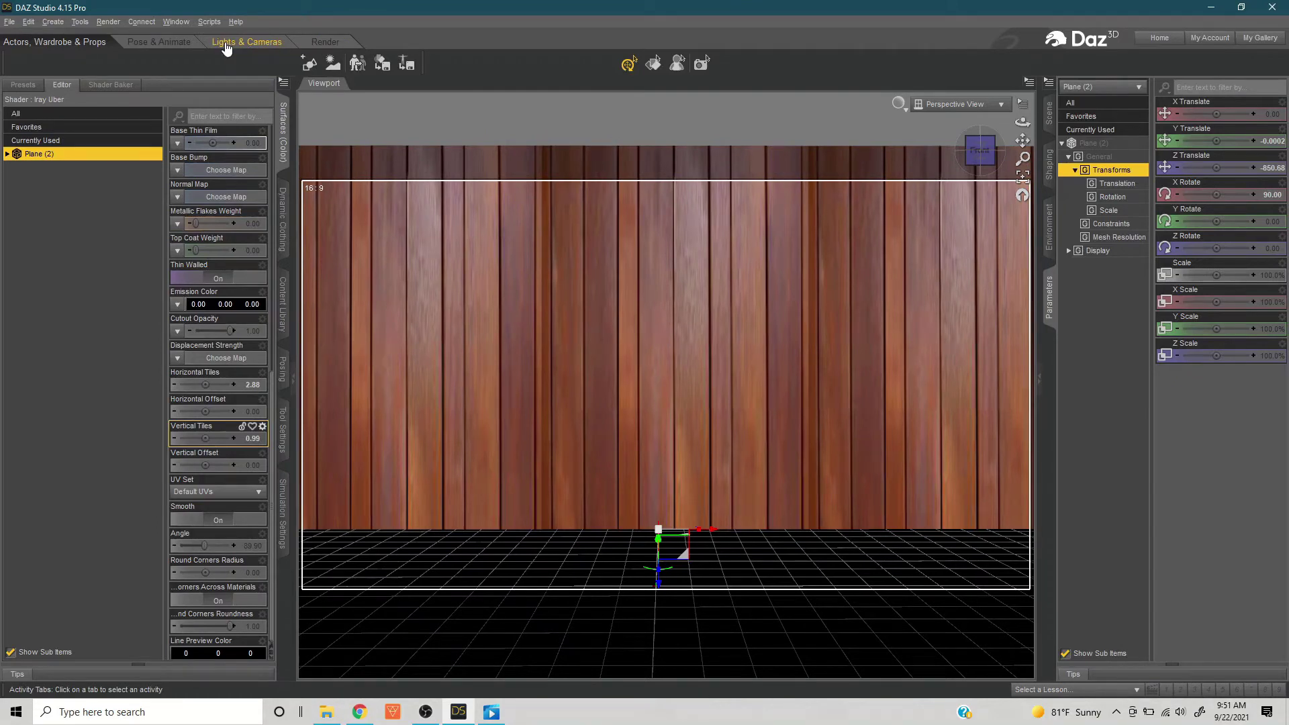
- In the Lights & Cameras workspace, preview the retiled wall in NVIDIA Iray and return the viewport to Texture Shaded
{"action": "left_click", "coordinate": [225, 43]}
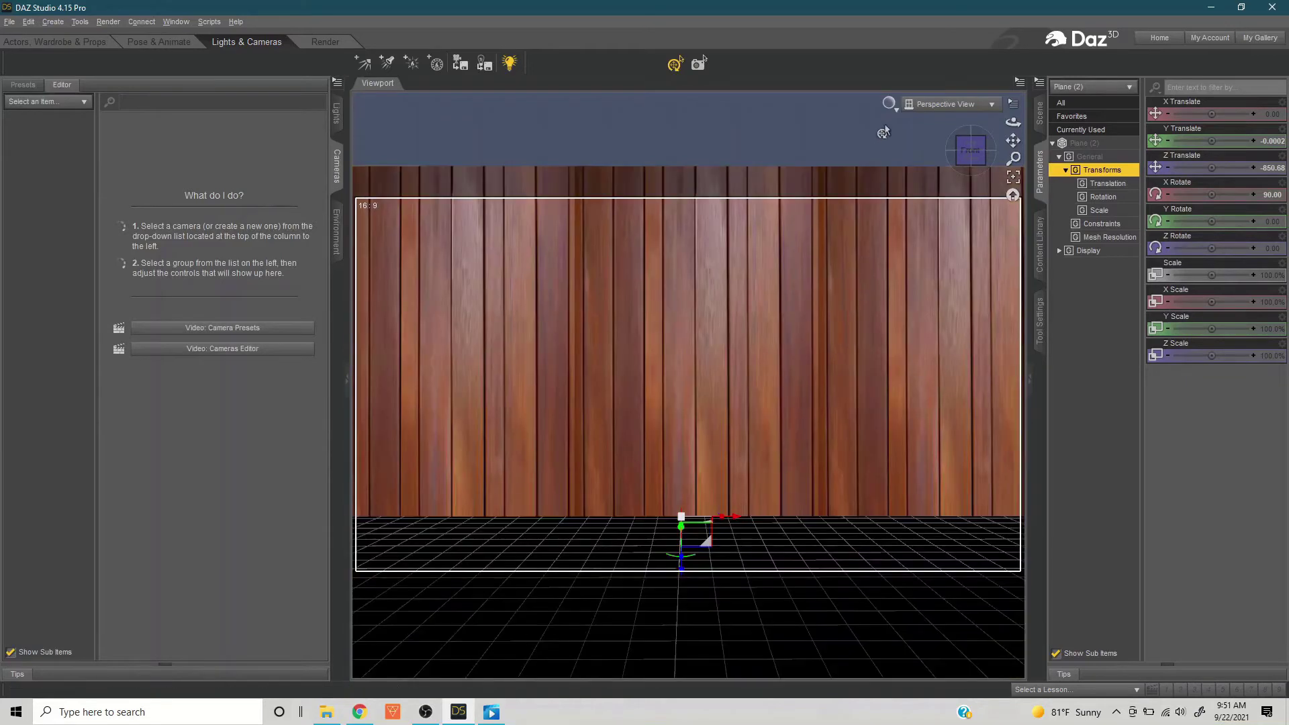
{"action": "left_click", "coordinate": [889, 104]}
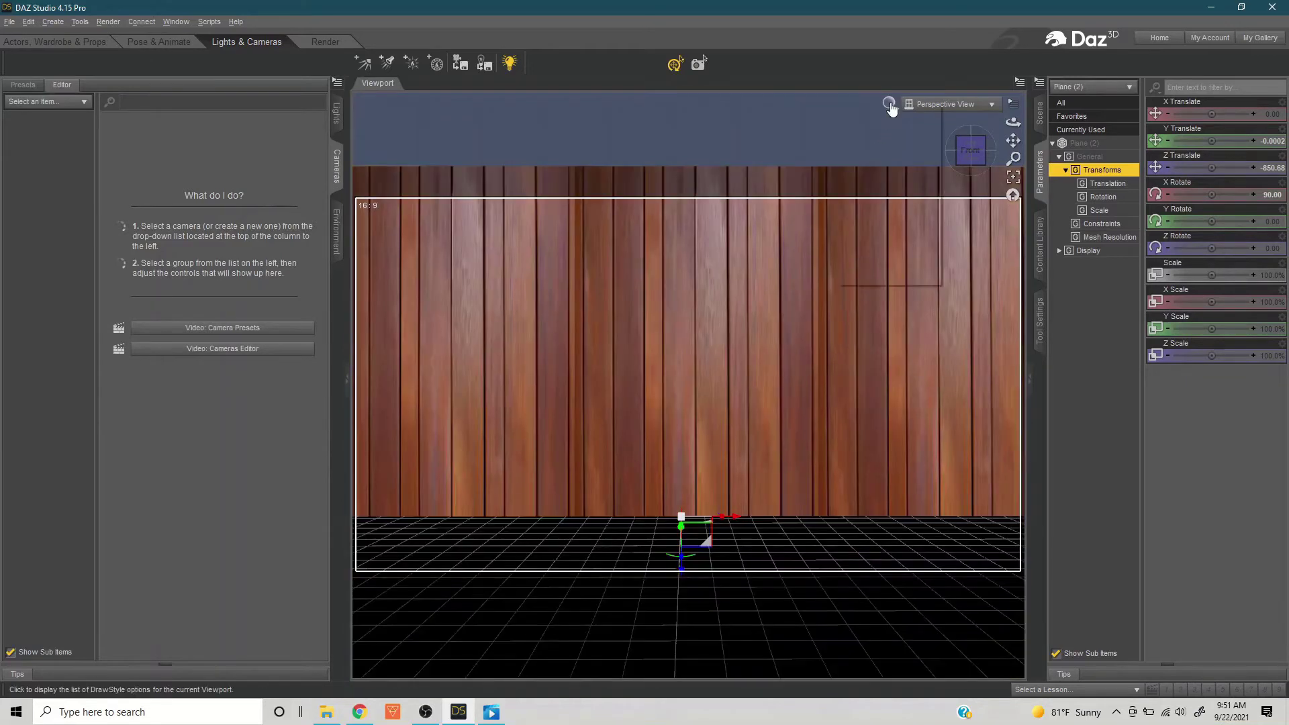
{"action": "left_click", "coordinate": [864, 272]}
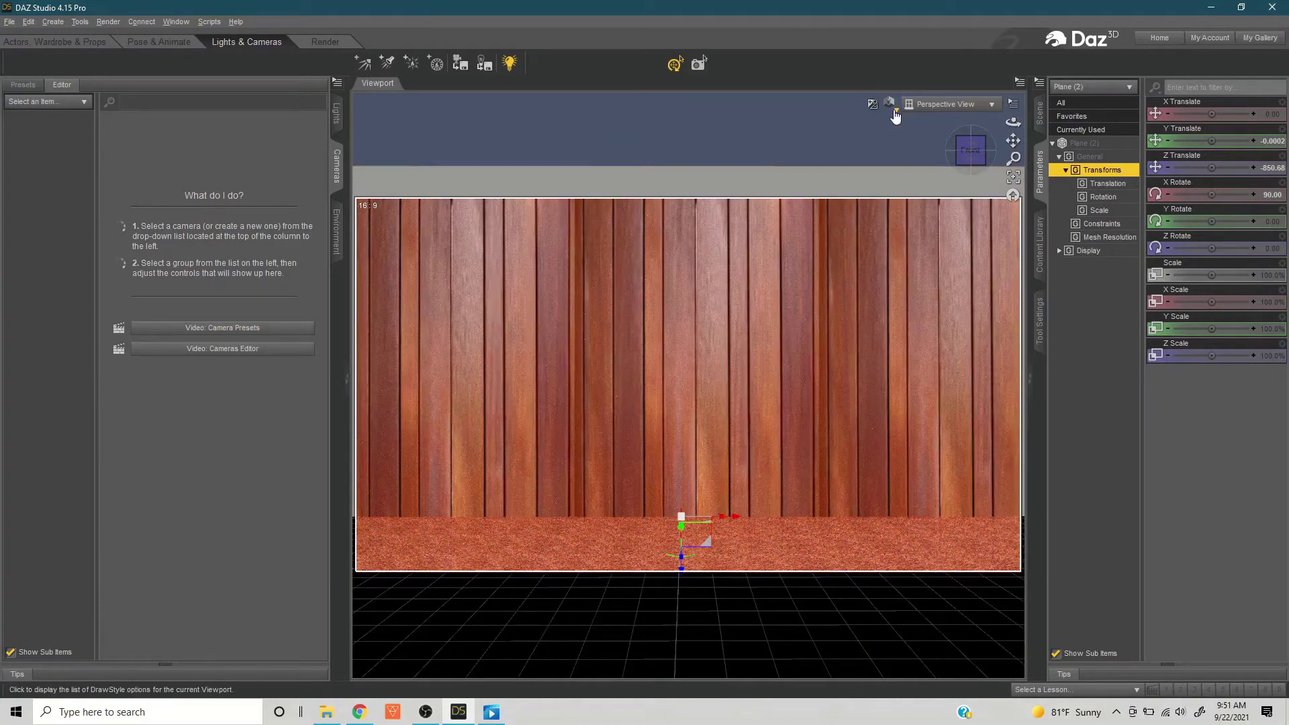
{"action": "left_click", "coordinate": [895, 112]}
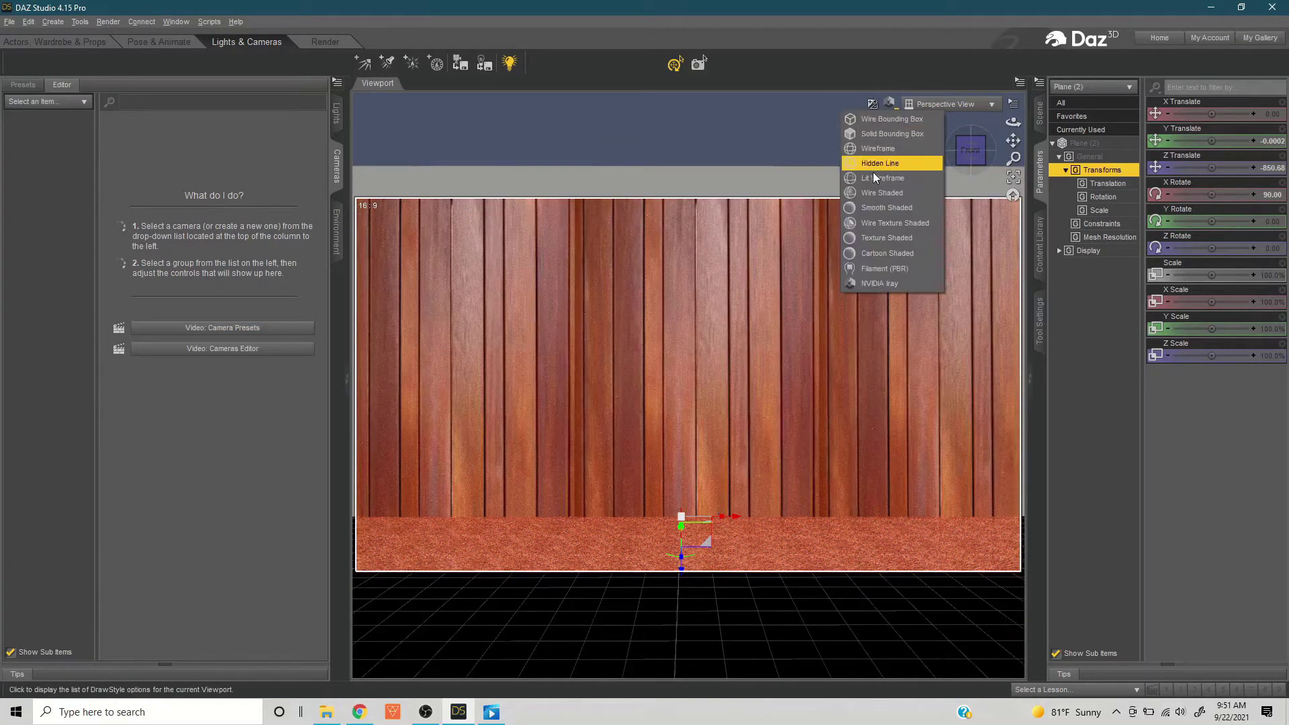
{"action": "left_click", "coordinate": [872, 237]}
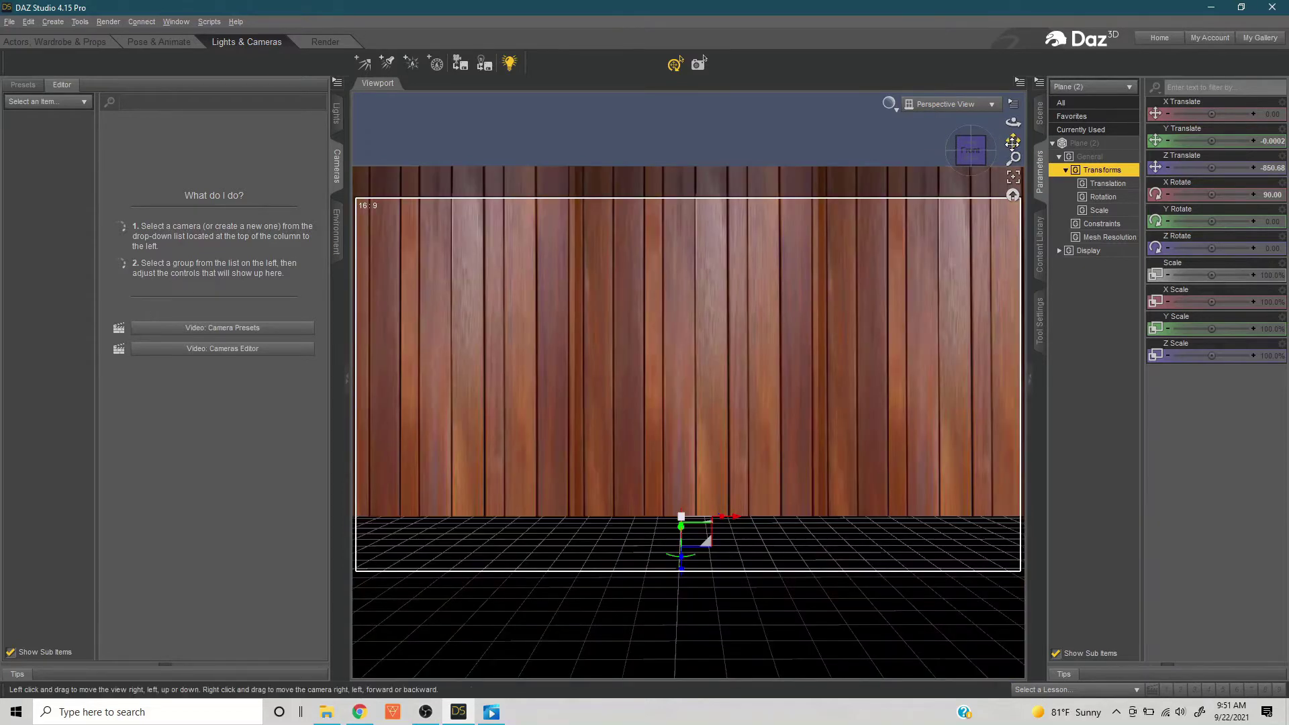
- Reframe the view so the wood wall spans the 16:9 render frame with a strip of floor beneath it
{"action": "left_click_drag", "start_coordinate": [1014, 141], "coordinate": [1013, 151]}
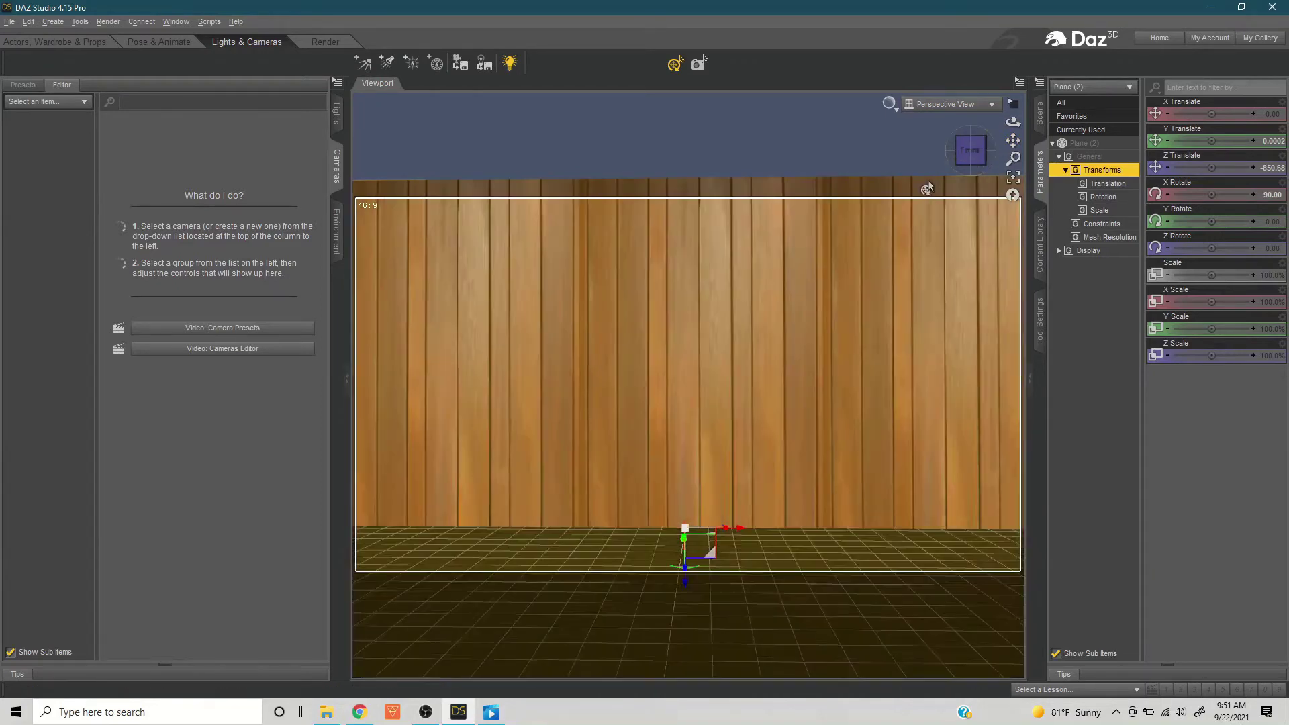
{"action": "scroll", "coordinate": [928, 188], "scroll_direction": "down", "scroll_amount": 2}
{"action": "scroll", "coordinate": [927, 189], "scroll_direction": "down", "scroll_amount": 3}
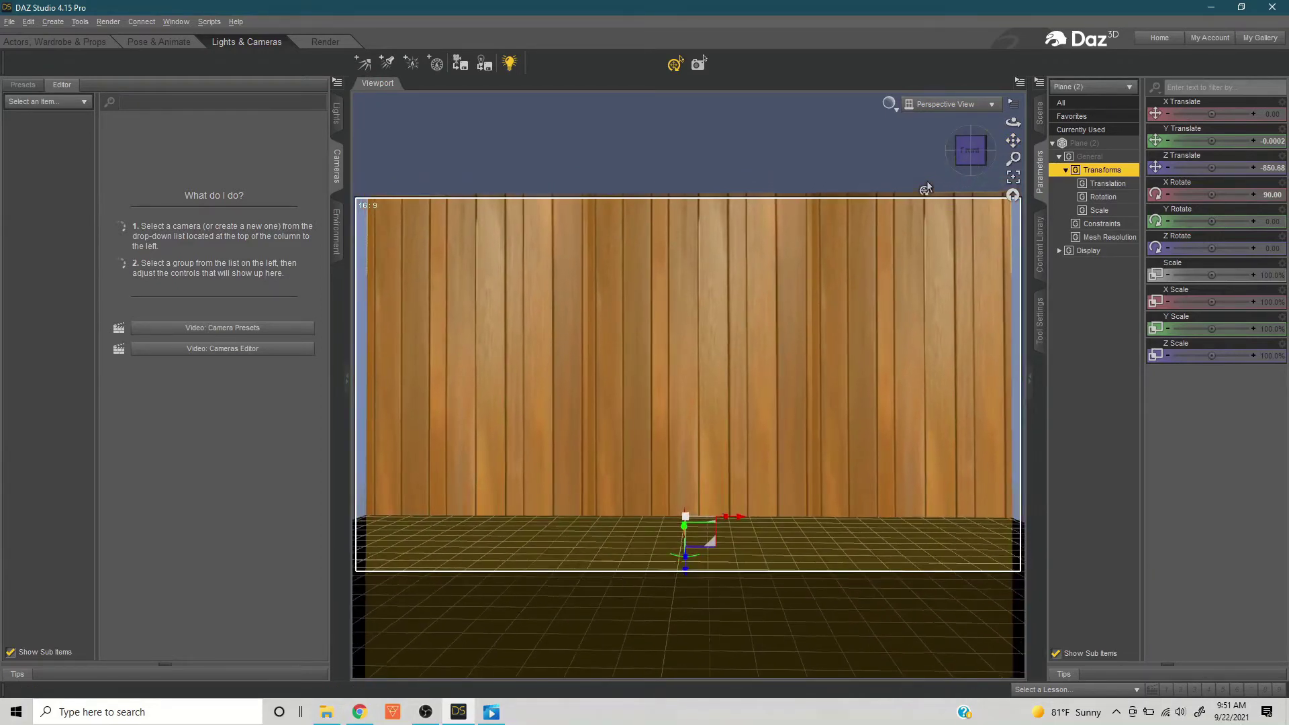
{"action": "scroll", "coordinate": [927, 189], "scroll_direction": "down", "scroll_amount": 1}
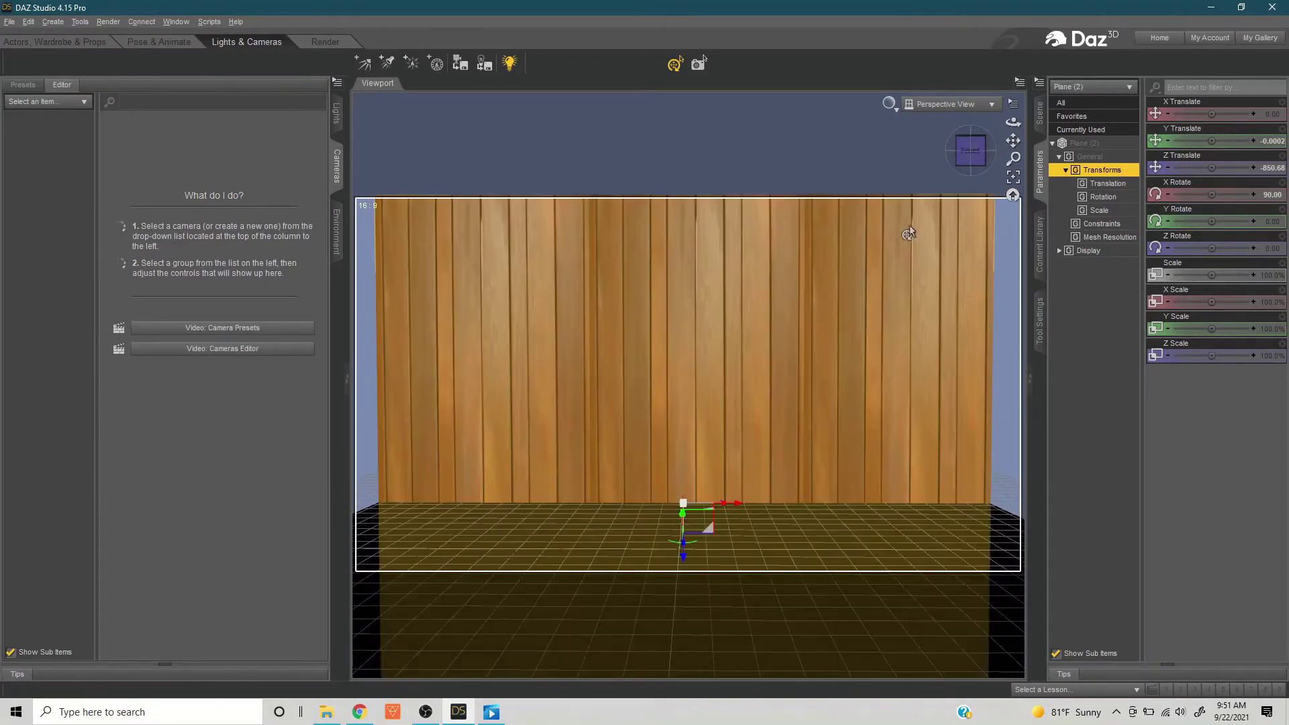
{"action": "scroll", "coordinate": [909, 231], "scroll_direction": "down", "scroll_amount": 1}
{"action": "scroll", "coordinate": [910, 233], "scroll_direction": "down", "scroll_amount": 1}
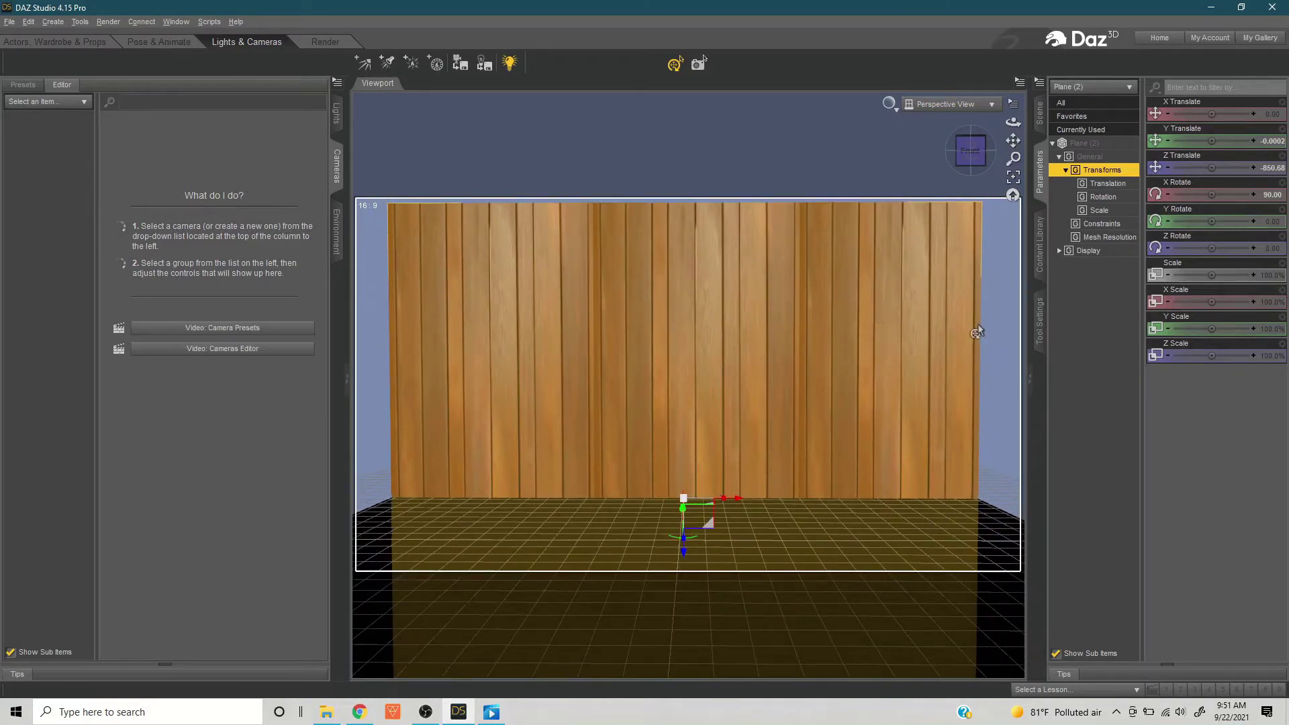
{"action": "scroll", "coordinate": [937, 294], "scroll_direction": "up", "scroll_amount": 1}
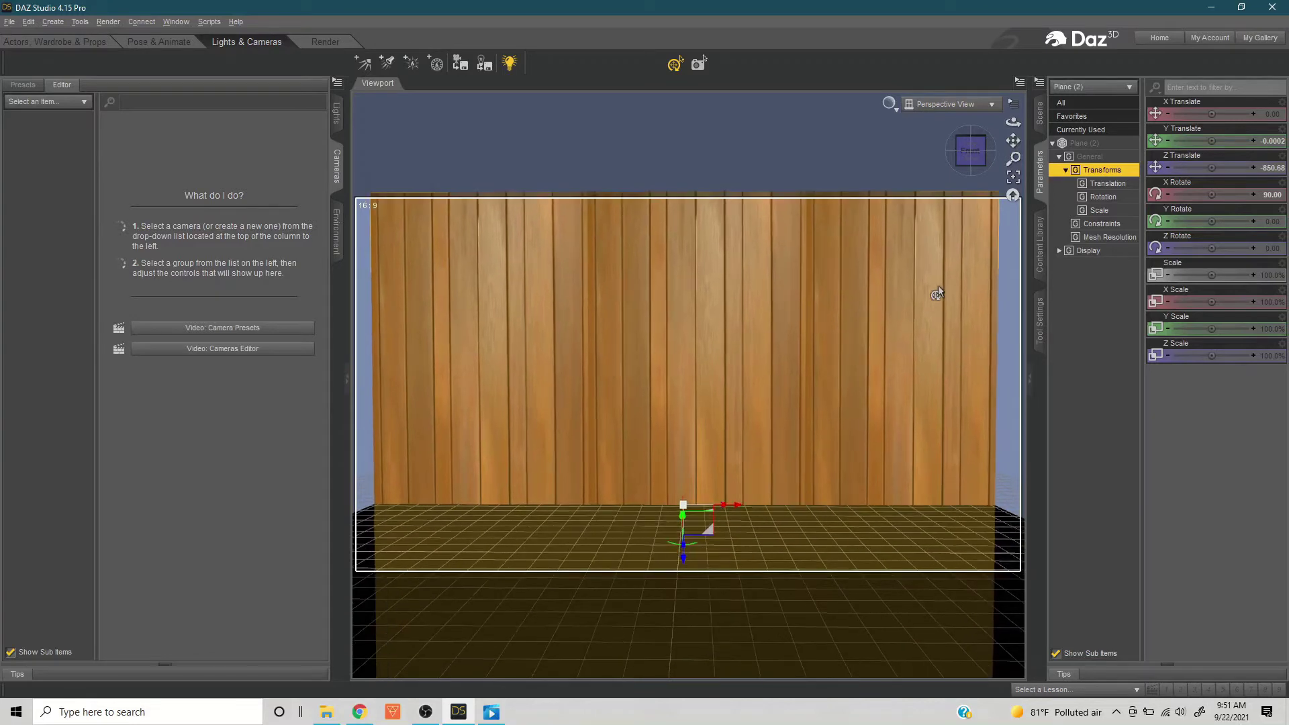
{"action": "scroll", "coordinate": [938, 294], "scroll_direction": "up", "scroll_amount": 2}
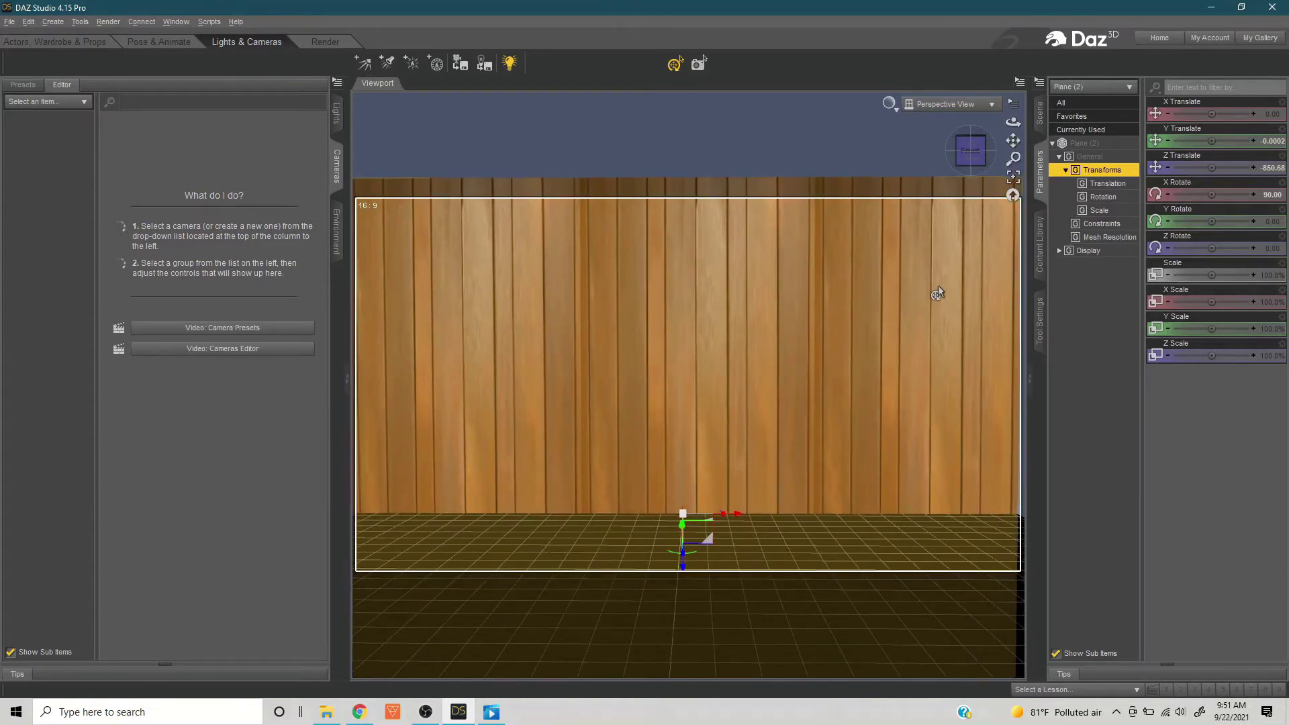
{"action": "scroll", "coordinate": [937, 293], "scroll_direction": "up", "scroll_amount": 1}
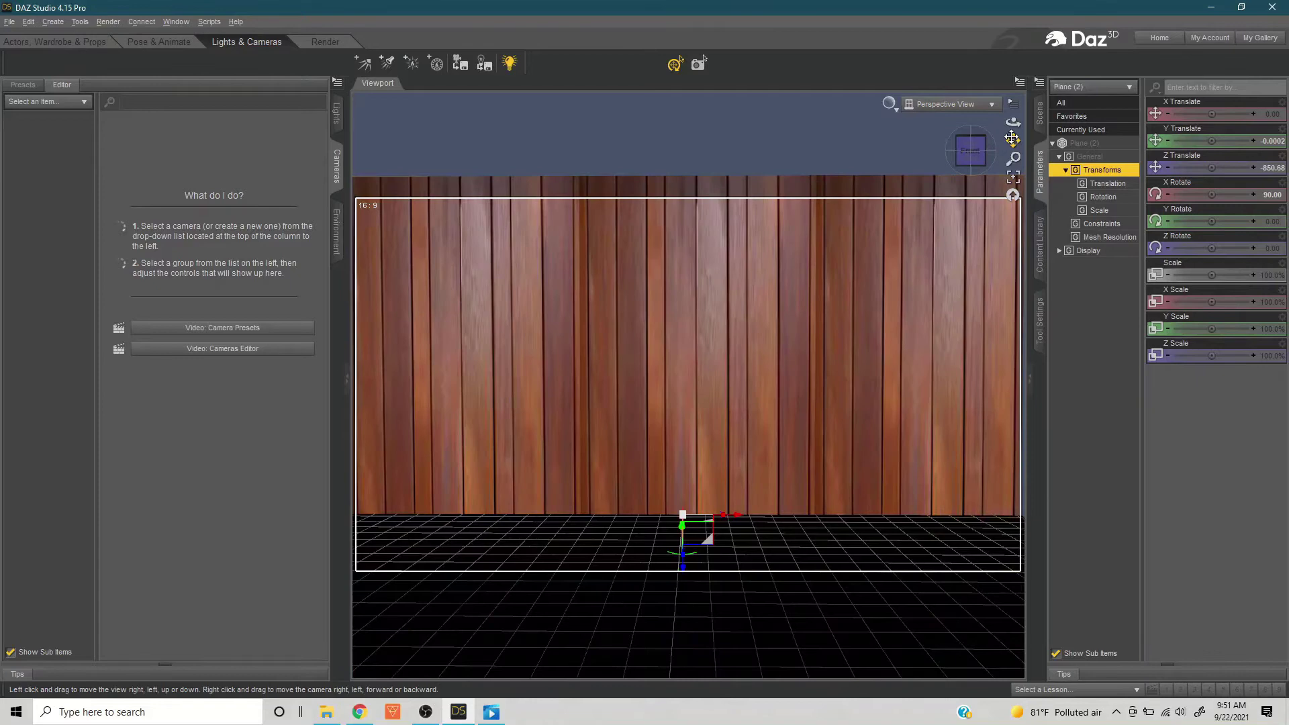
{"action": "left_click_drag", "start_coordinate": [1014, 140], "coordinate": [968, 143]}
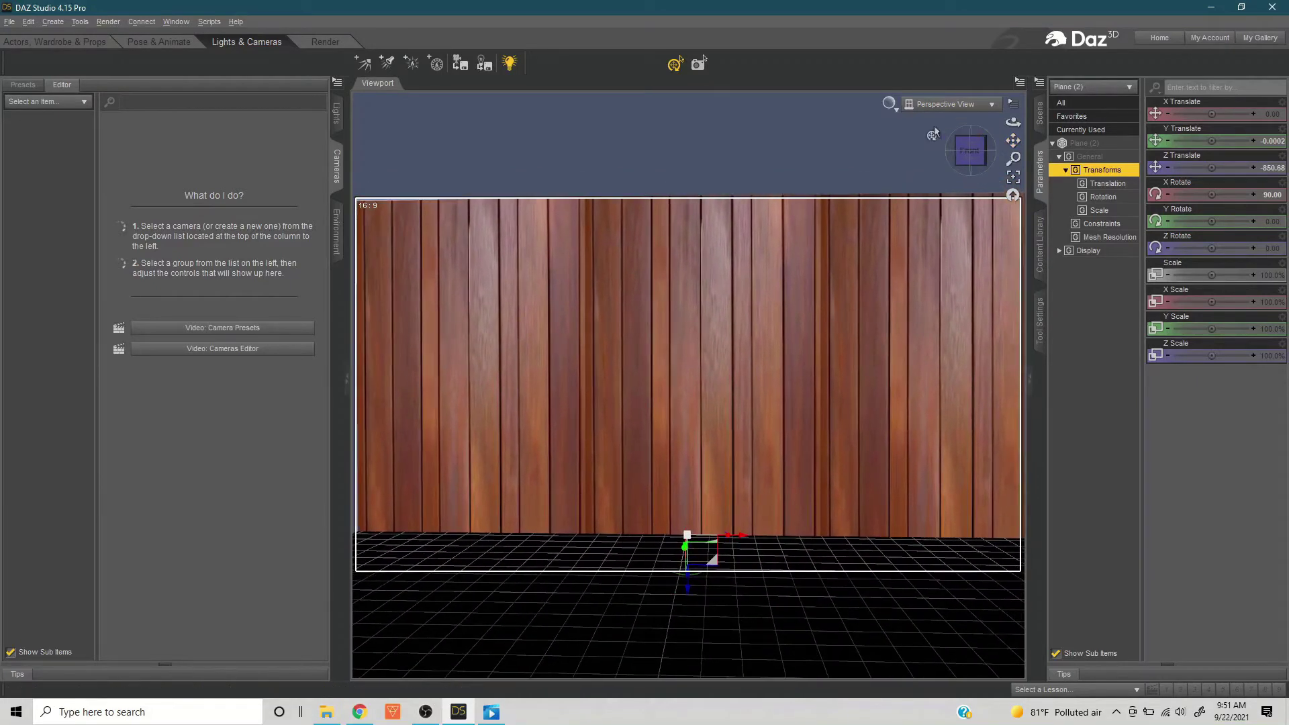
- Check the new framing in an NVIDIA Iray preview and switch the viewport back to Texture Shaded
{"action": "left_click", "coordinate": [889, 103]}
{"action": "left_click", "coordinate": [873, 271]}
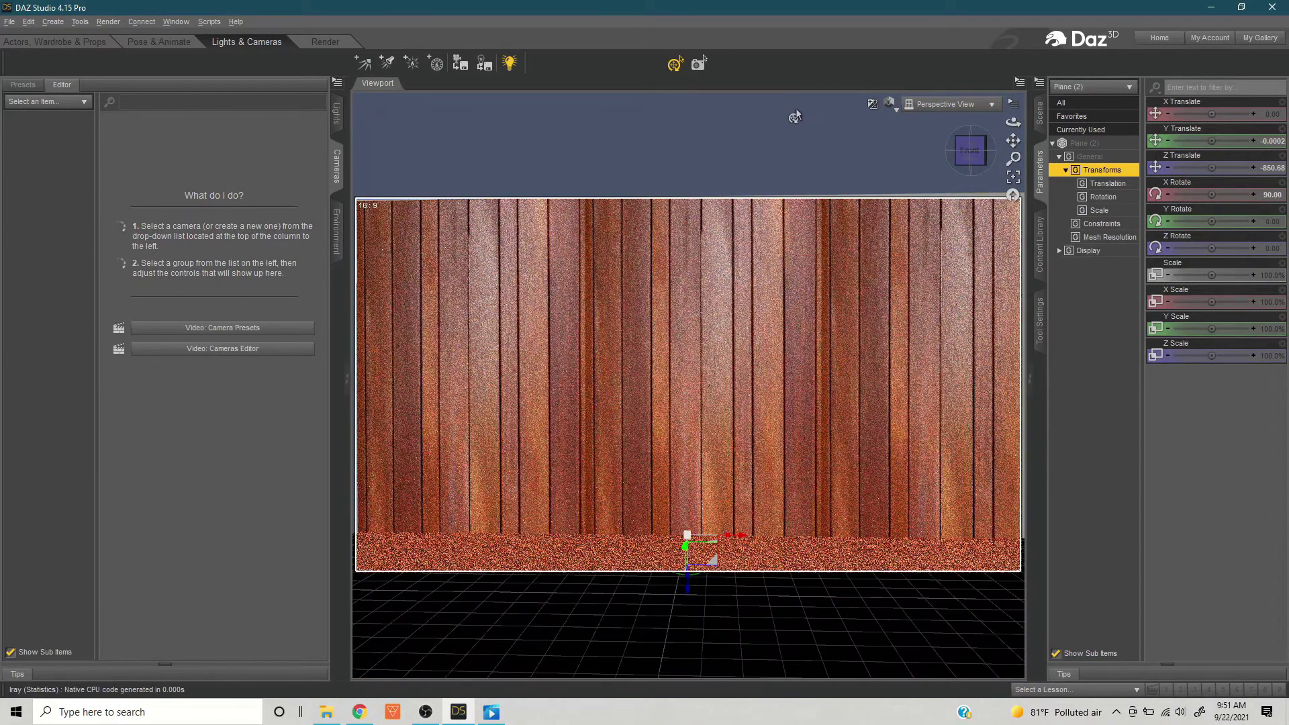
{"action": "left_click", "coordinate": [890, 105]}
{"action": "left_click", "coordinate": [882, 229]}
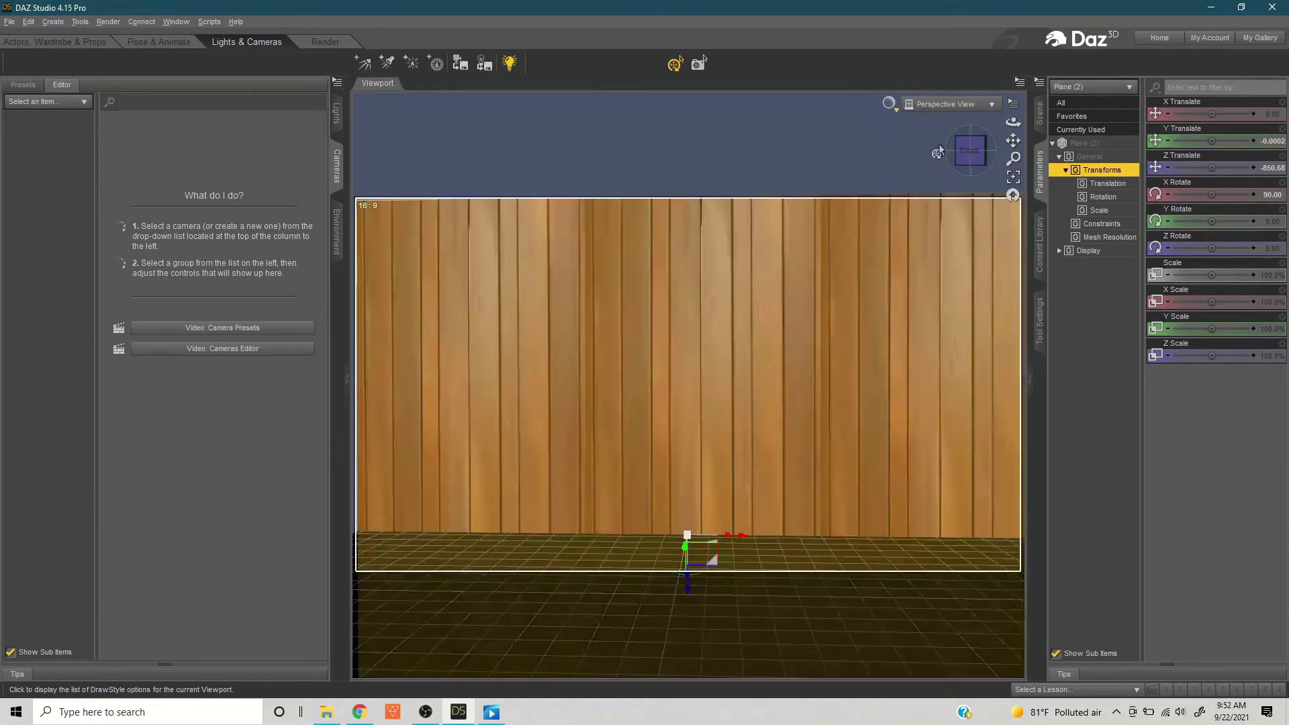
- Raise the wall plane to a Y Translate of 166.23 and turn the view to face it
{"action": "left_click_drag", "start_coordinate": [966, 153], "coordinate": [968, 147]}
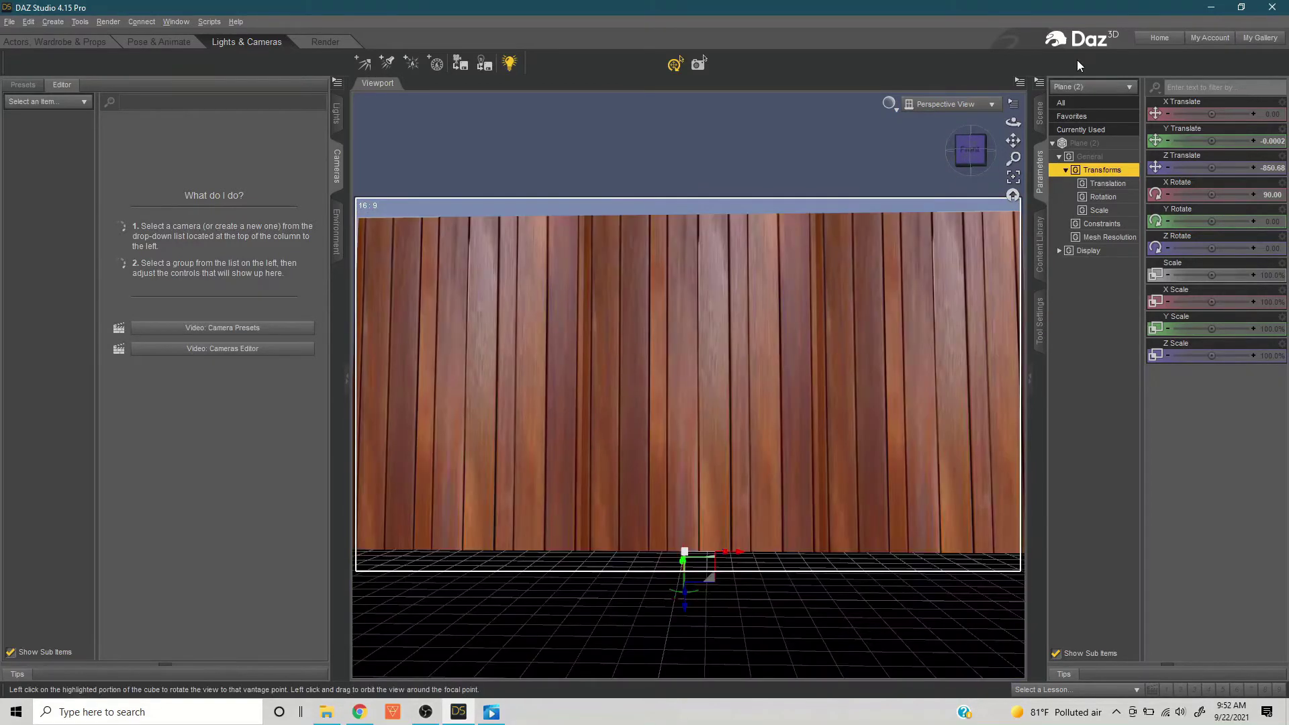
{"action": "left_click_drag", "start_coordinate": [1211, 140], "coordinate": [1248, 140]}
{"action": "left_click_drag", "start_coordinate": [965, 144], "coordinate": [970, 146]}
- Preview the raised wall in NVIDIA Iray, adjust the viewing angle, and restore Texture Shaded
{"action": "left_click", "coordinate": [891, 116]}
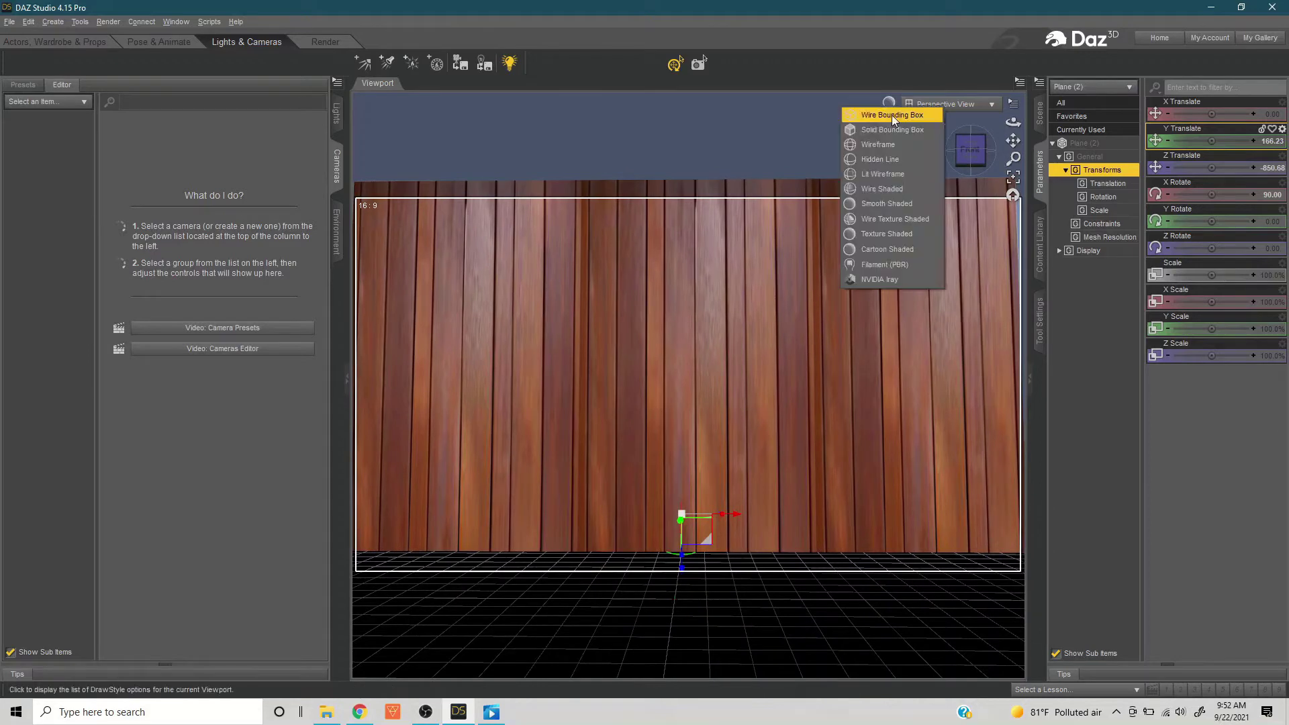
{"action": "left_click", "coordinate": [885, 280]}
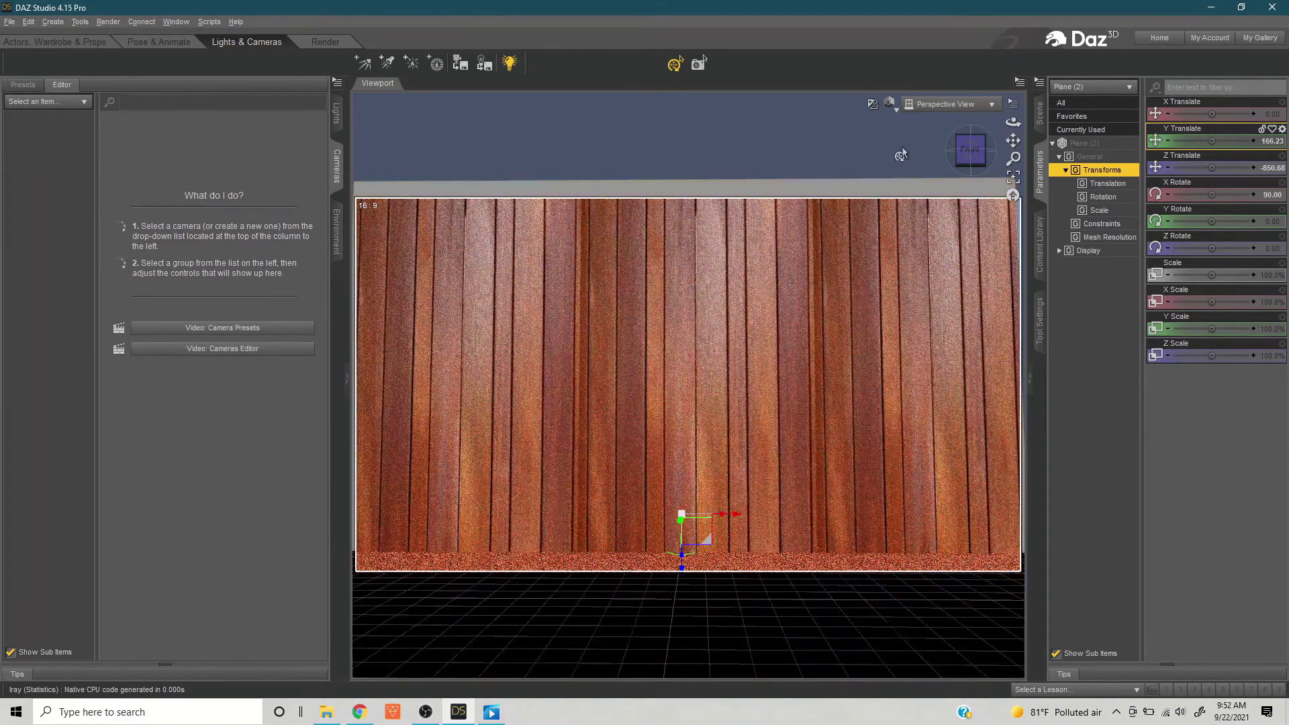
{"action": "left_click", "coordinate": [969, 150]}
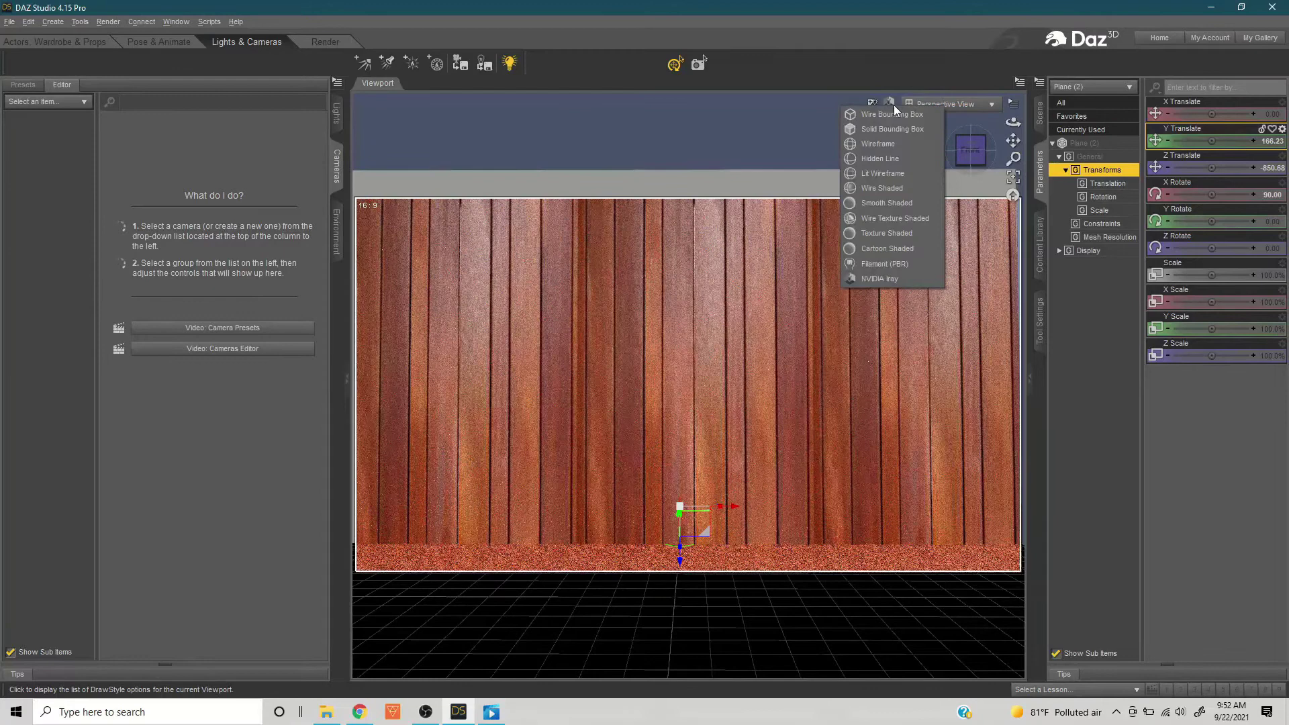
{"action": "left_click", "coordinate": [892, 235]}
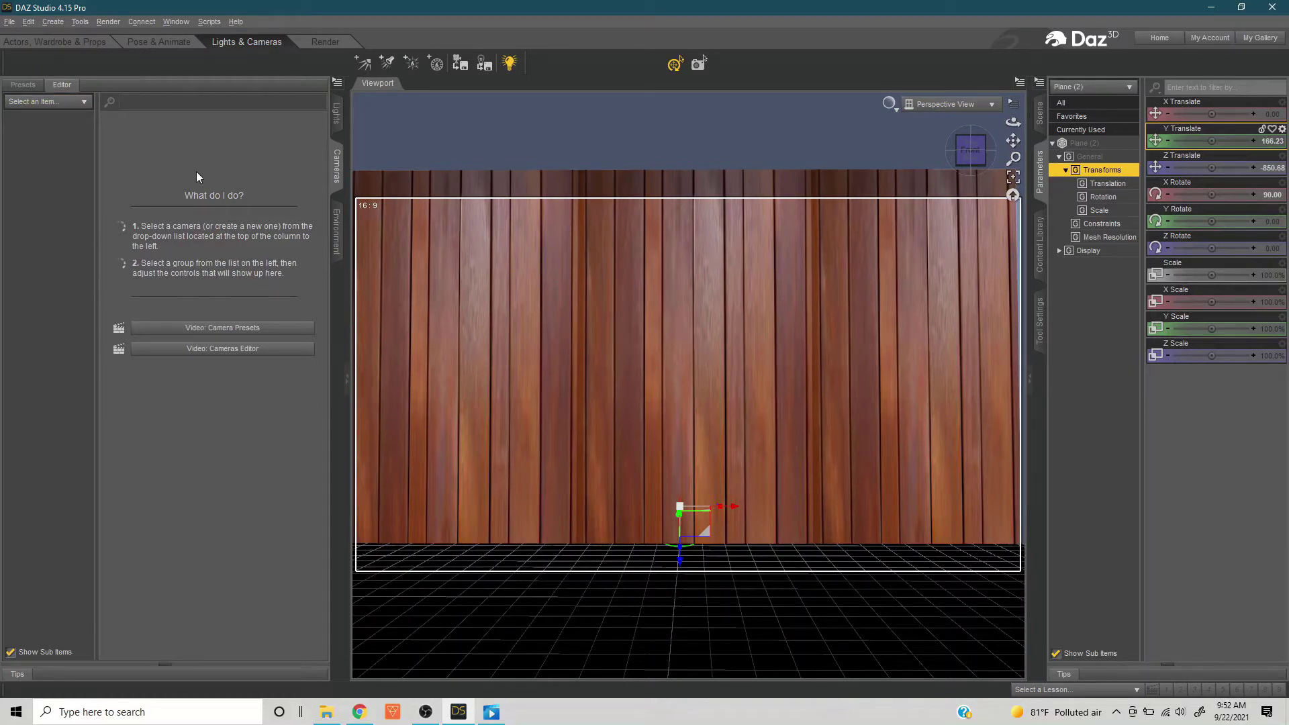
- In the Render workspace's General settings, try the Ultra HD and Quad HD dimension presets and return to Full HD / 1080p
{"action": "left_click", "coordinate": [325, 44]}
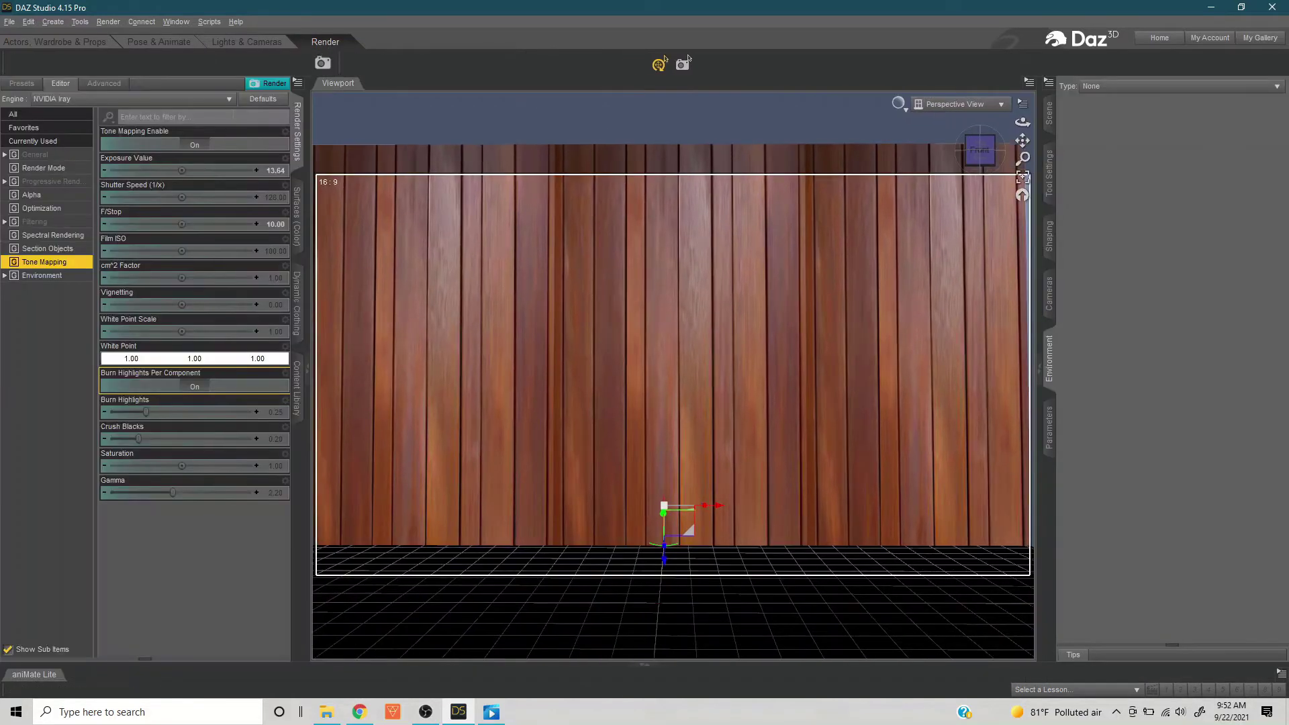
{"action": "left_click", "coordinate": [45, 155]}
{"action": "left_click", "coordinate": [144, 145]}
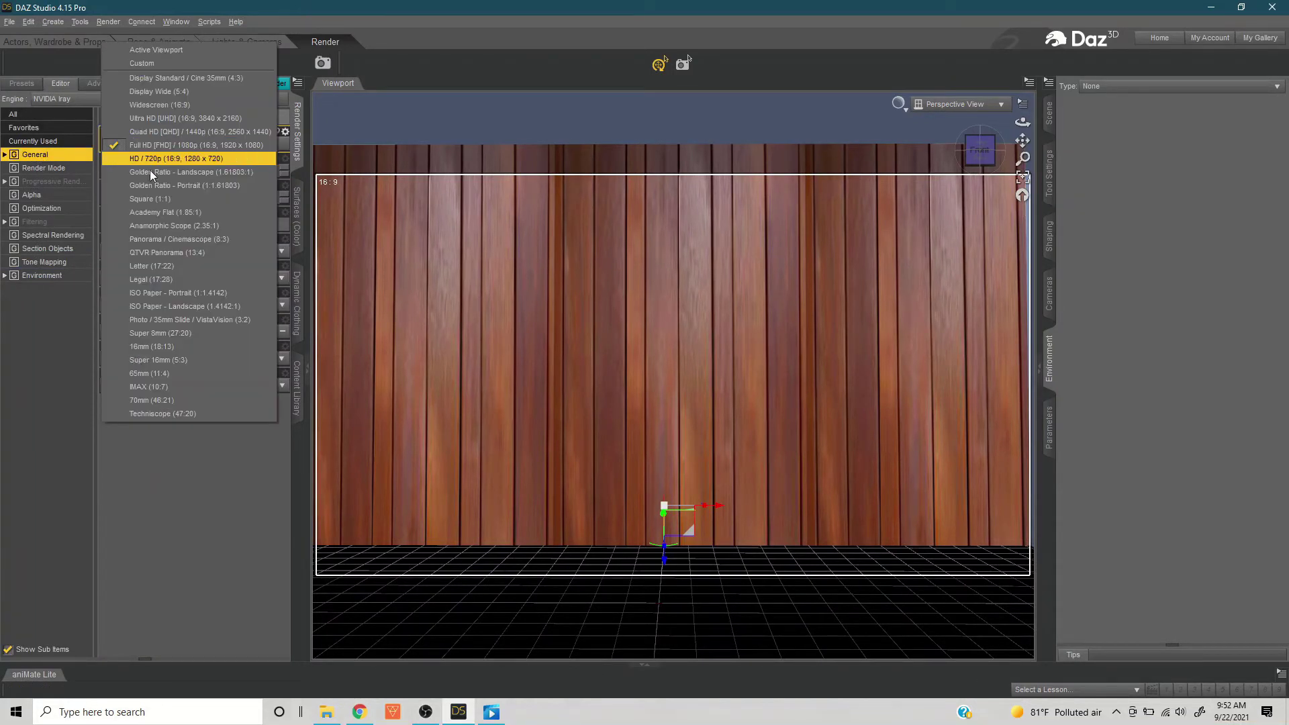
{"action": "left_click", "coordinate": [155, 118]}
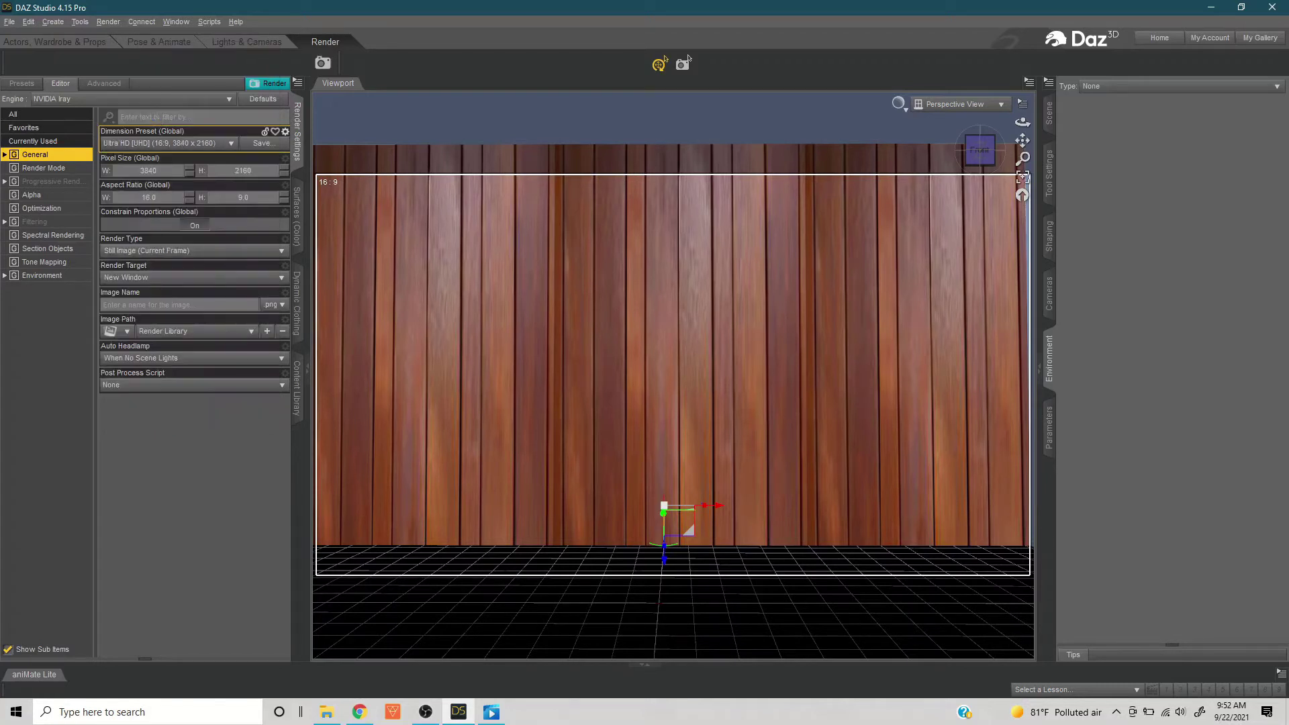
{"action": "left_click", "coordinate": [176, 143]}
{"action": "left_click", "coordinate": [179, 157]}
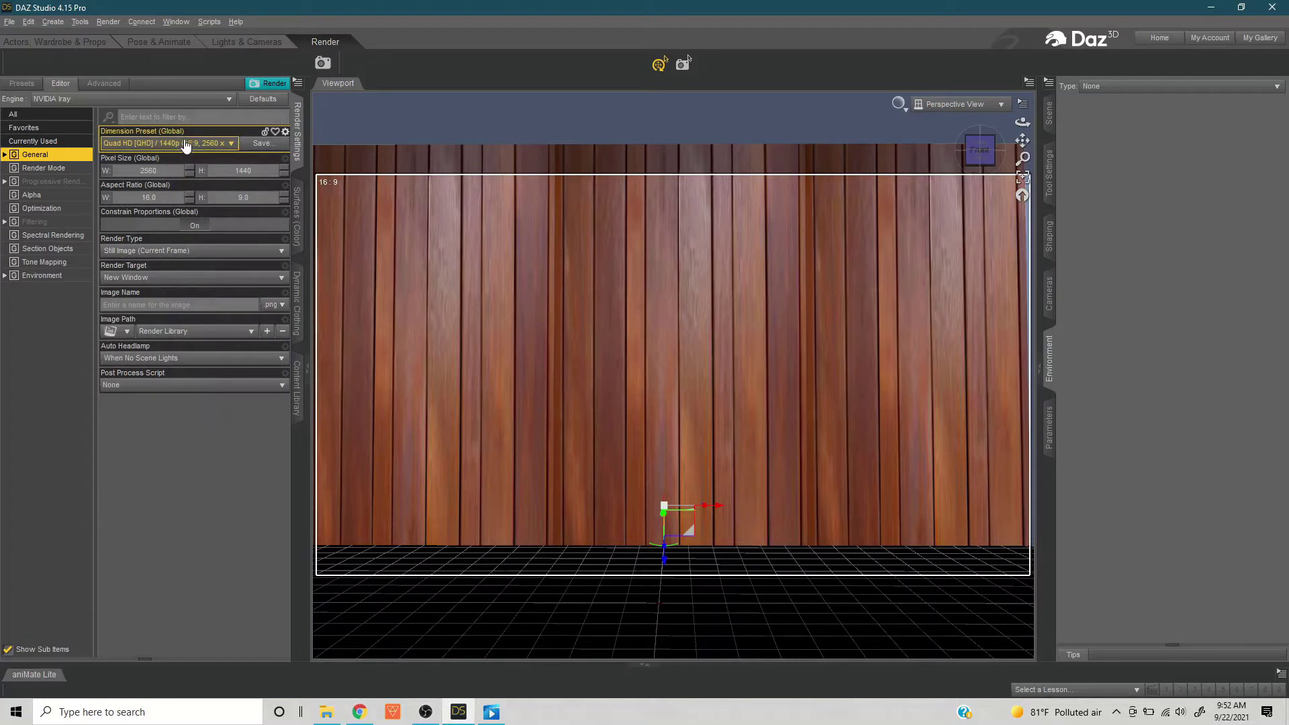
{"action": "left_click", "coordinate": [187, 145]}
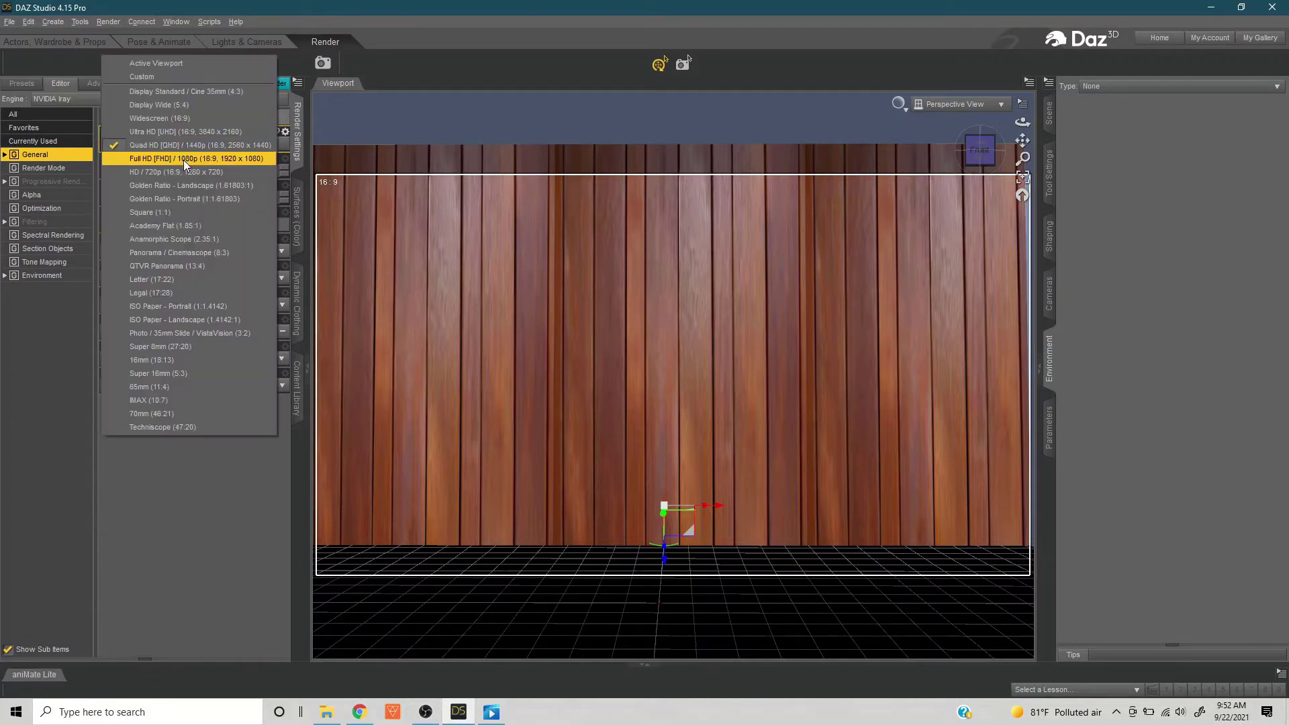
{"action": "left_click", "coordinate": [184, 159]}
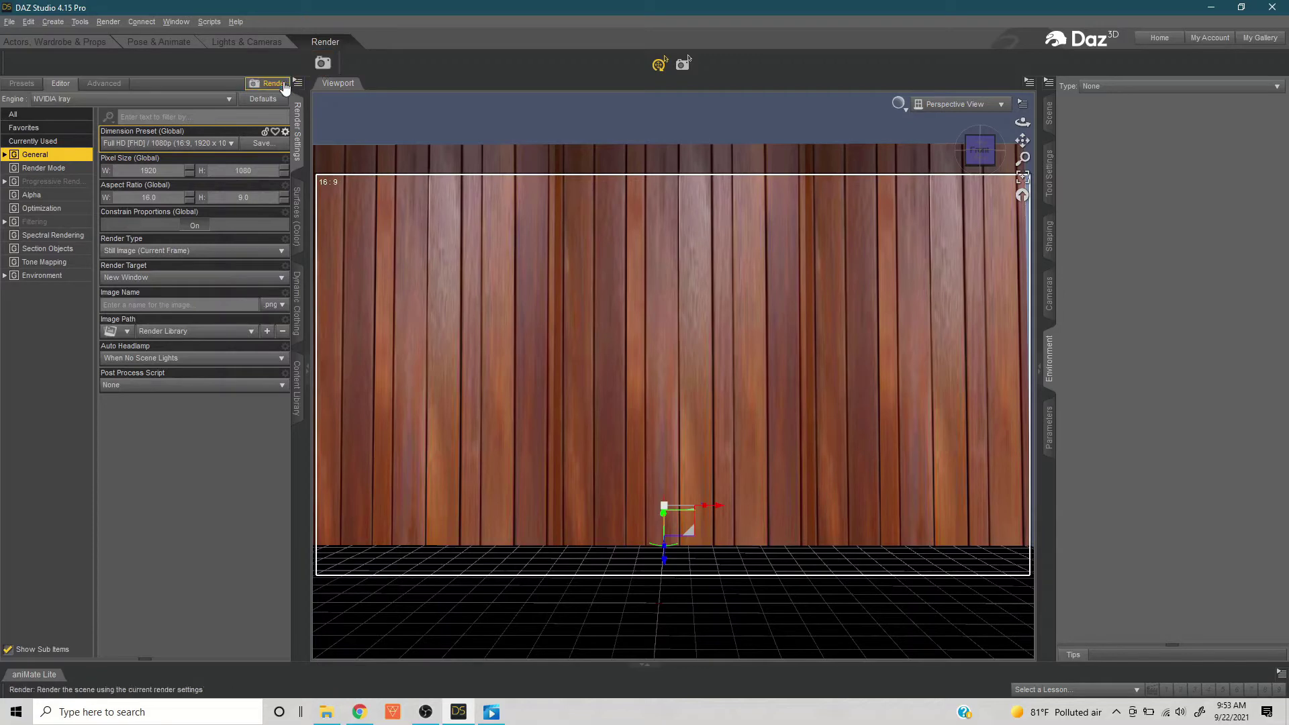
- Render the scene and inspect the wall and floor in the render window
{"action": "left_click", "coordinate": [322, 64]}
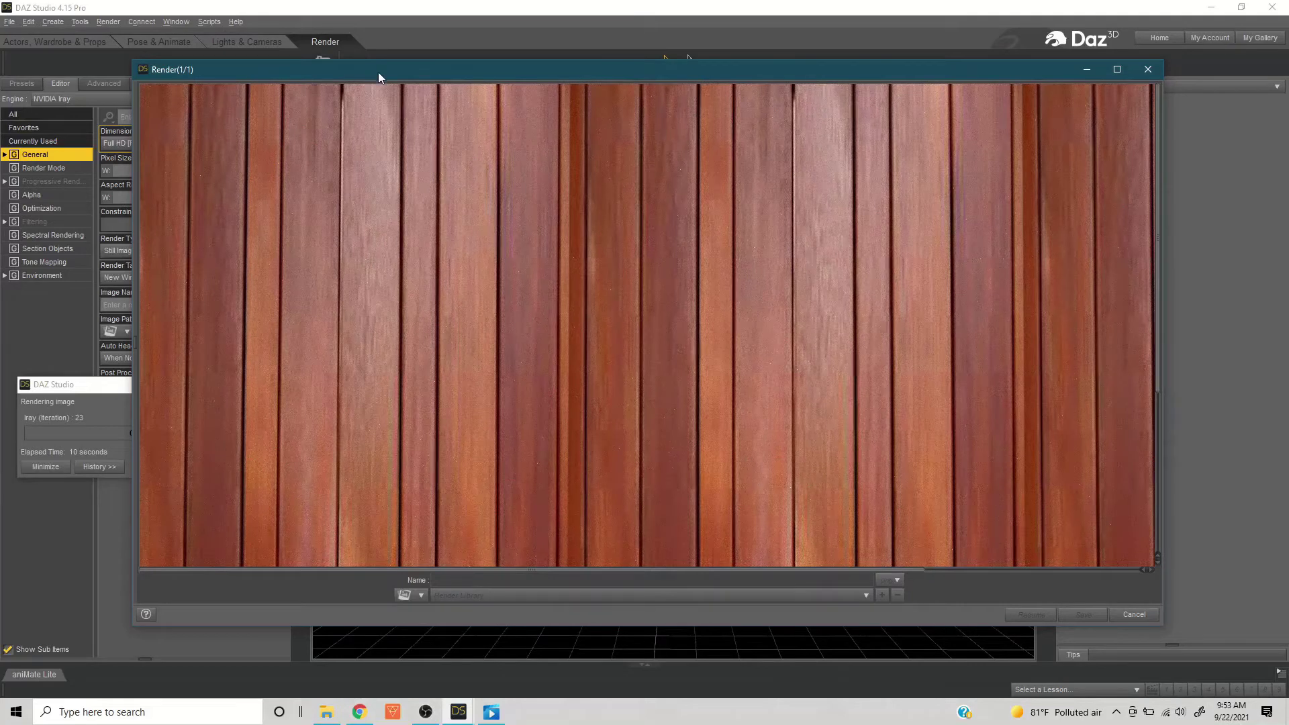
{"action": "left_click_drag", "start_coordinate": [379, 73], "coordinate": [413, 78]}
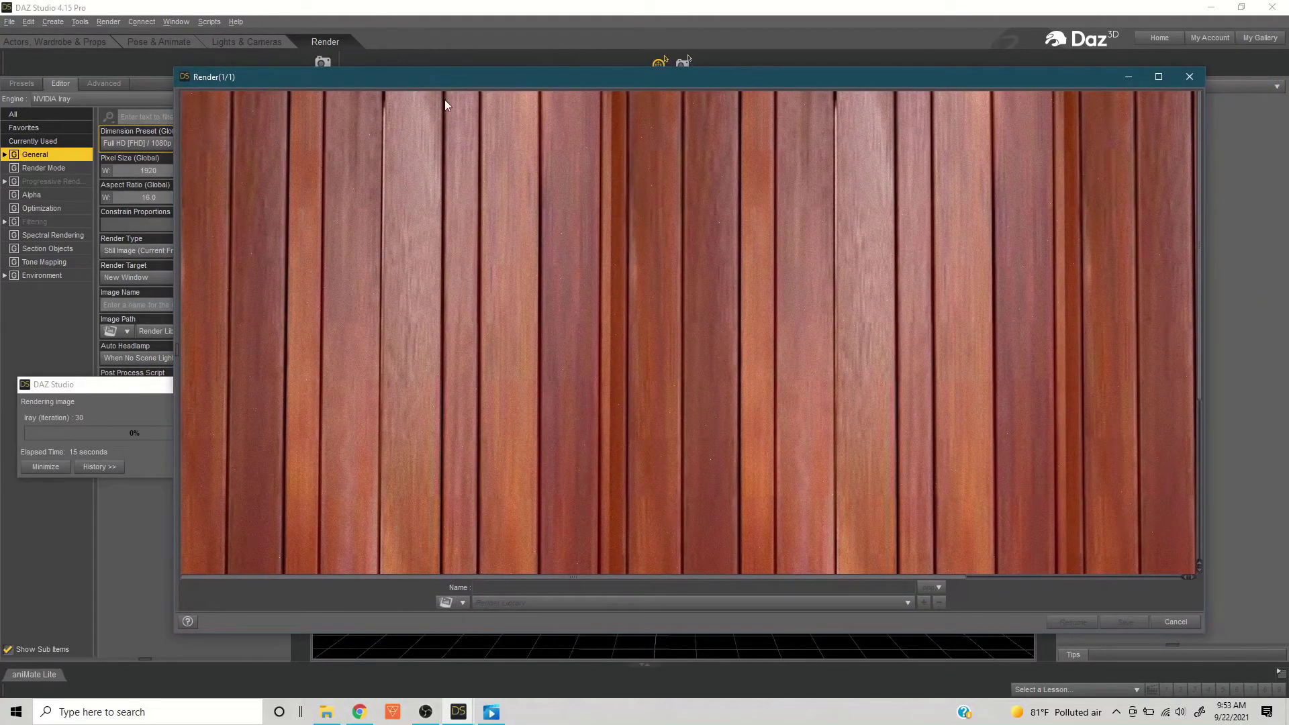
{"action": "left_click", "coordinate": [1153, 79]}
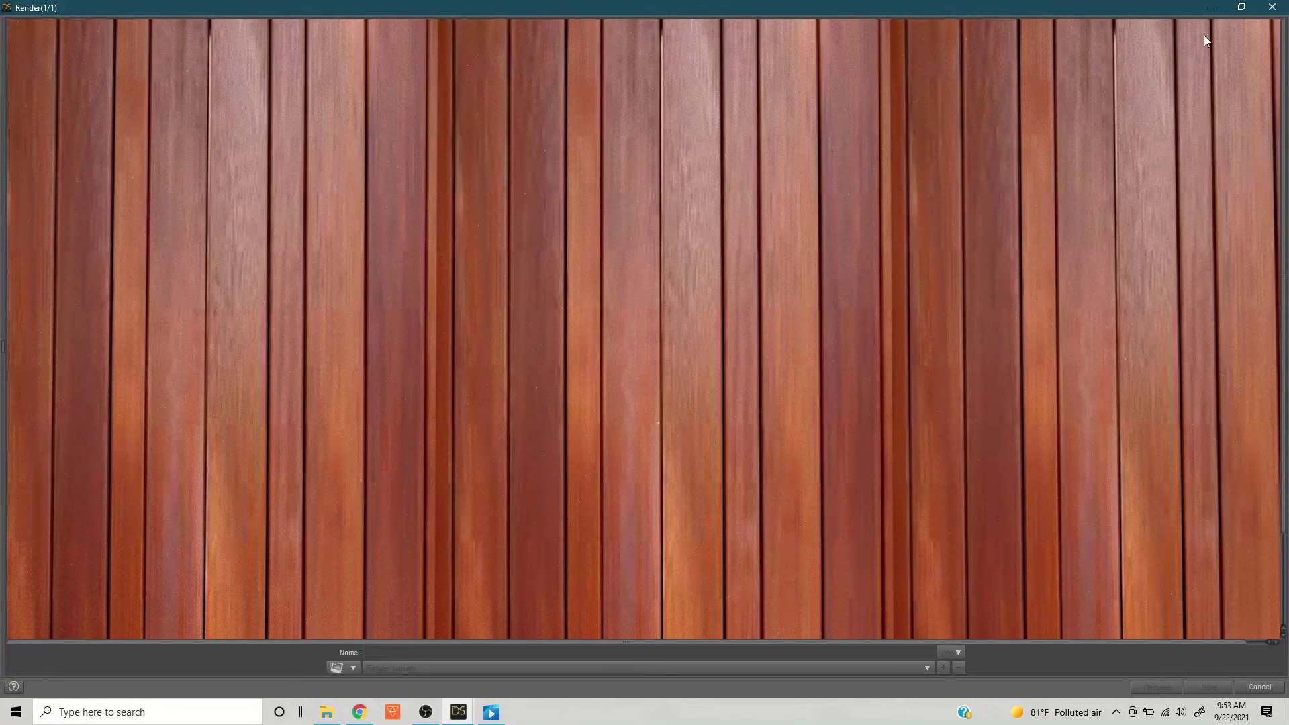
{"action": "left_click", "coordinate": [1240, 10]}
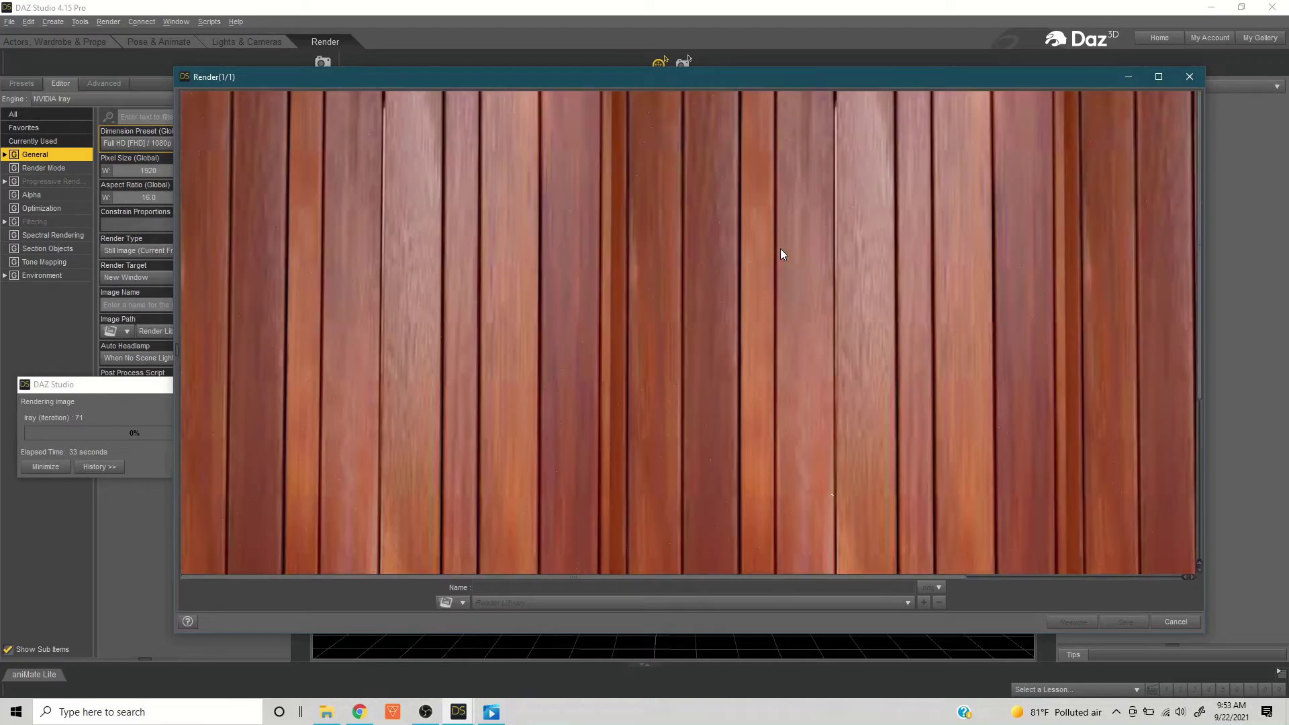
{"action": "left_click_drag", "start_coordinate": [787, 75], "coordinate": [762, 36]}
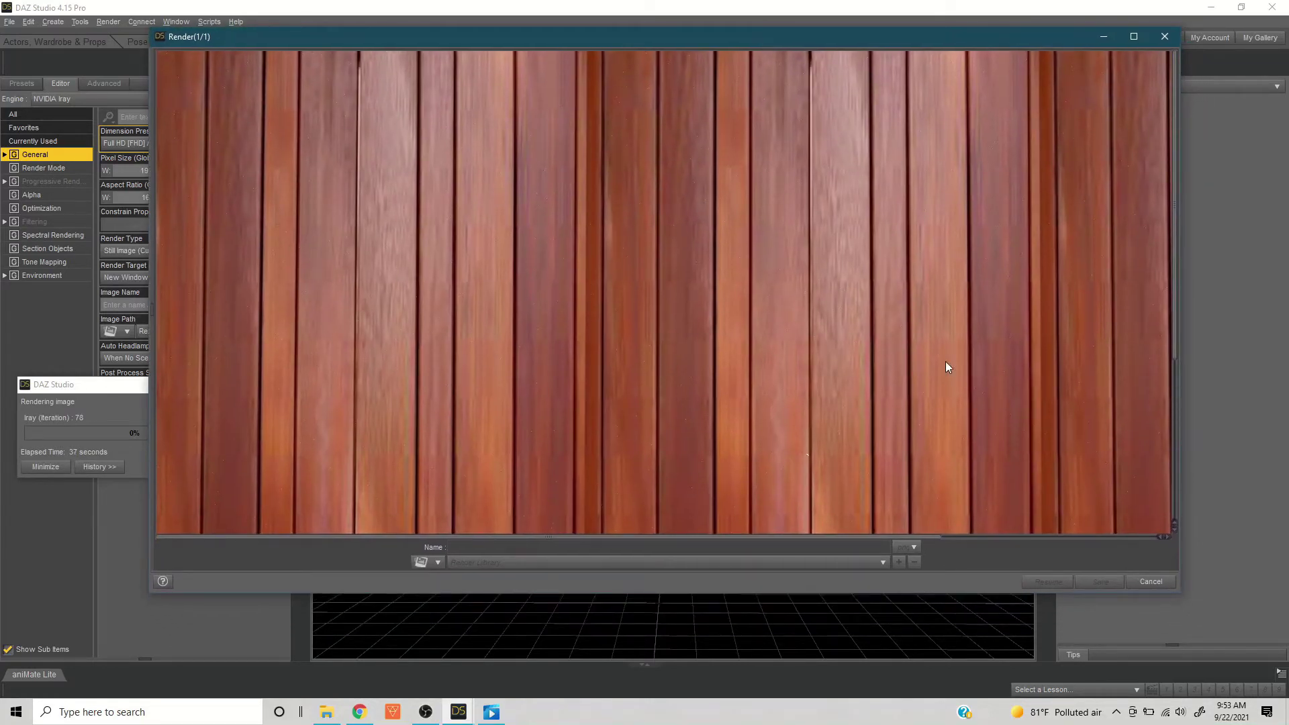
{"action": "scroll", "coordinate": [1119, 518], "scroll_direction": "down", "scroll_amount": 3}
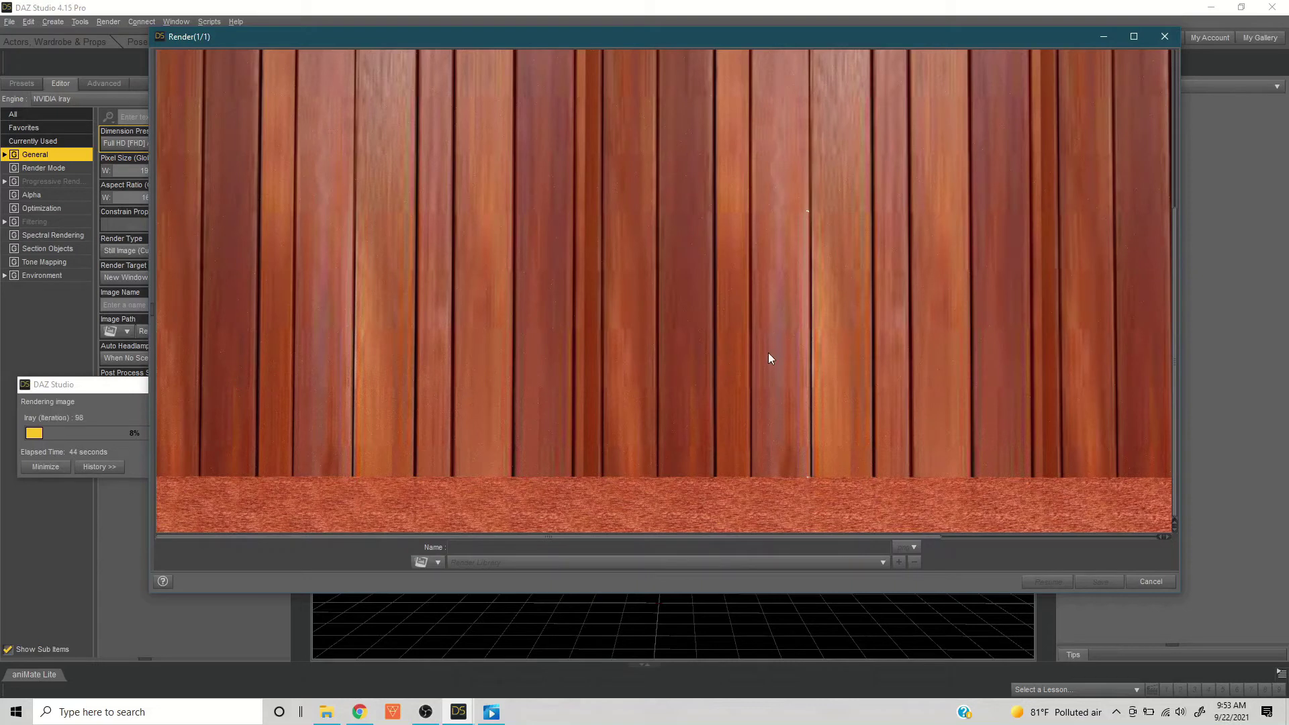
- Cancel the running render and close its render window
{"action": "left_click", "coordinate": [1153, 583]}
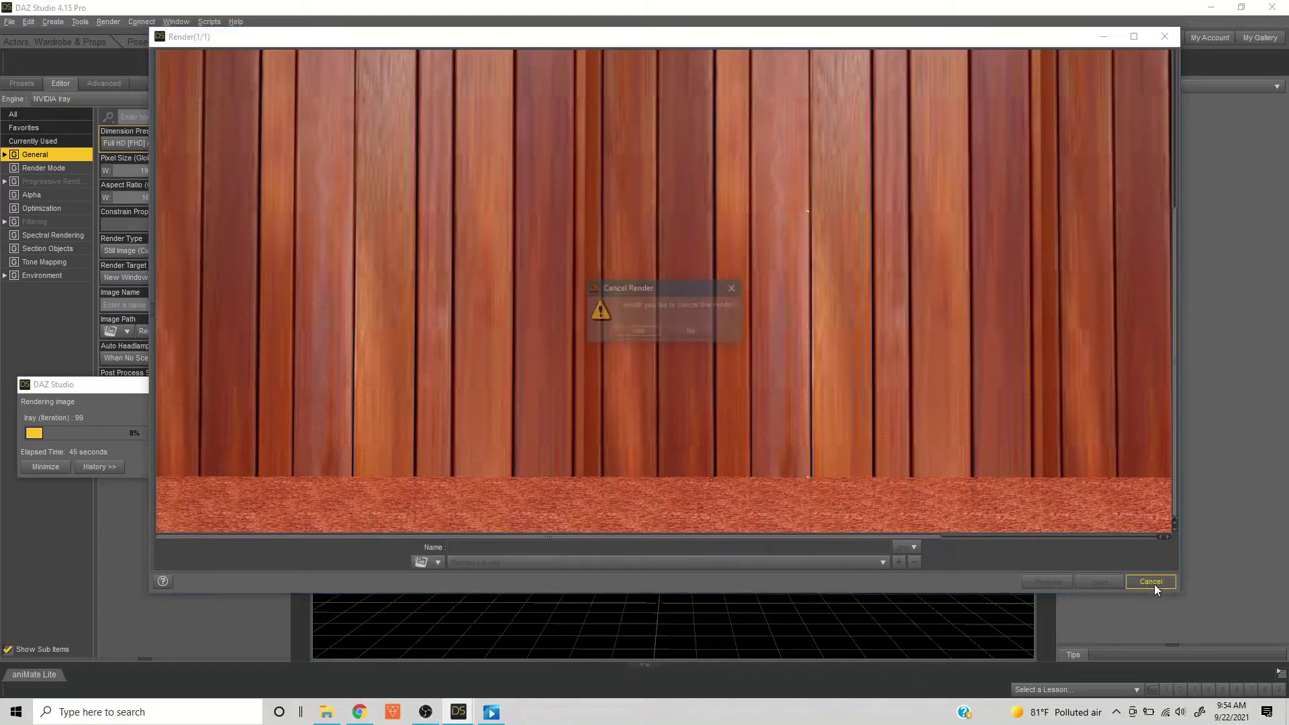
{"action": "left_click", "coordinate": [634, 332]}
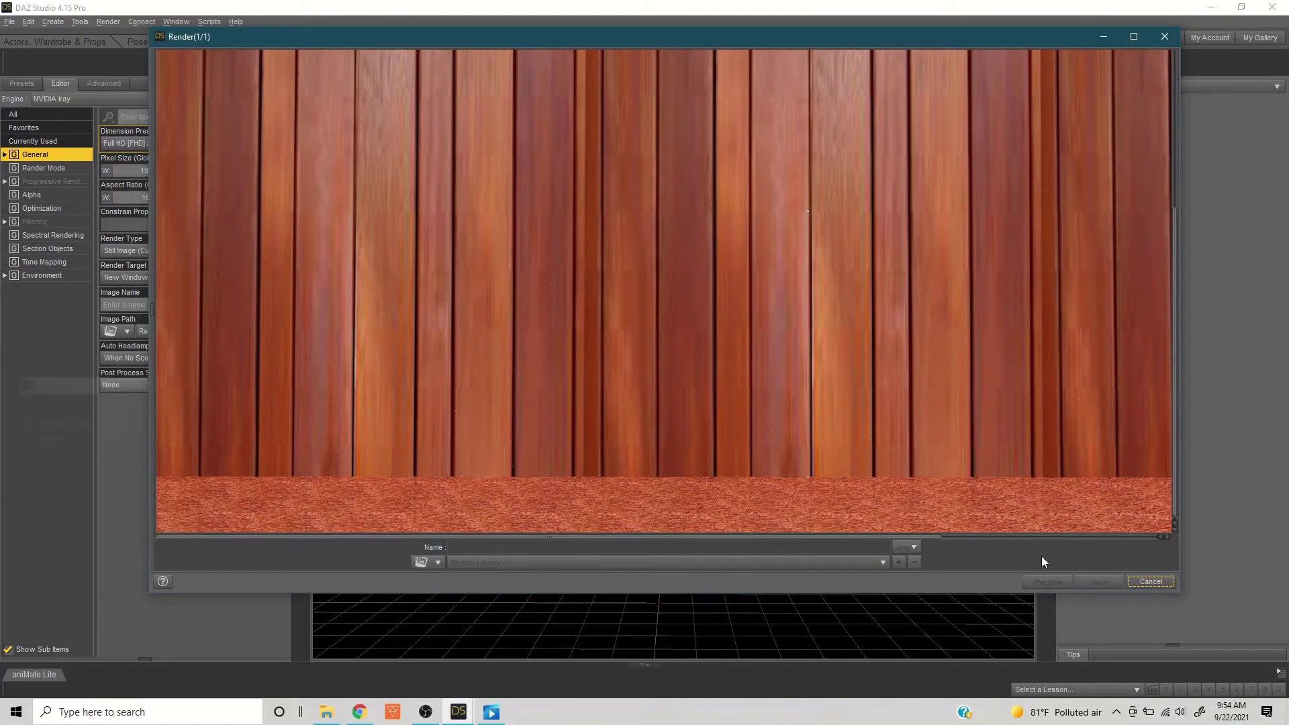
{"action": "left_click", "coordinate": [1151, 582]}
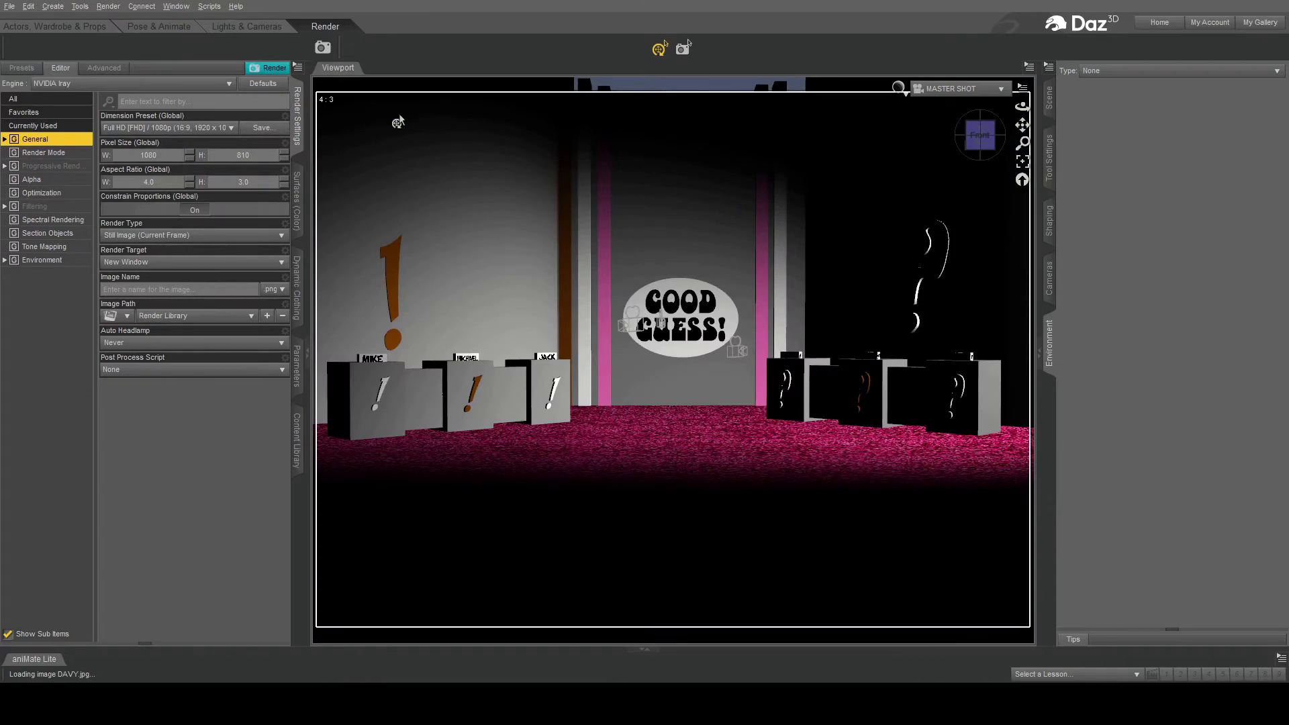
- In the Actors, Wardrobe & Props workspace, select the GOOD GUESS! sign and preview the game show scene in NVIDIA Iray
{"action": "left_click", "coordinate": [34, 27]}
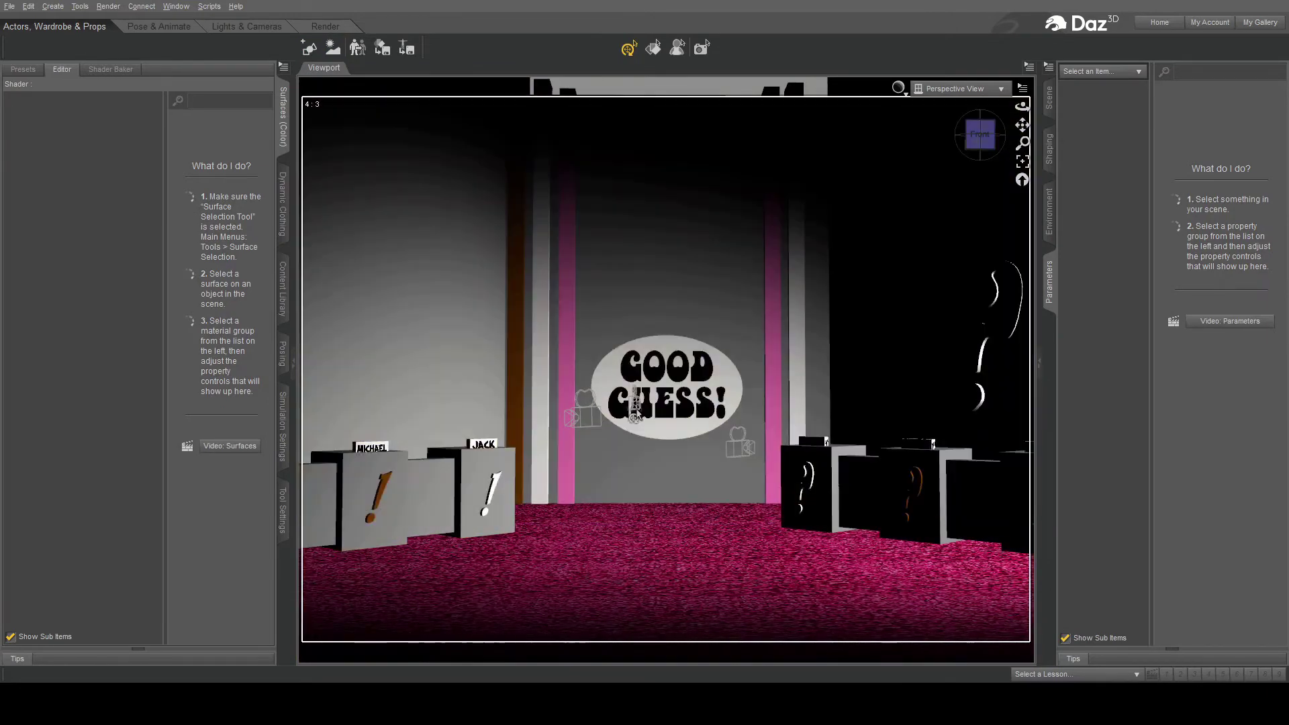
{"action": "left_click", "coordinate": [684, 376]}
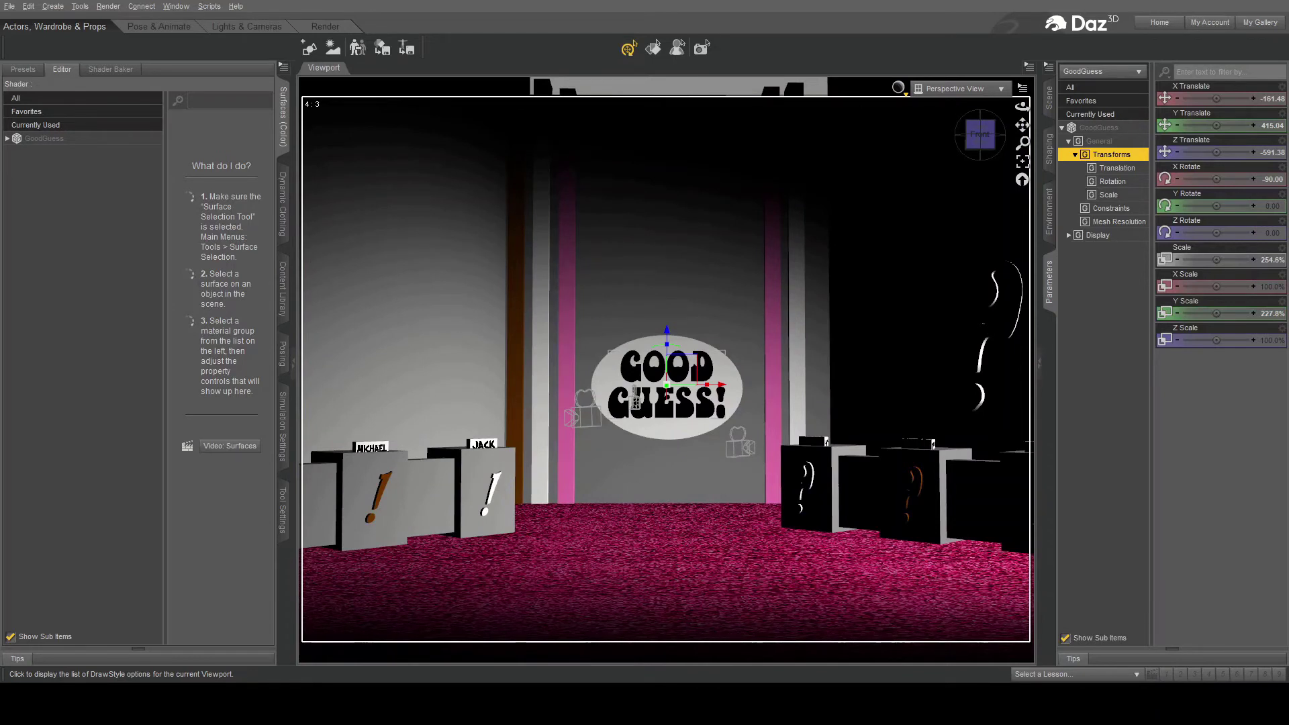
{"action": "key", "text": "ctrl+0"}
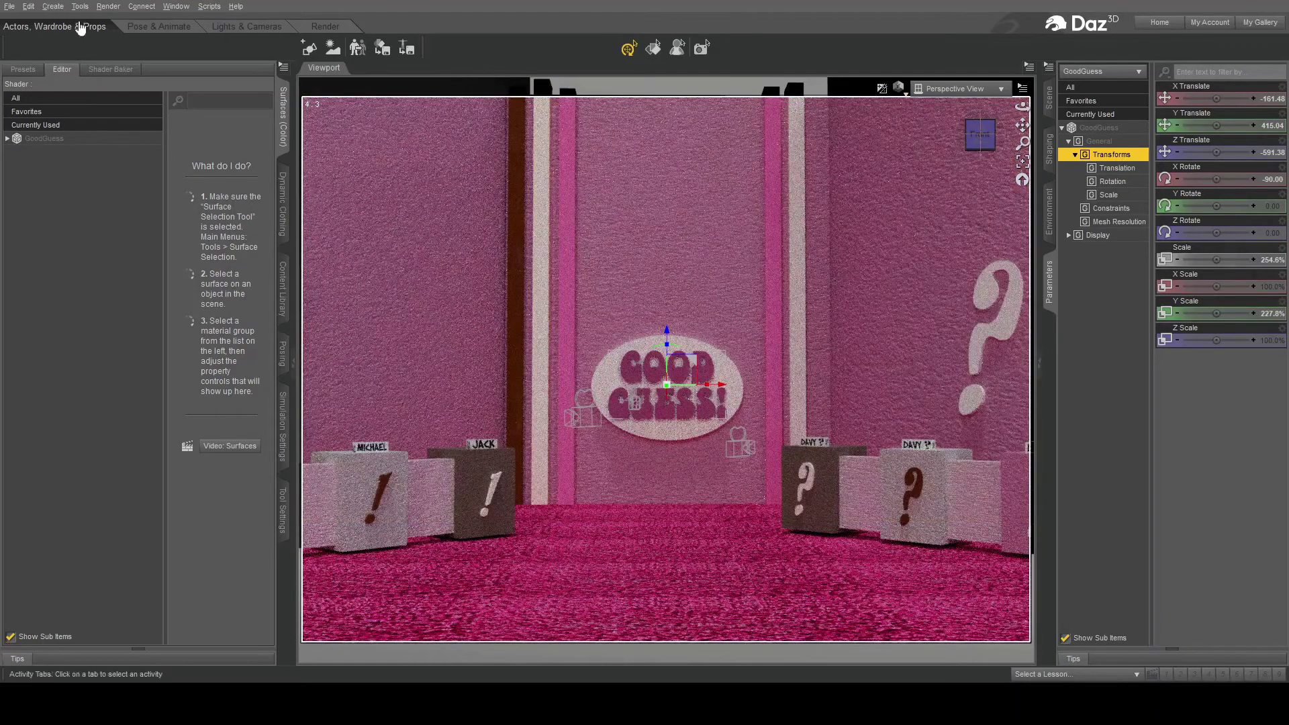
- Select the curved wall behind the exclamation-mark podiums and choose the Metal - Silver shader from the DAZ Uber library
{"action": "left_click", "coordinate": [283, 296]}
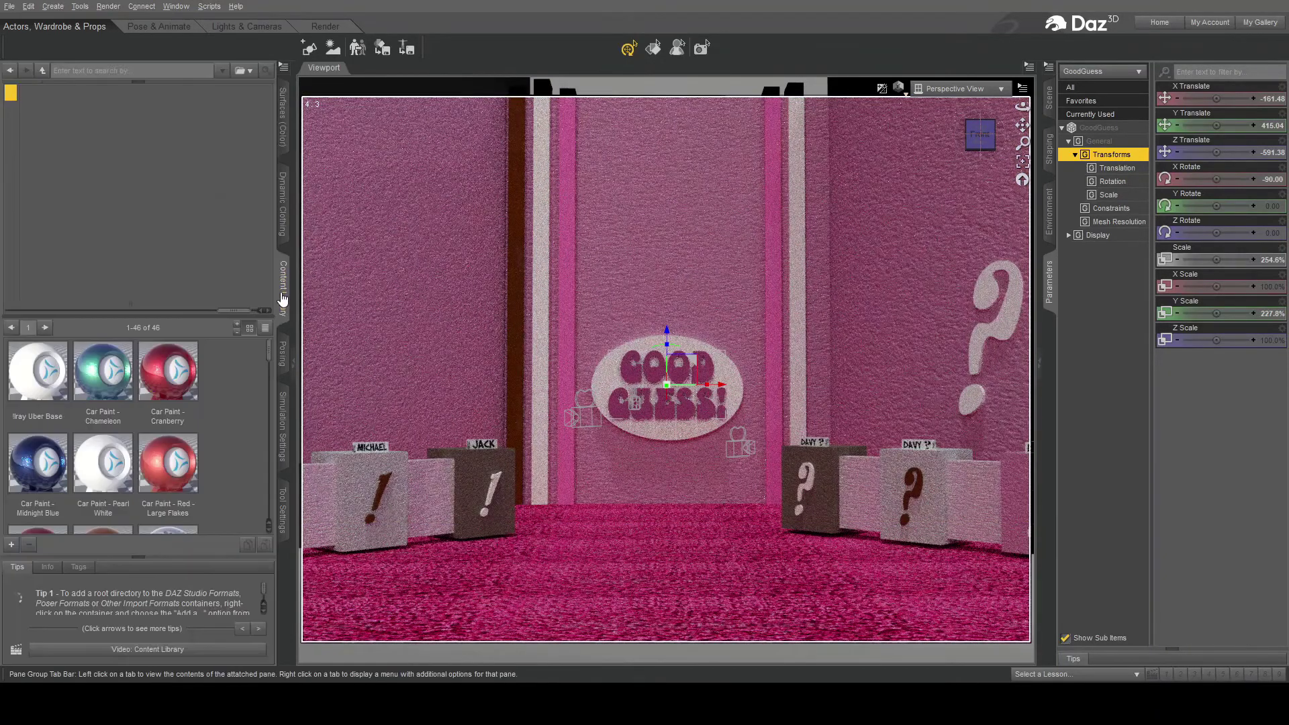
{"action": "scroll", "coordinate": [203, 422], "scroll_direction": "down", "scroll_amount": 10}
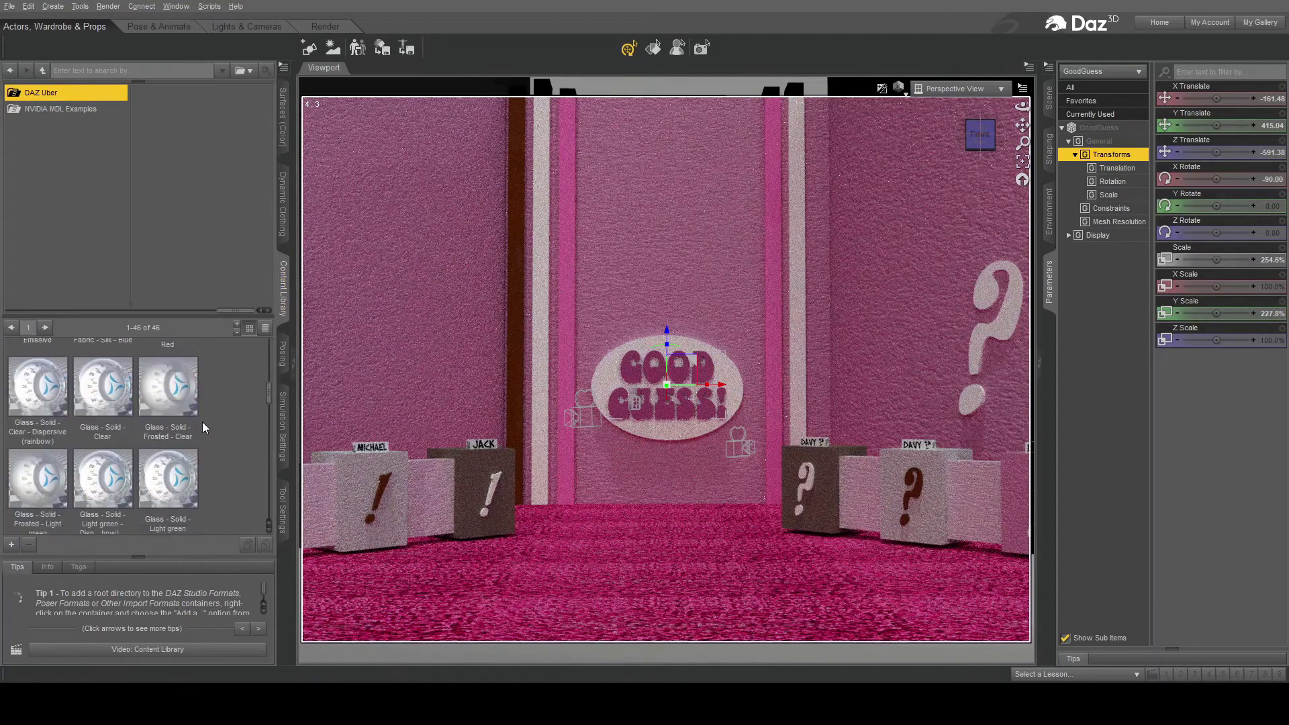
{"action": "scroll", "coordinate": [202, 422], "scroll_direction": "down", "scroll_amount": 2}
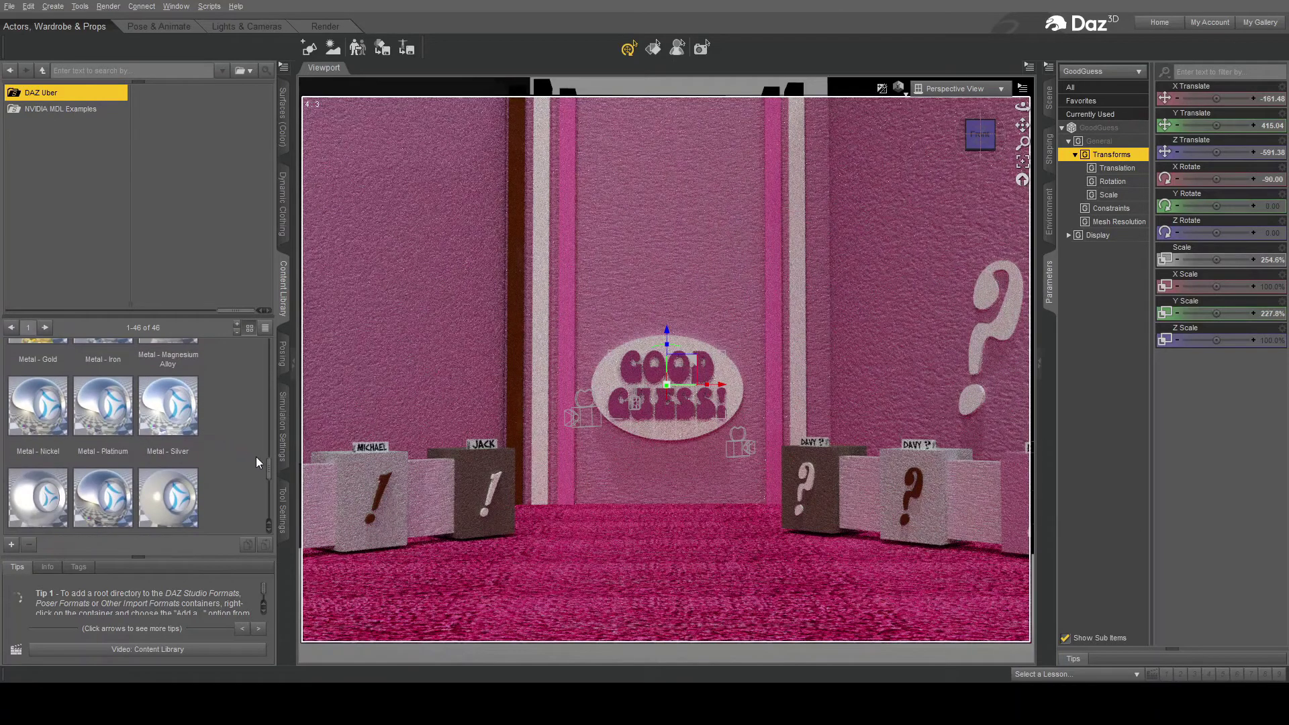
{"action": "scroll", "coordinate": [267, 474], "scroll_direction": "down", "scroll_amount": 2}
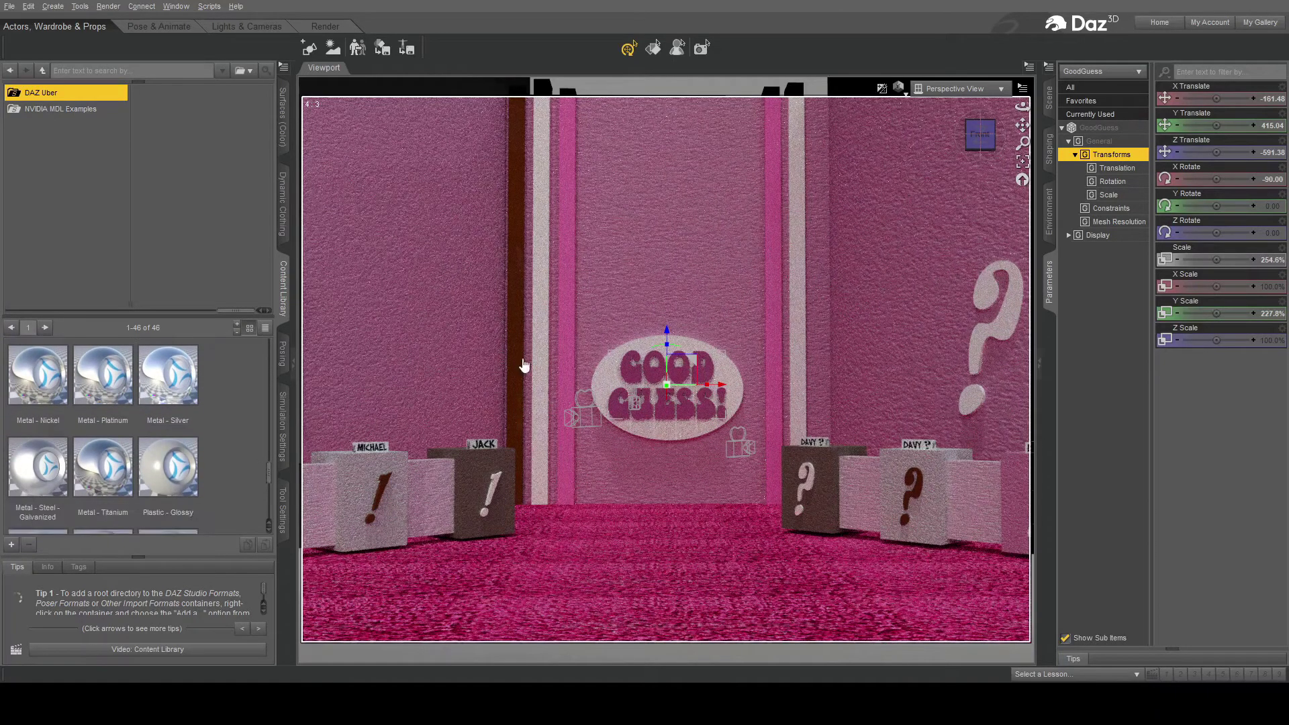
{"action": "left_click", "coordinate": [449, 278]}
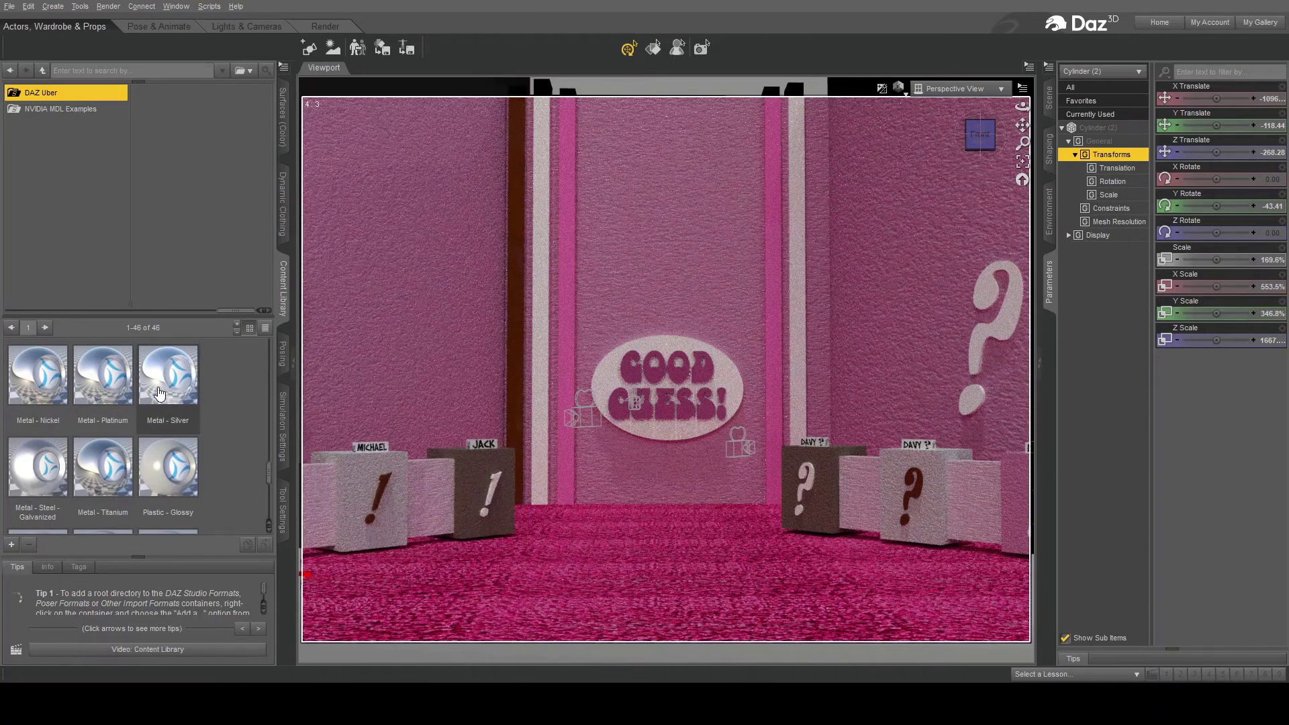
{"action": "left_click", "coordinate": [159, 394]}
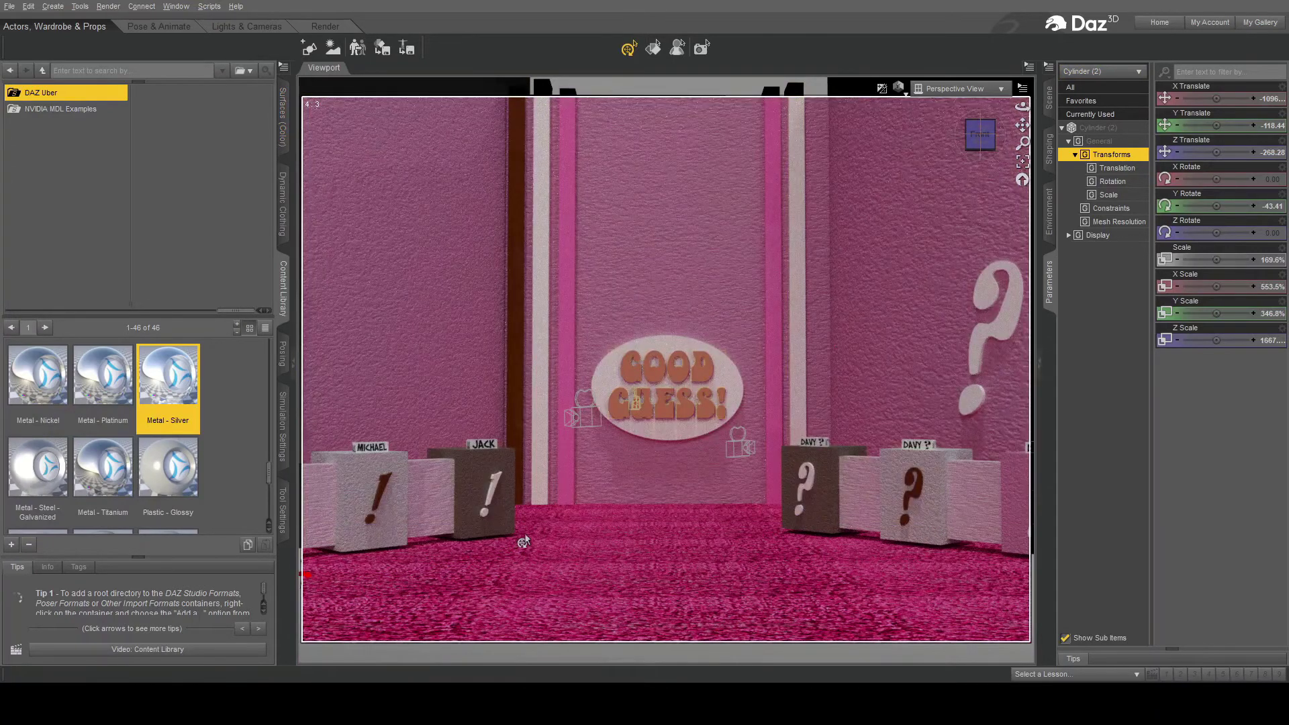
- Remove the stuccoWALL.png image from the curved wall's Diffuse Texture by setting it to None
{"action": "left_click", "coordinate": [284, 132]}
{"action": "left_click", "coordinate": [110, 139]}
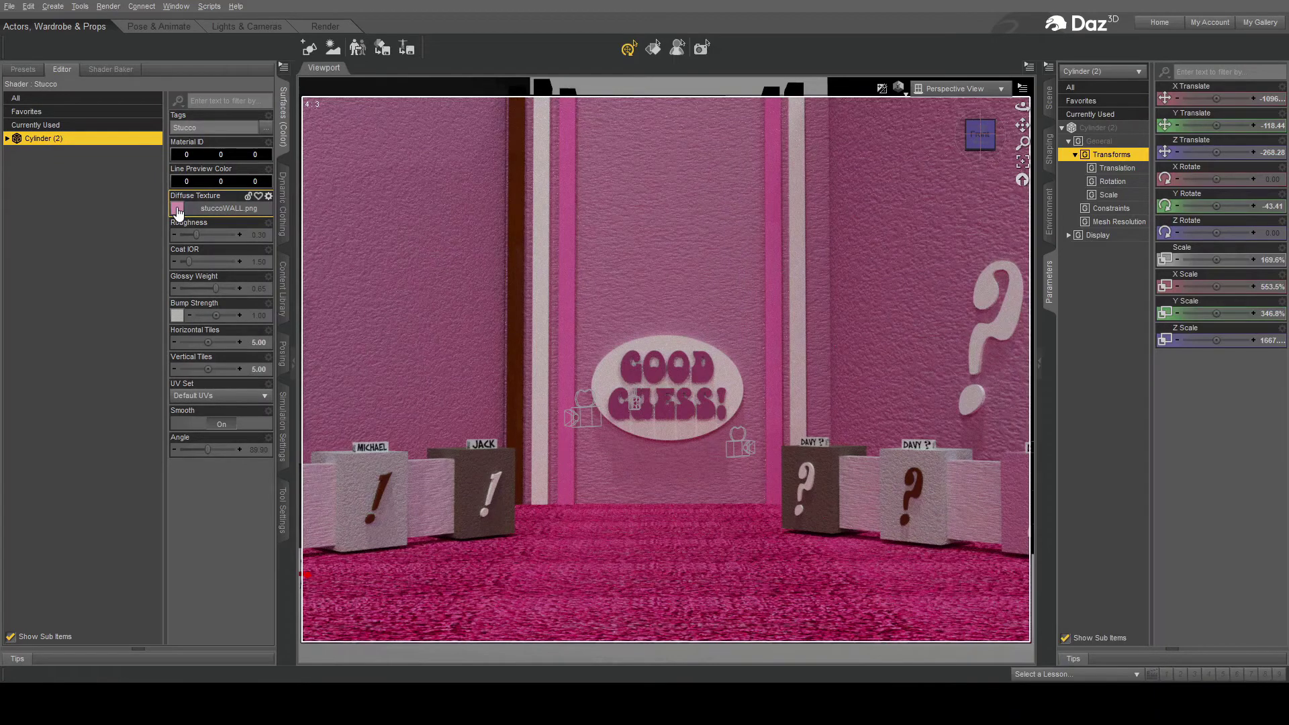
{"action": "mouse_move", "coordinate": [178, 213]}
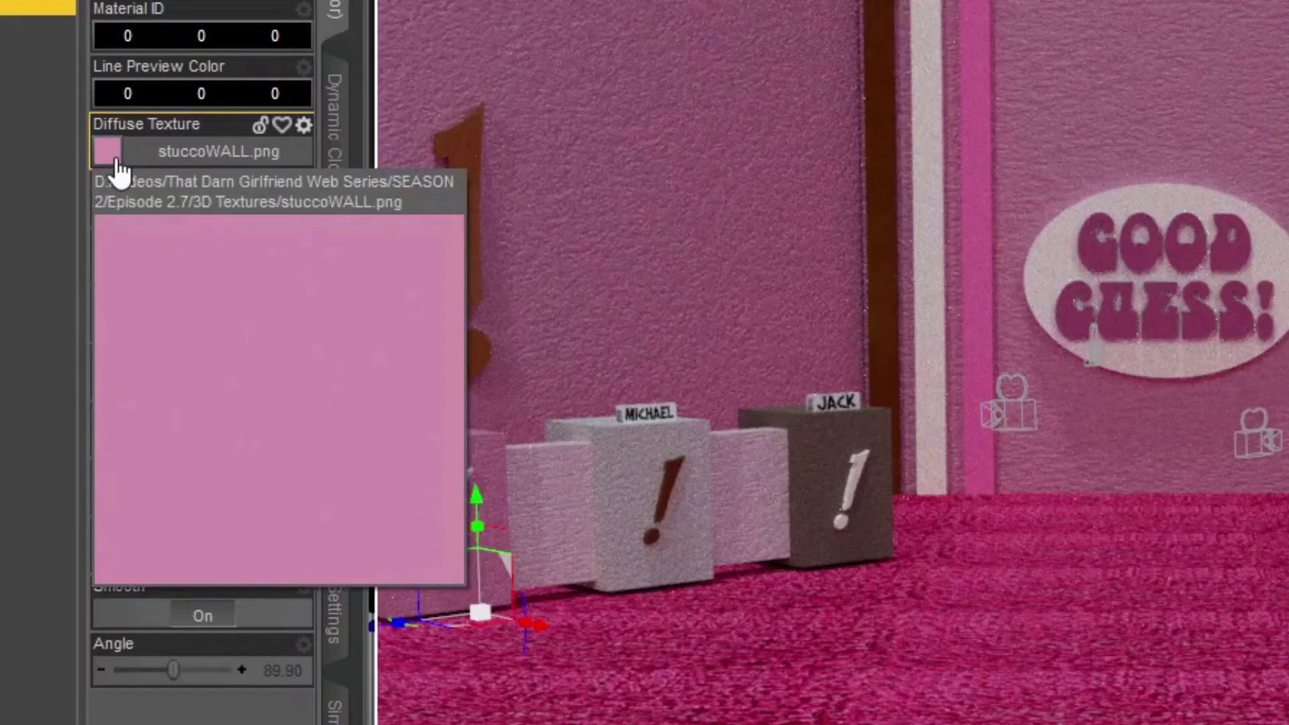
{"action": "left_click", "coordinate": [117, 161]}
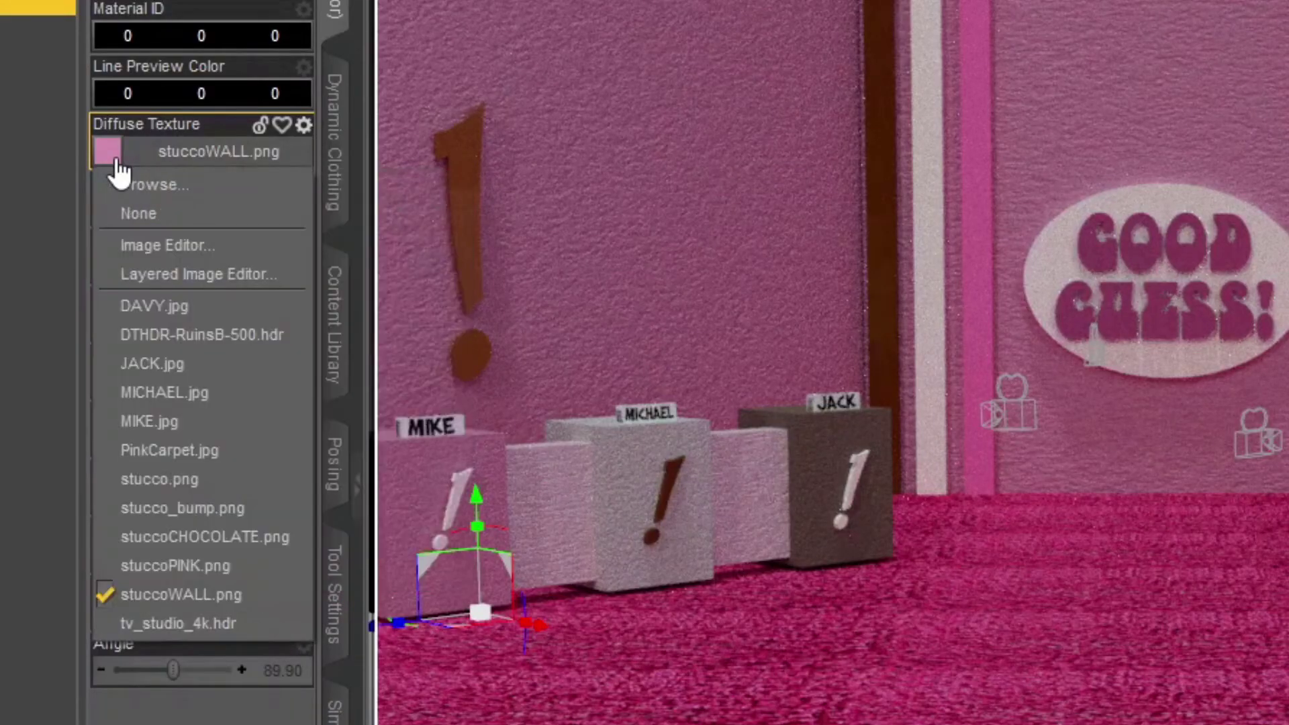
{"action": "left_click", "coordinate": [129, 212]}
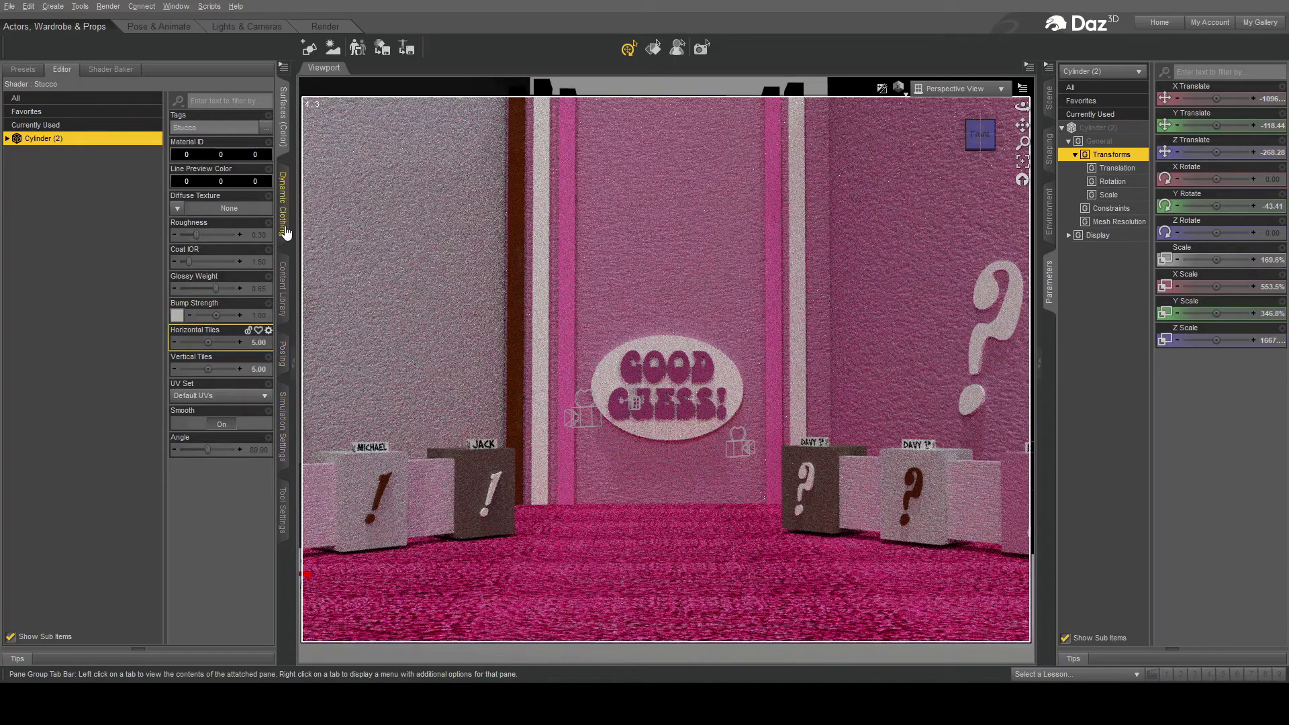
- Apply the Metal - Silver shader from the DAZ Uber library to the selected curved wall
{"action": "left_click", "coordinate": [283, 285]}
{"action": "scroll", "coordinate": [175, 436], "scroll_direction": "down", "scroll_amount": 5}
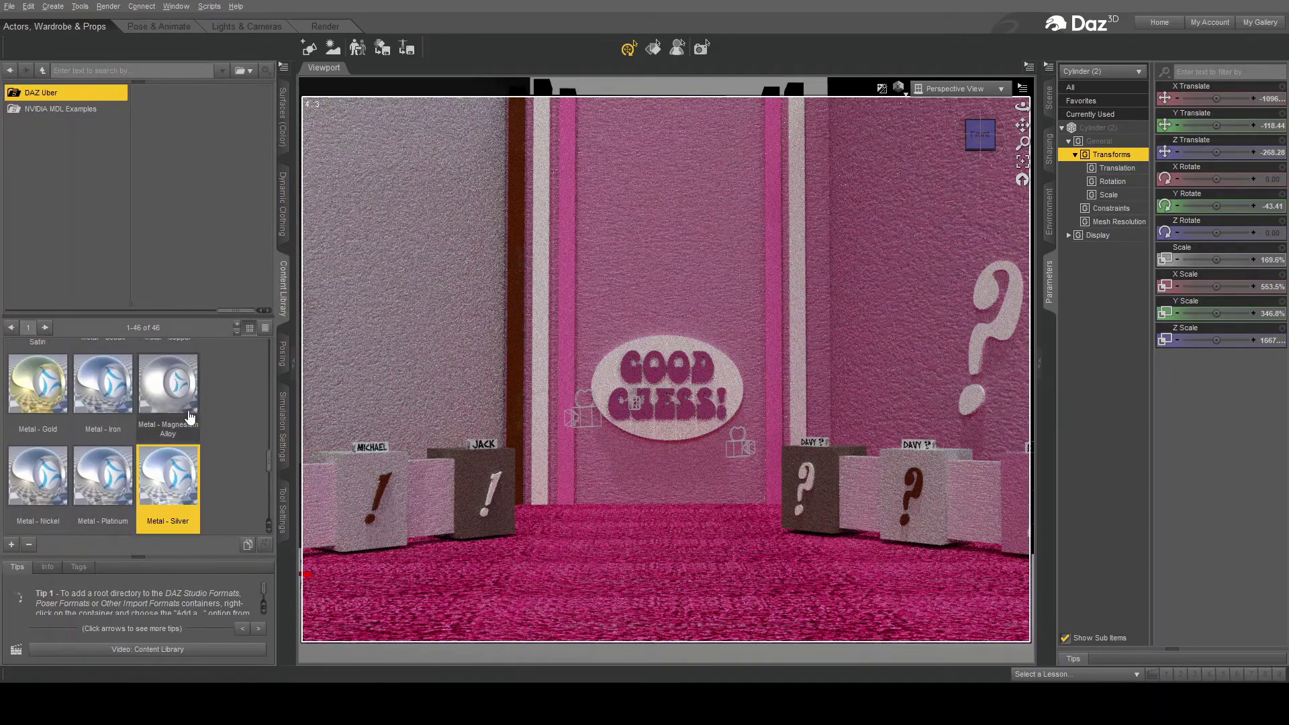
{"action": "scroll", "coordinate": [190, 417], "scroll_direction": "down", "scroll_amount": 4}
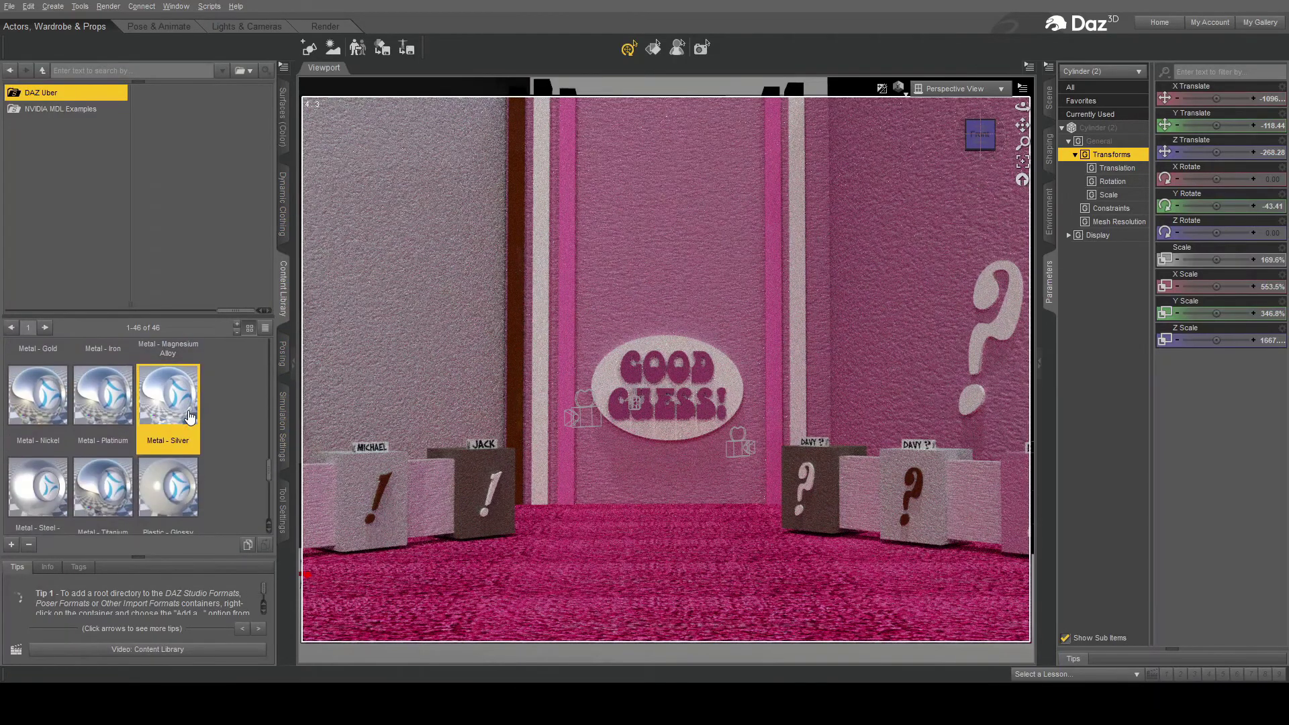
{"action": "scroll", "coordinate": [173, 469], "scroll_direction": "up", "scroll_amount": 1}
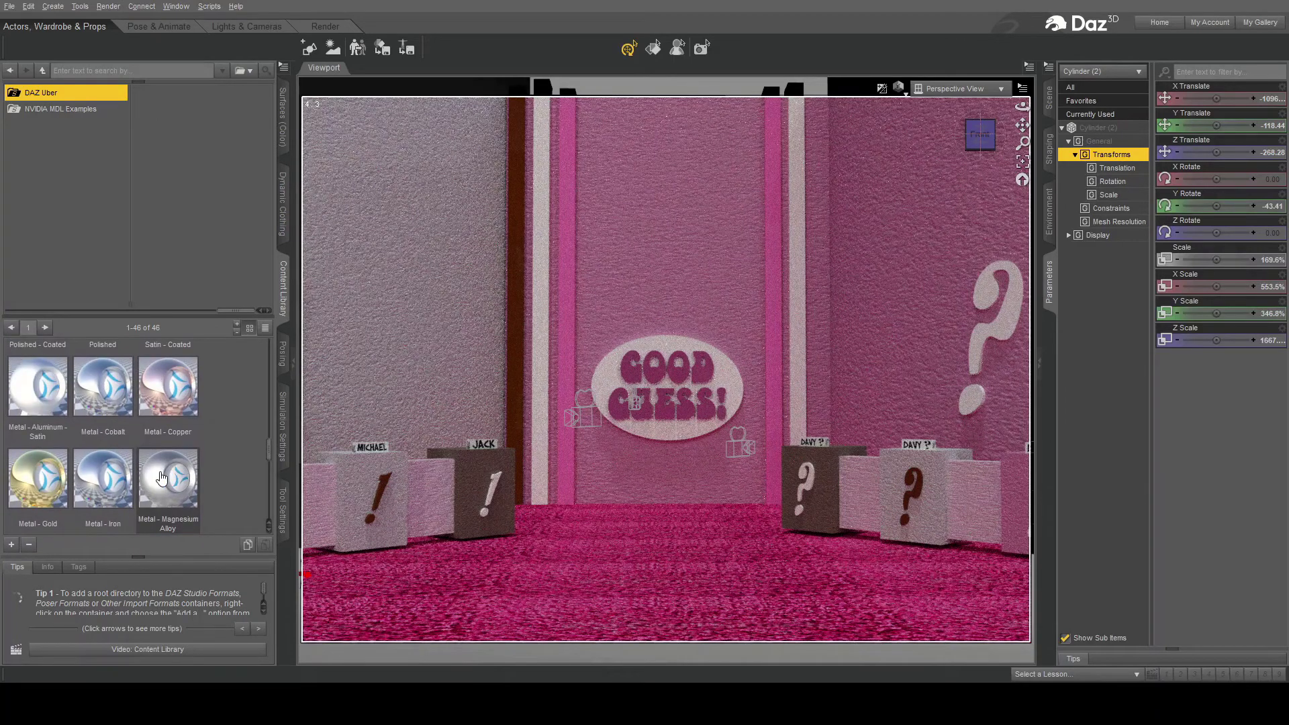
{"action": "scroll", "coordinate": [212, 449], "scroll_direction": "down", "scroll_amount": 3}
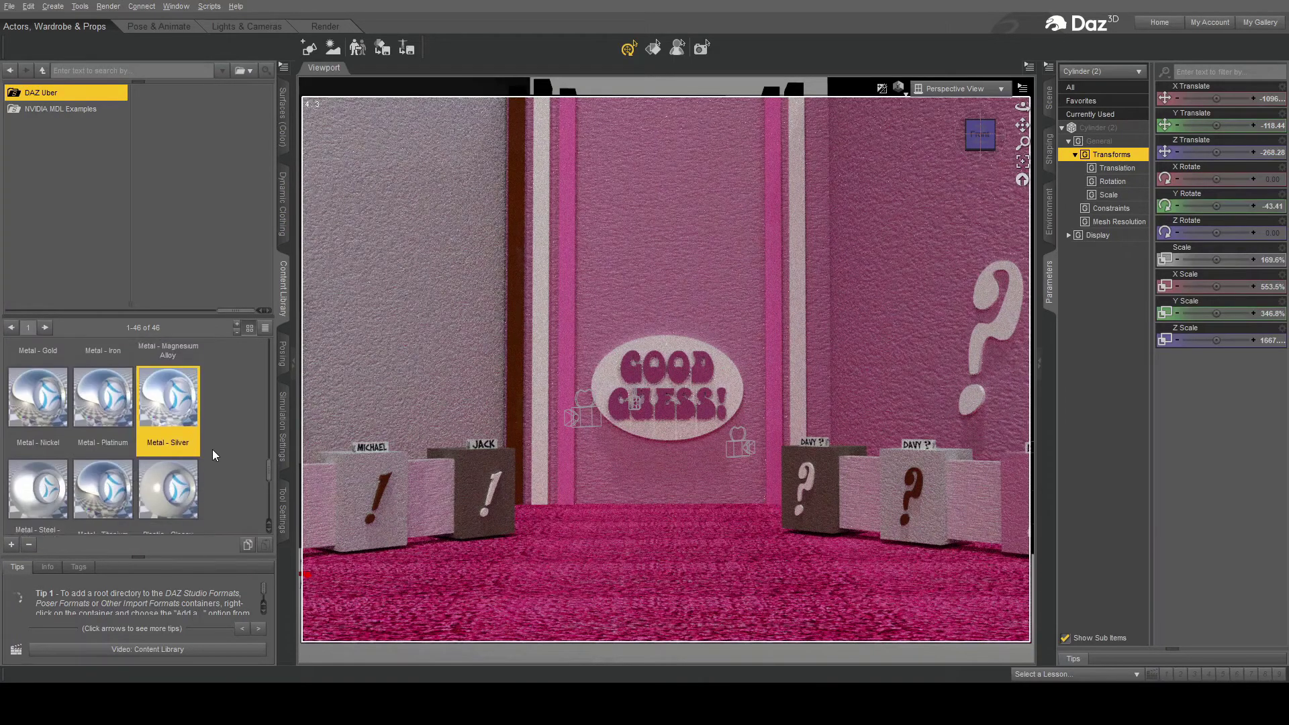
{"action": "double_click", "coordinate": [158, 389]}
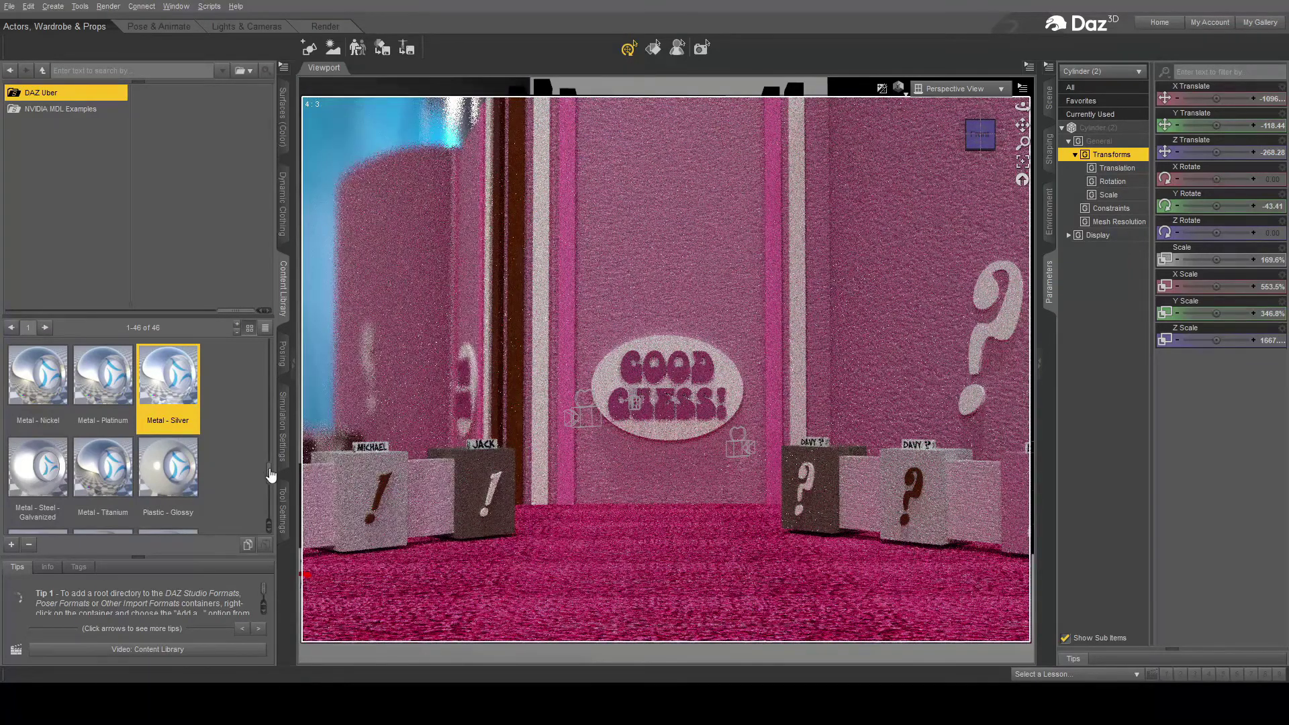
- Try the Wax shader and the Metal - Gold shader on the curved wall
{"action": "left_click_drag", "start_coordinate": [270, 476], "coordinate": [268, 512]}
{"action": "left_click", "coordinate": [37, 501]}
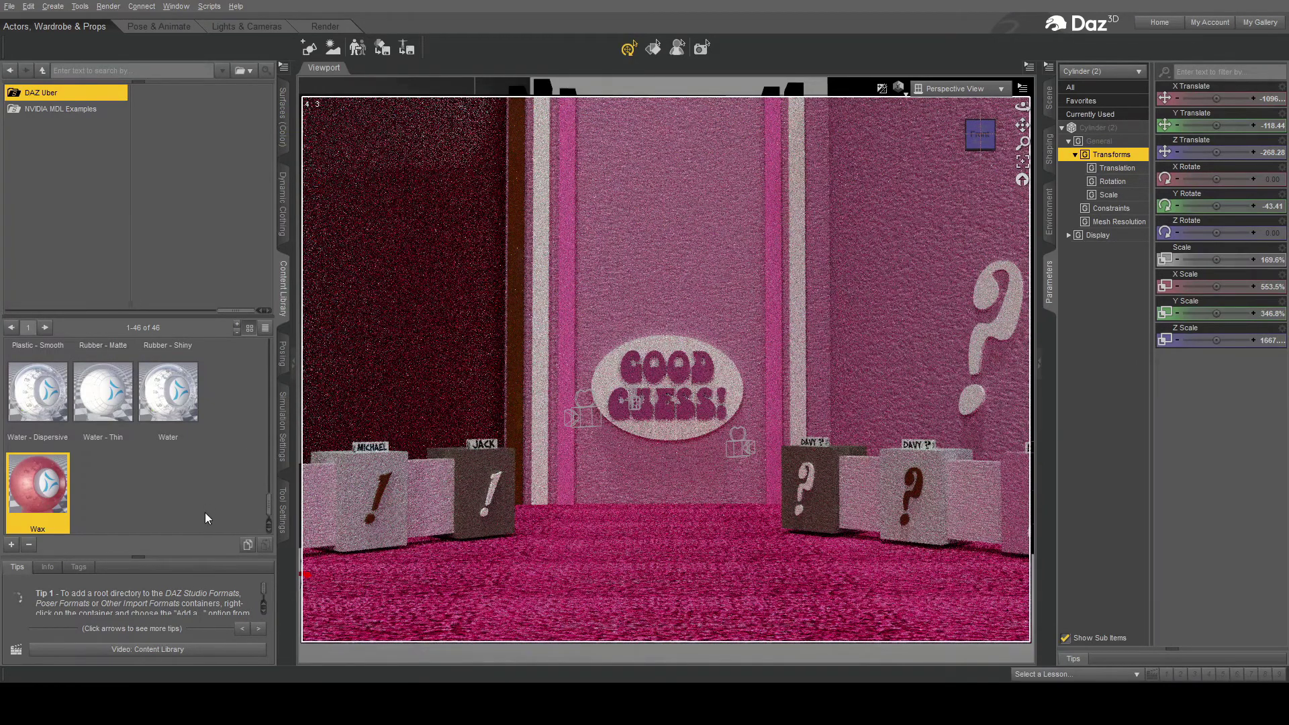
{"action": "scroll", "coordinate": [204, 513], "scroll_direction": "up", "scroll_amount": 3}
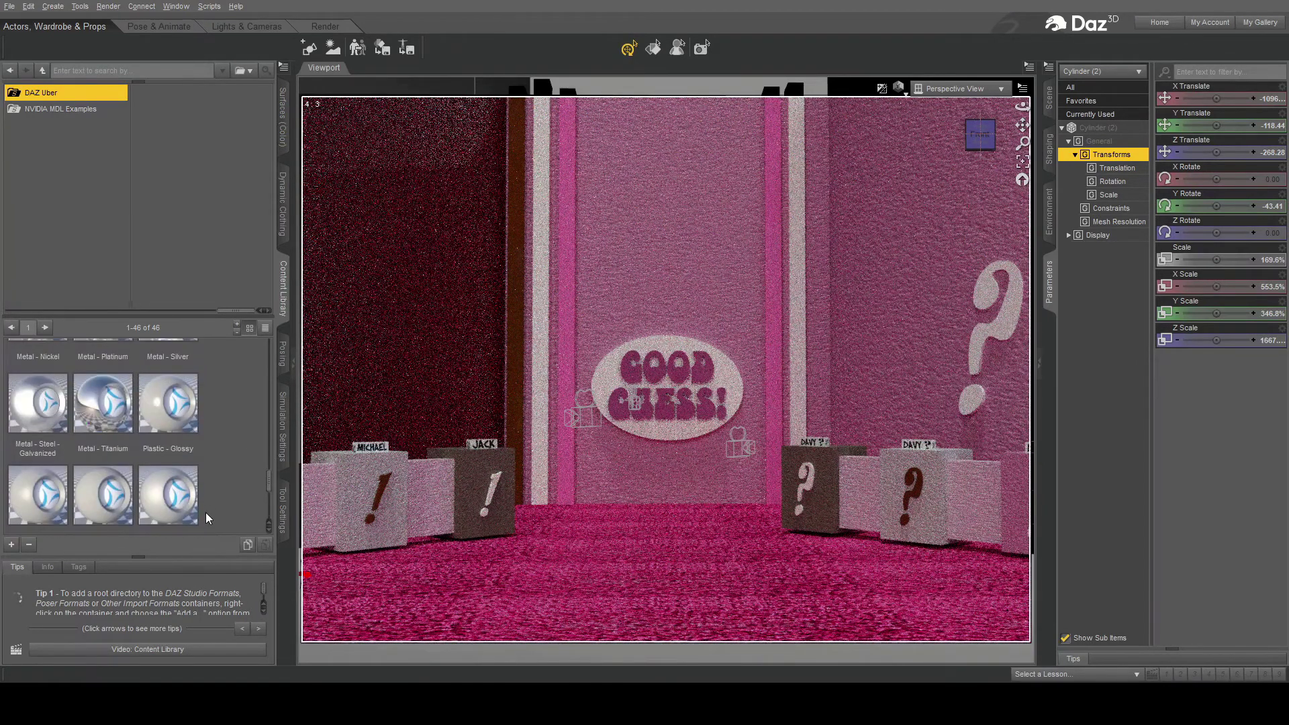
{"action": "scroll", "coordinate": [205, 513], "scroll_direction": "up", "scroll_amount": 3}
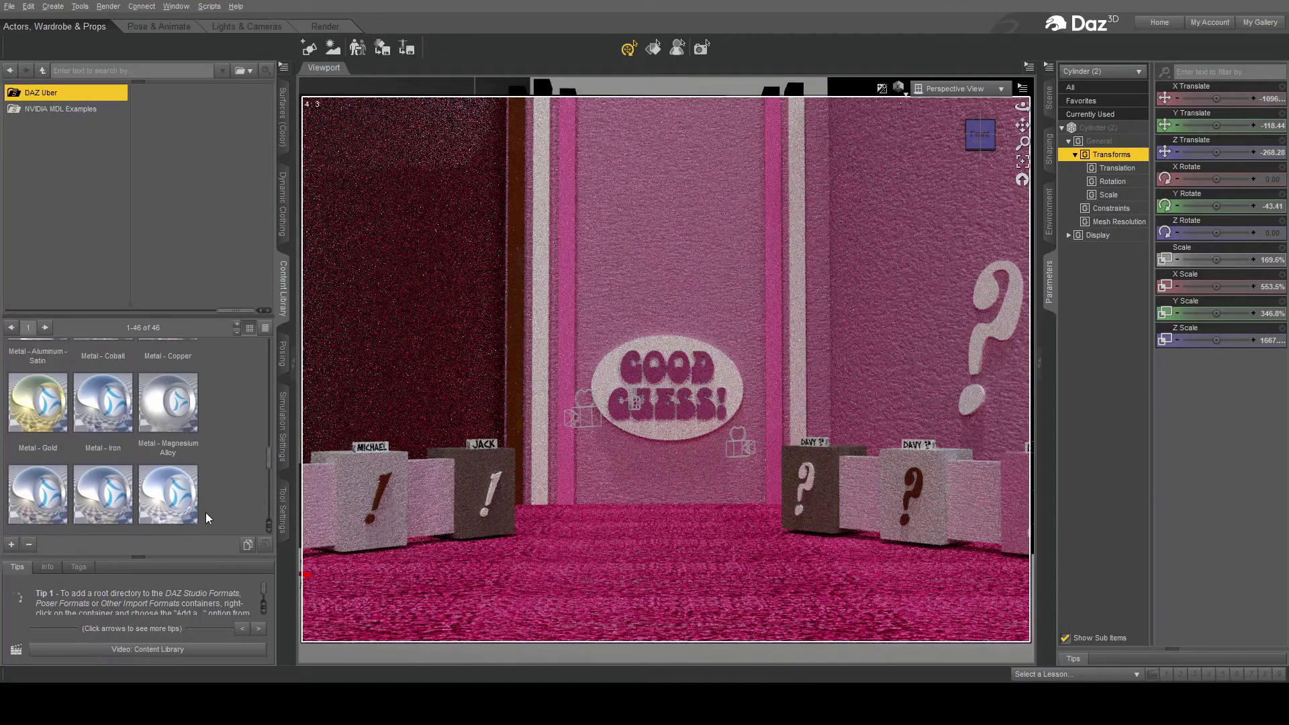
{"action": "left_click", "coordinate": [38, 437]}
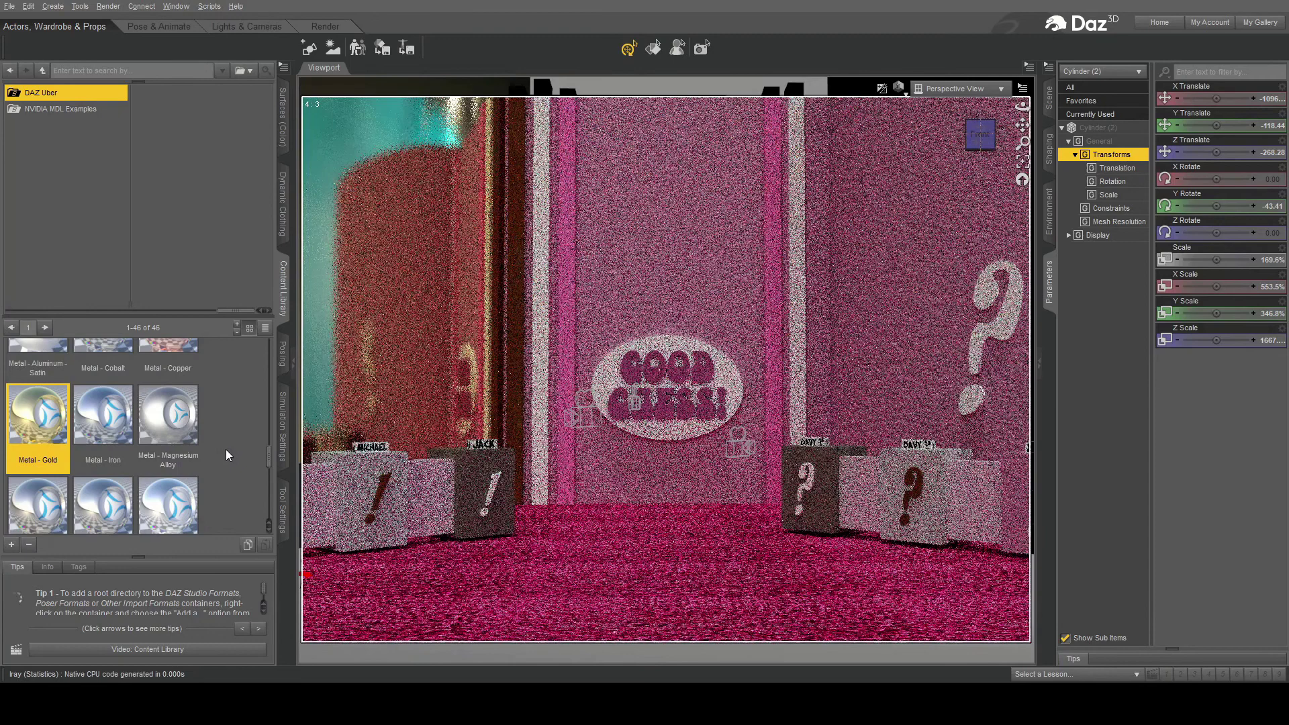
- Apply the Leather shader to the curved wall
{"action": "left_click", "coordinate": [265, 452]}
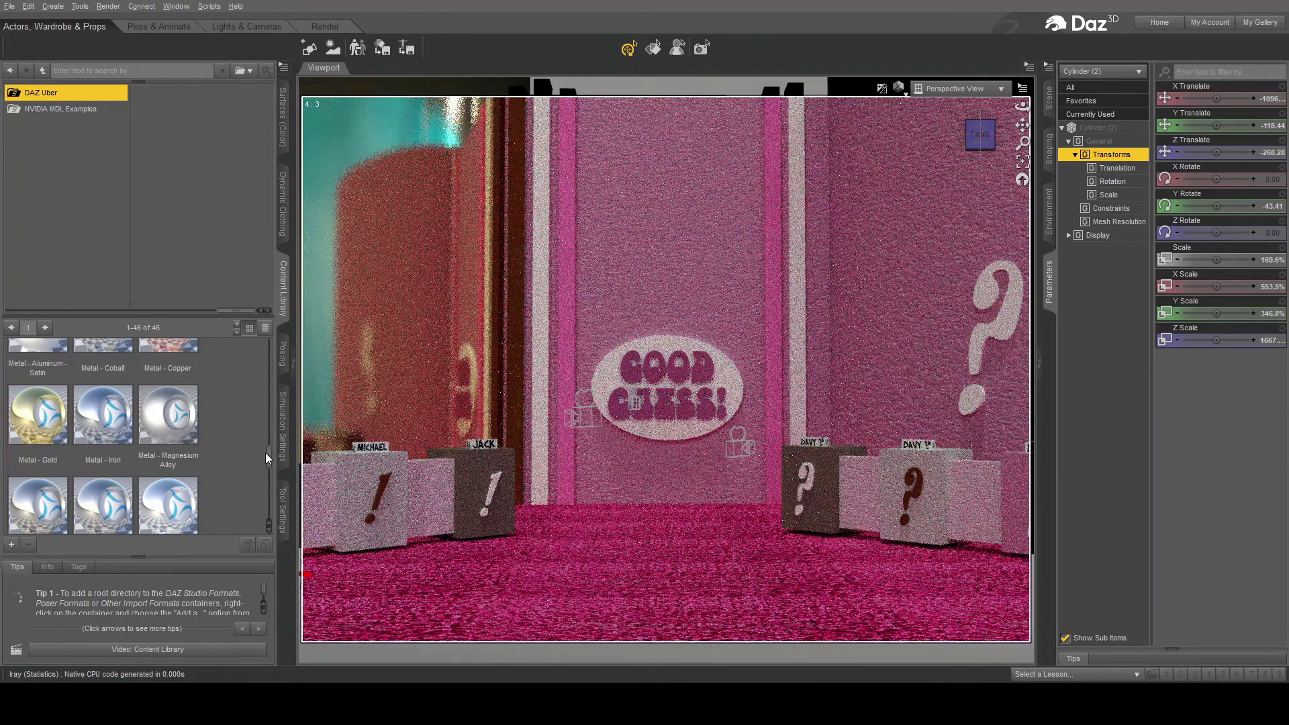
{"action": "left_click_drag", "start_coordinate": [266, 454], "coordinate": [272, 411]}
{"action": "left_click", "coordinate": [82, 477]}
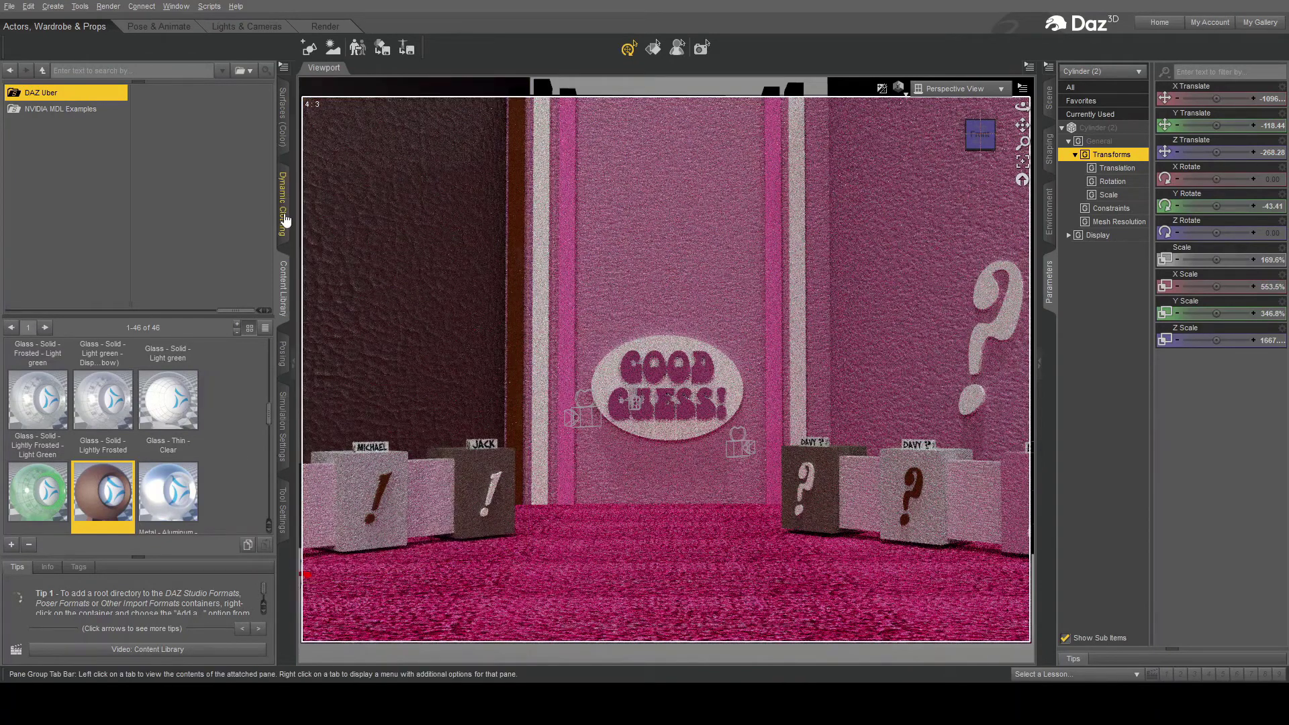
- Examine the surface parameters that the Leather shader provides for the curved wall
{"action": "left_click", "coordinate": [282, 145]}
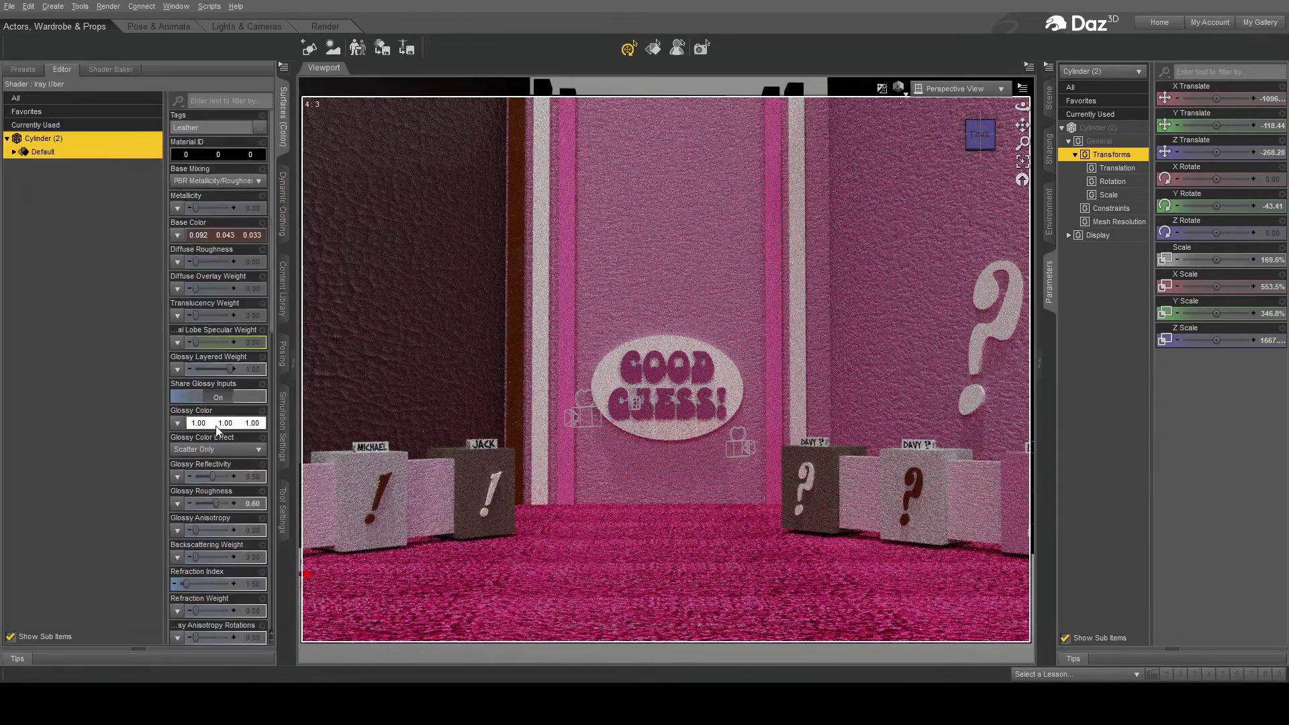
{"action": "scroll", "coordinate": [208, 561], "scroll_direction": "down", "scroll_amount": 3}
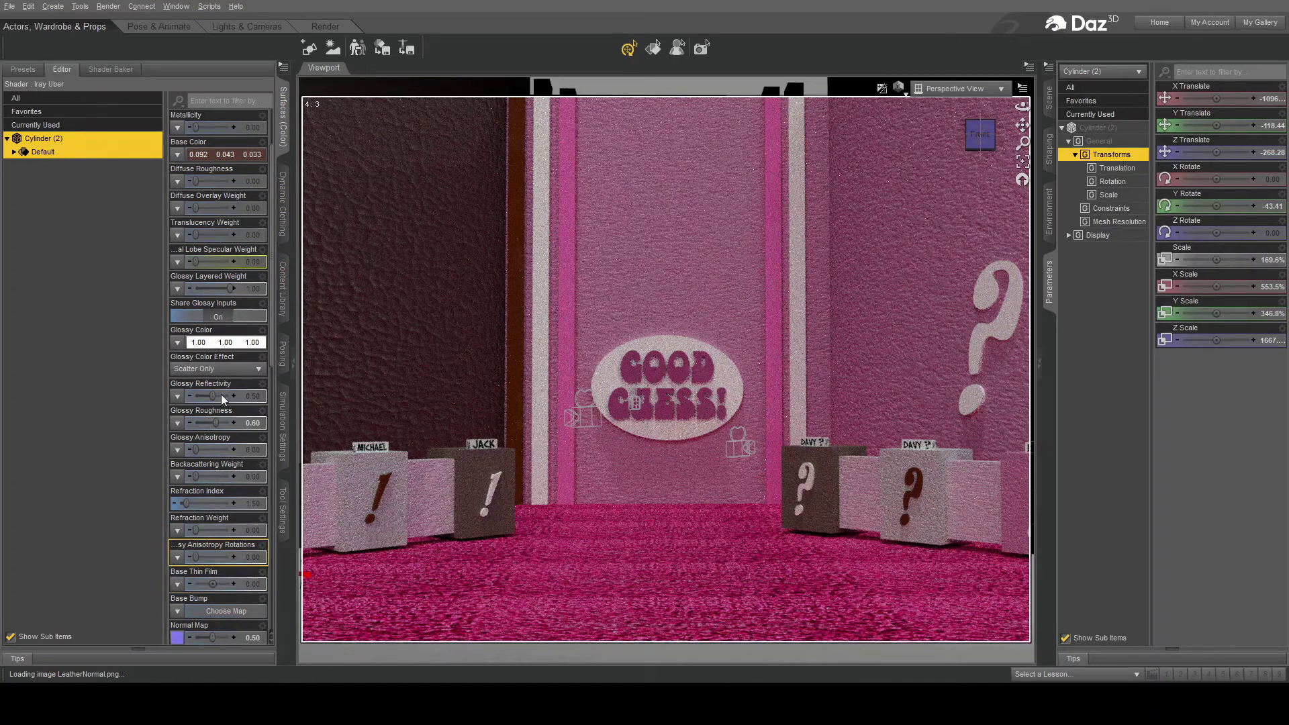
{"action": "scroll", "coordinate": [207, 315], "scroll_direction": "down", "scroll_amount": 10}
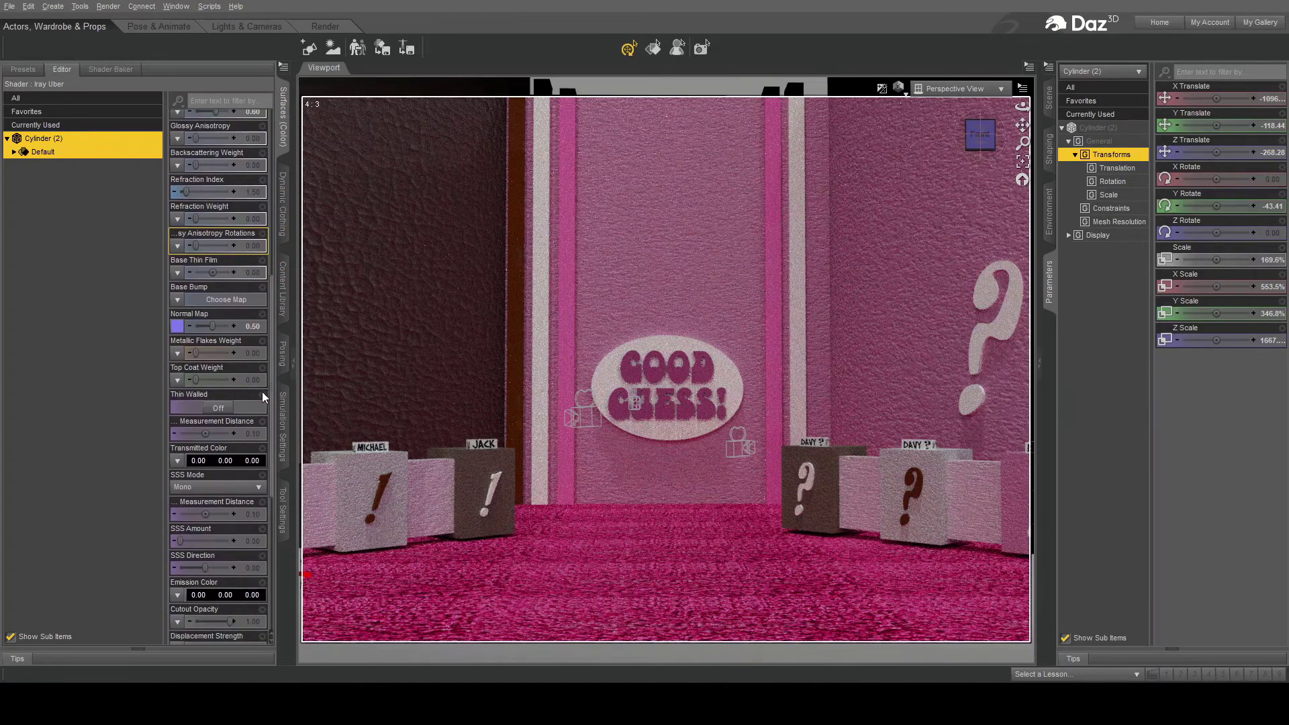
{"action": "scroll", "coordinate": [262, 397], "scroll_direction": "down", "scroll_amount": 1}
{"action": "left_click_drag", "start_coordinate": [274, 316], "coordinate": [275, 386]}
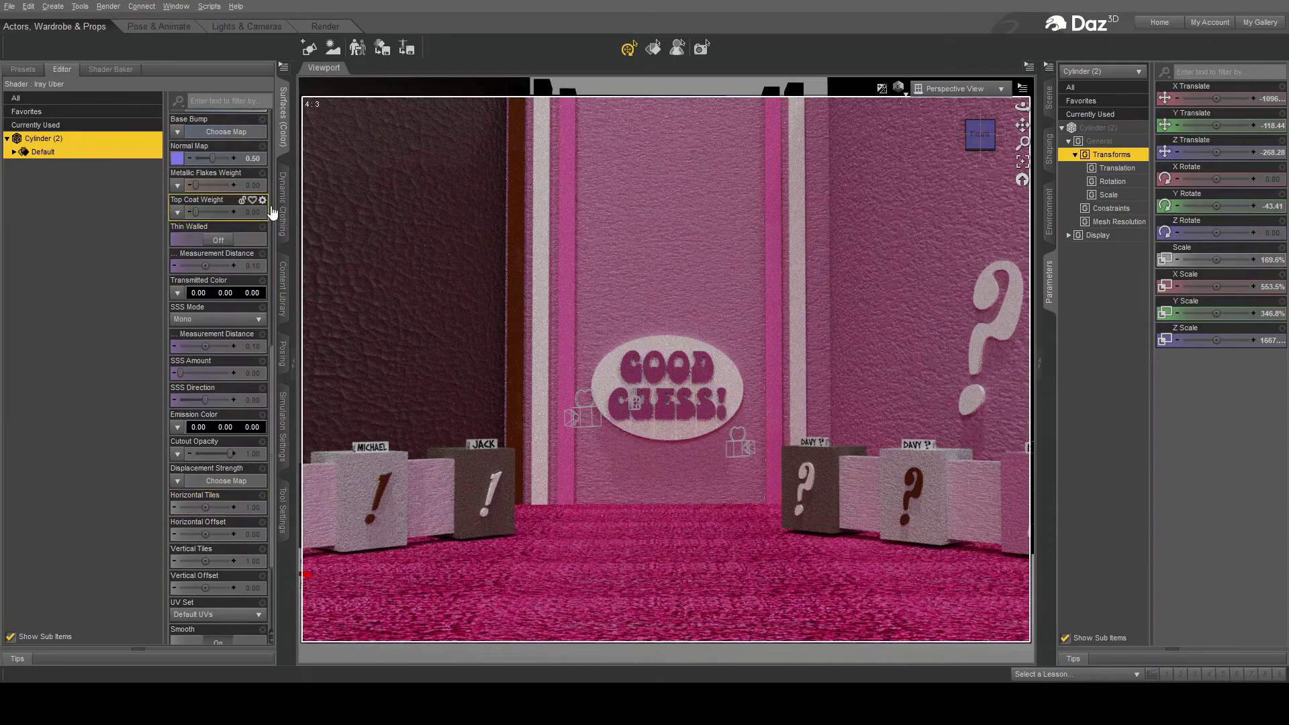
- Apply the Glass - Solid - Light green shader to the curved wall and look through more DAZ Uber shaders
{"action": "left_click", "coordinate": [283, 306]}
{"action": "scroll", "coordinate": [209, 457], "scroll_direction": "up", "scroll_amount": 3}
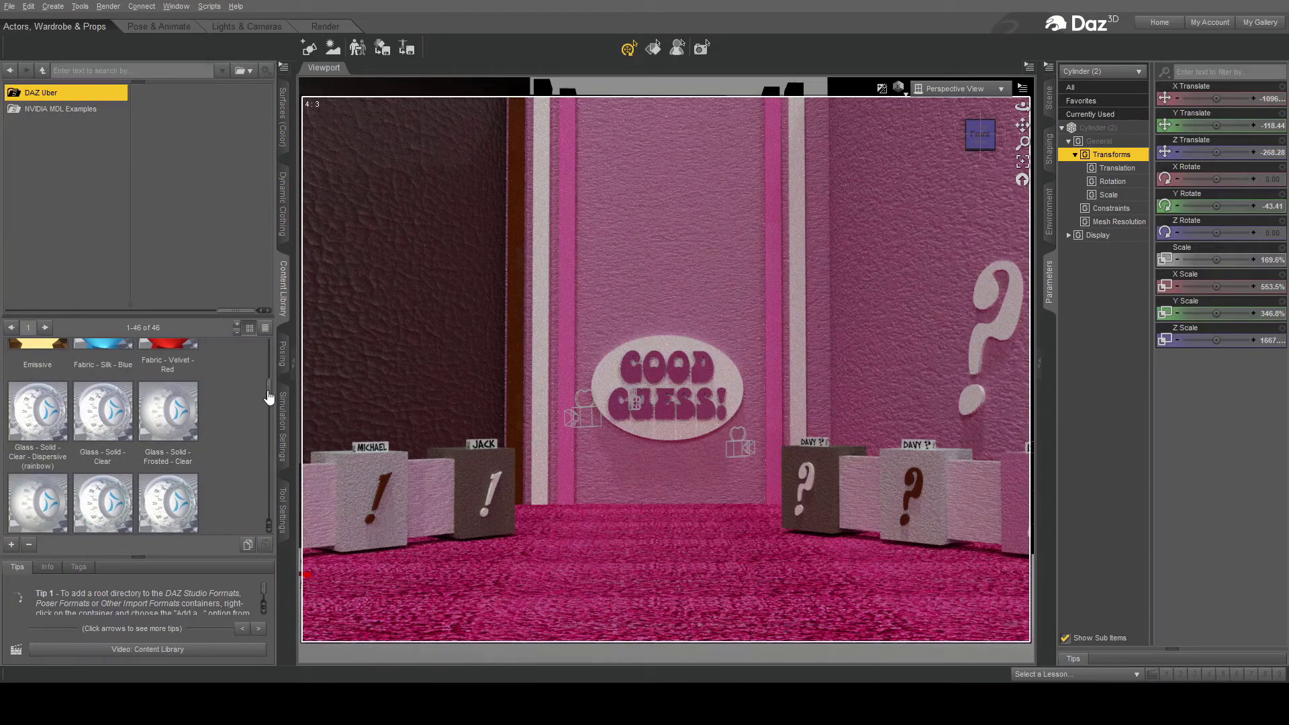
{"action": "left_click_drag", "start_coordinate": [269, 394], "coordinate": [268, 404]}
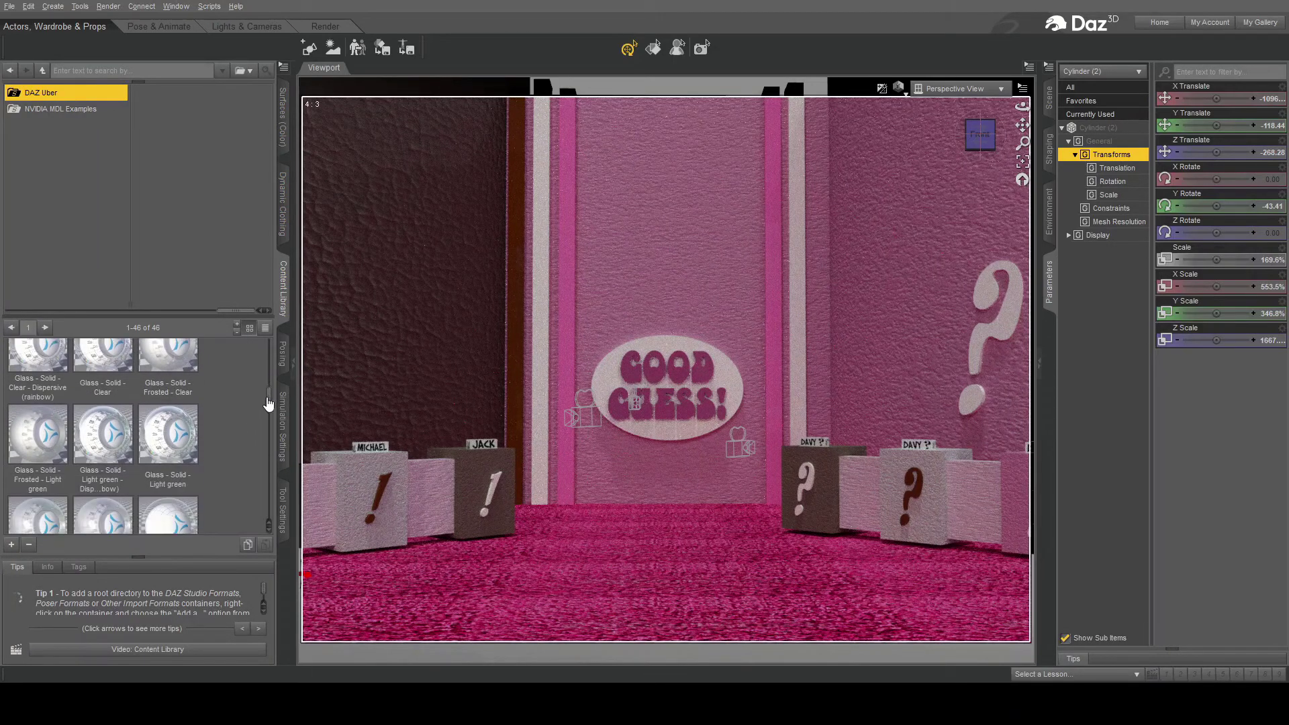
{"action": "left_click", "coordinate": [157, 440]}
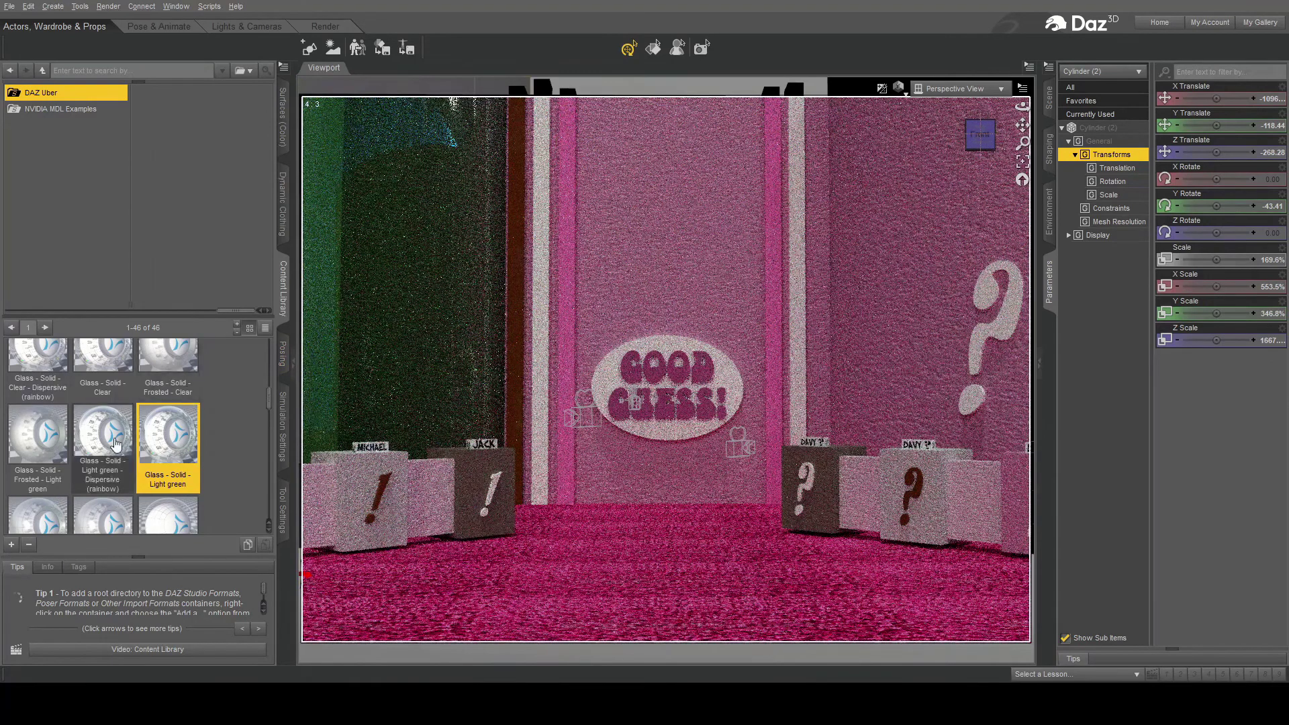
{"action": "scroll", "coordinate": [101, 455], "scroll_direction": "down", "scroll_amount": 3}
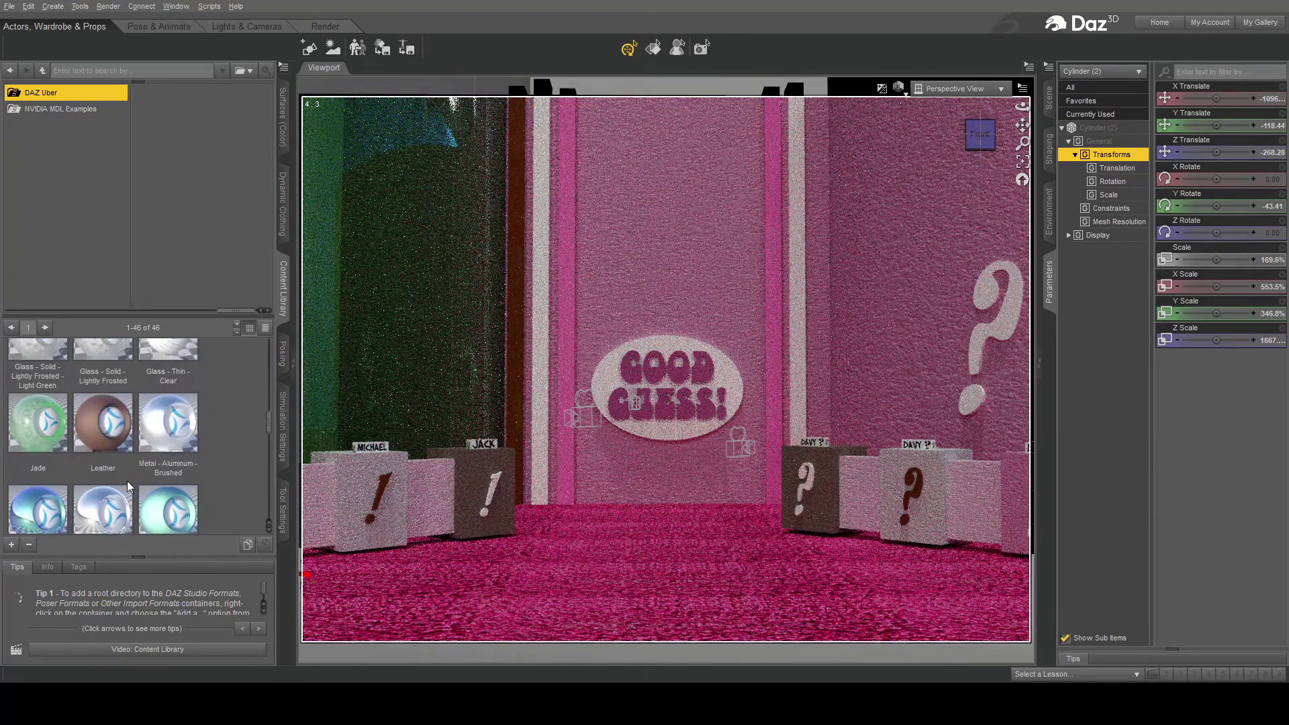
- Apply the Glass - Thin - Clear shader to the curved wall and examine the whole set from outside in a shaded preview
{"action": "double_click", "coordinate": [168, 361]}
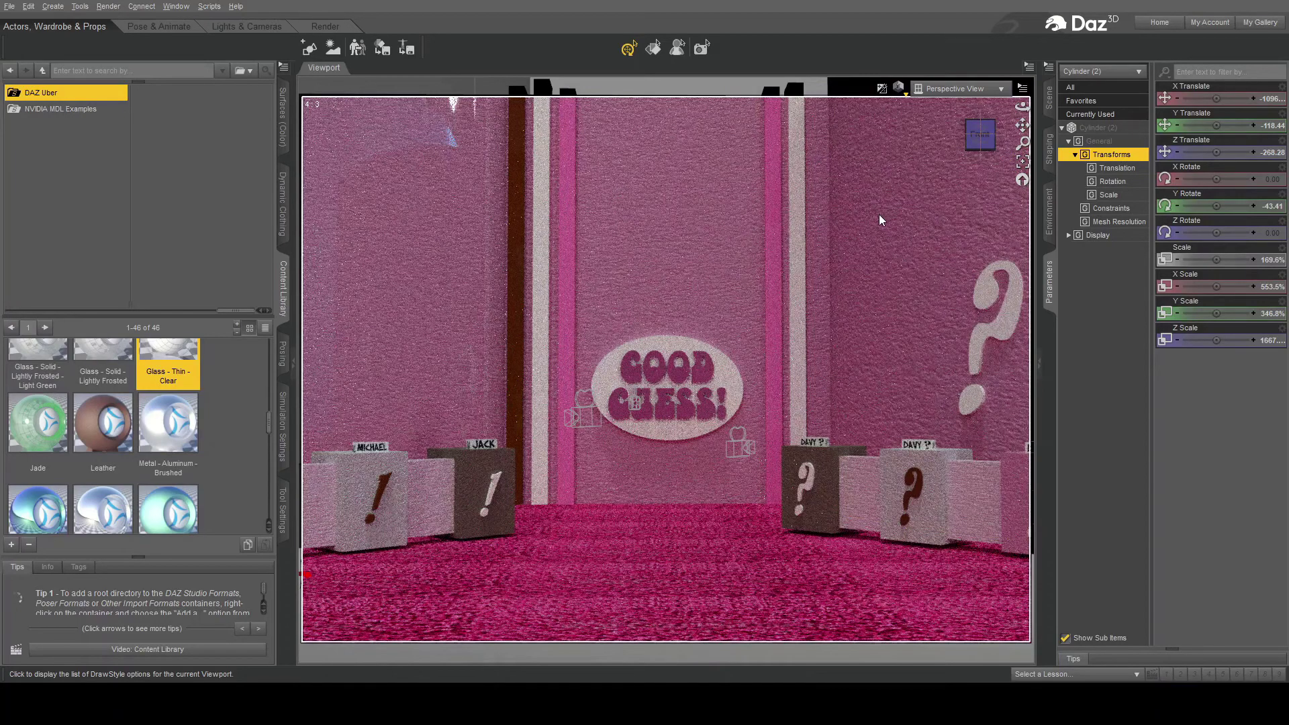
{"action": "mouse_move", "coordinate": [880, 215]}
{"action": "left_mouse_down", "text": "alt"}
{"action": "mouse_move", "coordinate": [894, 204]}
{"action": "mouse_move", "coordinate": [835, 239]}
{"action": "left_mouse_up", "text": "alt"}
{"action": "scroll", "coordinate": [836, 240], "scroll_direction": "down", "scroll_amount": 6}
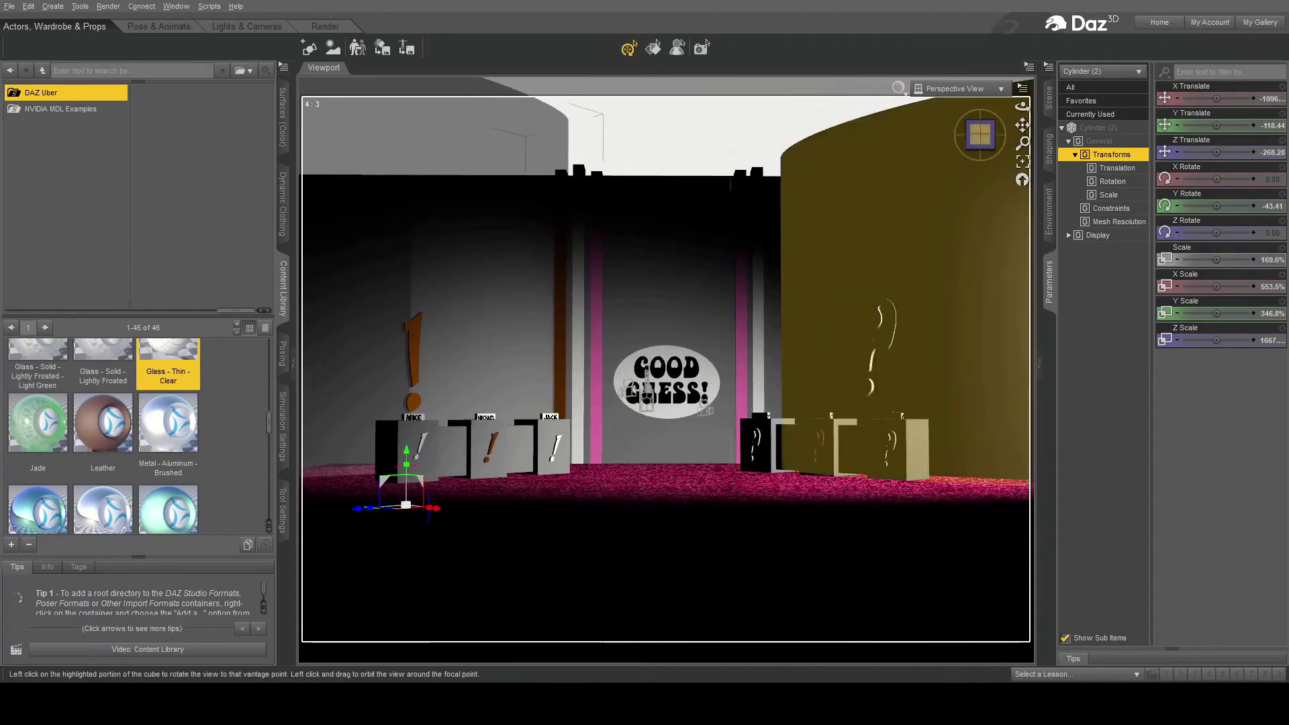
{"action": "left_click", "coordinate": [980, 124]}
{"action": "scroll", "coordinate": [653, 207], "scroll_direction": "down", "scroll_amount": 5}
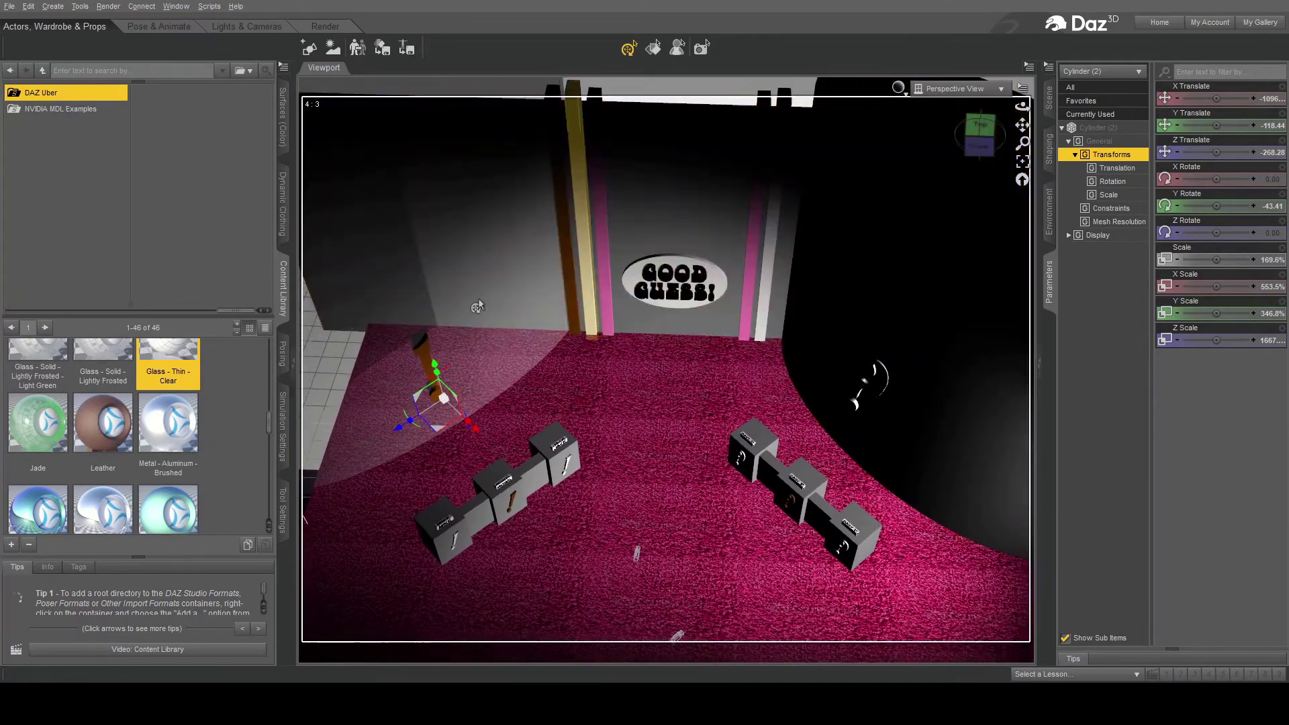
{"action": "scroll", "coordinate": [383, 323], "scroll_direction": "down", "scroll_amount": 5}
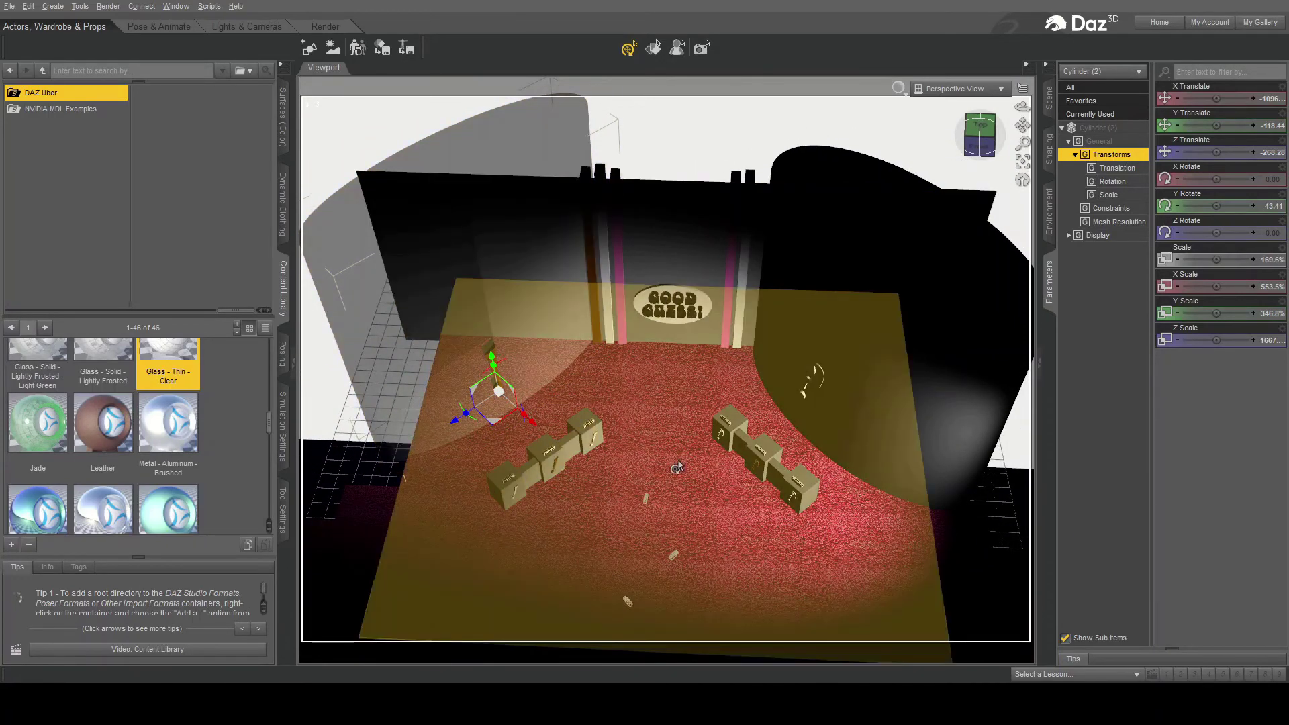
{"action": "scroll", "coordinate": [780, 290], "scroll_direction": "down", "scroll_amount": 1}
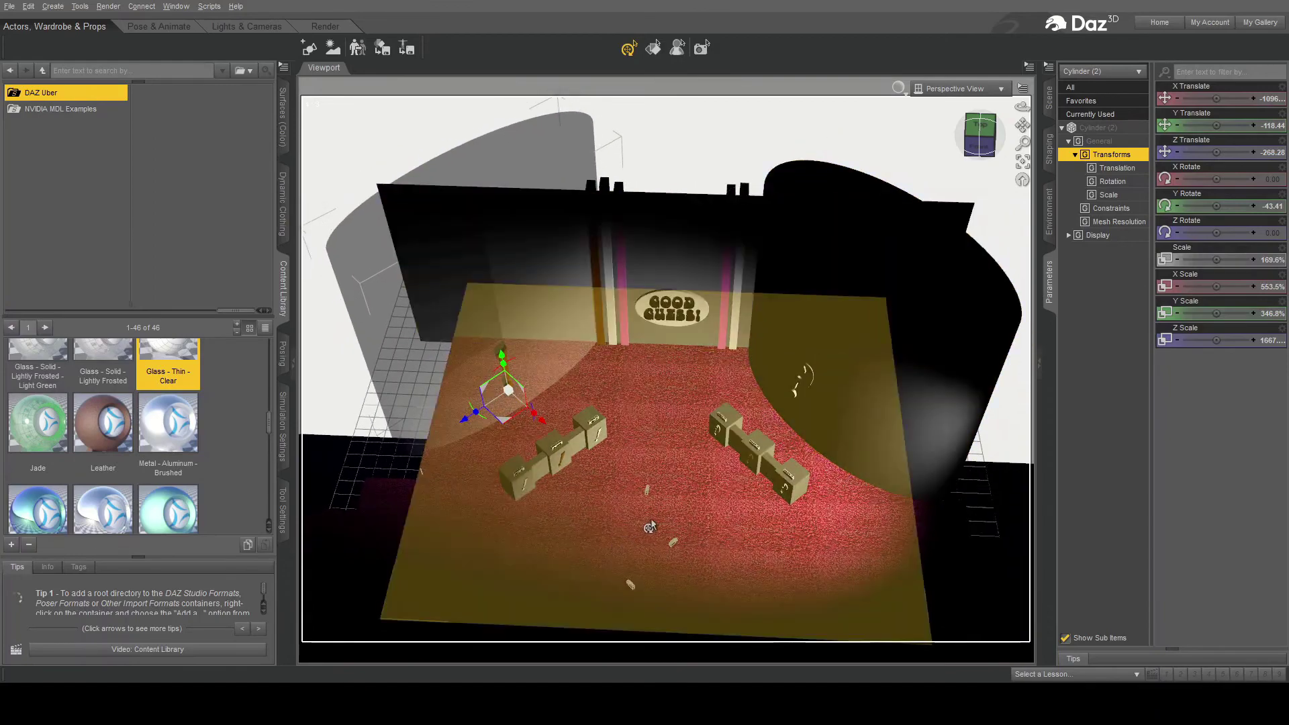
{"action": "left_click_drag", "start_coordinate": [980, 134], "coordinate": [671, 459]}
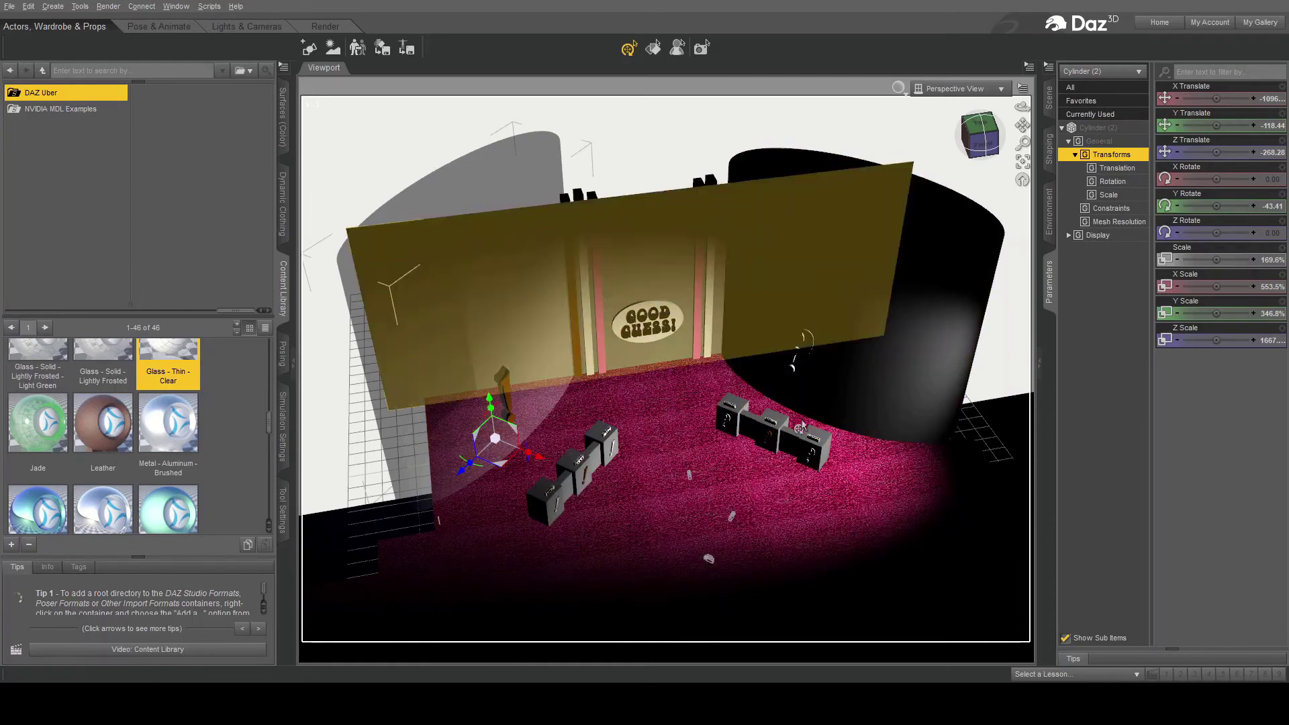
{"action": "left_click_drag", "start_coordinate": [982, 136], "coordinate": [974, 133]}
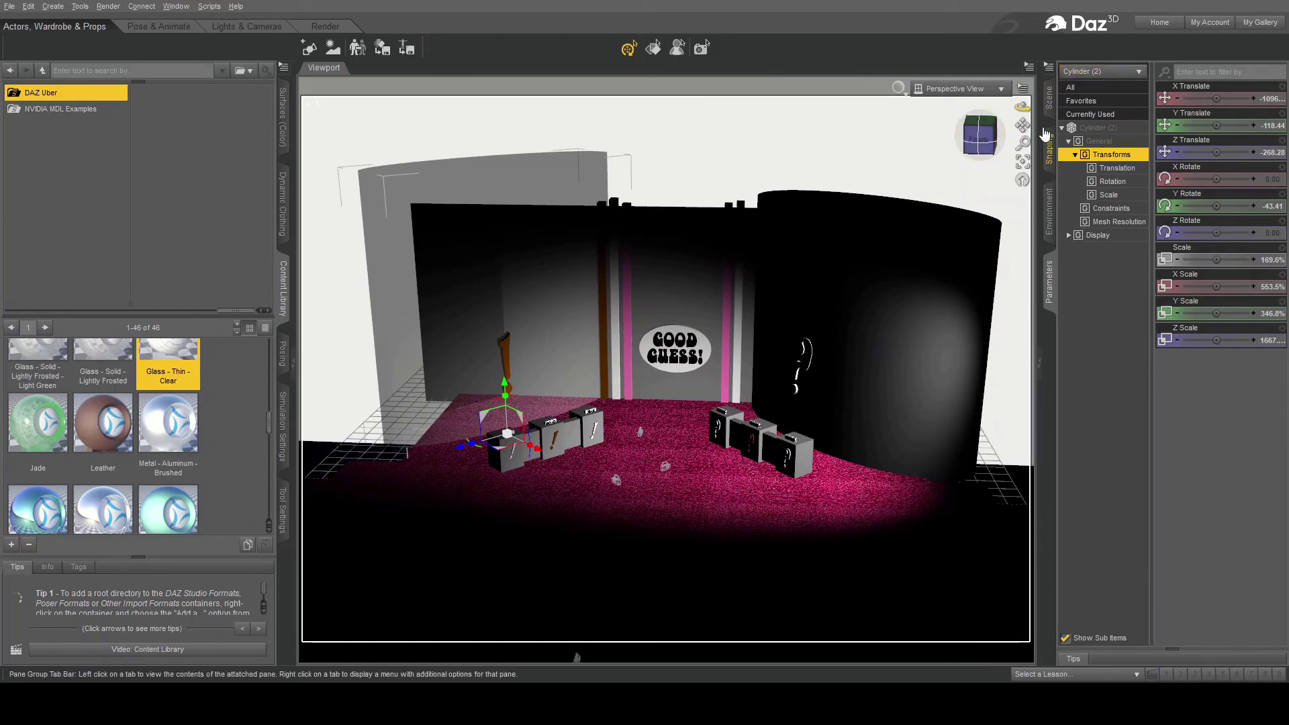
- Select the podiums2 group in the scene list and move it sideways along the X axis toward the centre of the set
{"action": "left_click", "coordinate": [1049, 98]}
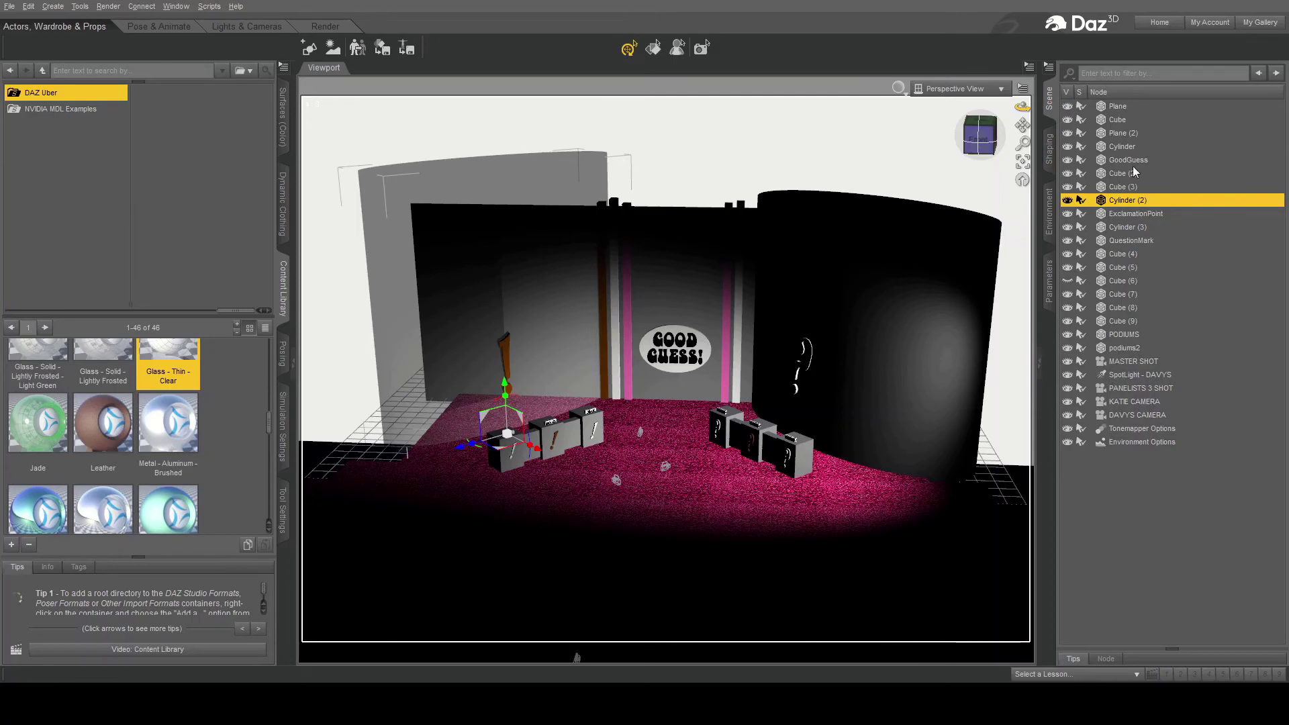
{"action": "left_click", "coordinate": [1118, 335]}
{"action": "left_click", "coordinate": [1115, 348]}
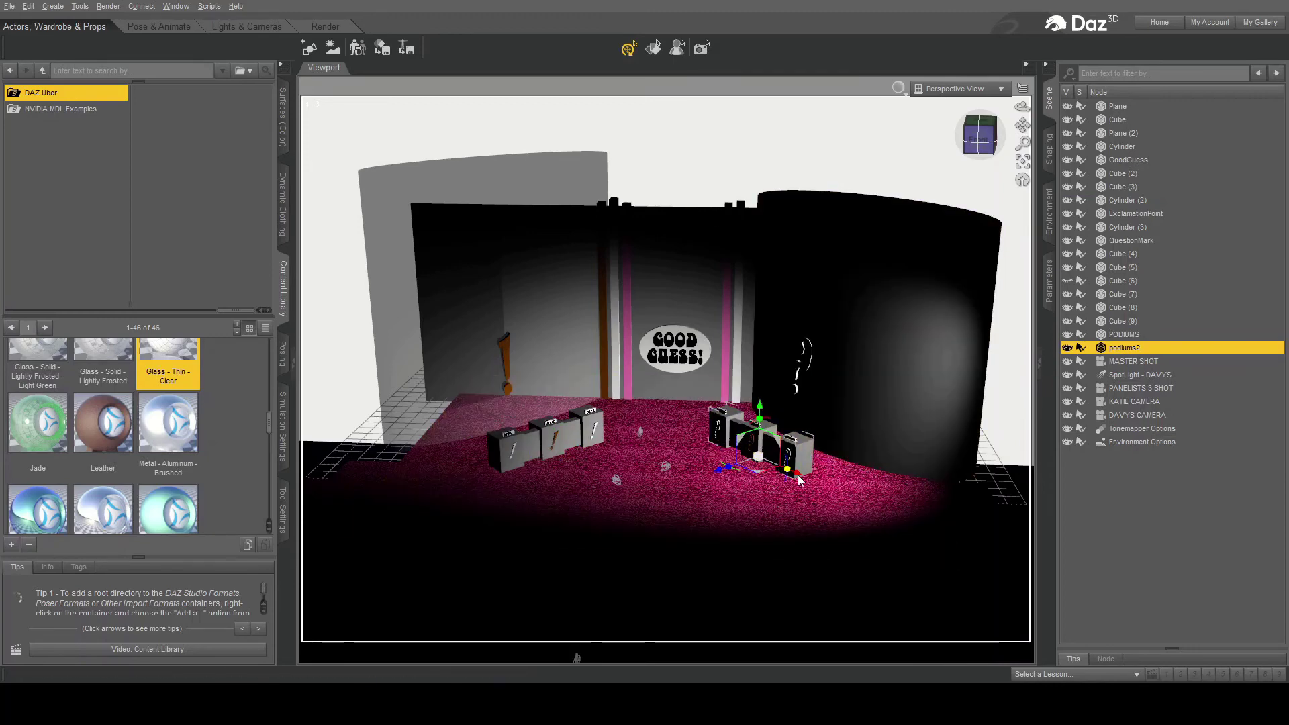
{"action": "left_click_drag", "start_coordinate": [795, 482], "coordinate": [752, 484]}
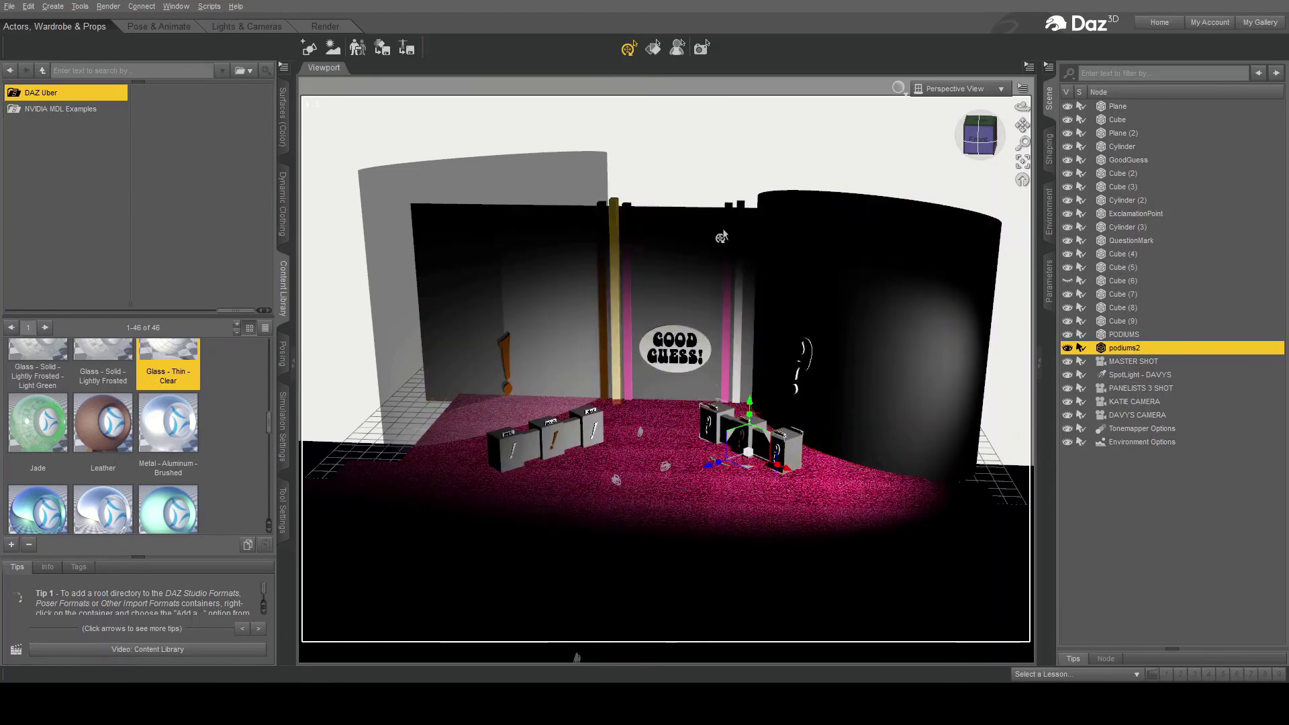
- Move the curved wall behind the question mark slightly outward and shift the pink pillar Cube (4) back along the Z axis
{"action": "left_click", "coordinate": [823, 316]}
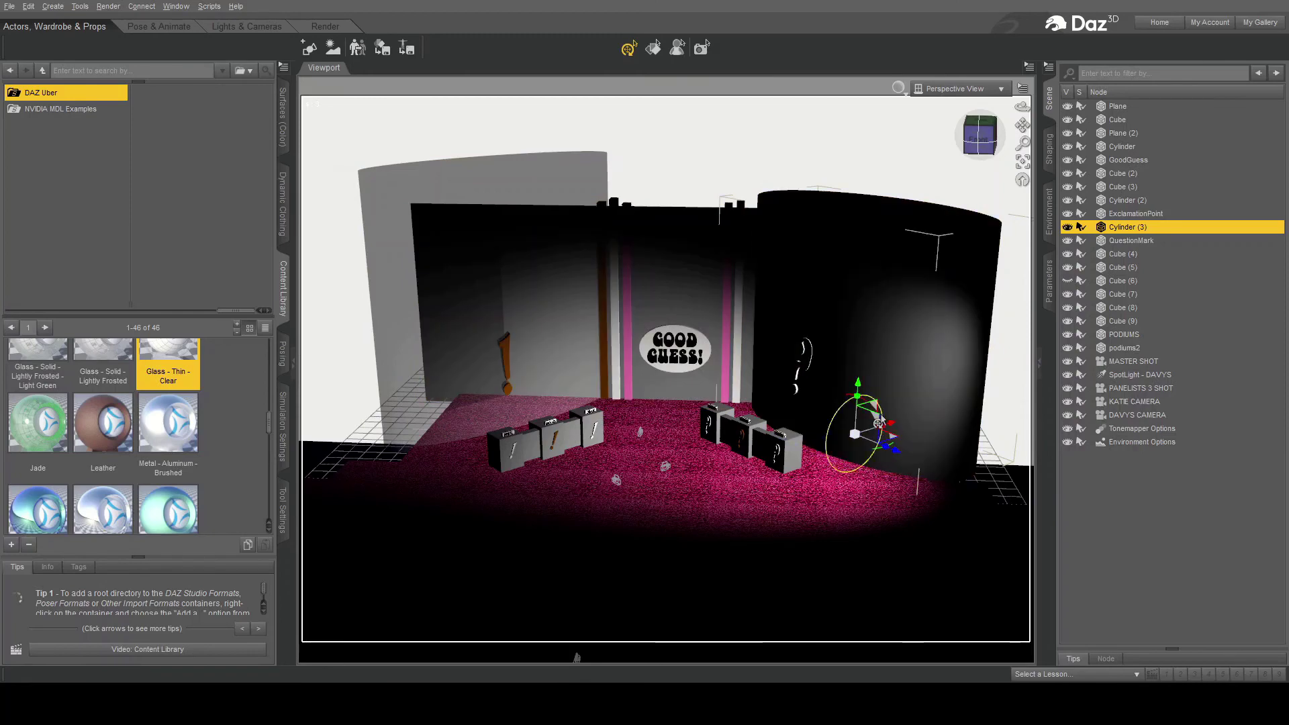
{"action": "left_click_drag", "start_coordinate": [892, 426], "coordinate": [895, 425]}
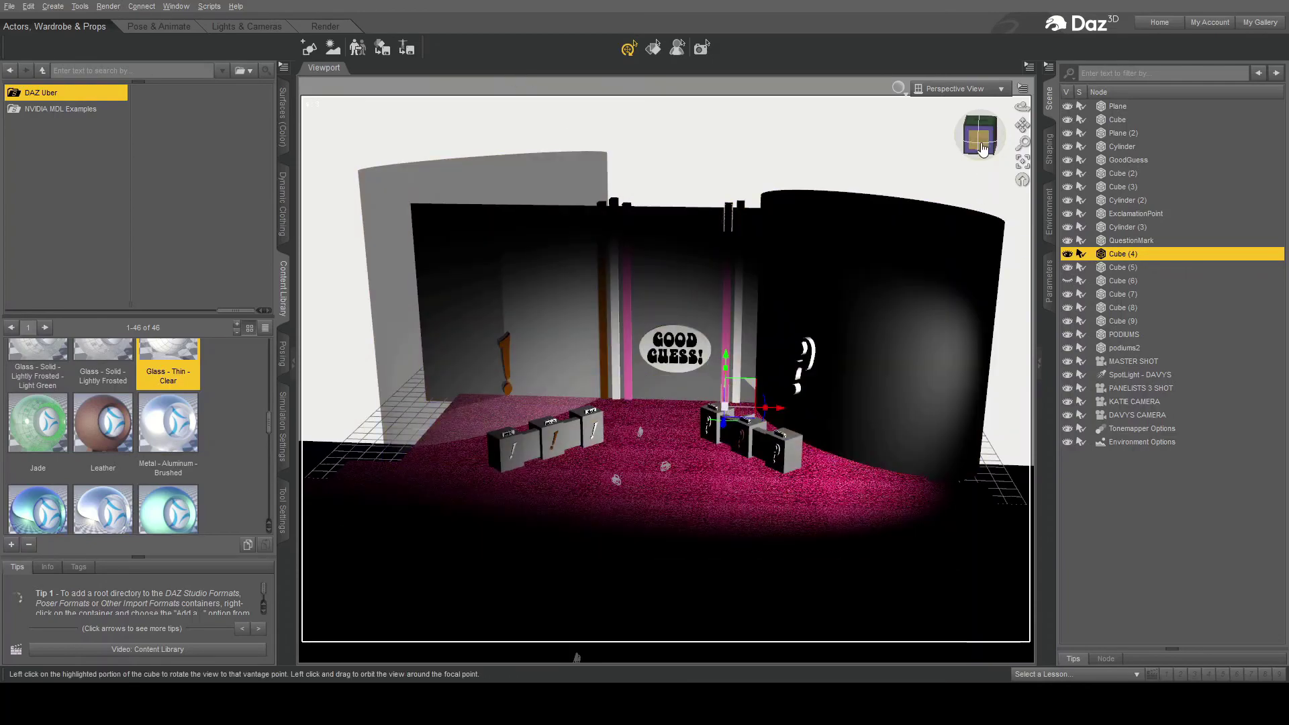
{"action": "left_click_drag", "start_coordinate": [982, 145], "coordinate": [996, 182]}
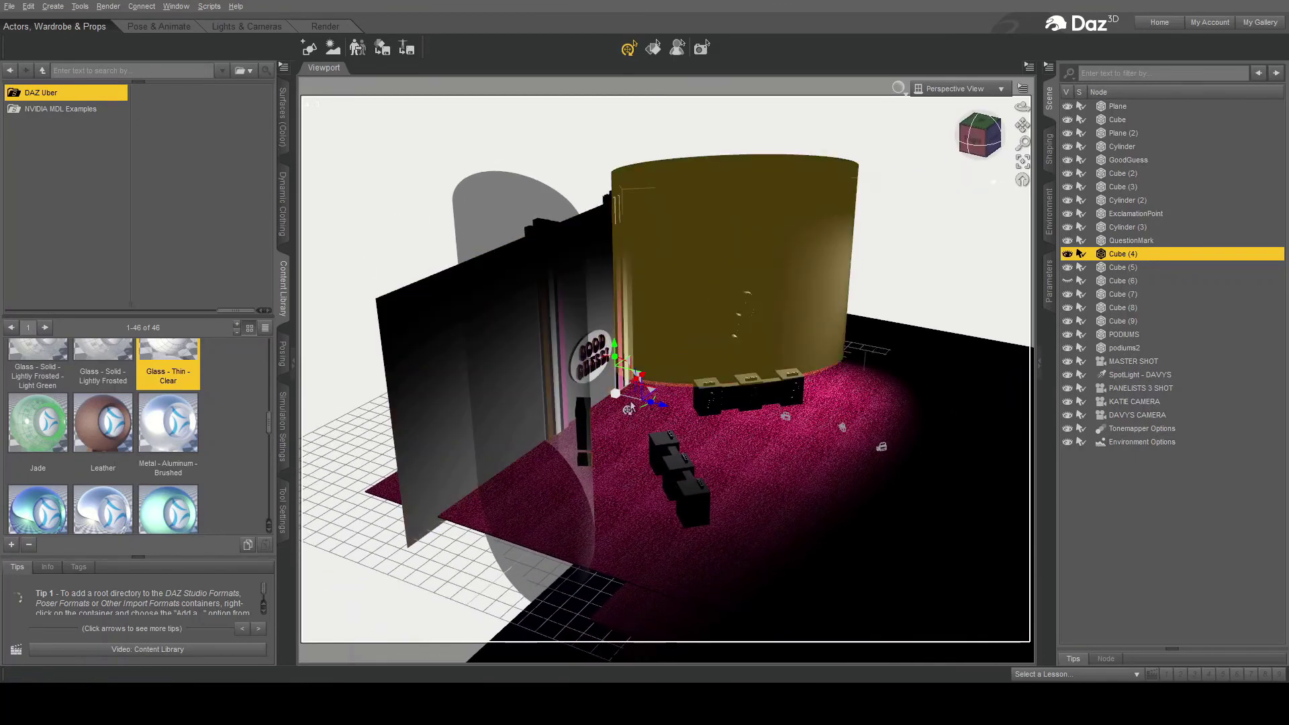
{"action": "left_click_drag", "start_coordinate": [659, 406], "coordinate": [666, 408]}
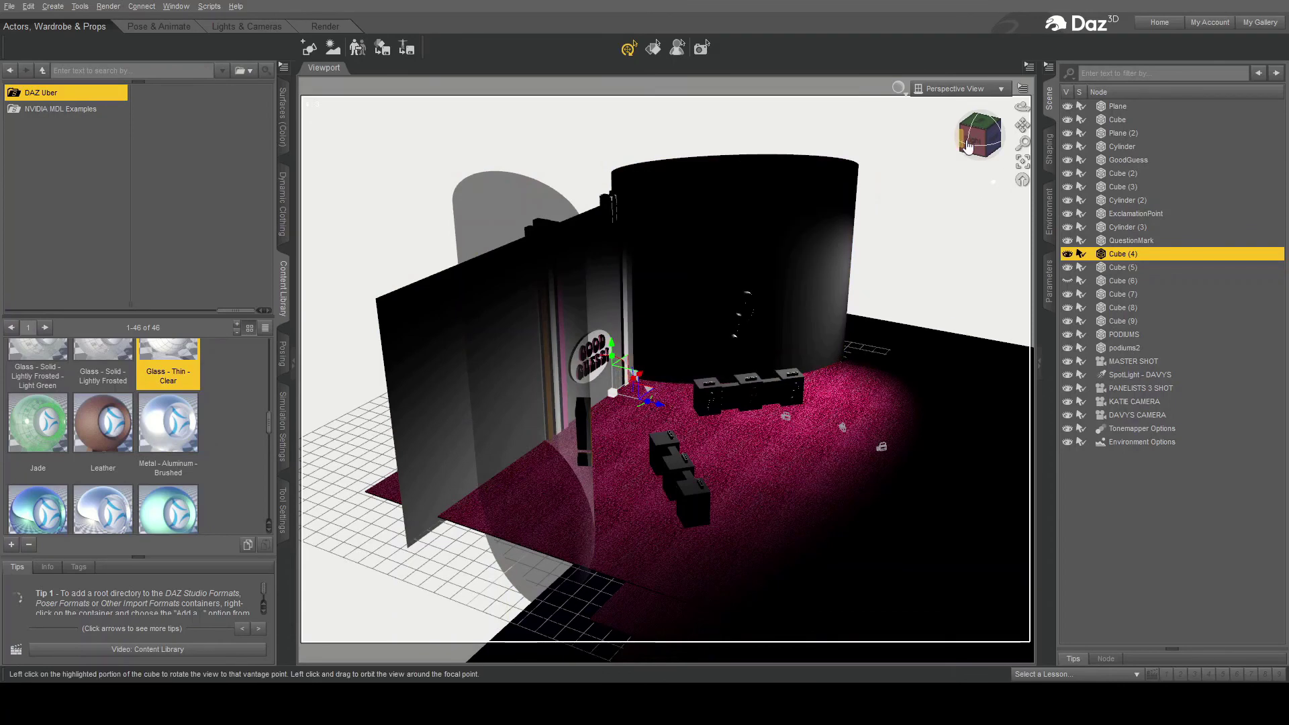
- Select the carpeted floor Cube (3) from a front view of the set and raise it slightly along the Y axis
{"action": "left_click_drag", "start_coordinate": [974, 142], "coordinate": [920, 142]}
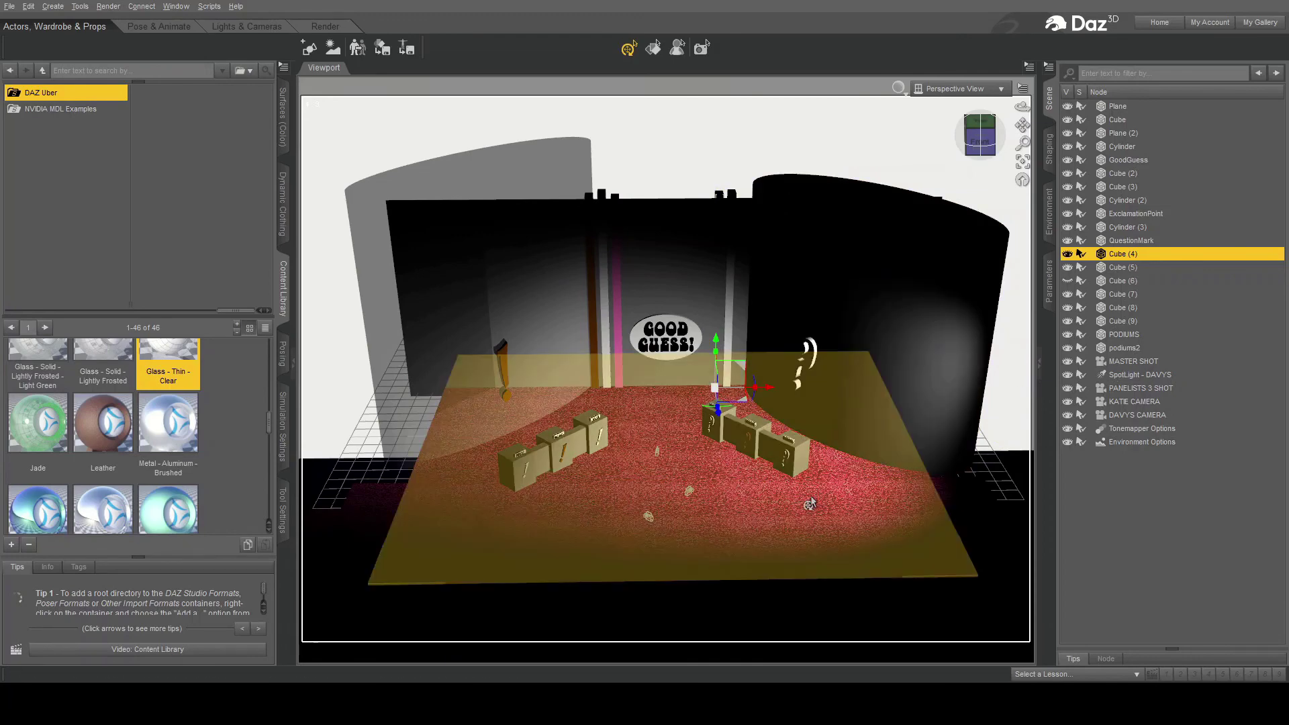
{"action": "left_click", "coordinate": [972, 137]}
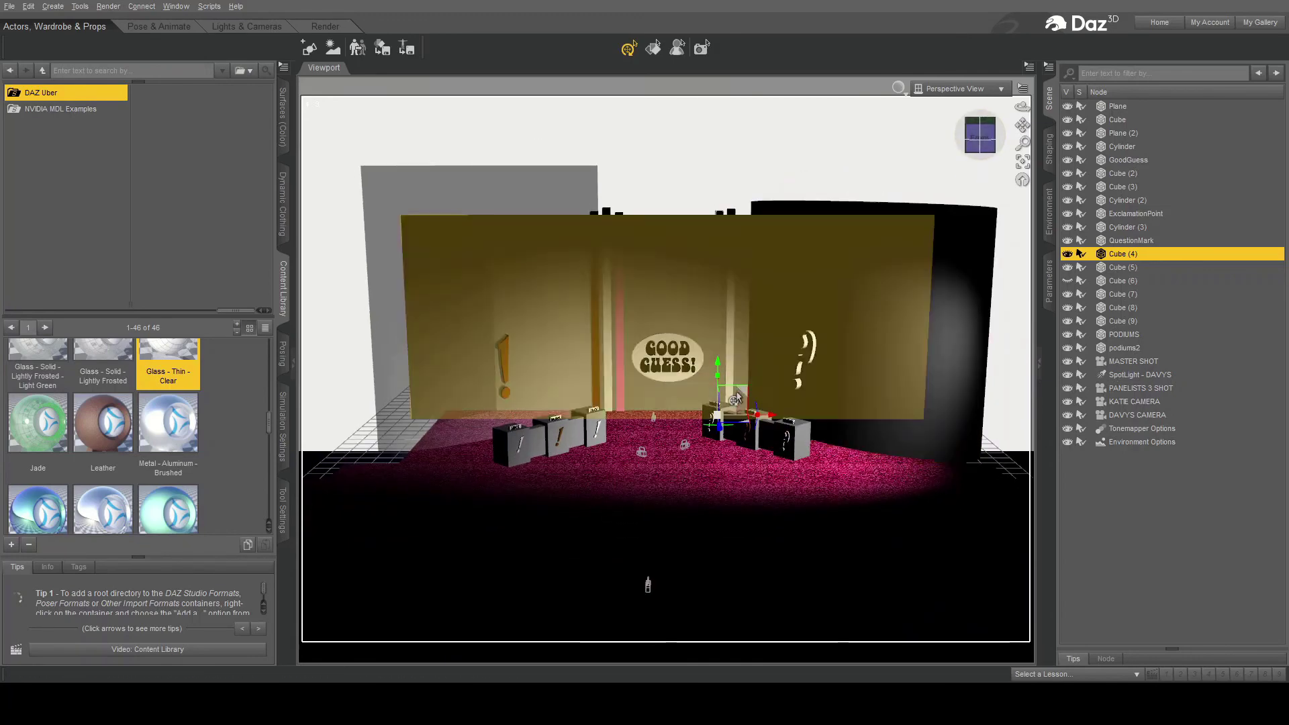
{"action": "left_click", "coordinate": [715, 470]}
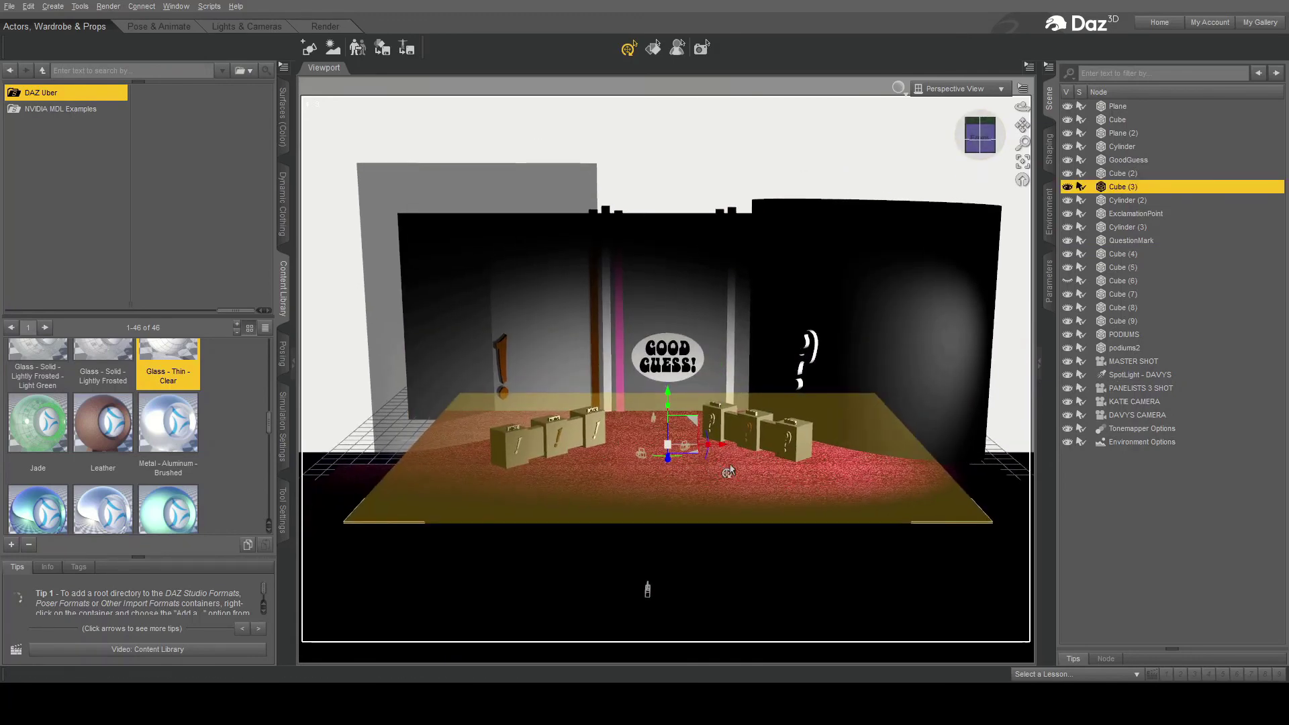
{"action": "left_click_drag", "start_coordinate": [670, 399], "coordinate": [668, 396]}
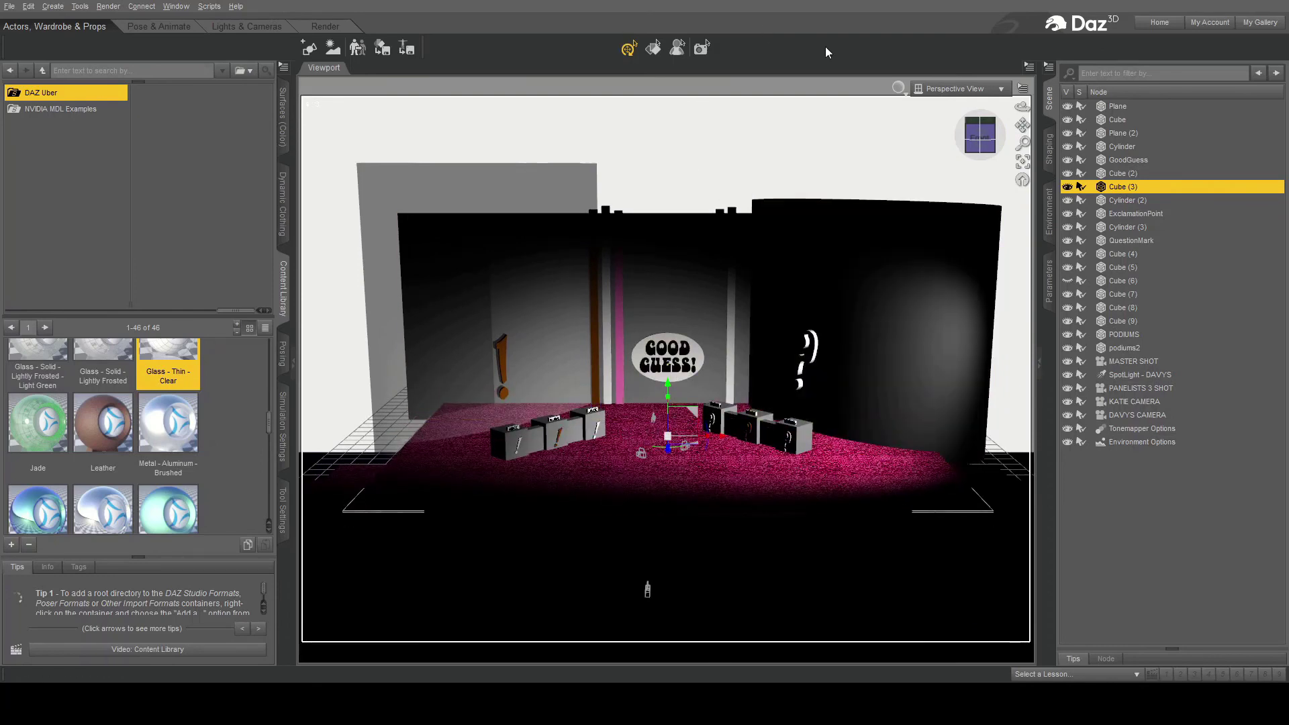